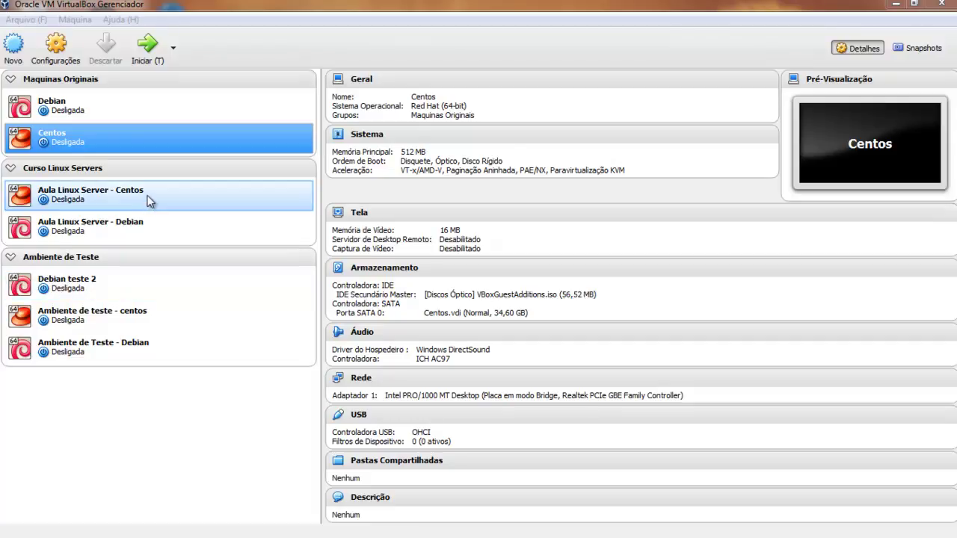
Compare the centos test and Ambiente de Teste - Debian details, then select Debian teste 2.
click(109, 275)
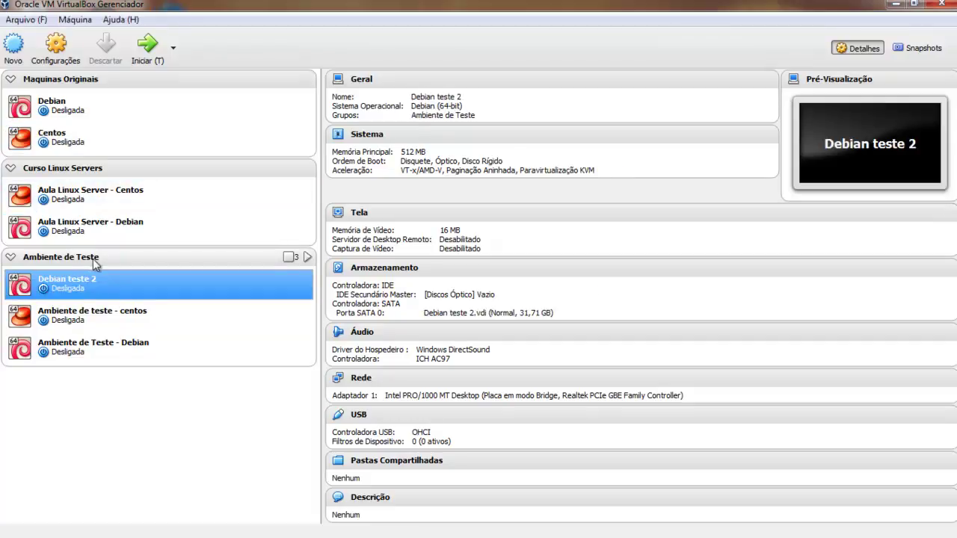
click(85, 320)
click(75, 346)
click(73, 323)
click(77, 292)
click(77, 360)
click(74, 325)
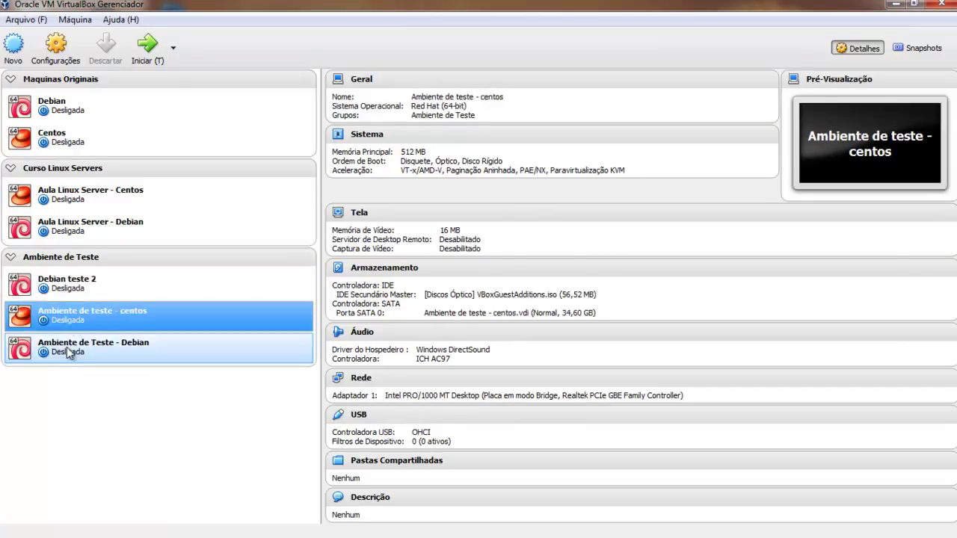
click(66, 346)
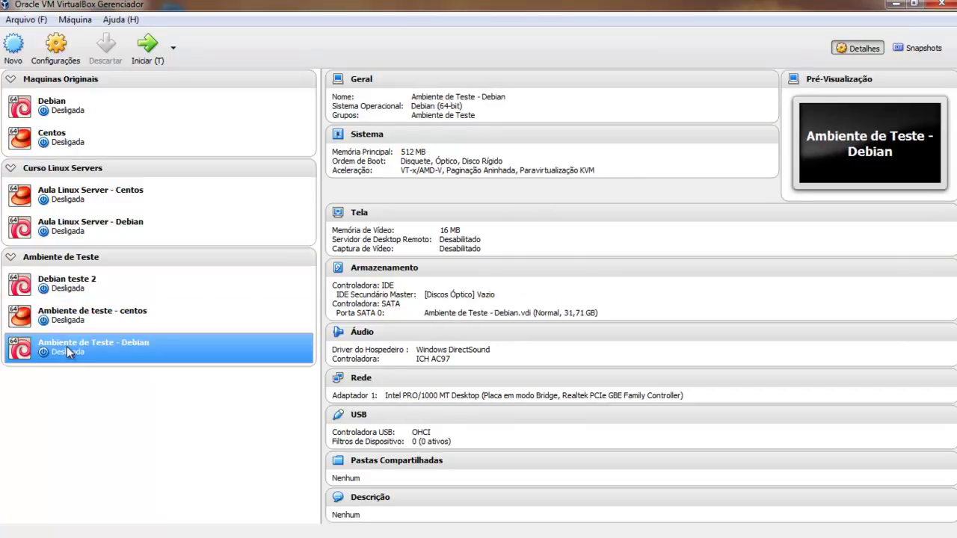
click(158, 283)
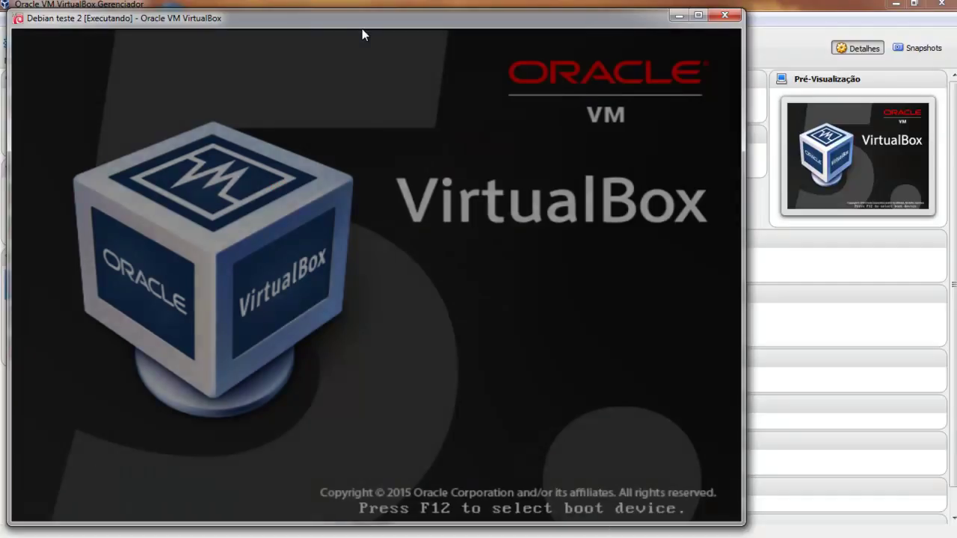
Boot the default GRUB entry and log in as root.
key(Return)
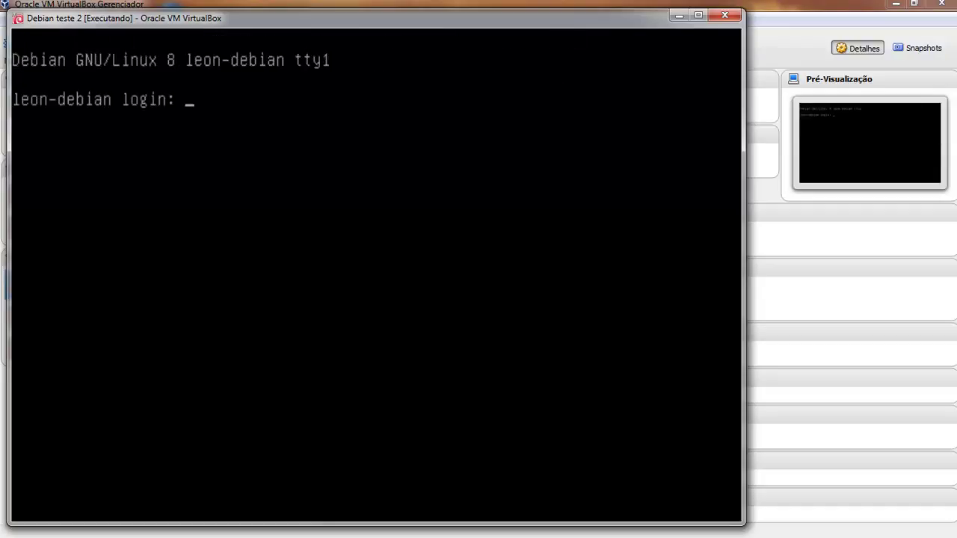
text(root)
key(Return)
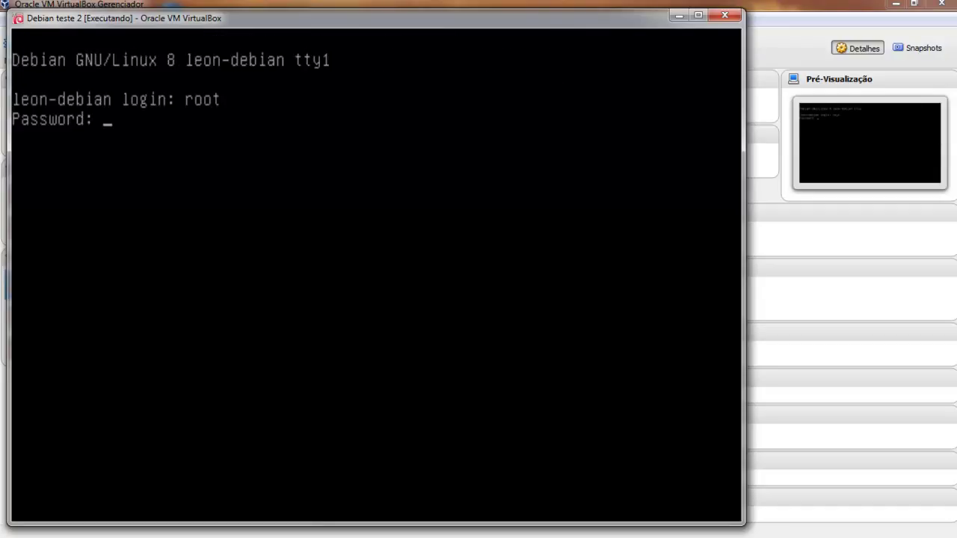
key(Return)
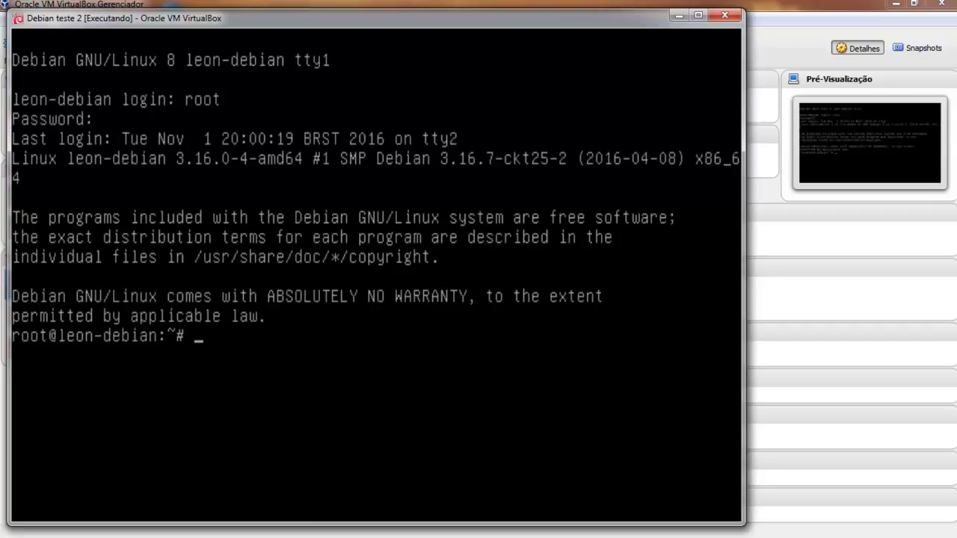
Edit /etc/network/interfaces in vim to set the address to 192.168.1.66 and save.
text(vim)
key(Tab)
key(Tab)
text(.)
text(/etc/)
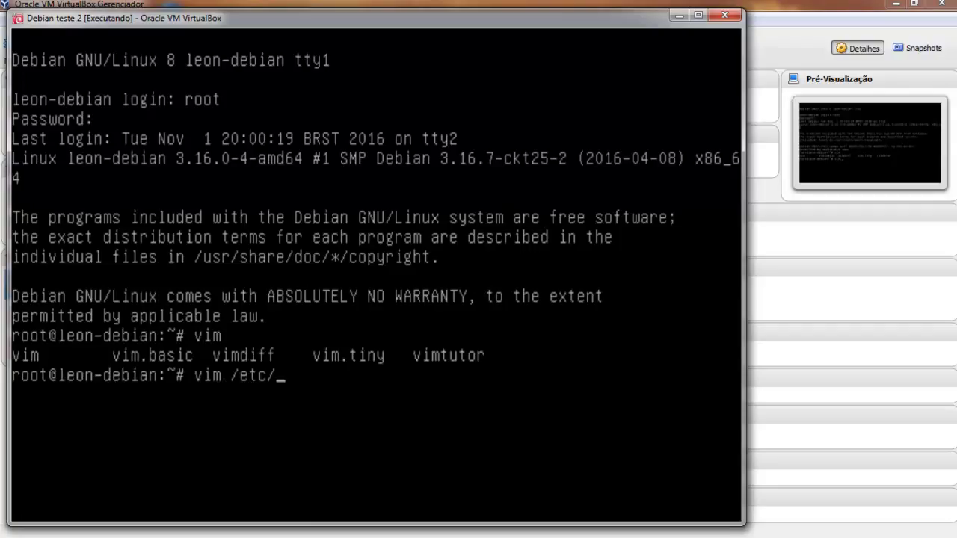
text(network/i)
key(Tab)
key(Return)
key(j)
key(j)
key(j)
key(j)
key(j)
key(j)
key(j)
key(j)
key(j)
key(j)
key(j)
key(j)
key(j)
key(j)
key(k)
key(k)
key(l)
key(l)
key(l)
key(l)
key(l)
key(l)
key(l)
key(l)
key(l)
key(l)
key(l)
key(l)
key(l)
key(l)
key(l)
key(l)
key(l)
key(l)
key(l)
key(x)
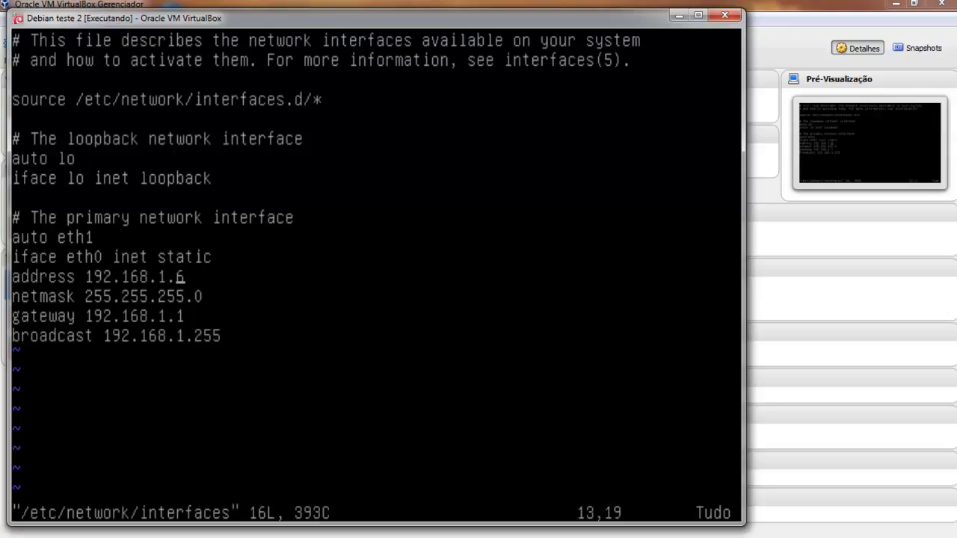
text(a)
text(6)
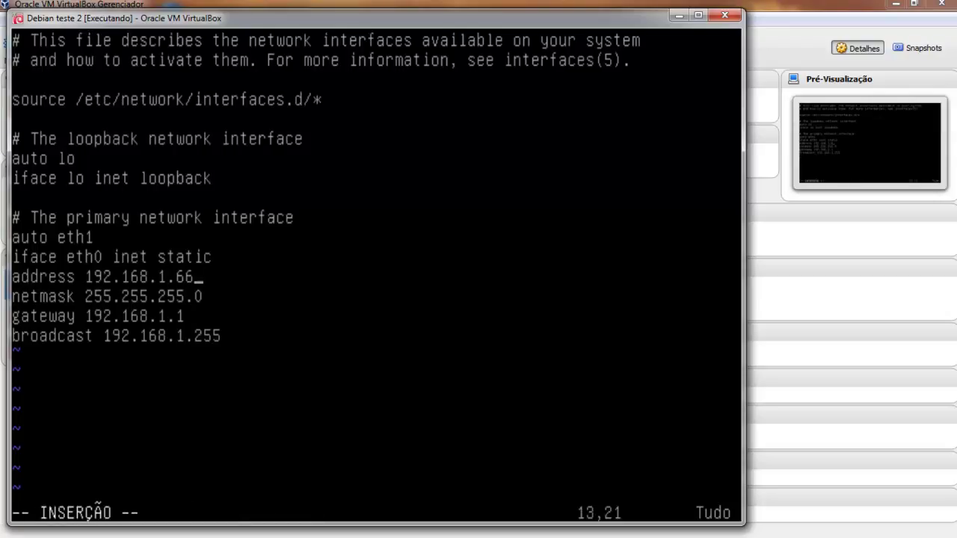
key(Escape)
text(:wq)
key(Return)
Clear the terminal and reboot the Debian teste 2 machine.
text(clear)
key(Return)
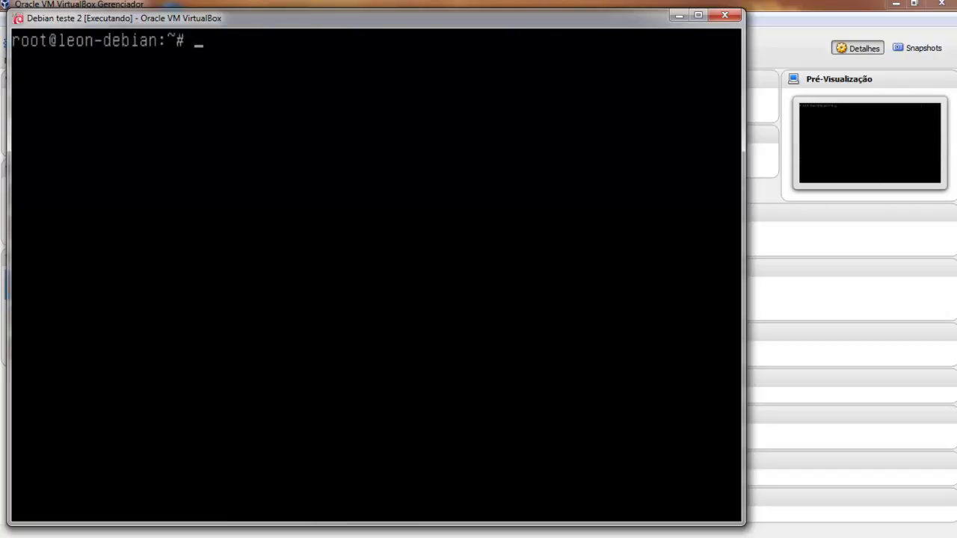
text(/etc/)
key(BackSpace)
key(BackSpace)
key(BackSpace)
key(BackSpace)
key(BackSpace)
text(reboot)
key(Return)
key(alt+Tab)
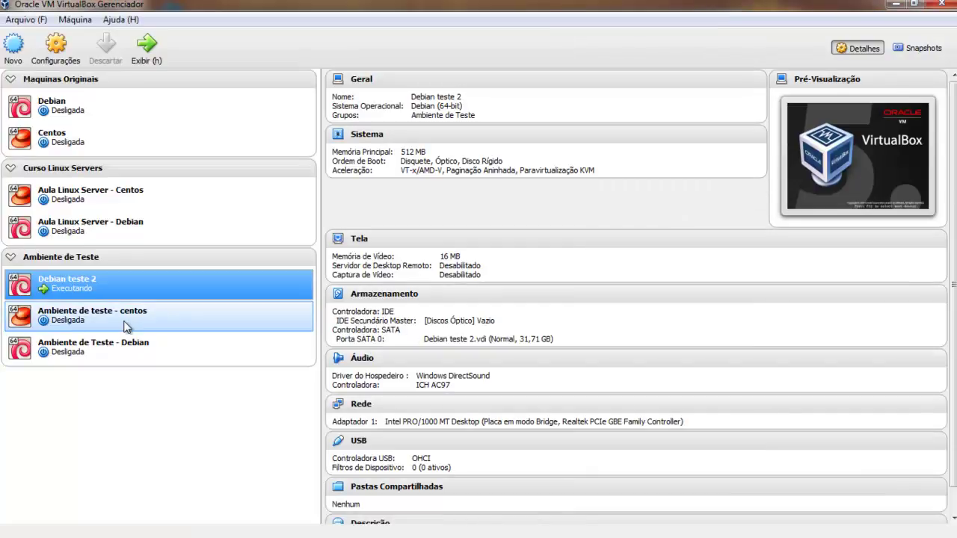
Start Ambiente de Teste - Debian and boot its default GRUB entry.
click(123, 343)
click(148, 46)
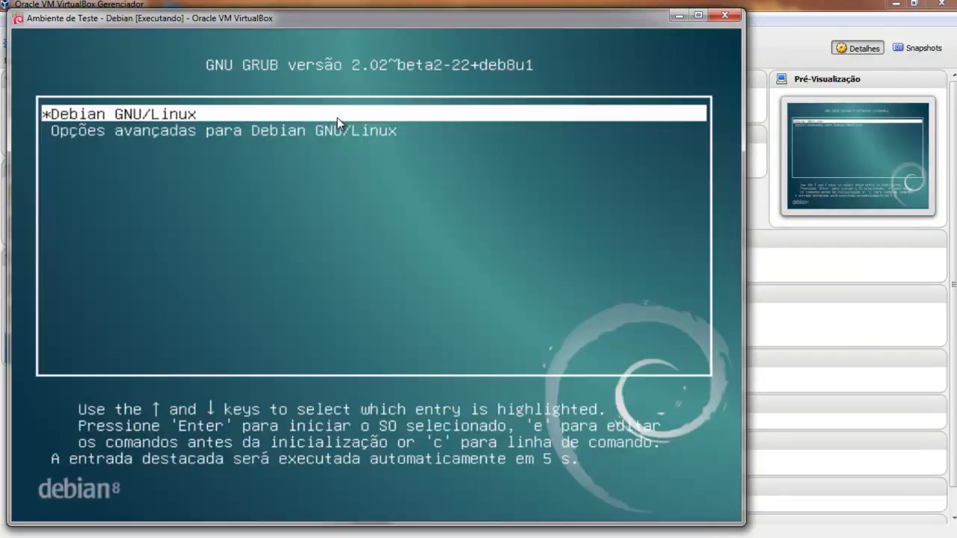
key(Return)
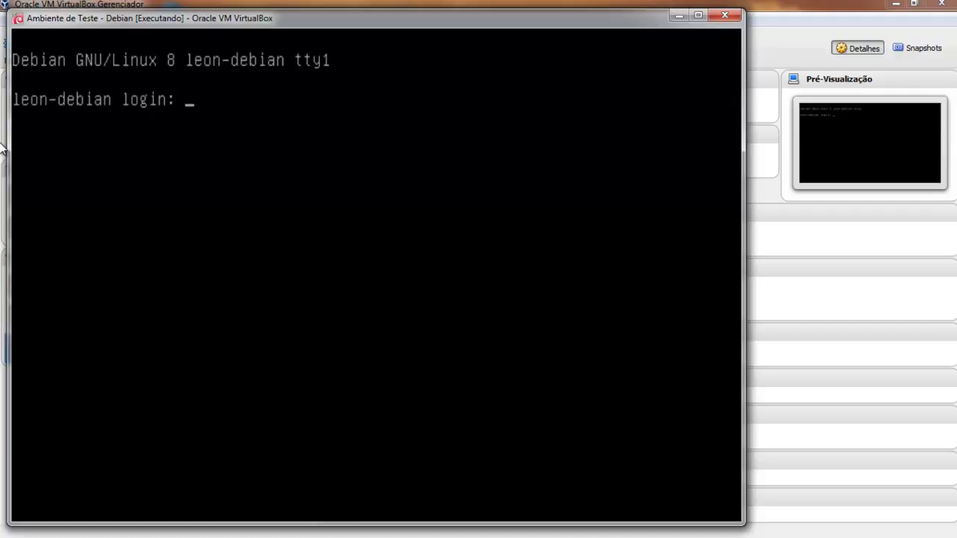
Log in to the VM console as root and clear the terminal.
click(2, 150)
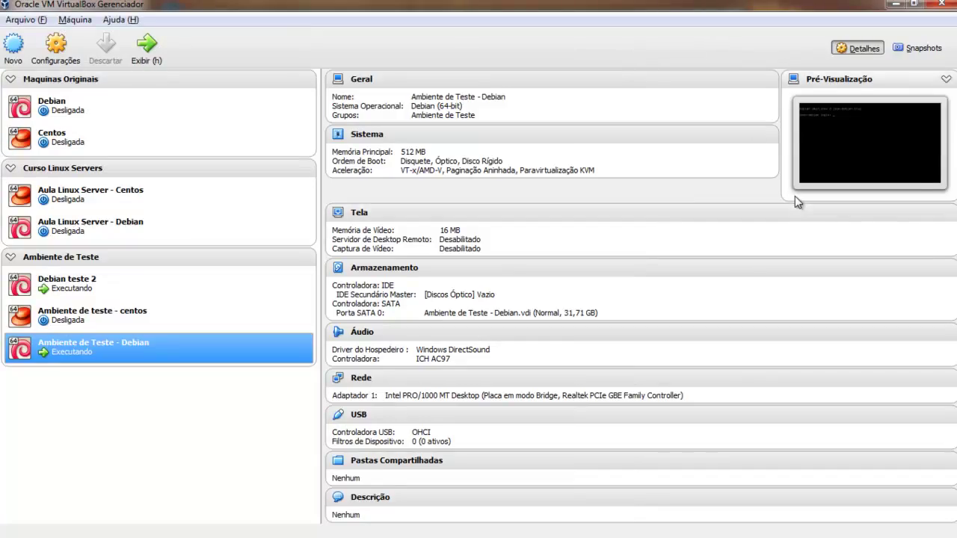
key(alt+Tab)
text(root)
key(Return)
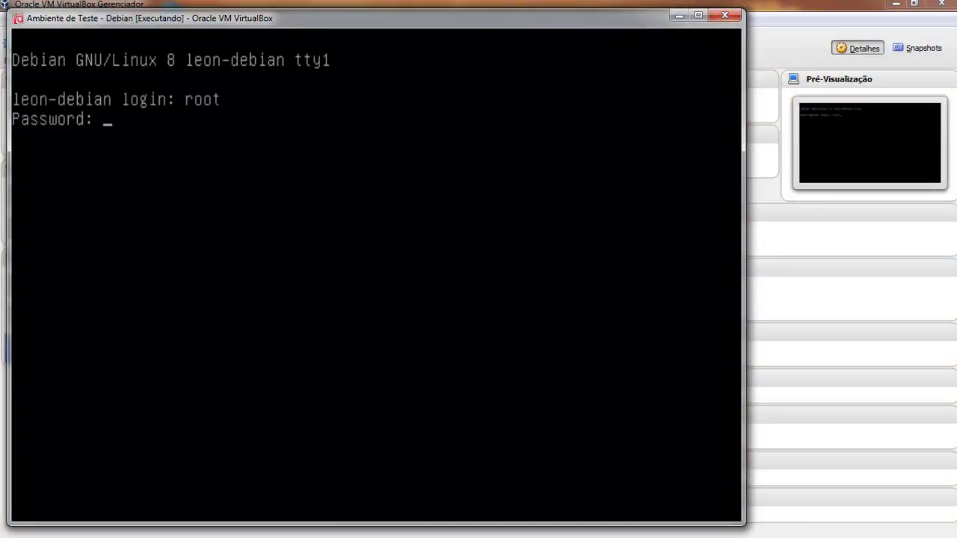
key(Return)
text(clear)
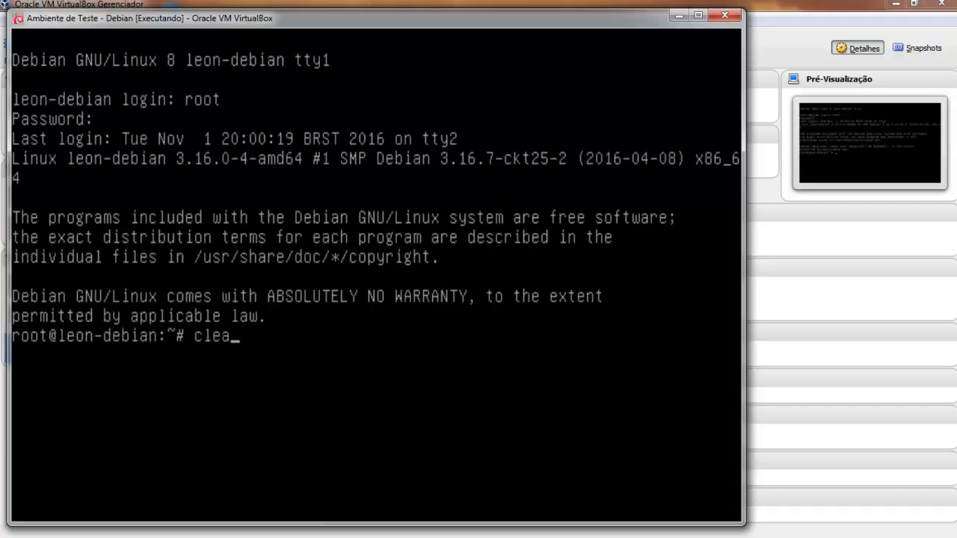
key(Return)
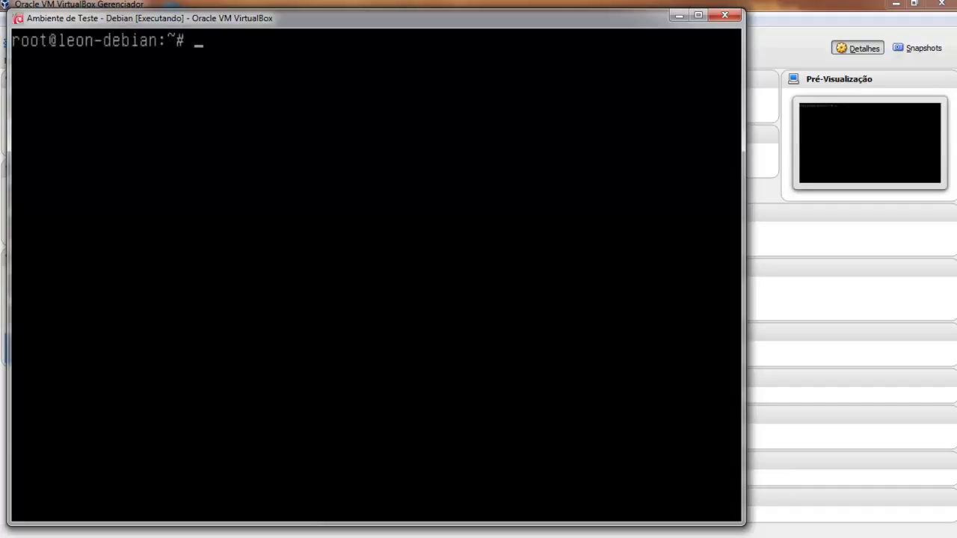
List the network interfaces with ifconfig and ifconfig -a.
text(ifconfig)
key(Return)
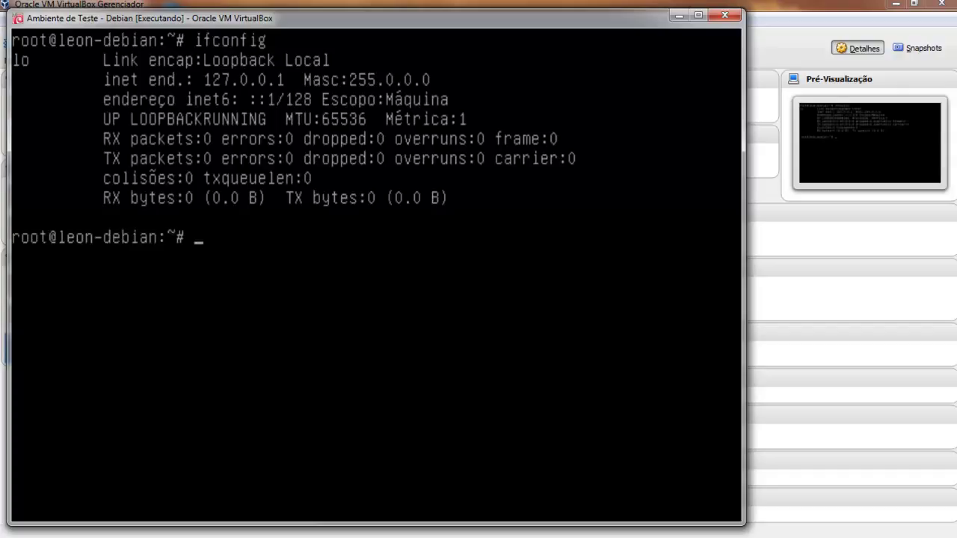
text(nan)
key(BackSpace)
key(BackSpace)
key(BackSpace)
text(ifconfig -a)
key(Return)
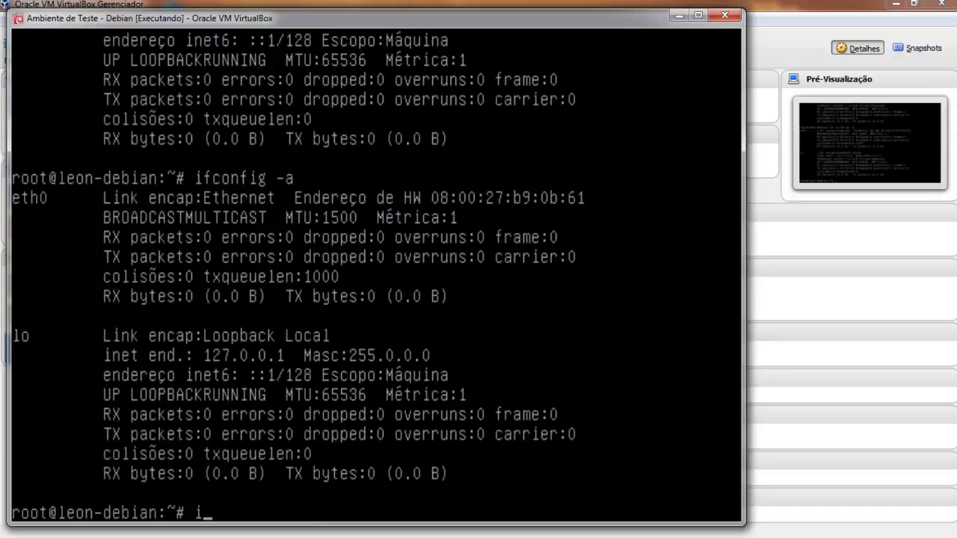
Open /etc/network/interfaces in nano and go to the auto eth1 line.
text(nano /et)
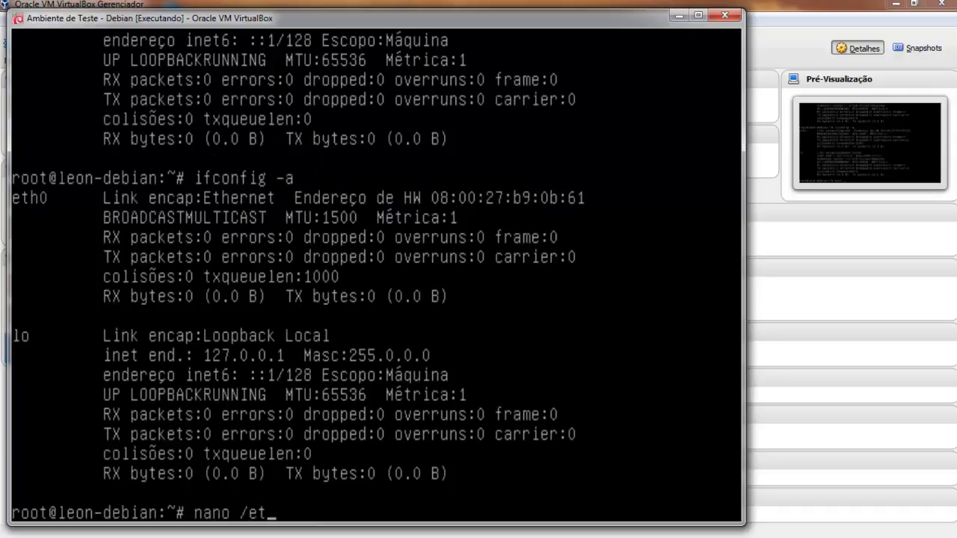
text(c/networkin)
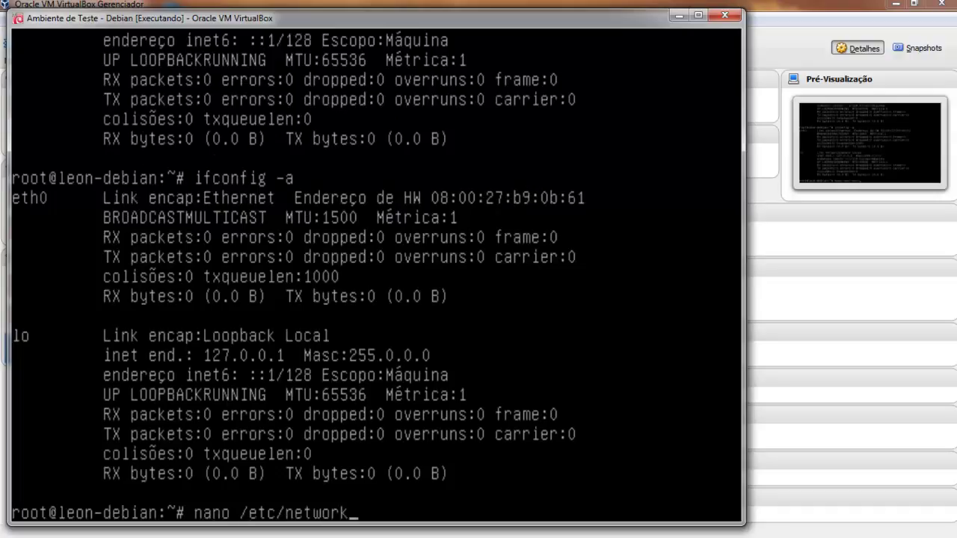
key(BackSpace)
key(BackSpace)
text(/interfaces)
key(Return)
key(Down)
key(Down)
key(Down)
key(Down)
key(Down)
key(Down)
key(Down)
key(Down)
key(Down)
key(Down)
key(Down)
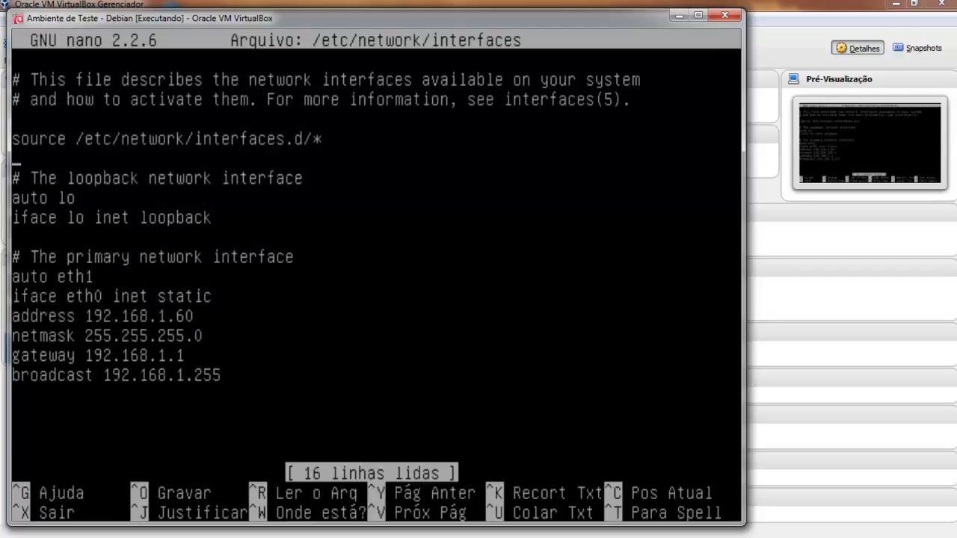
key(Up)
key(End)
key(Delete)
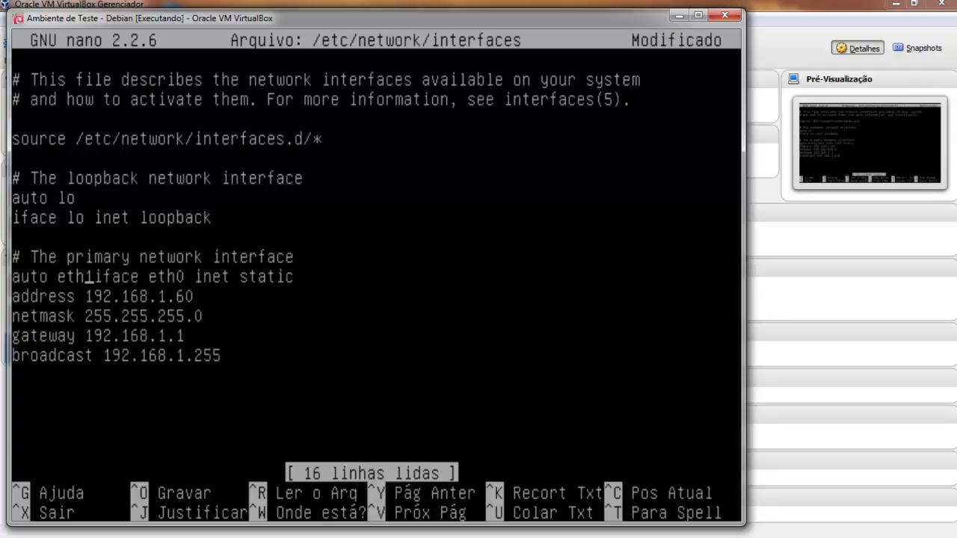
key(Left)
key(Left)
key(Left)
key(Left)
key(Left)
key(Left)
key(Left)
key(Left)
key(Left)
key(Left)
key(Right)
Put the iface line back on its own line and change auto eth1 to auto eth0.
key(Down)
key(Up)
key(Right)
key(Right)
key(Right)
key(Right)
key(Right)
key(Right)
key(Right)
key(Right)
key(Right)
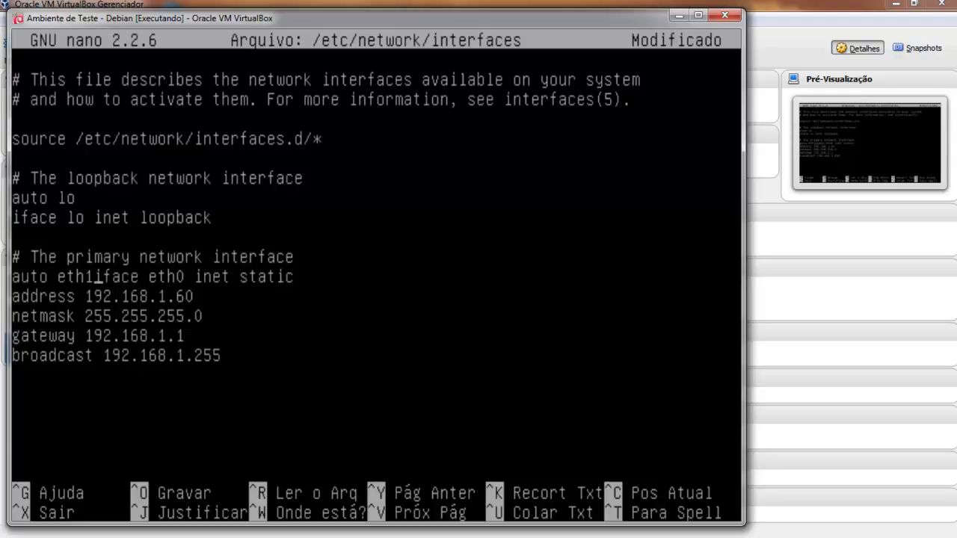
key(Return)
key(BackSpace)
text(0)
Save the interfaces file with static 192.168.1.60, exit nano, and clear the terminal.
click(97, 316)
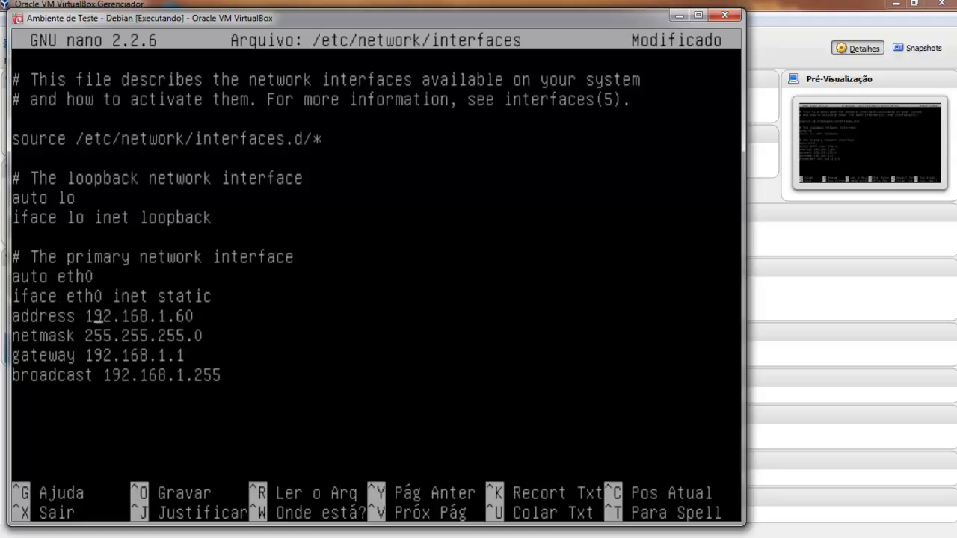
key(Right)
click(35, 336)
key(ctrl+o)
key(Return)
key(ctrl+x)
text(clear)
key(Return)
Reboot Ambiente de Teste - Debian.
text(reboot)
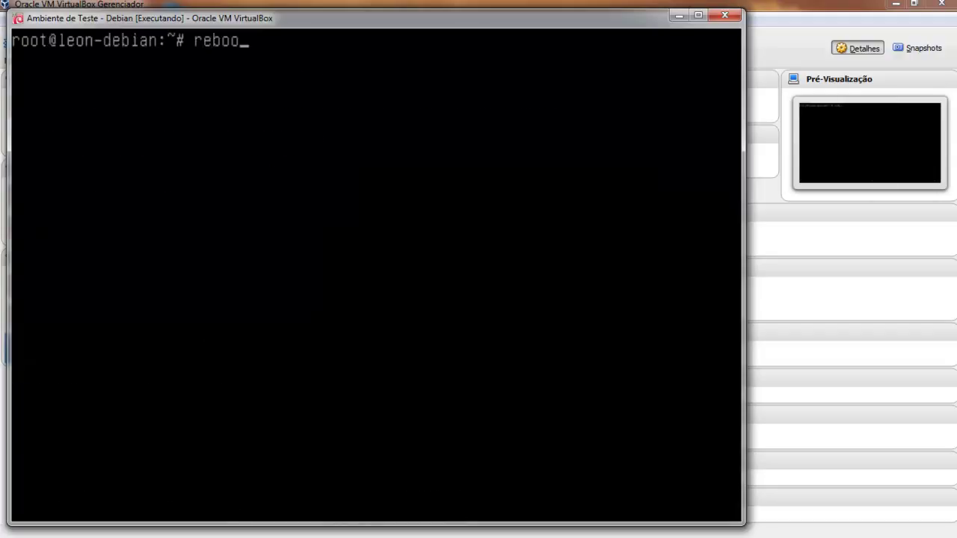
key(Return)
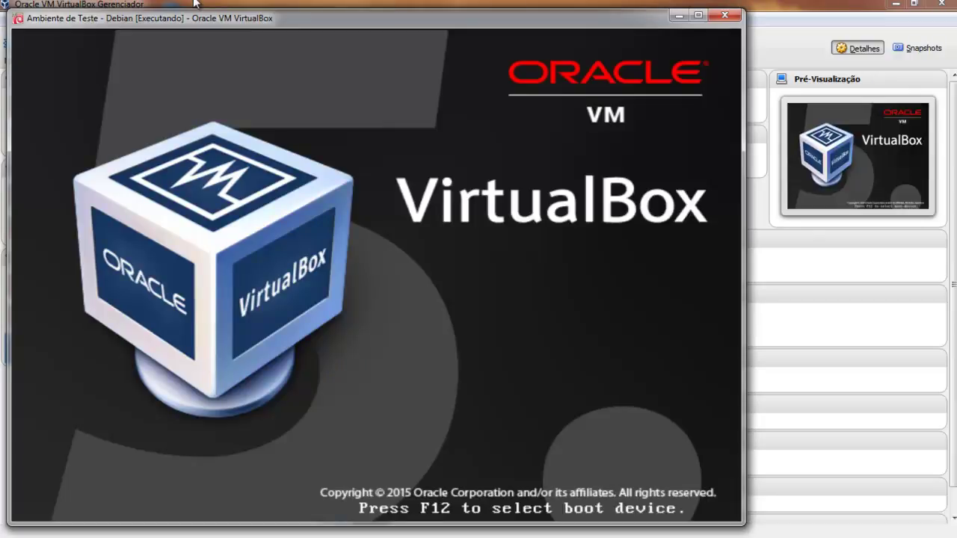
drag(342, 15, 521, 120)
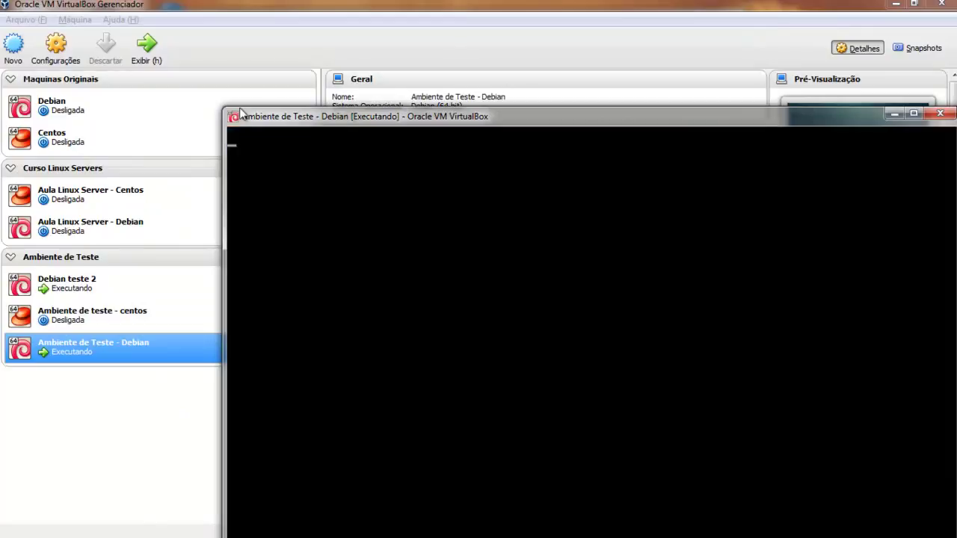
drag(411, 115, 333, 44)
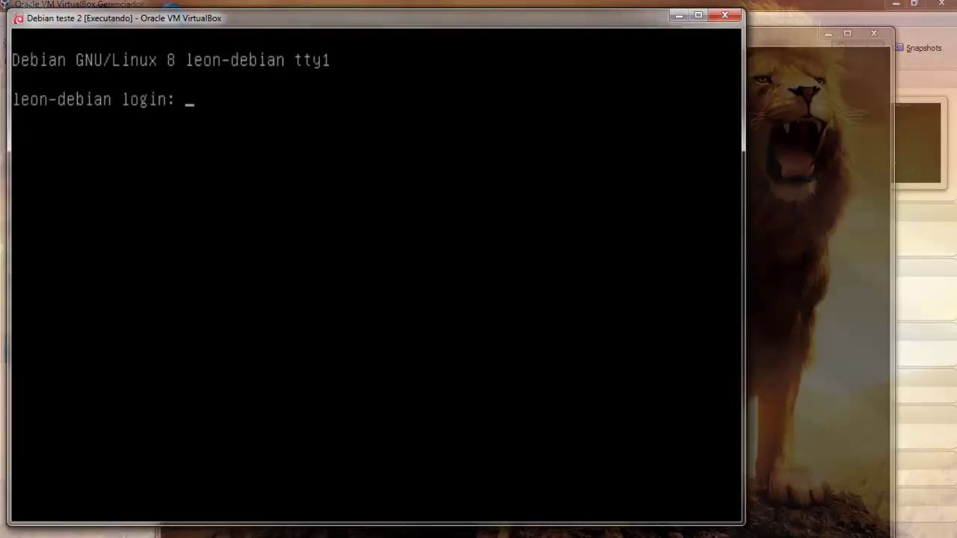
Log in to Debian teste 2 as root, run ifconfig showing only loopback, and clear.
text(root)
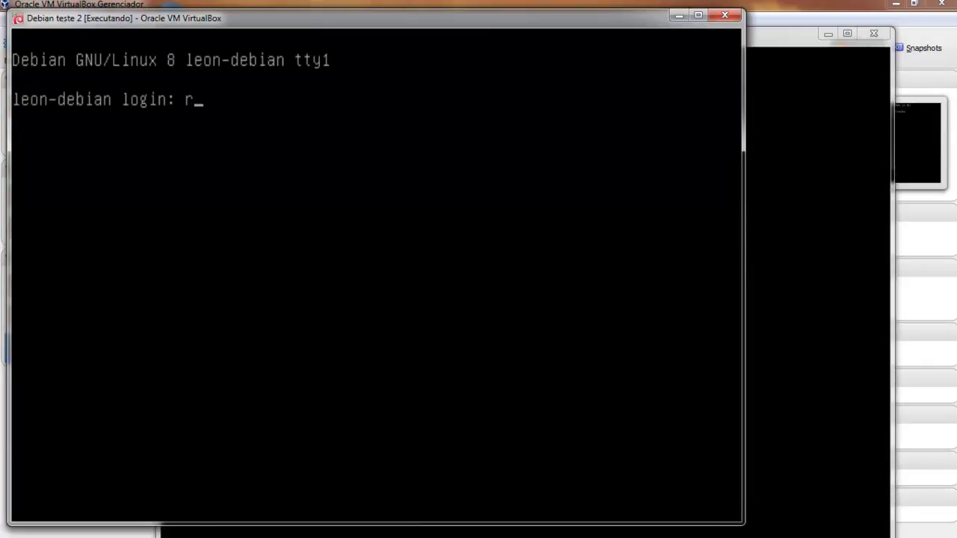
key(Return)
key(Return)
text(ifcoinf)
key(BackSpace)
key(BackSpace)
key(BackSpace)
text(nfi)
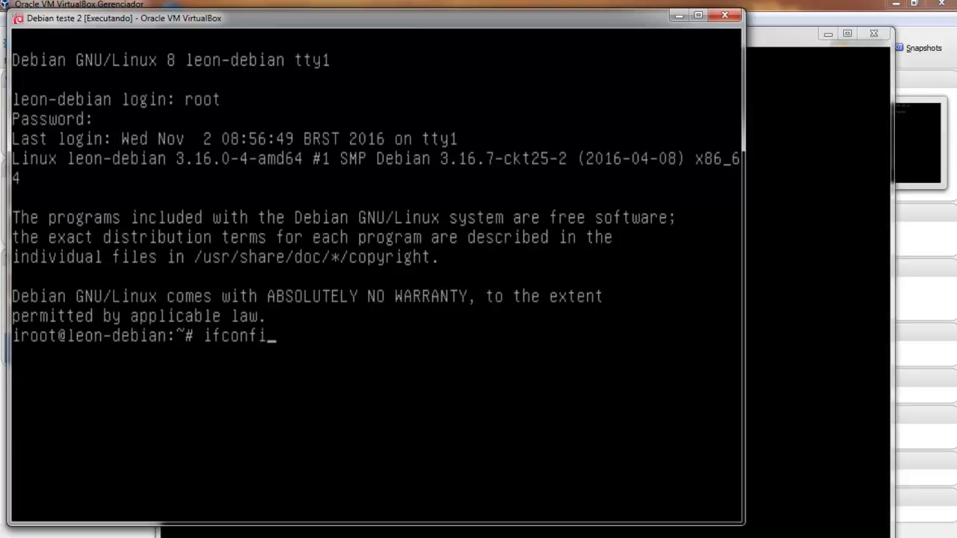
text(g)
key(Return)
text(ckle)
key(BackSpace)
key(BackSpace)
key(BackSpace)
text(lear)
key(Return)
text(n)
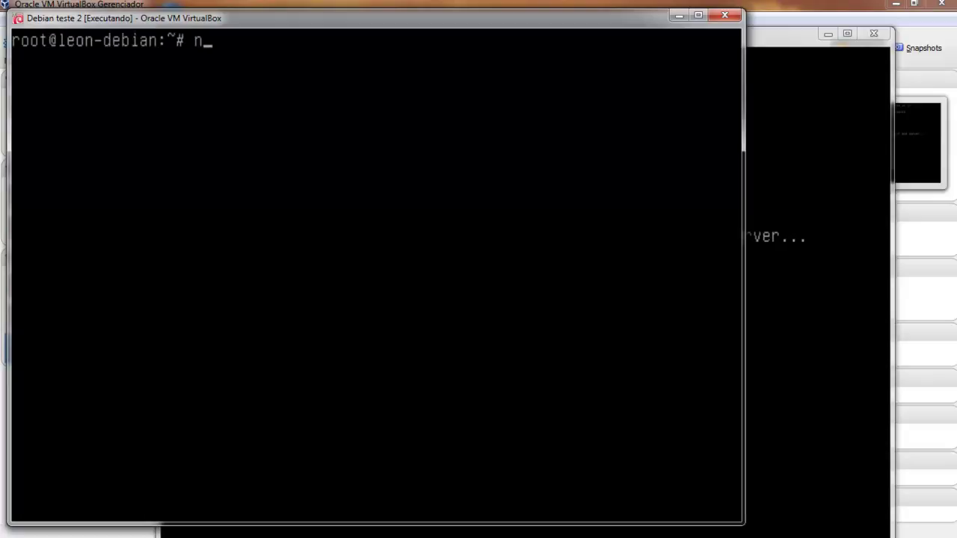
text(ano /etc/nwe)
Change auto eth1 to auto eth0 in /etc/network/interfaces and save it.
key(BackSpace)
key(BackSpace)
text(etwork/i)
key(Tab)
key(Return)
key(Down)
key(Down)
key(Down)
key(Down)
key(Down)
key(Down)
key(Down)
key(Down)
key(Down)
key(Right)
key(Right)
key(Right)
key(Right)
key(Right)
key(Right)
key(Right)
key(Right)
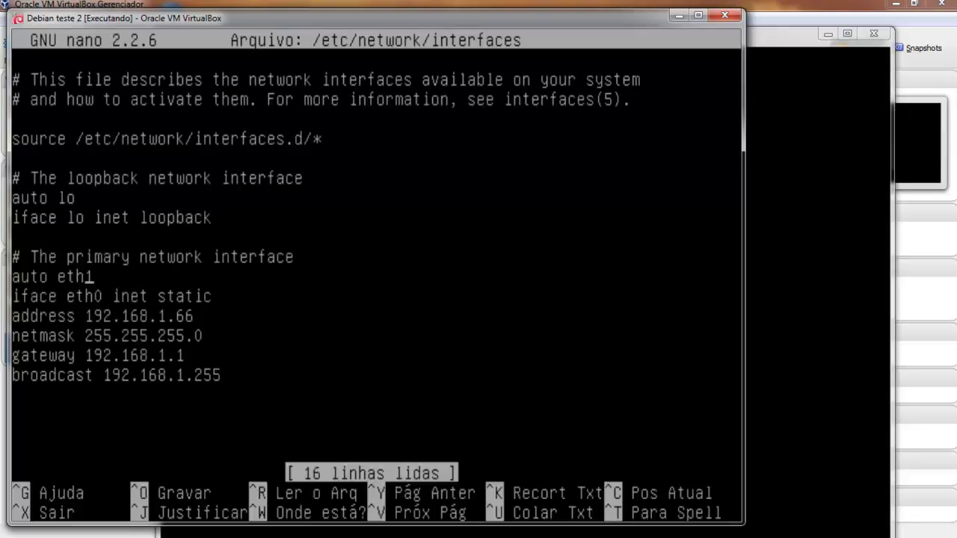
key(Delete)
text(0)
key(ctrl+o)
key(Return)
key(ctrl+x)
Restart networking via /etc/init.d/networking and confirm eth0 is up at 192.168.1.66.
text(/etc/init.d/)
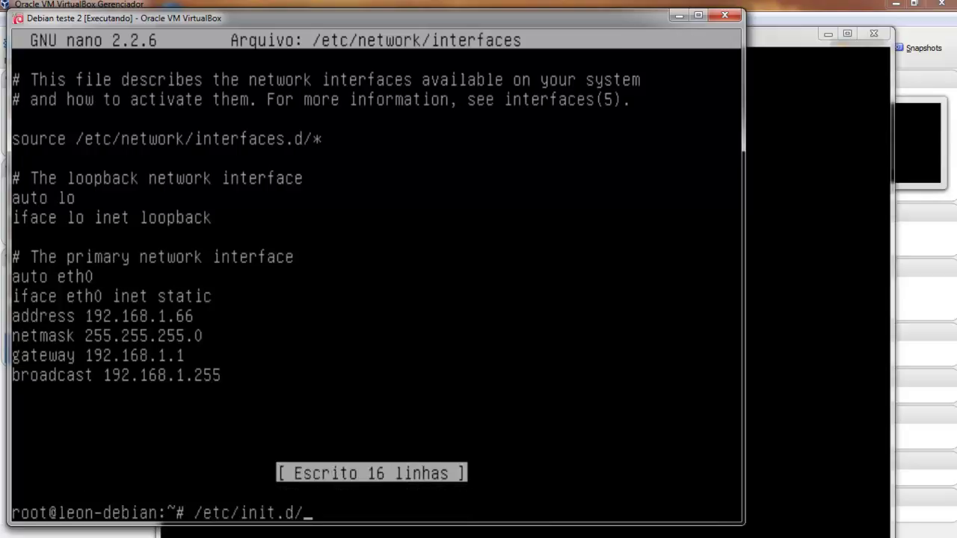
text(ne)
key(Tab)
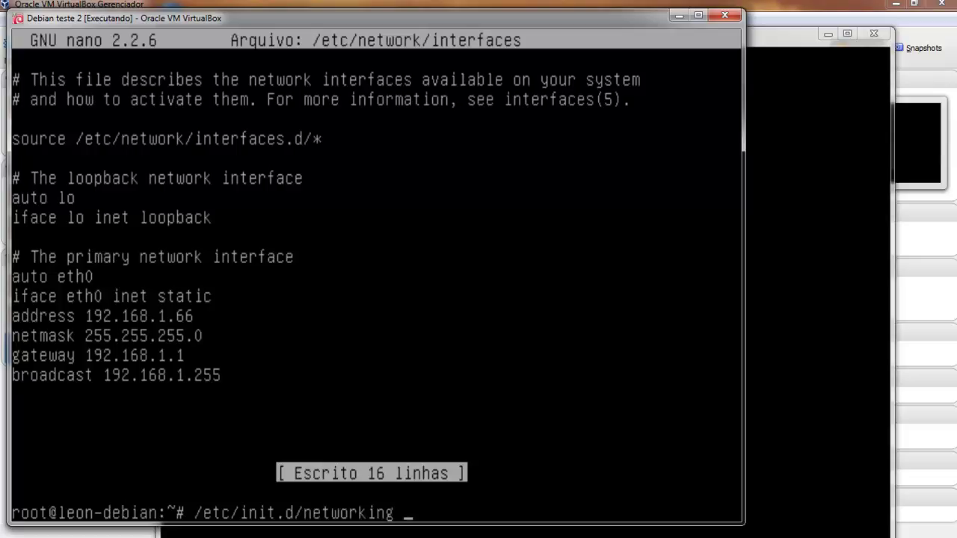
text(restart)
key(Return)
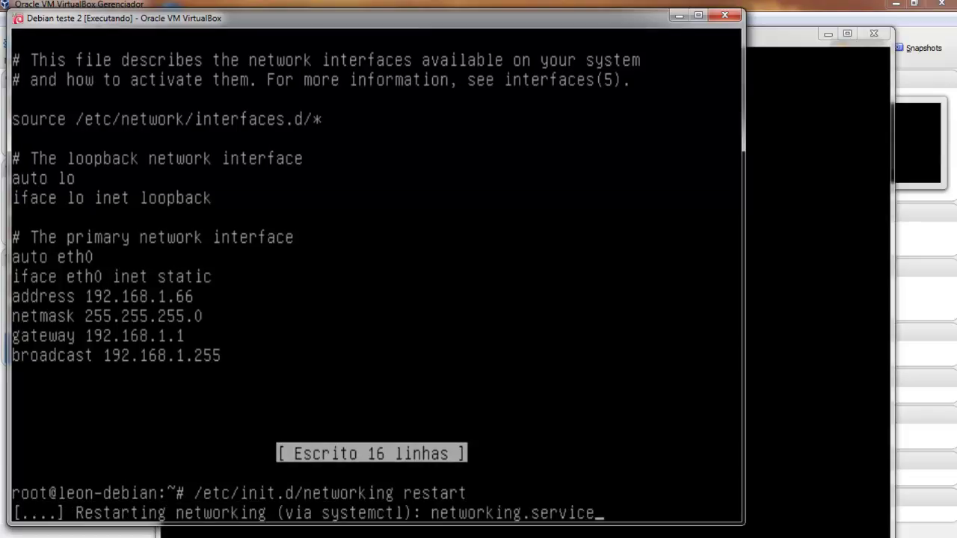
text(ifcon)
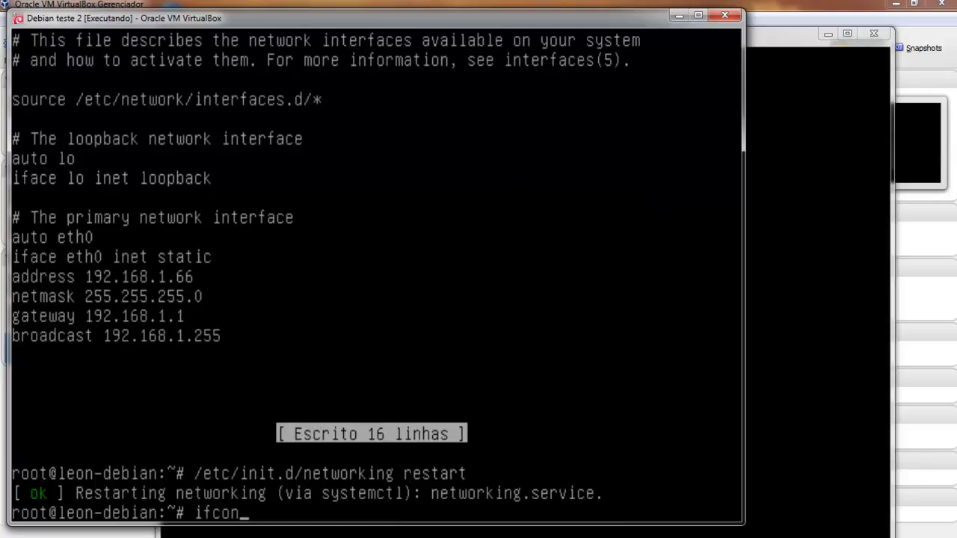
text(fig)
key(Return)
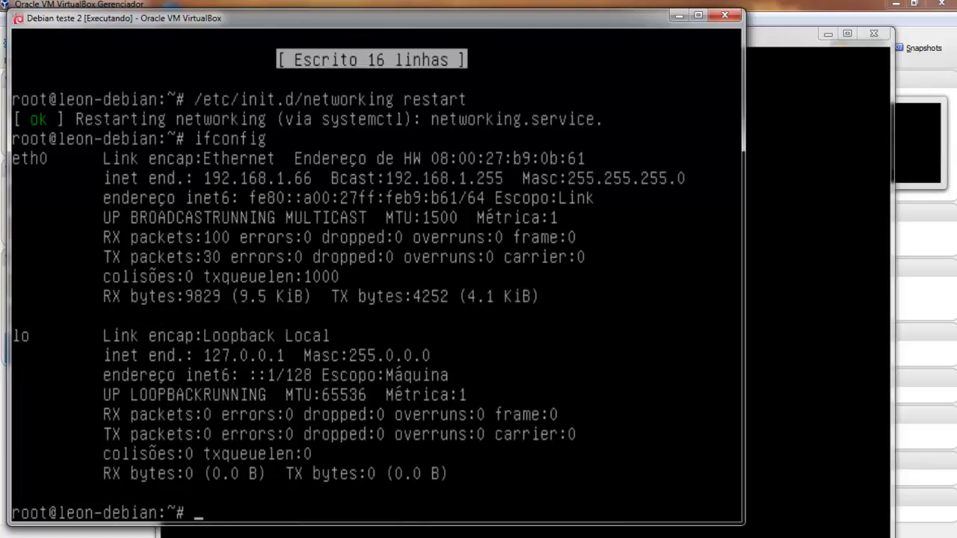
key(alt+Tab)
Log in to Ambiente de Teste as root, check ifconfig, and clear the console.
text(root)
key(Return)
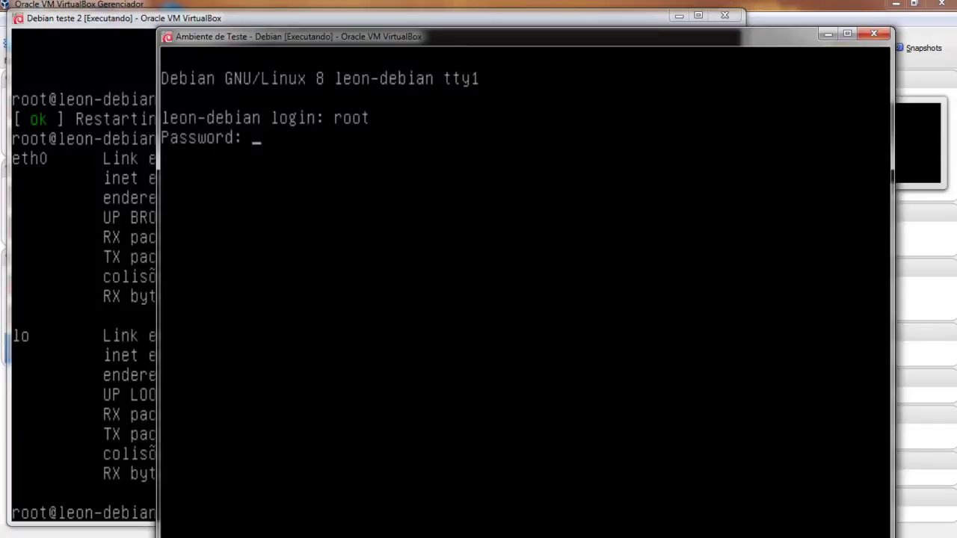
key(Return)
text(ifconfig)
key(Return)
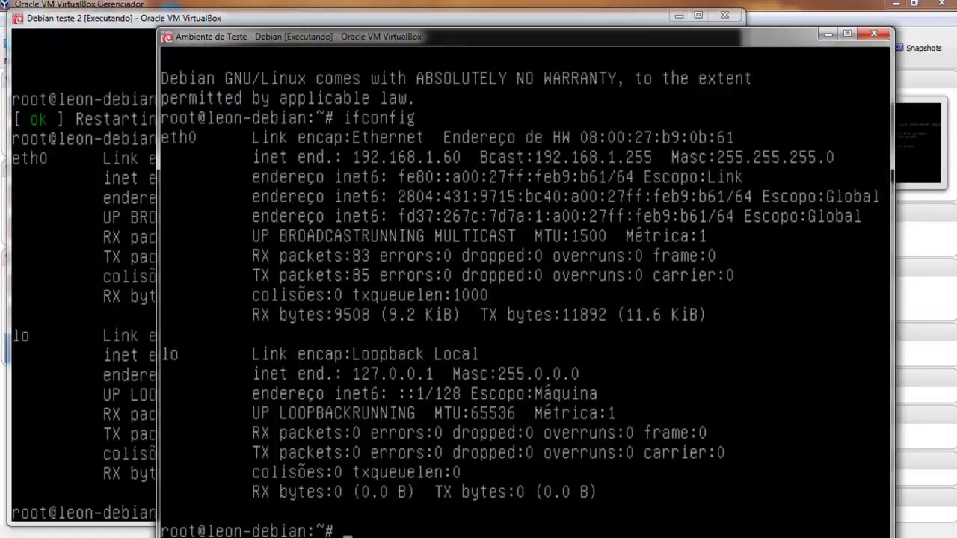
text(clear)
key(Return)
Ping 192.168.1.66 and stop it, confirming 0% packet loss.
text(pin)
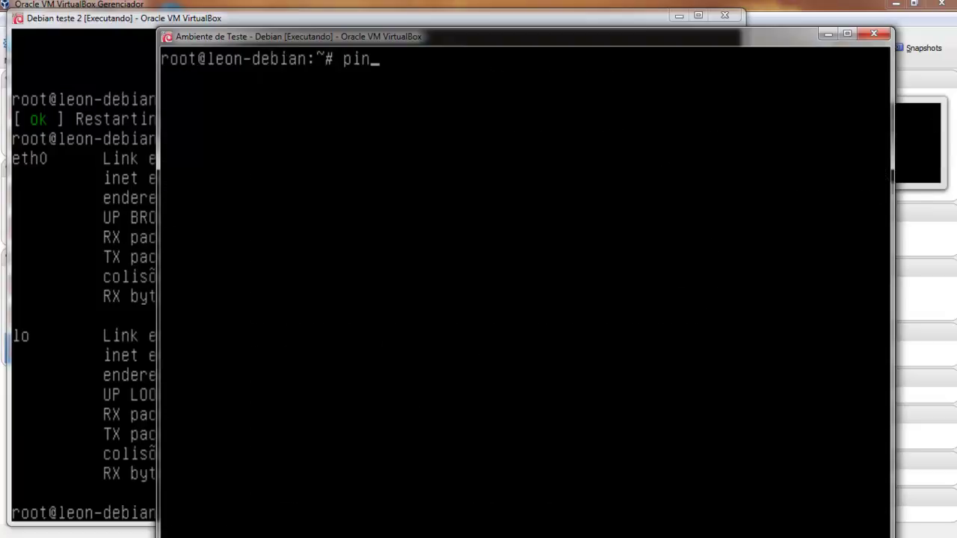
text(g 192.168)
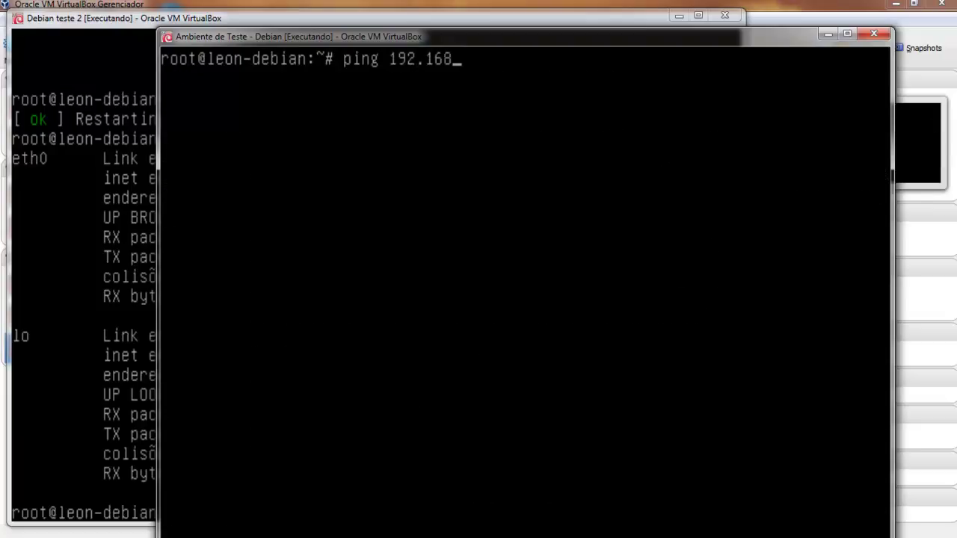
text(.1.66)
key(Return)
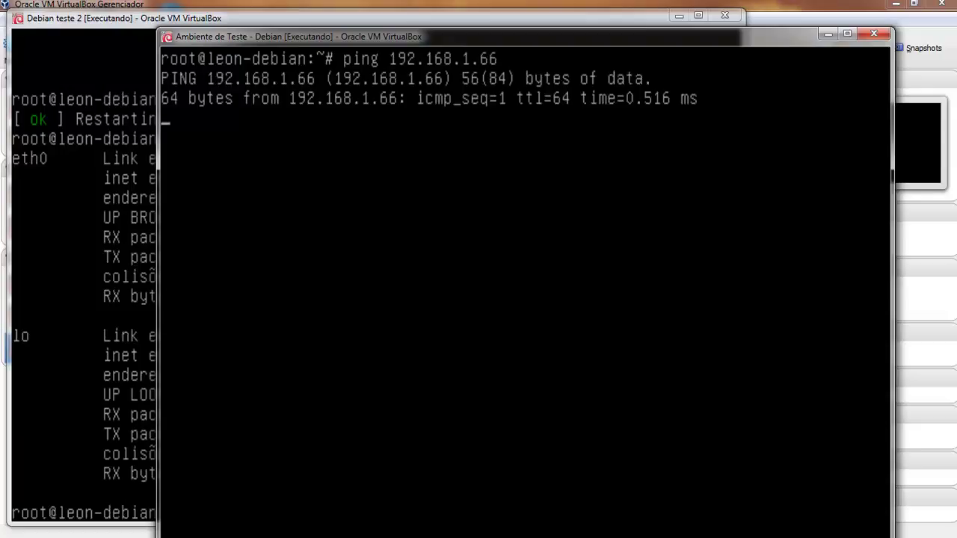
key(ctrl+c)
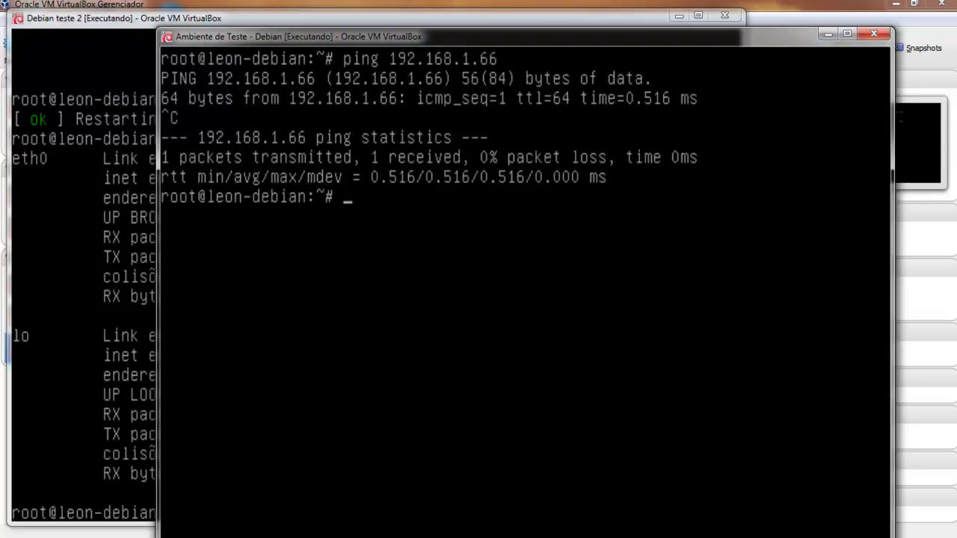
key(alt+Tab)
Rename the hostname in /etc/hostname from leon-debian to nemesis-debian and save.
text(nano )
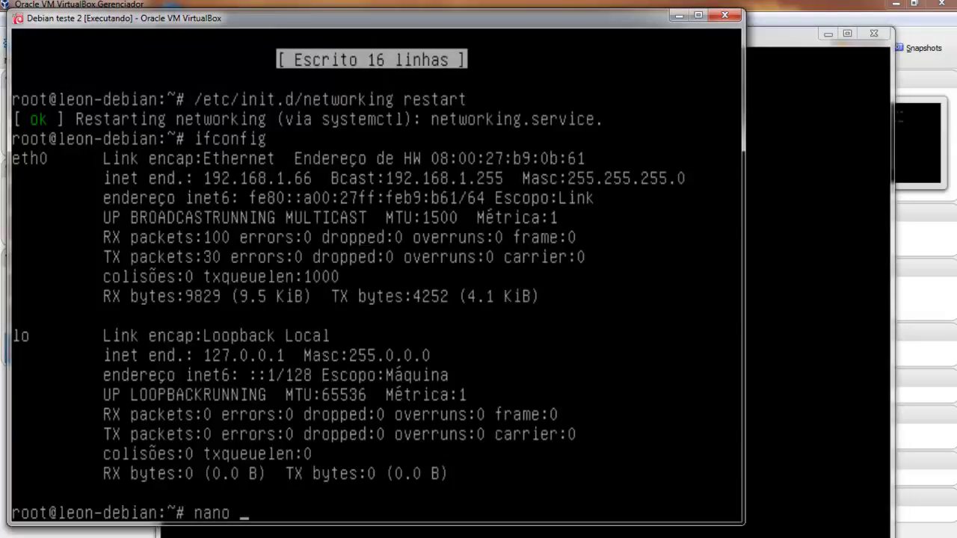
text(/etc/hostname)
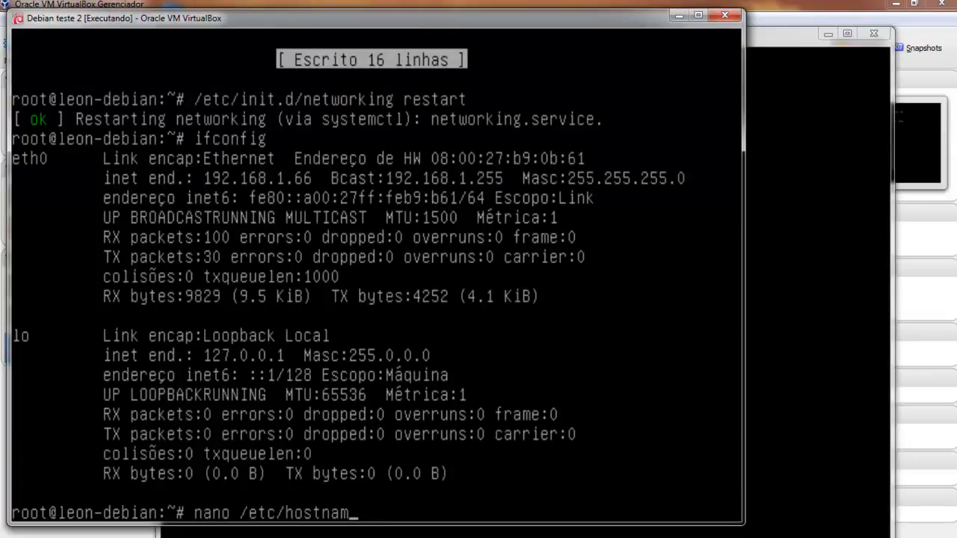
key(Return)
key(Delete)
key(Delete)
key(Delete)
key(Delete)
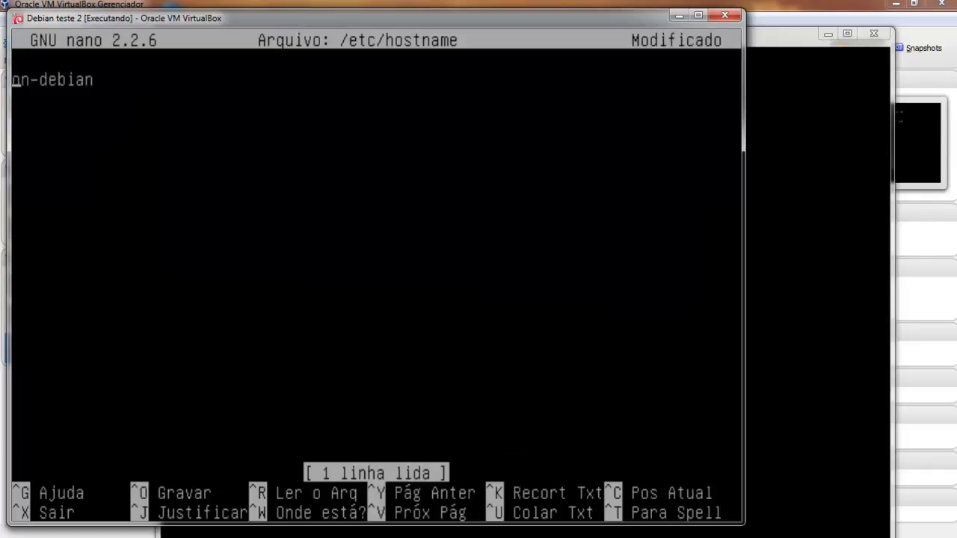
text(nemesis)
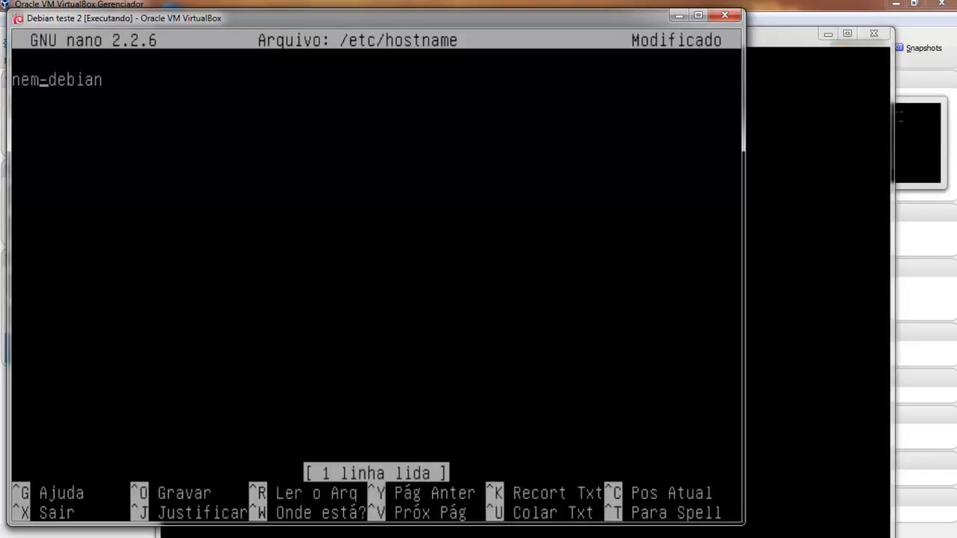
key(ctrl+o)
key(Return)
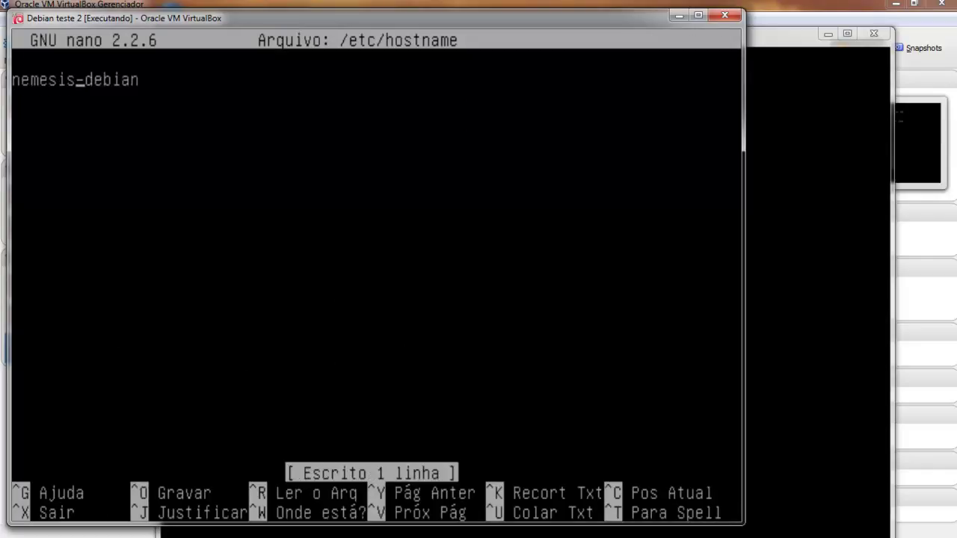
key(ctrl+x)
Reboot the Debian teste 2 machine.
text(reboot)
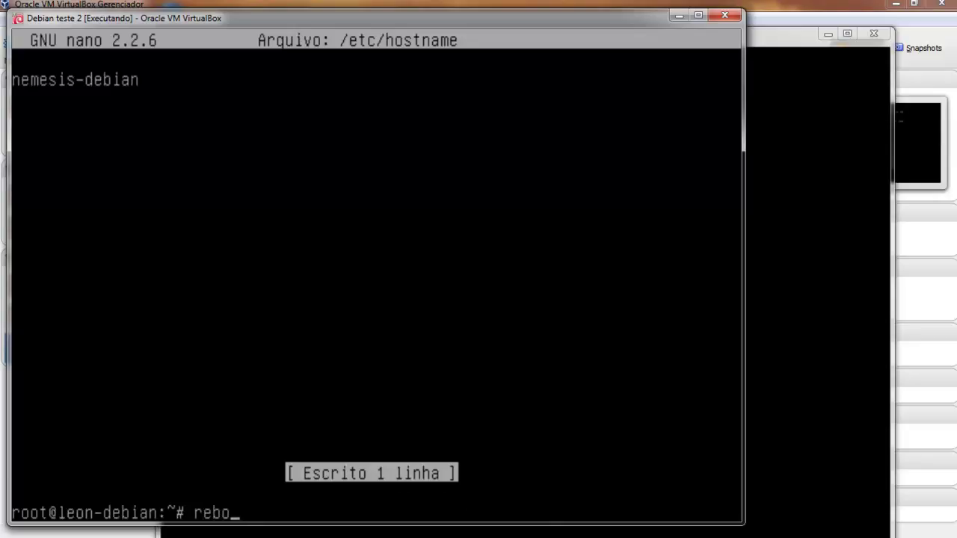
key(Return)
key(alt+Tab)
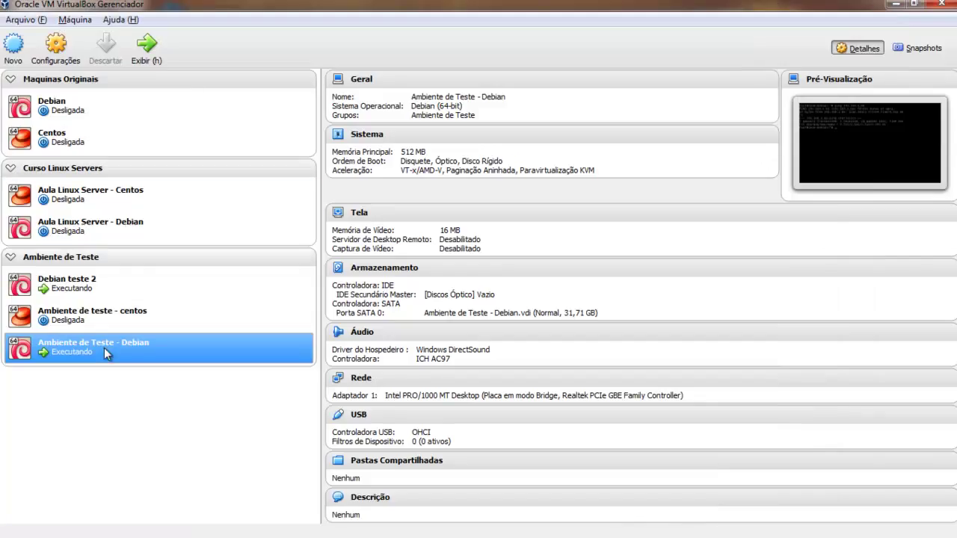
Start the Ambiente de teste - centos VM and boot its default CentOS entry.
click(110, 314)
click(146, 47)
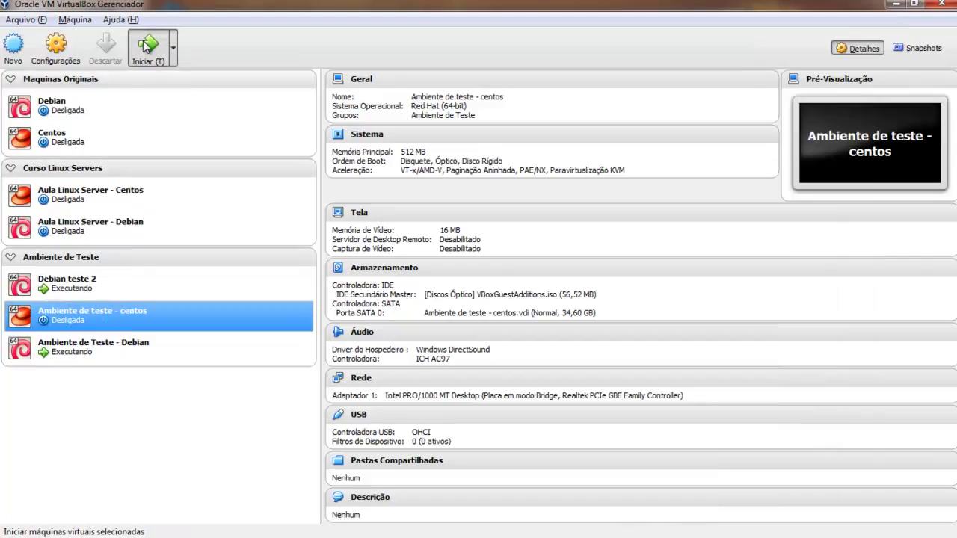
click(901, 5)
key(Return)
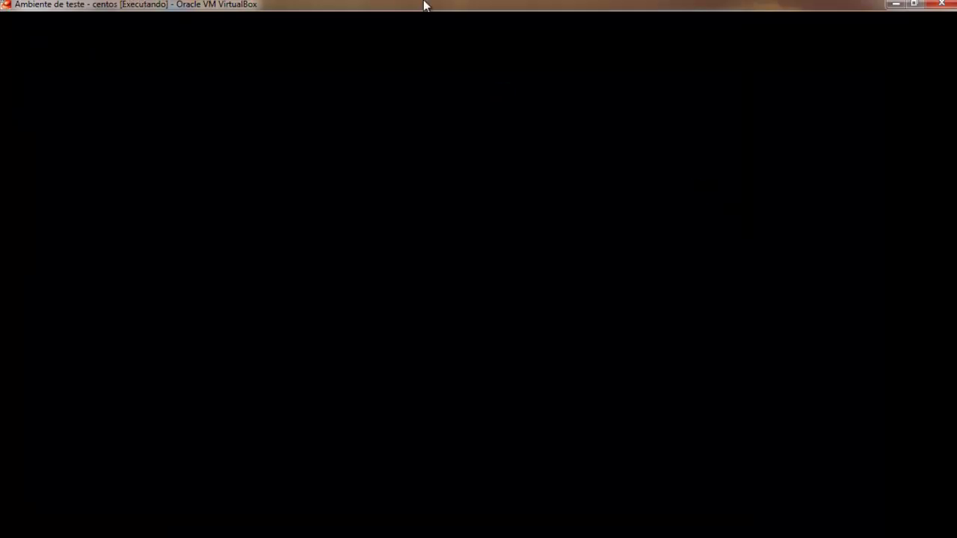
drag(424, 5, 457, 87)
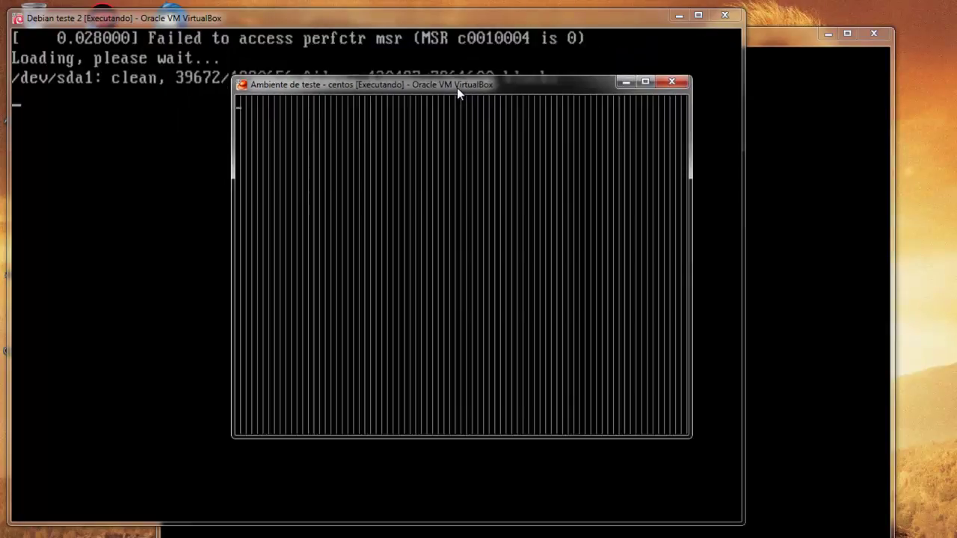
key(Return)
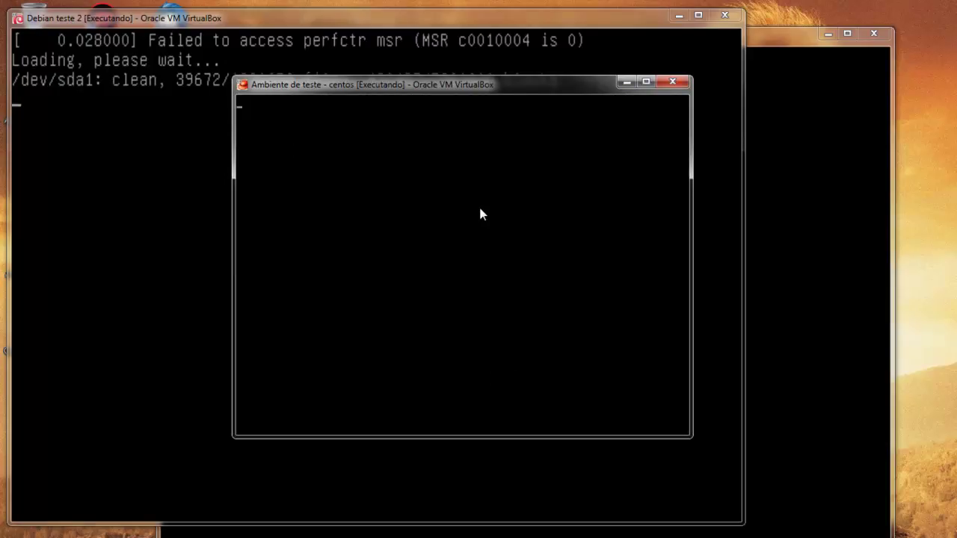
On the Ambiente de Teste Debian console, clear the screen and list interfaces with ifconfig.
key(alt+Tab)
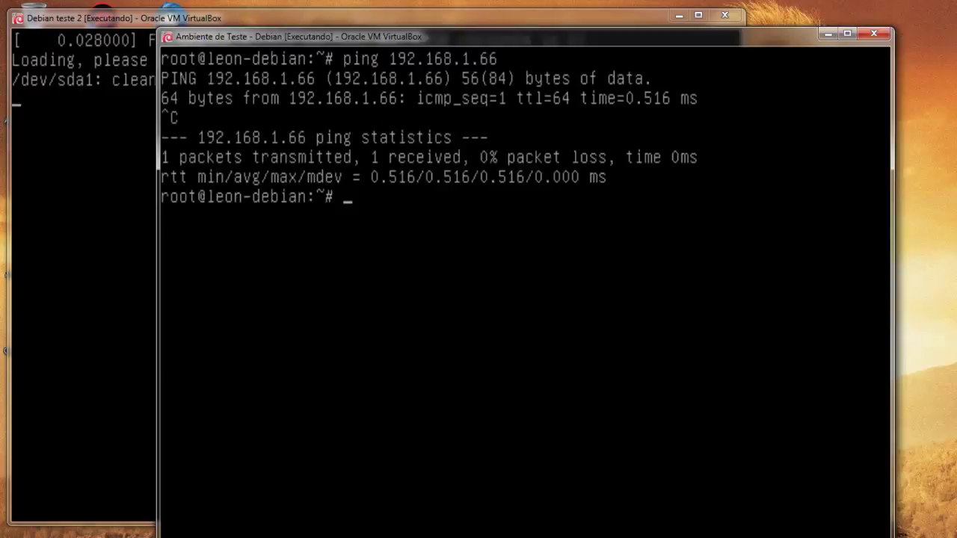
text(clear)
key(Return)
text(ifconfig)
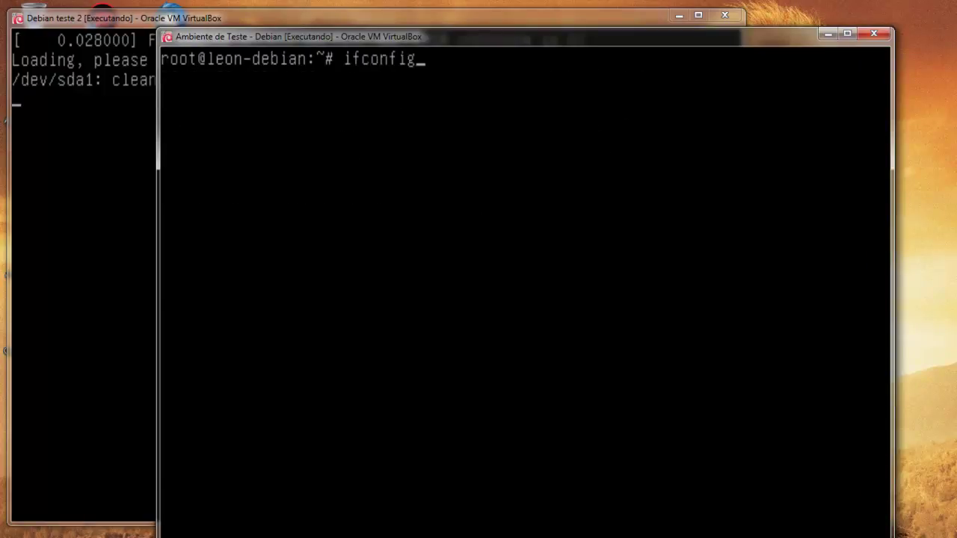
key(Return)
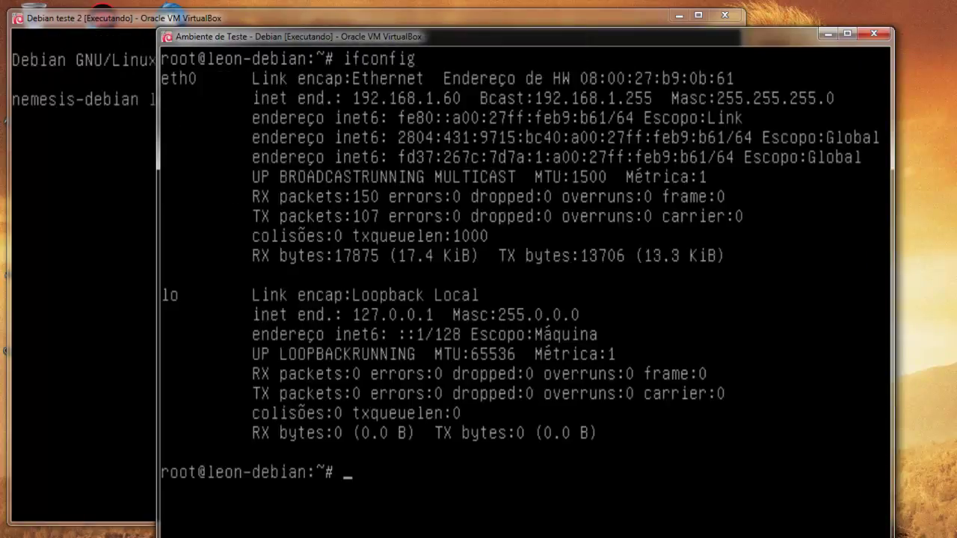
Log into Debian teste 2 as root and run ifconfig, showing eth0 at 192.168.1.66.
key(alt+Tab)
text(root)
key(Return)
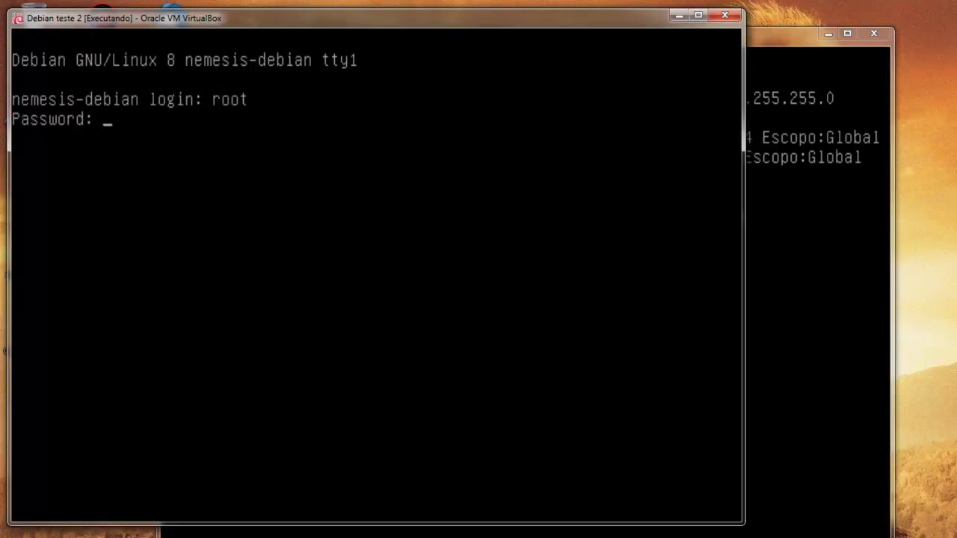
key(Return)
text(ifconfig)
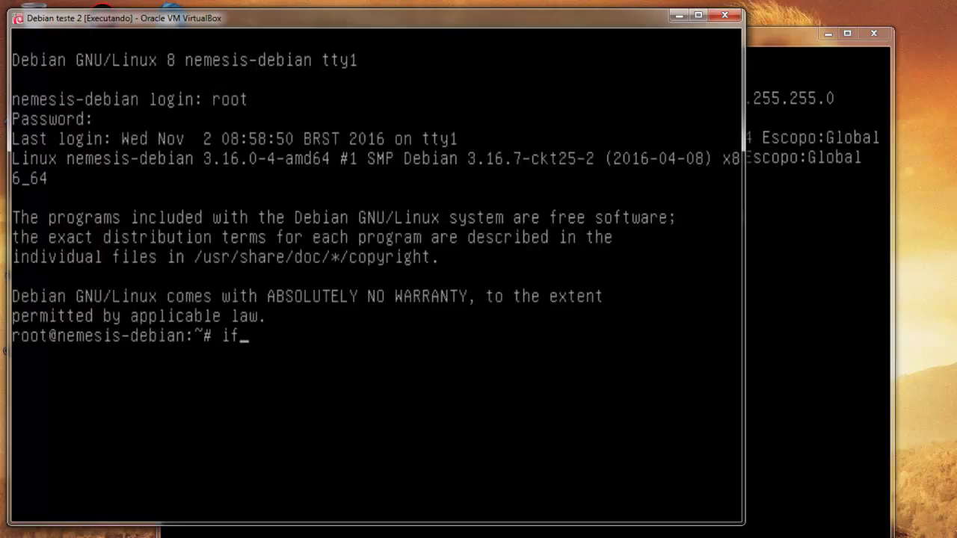
key(Return)
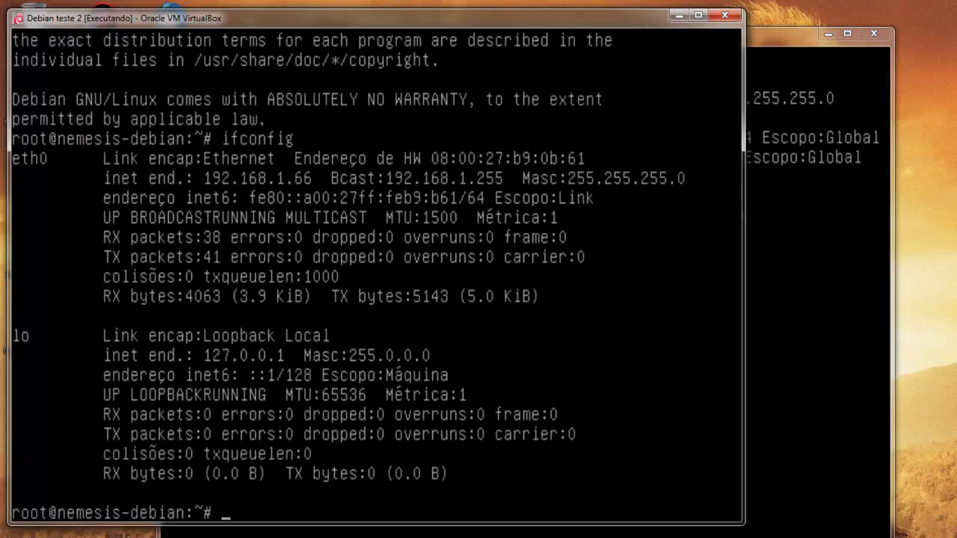
On the CentOS test machine's console, enter root as the login user.
key(alt+Tab)
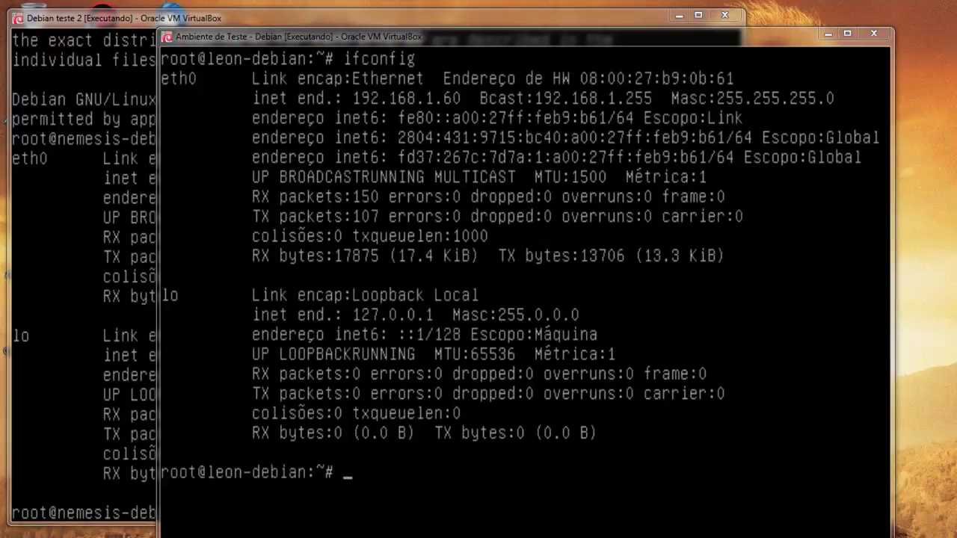
key(alt+Tab)
text(rio)
key(BackSpace)
key(BackSpace)
text(oot)
key(Return)
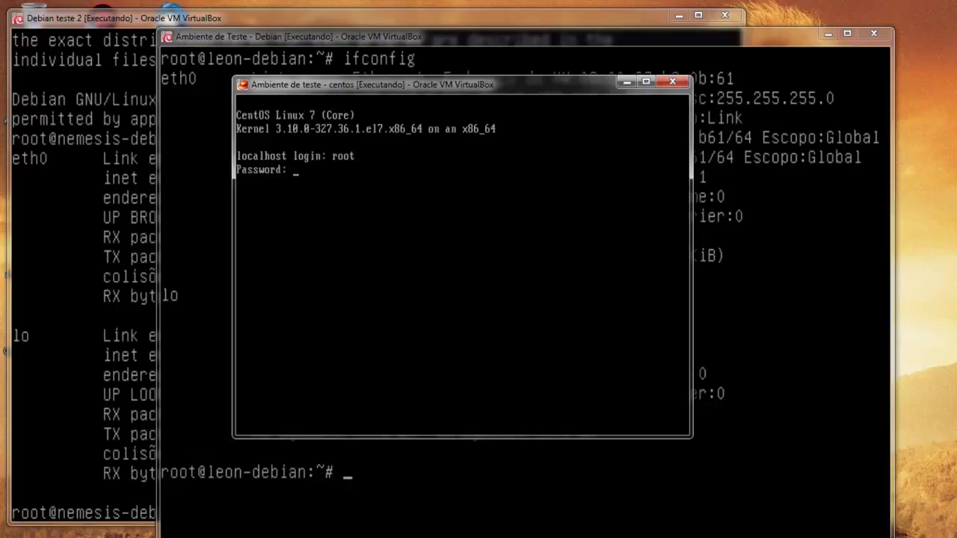
Run ifconfig on CentOS (enp0s3 at 192.168.1.55), clear the console, and maximize its window.
text(ifconfig)
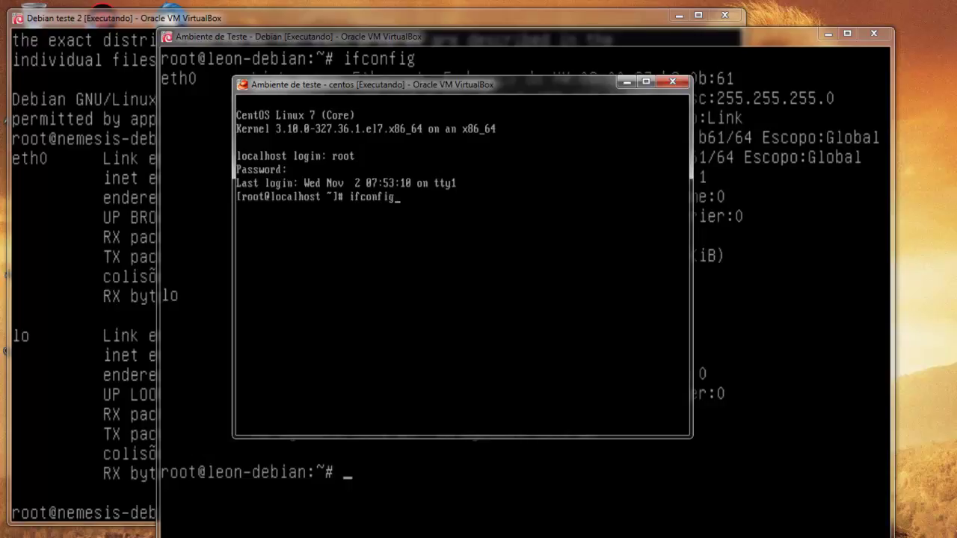
key(Return)
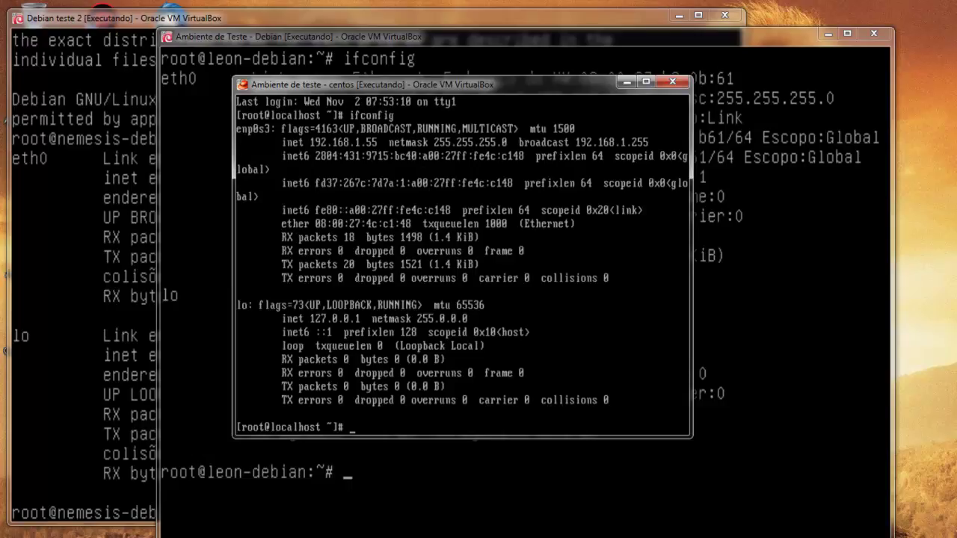
text(clear)
key(Return)
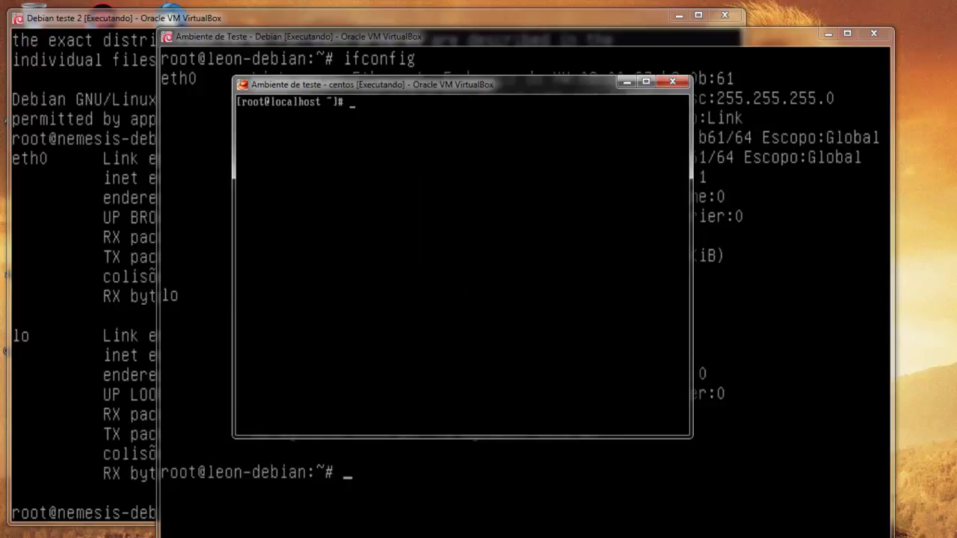
click(640, 82)
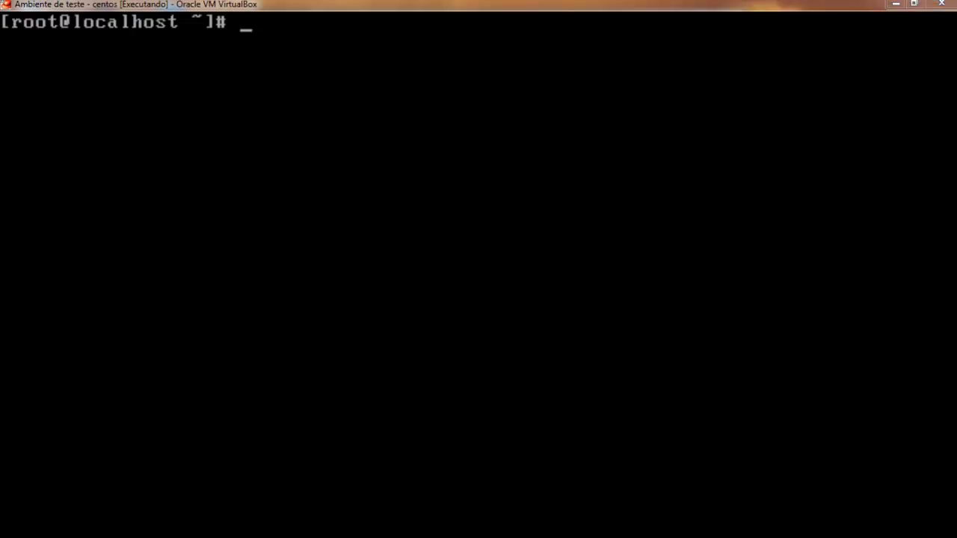
Run 'yum install dhcp' and confirm with y to install dhcp 4.2.5-42.el7.
text(yum install dhcp)
key(Return)
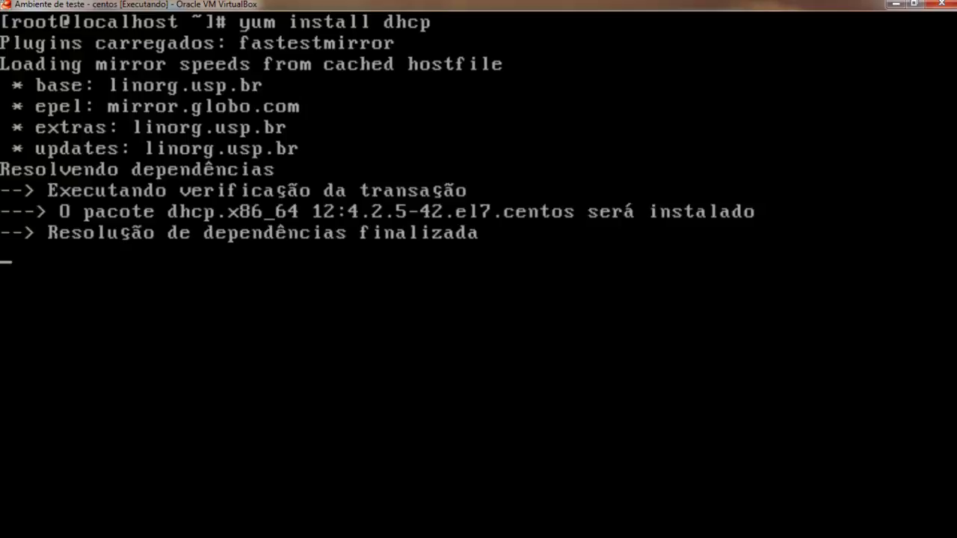
text(y)
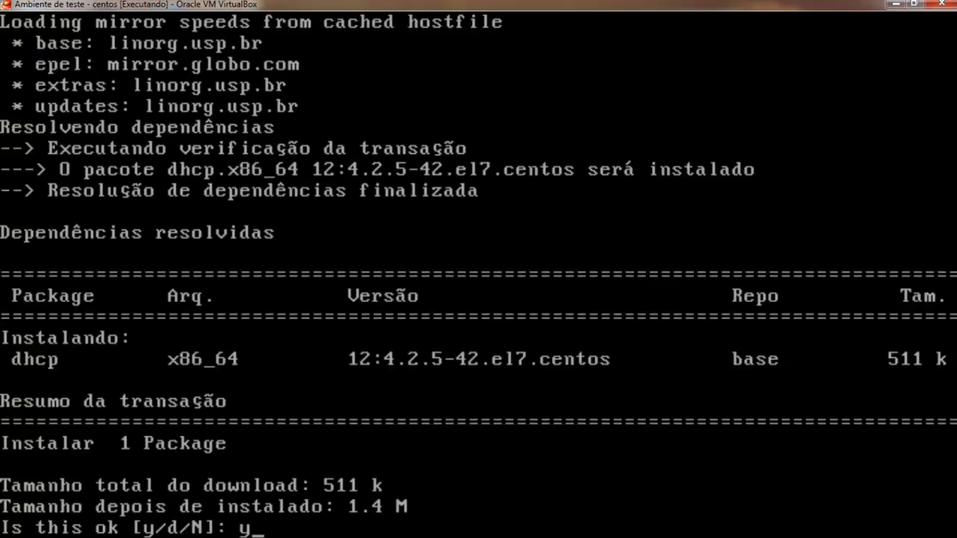
key(Return)
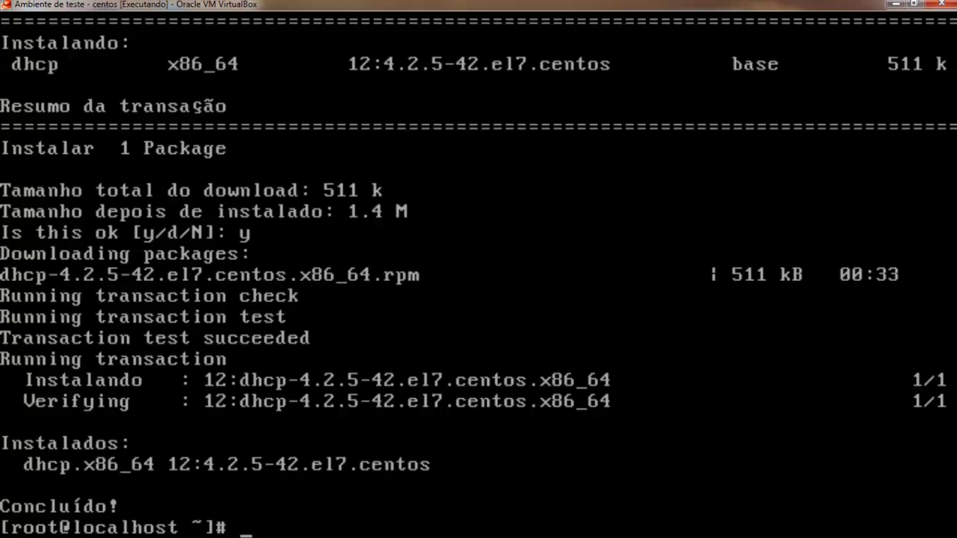
Clear the CentOS console, run ifconfig to confirm enp0s3 at 192.168.1.55, and clear again.
text(clear)
key(Return)
key(Return)
key(Return)
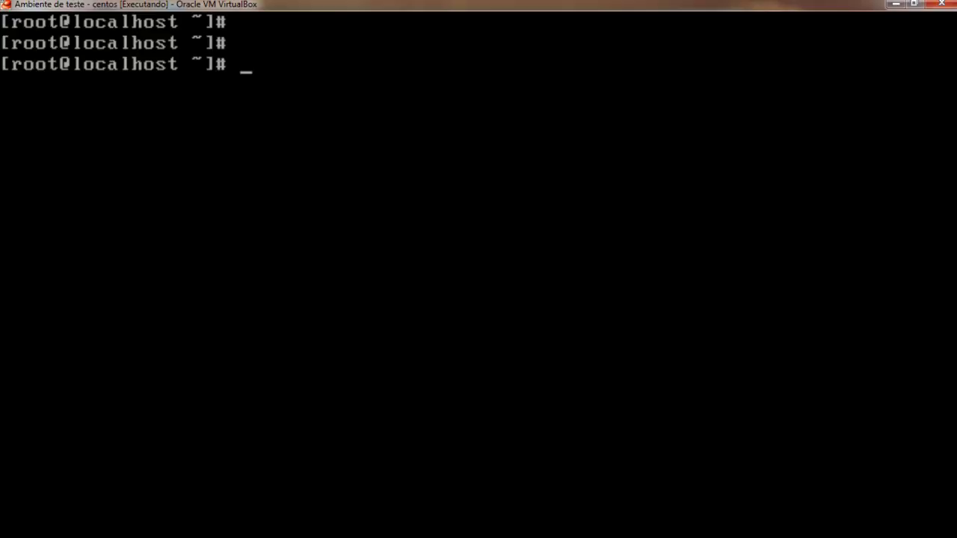
text(ifconfig)
key(Return)
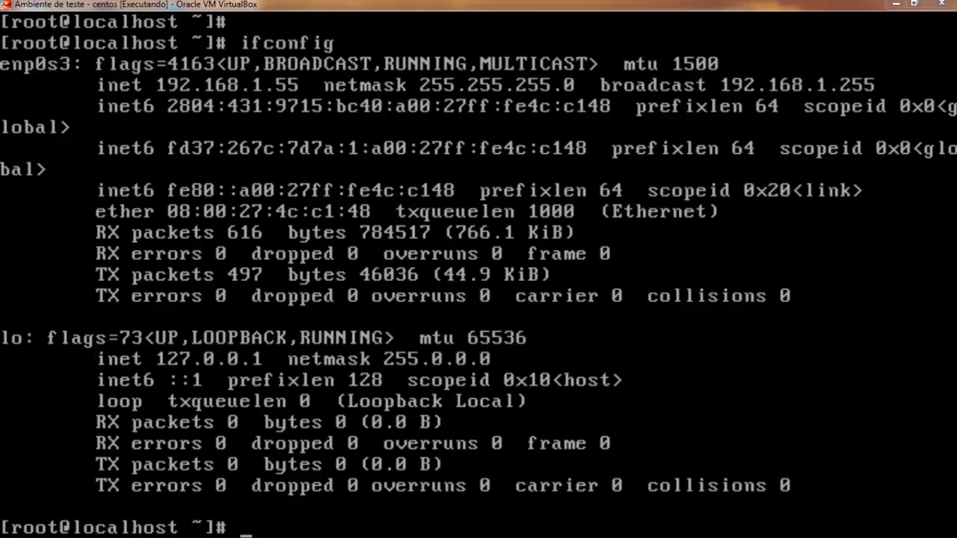
text(clear)
key(Return)
Begin typing a vim command for a file under /etc/, trimming it back to vi.
text(vim /etc/)
key(BackSpace)
key(BackSpace)
text(c/)
key(BackSpace)
key(BackSpace)
key(BackSpace)
key(BackSpace)
key(BackSpace)
key(BackSpace)
key(BackSpace)
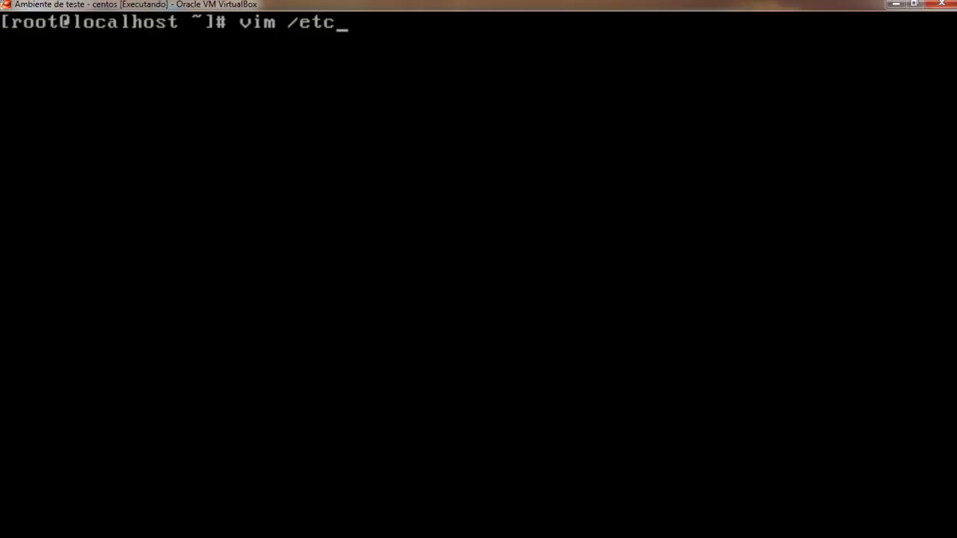
Run 'yum install vim' and confirm y for vim-enhanced plus 3 dependencies (7.0 M).
key(Tab)
key(Tab)
text(m)
key(BackSpace)
key(BackSpace)
key(BackSpace)
text(uy)
key(BackSpace)
key(BackSpace)
text(yum install vim)
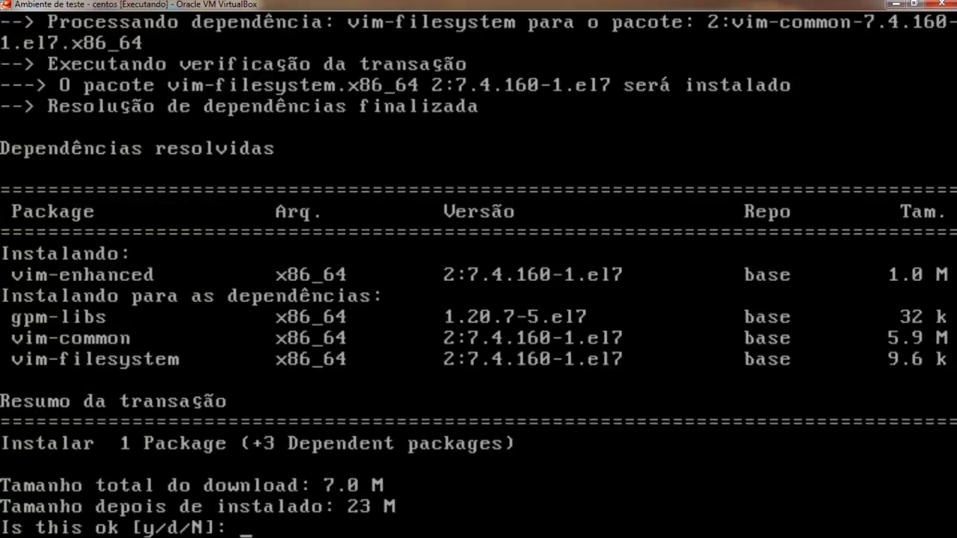
text(y)
key(Return)
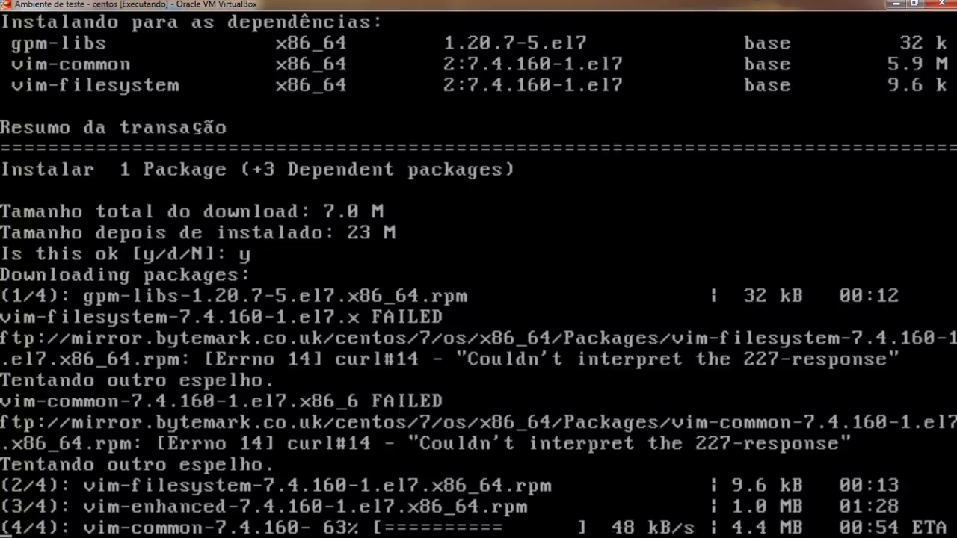
Cancel the stalled download, rerun 'yum install vim', and confirm y to finish installing vim-enhanced.
key(ctrl+c)
key(Up)
key(Return)
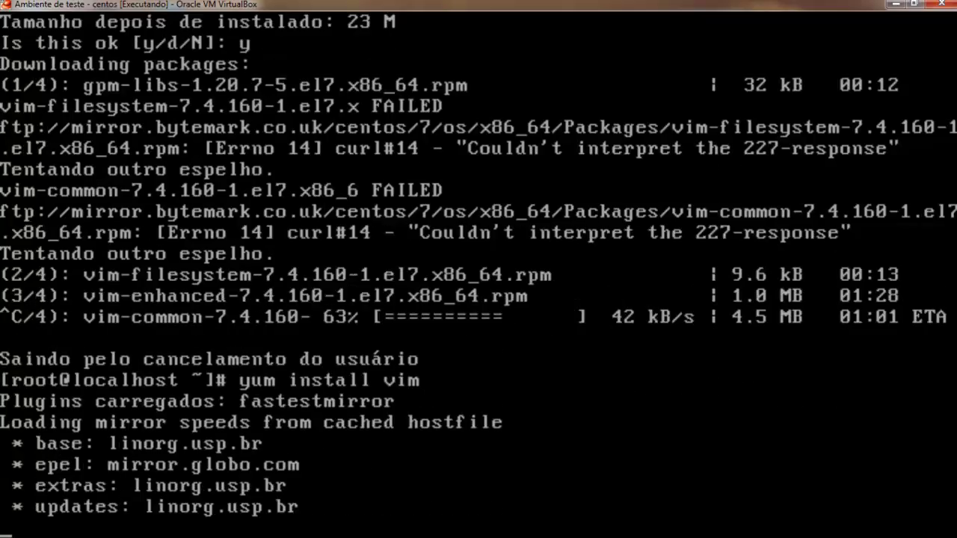
text(yy)
key(BackSpace)
key(BackSpace)
text(y)
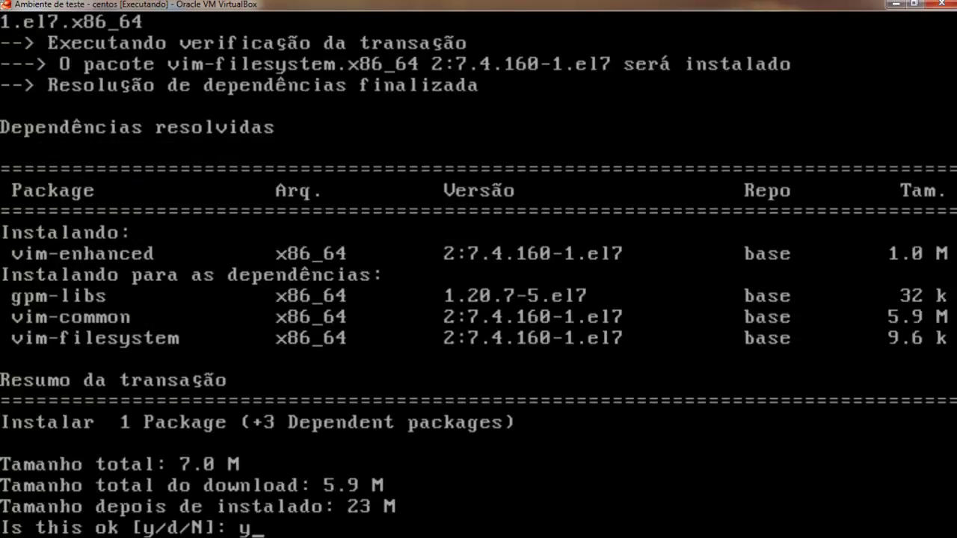
key(Return)
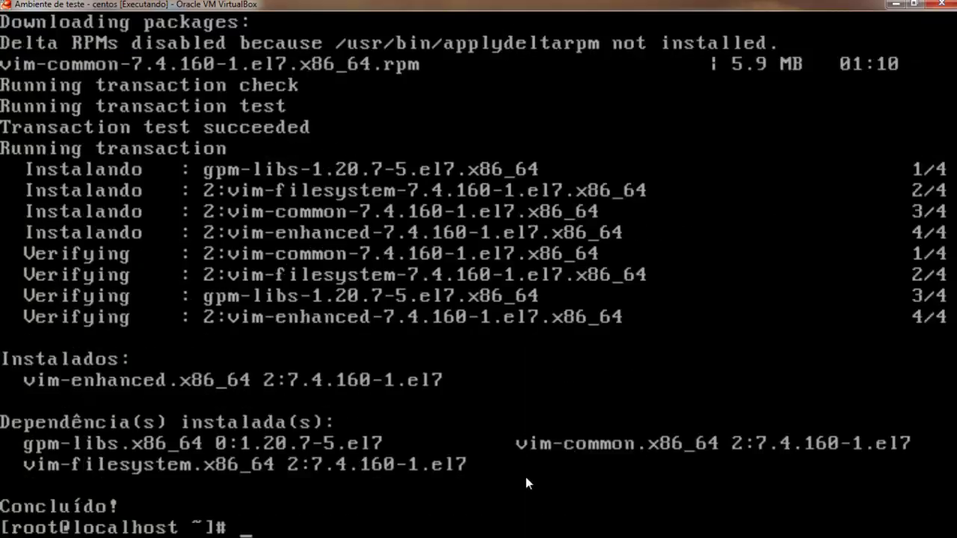
Clear the console and start typing 'vim /etc/'.
text(clear)
key(Return)
key(Return)
key(Return)
text(vim /etc/)
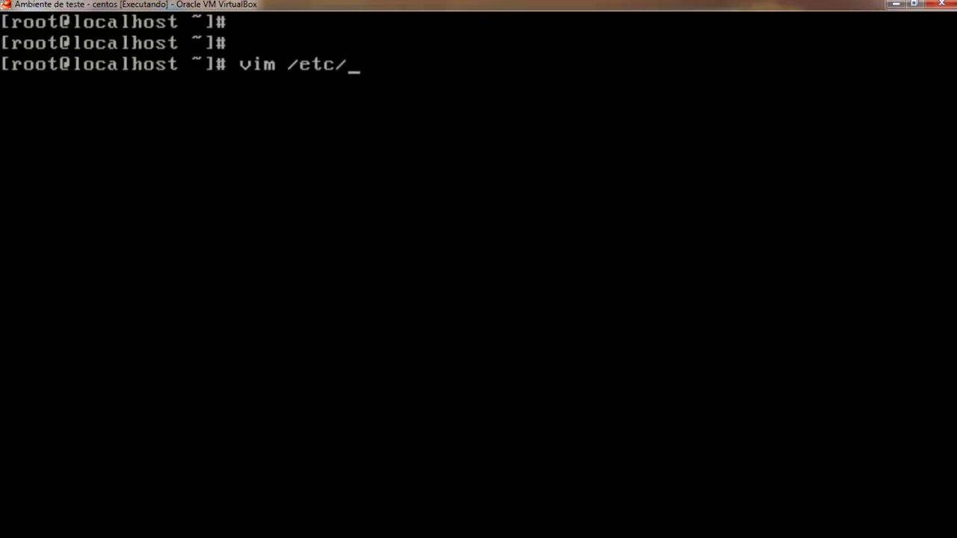
Open /etc/sysconfig/network-scripts/ifcfg-enp0s3 in vim.
text(sysco)
key(Tab)
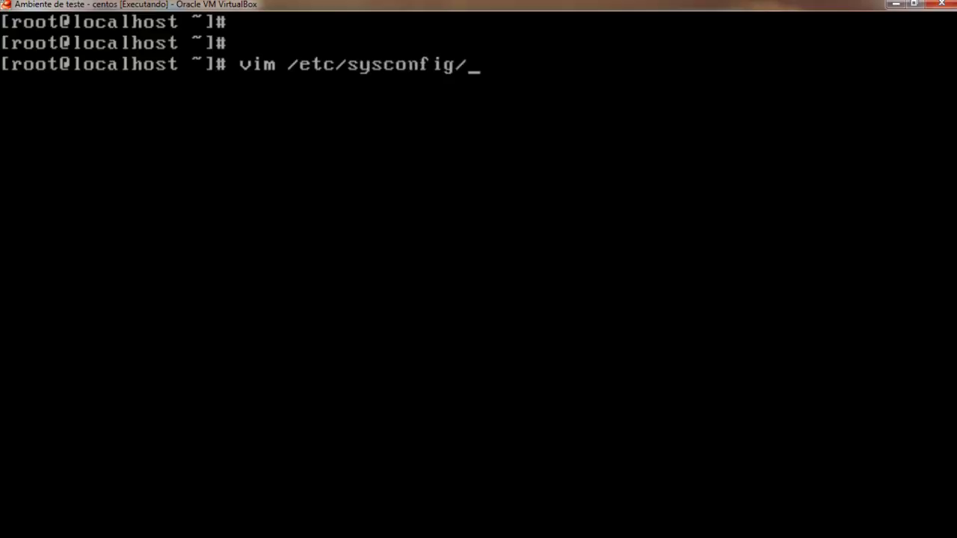
text(network-)
key(Tab)
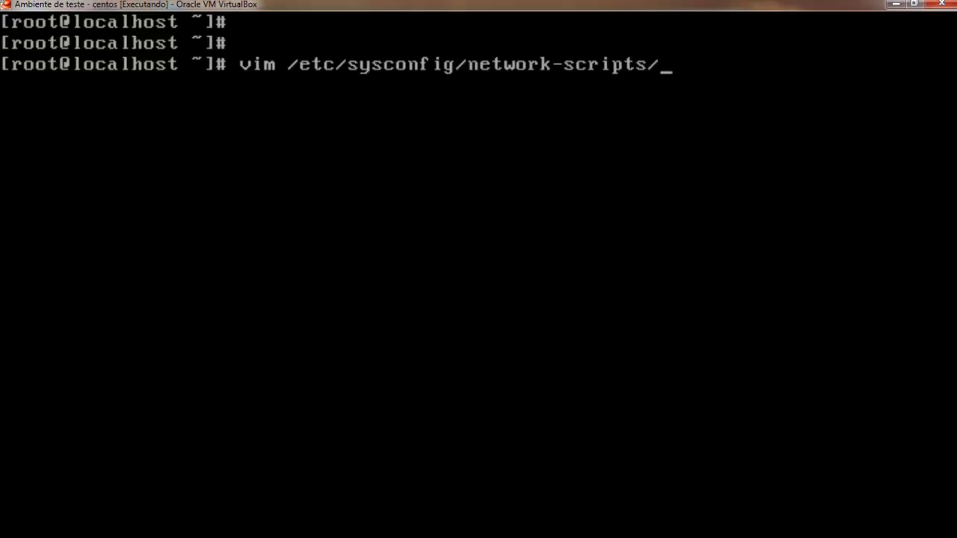
text(ifc)
key(Tab)
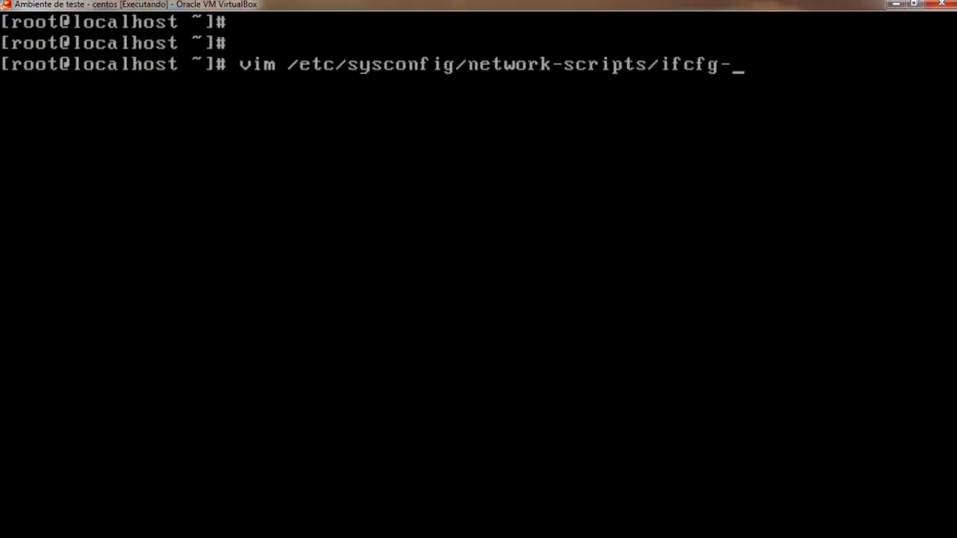
text(enp0s3)
key(Tab)
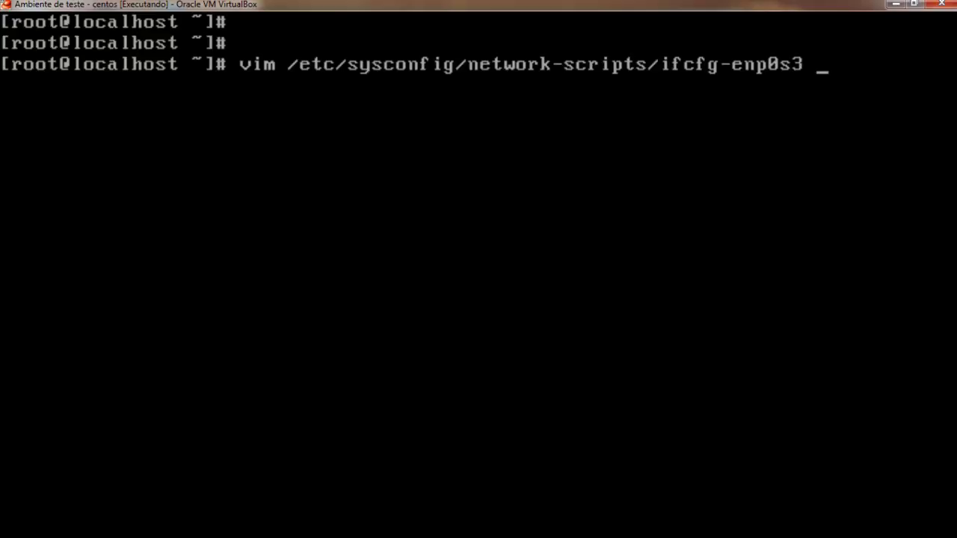
key(Return)
Set IPADDR to 172.16.10.254 and the netmask to 255.255.255.0.
key(Right)
key(Down)
key(Down)
key(Right)
key(Right)
key(Right)
key(Right)
key(Right)
key(Right)
key(Delete)
key(Delete)
key(Delete)
key(Delete)
key(Delete)
key(Delete)
key(Delete)
key(Delete)
key(Delete)
key(Delete)
key(Delete)
key(Delete)
key(Delete)
key(Delete)
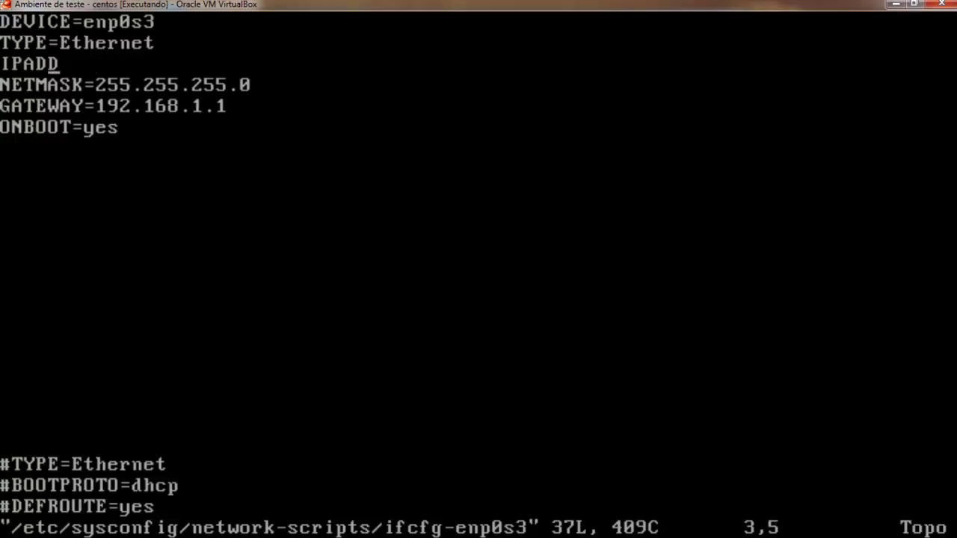
text(aR=)
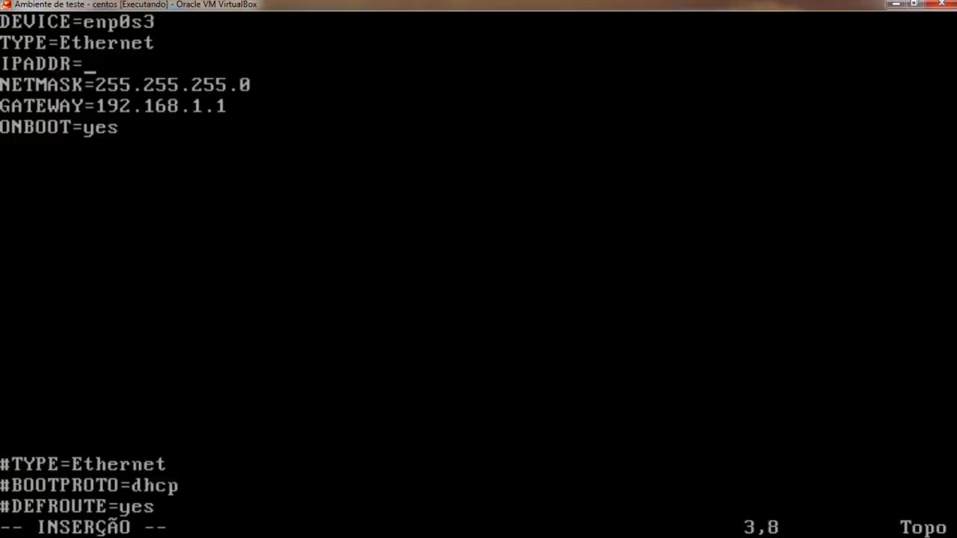
text(172.)
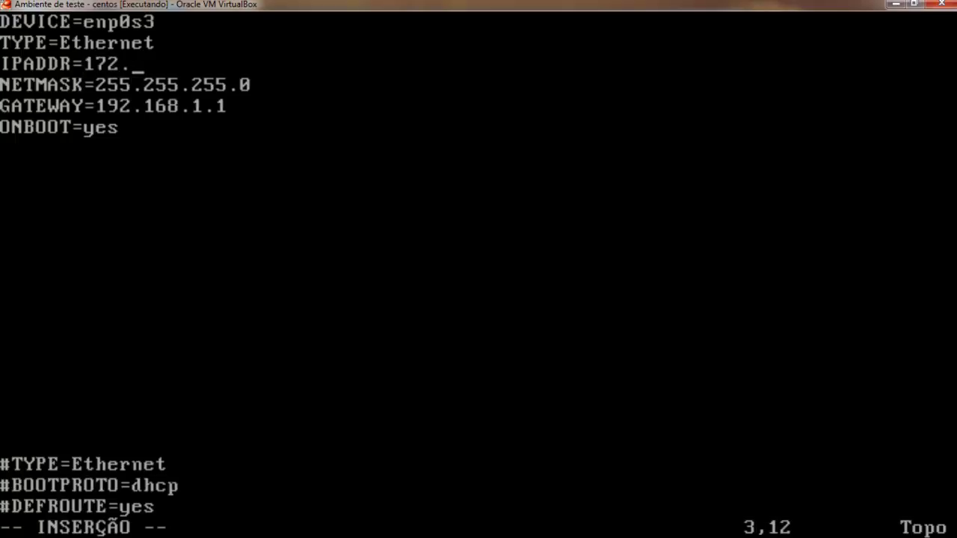
text(16.10.)
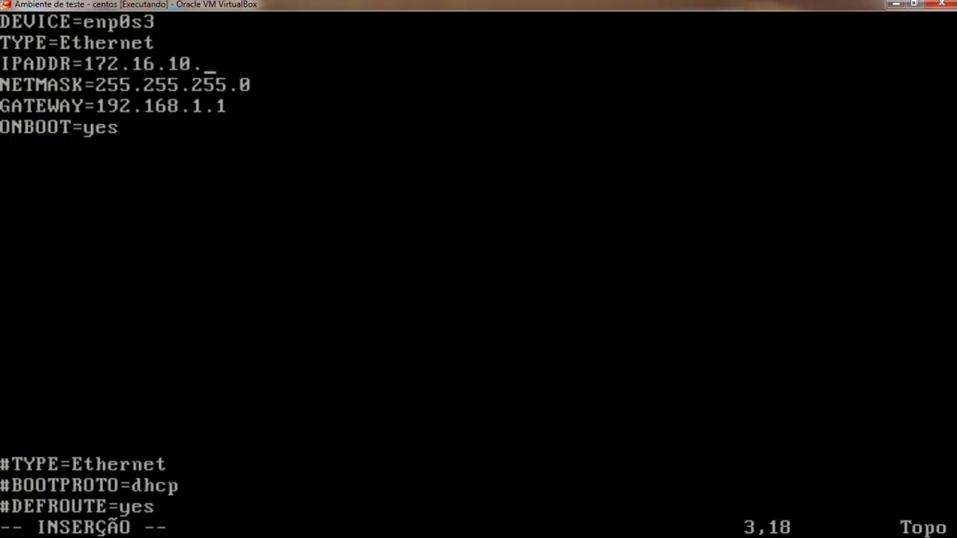
text(254)
key(Down)
key(Right)
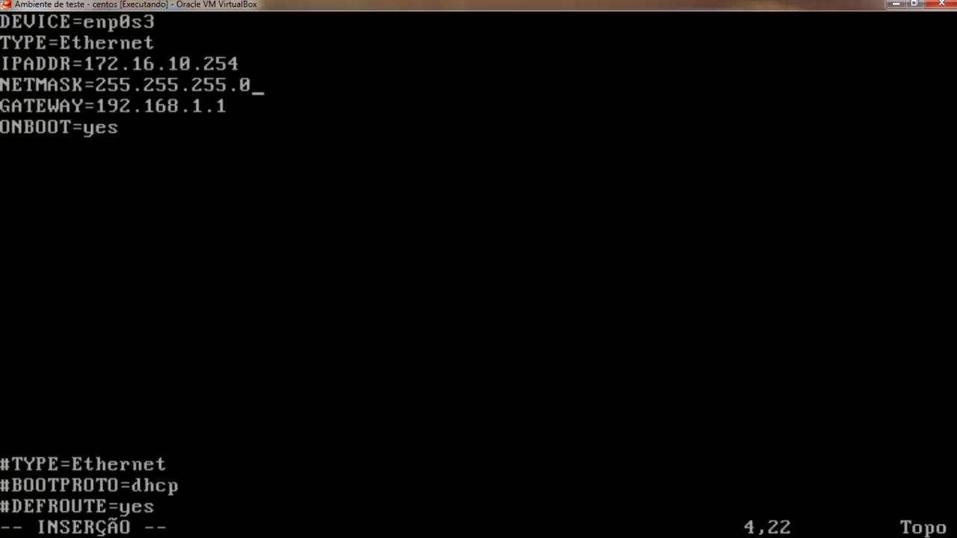
key(BackSpace)
key(BackSpace)
text(.0)
Change the GATEWAY value to 172.16.10.1.
key(Down)
key(BackSpace)
key(BackSpace)
key(BackSpace)
key(BackSpace)
key(BackSpace)
key(BackSpace)
key(BackSpace)
key(BackSpace)
key(BackSpace)
key(BackSpace)
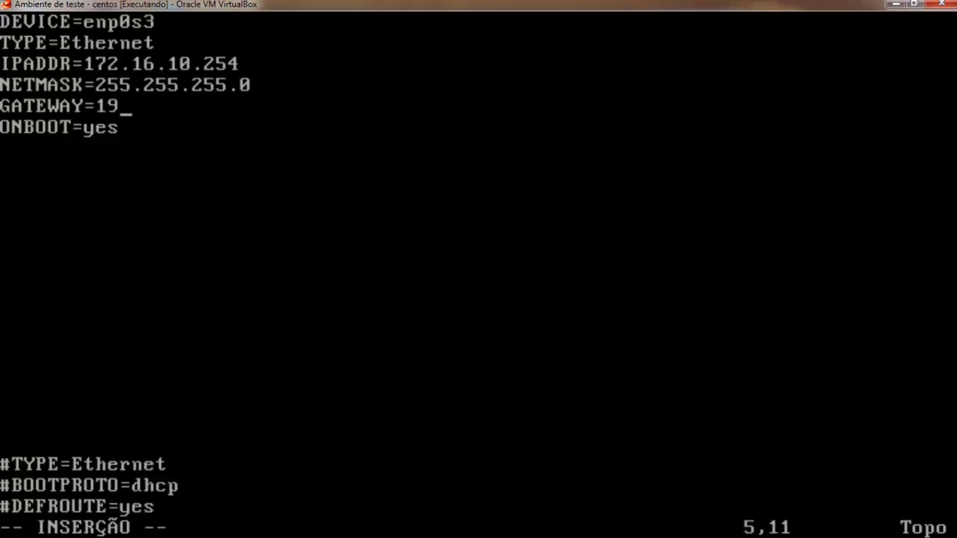
text(72.167)
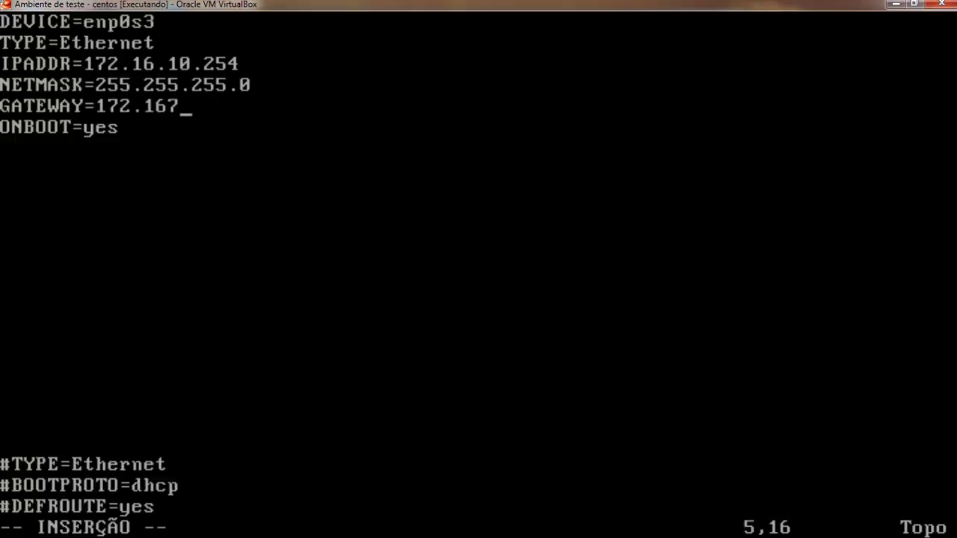
key(BackSpace)
text(.10.1)
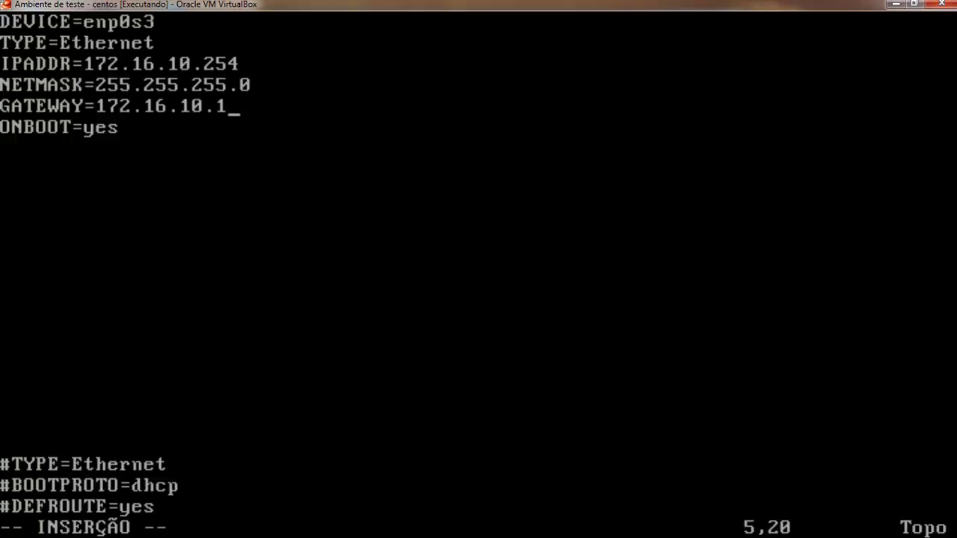
key(Up)
key(Up)
key(Up)
key(Down)
key(Down)
key(Down)
key(Down)
key(Down)
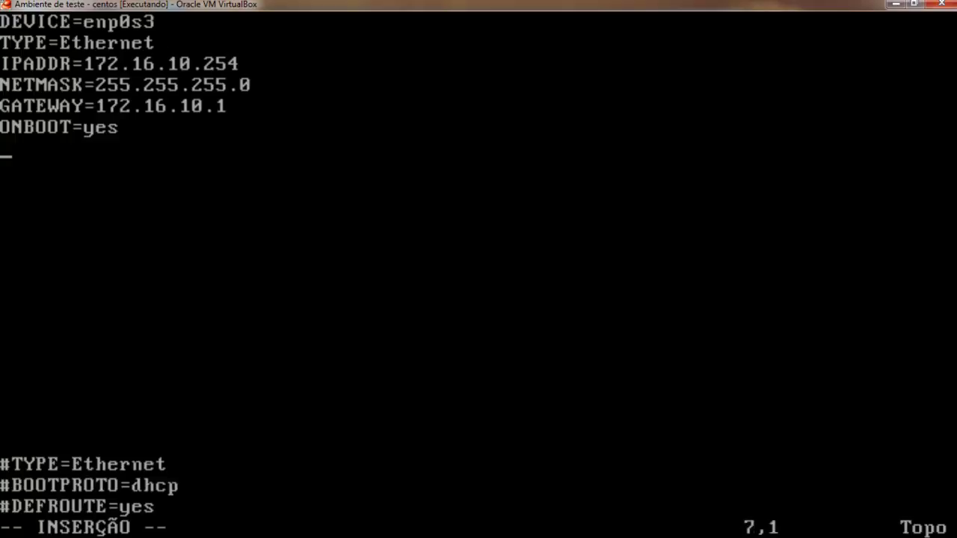
Save ifcfg-enp0s3 with :wq and return to the shell prompt.
key(Escape)
text(:wq)
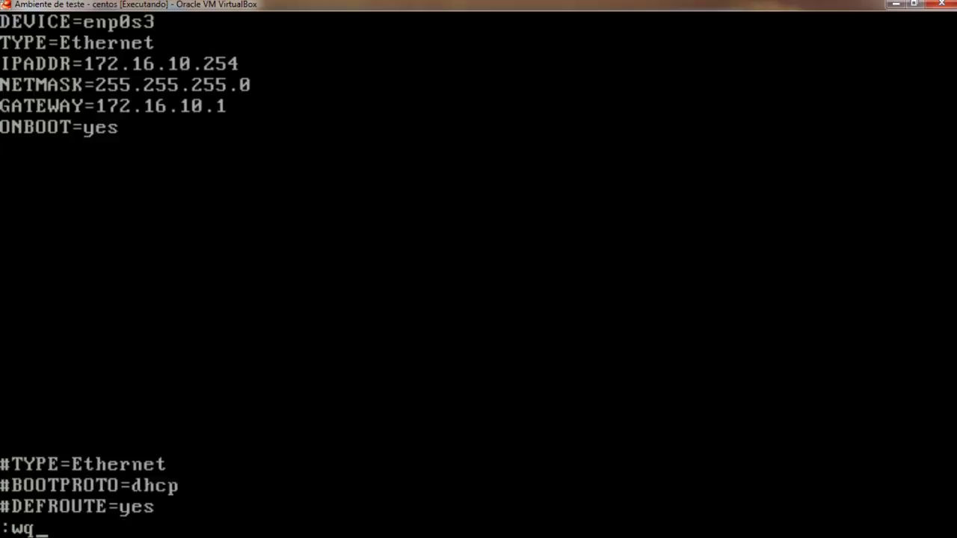
key(Return)
text(/)
key(BackSpace)
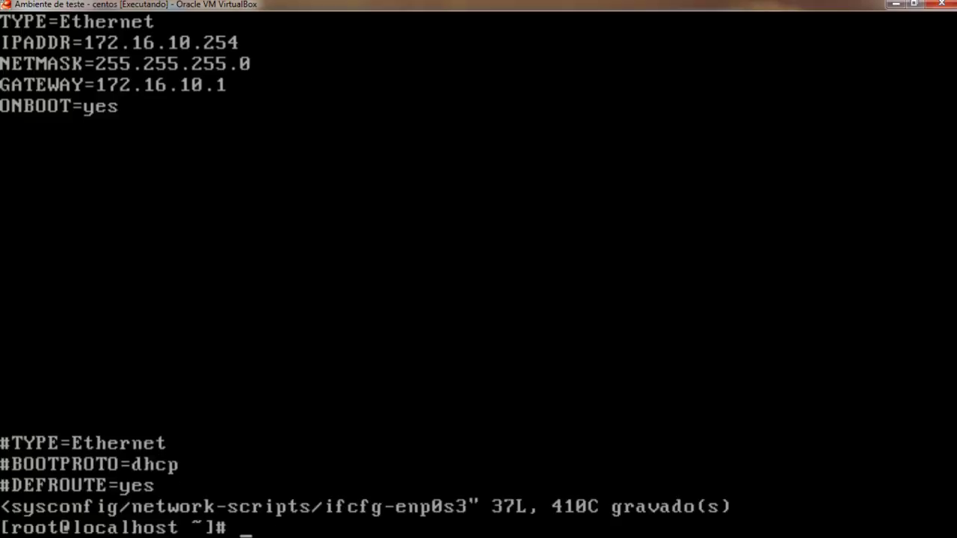
Reopen ifcfg-enp0s3, save it with :wq!, and clear the console.
key(Up)
key(Return)
key(Up)
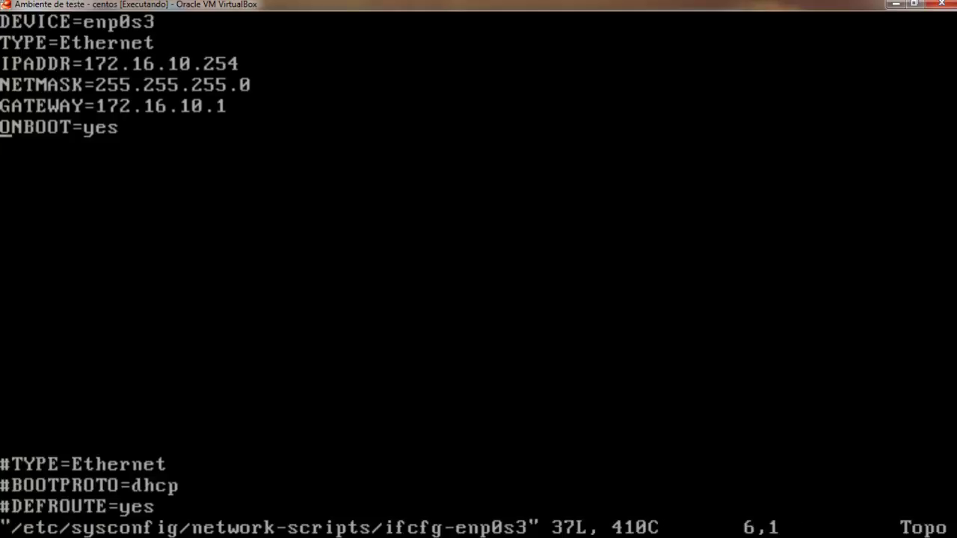
text(:wq!)
key(Return)
text(clear)
key(Return)
Restart the network service, correcting 'service networking restart' to 'service network restart'.
text(/)
key(BackSpace)
text(service ne)
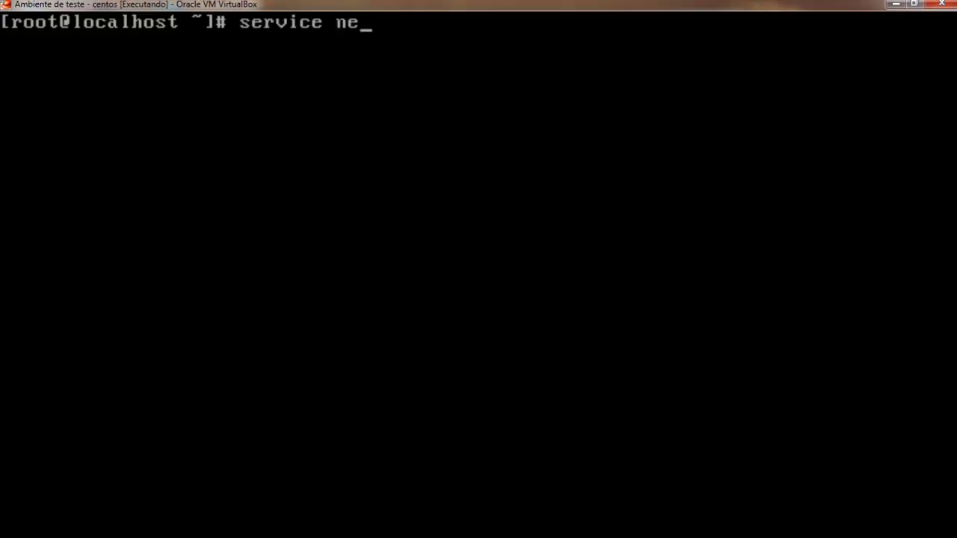
text(tworking restart)
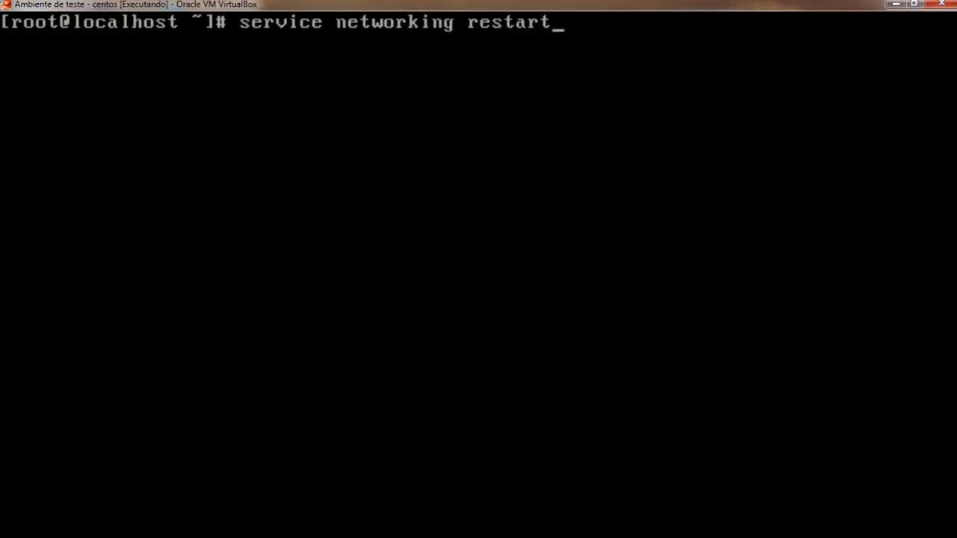
key(Return)
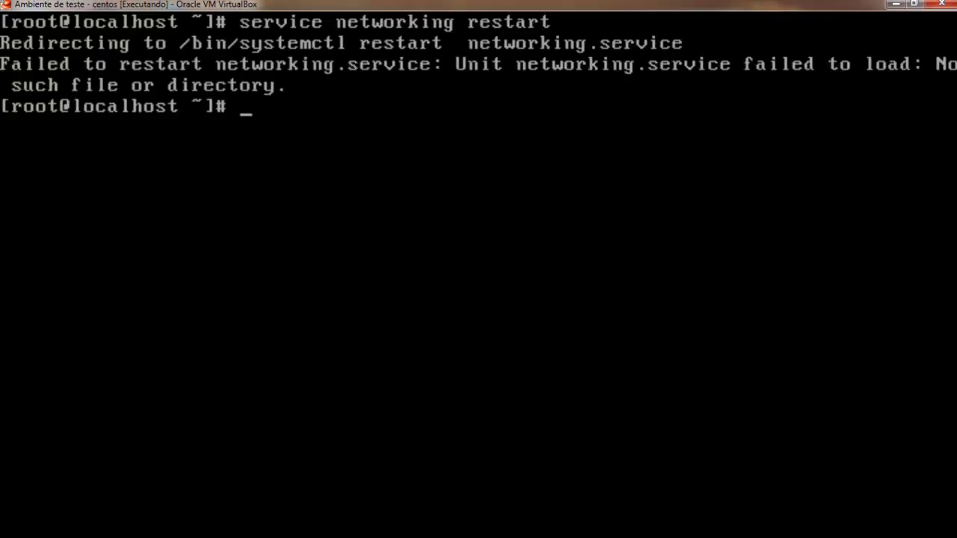
key(Up)
key(Left)
key(Left)
key(Left)
key(Left)
key(Left)
key(Left)
key(Left)
key(Left)
key(BackSpace)
key(BackSpace)
Run ifconfig to confirm enp0s3 at 172.16.10.254, then clear the console.
key(BackSpace)
key(Return)
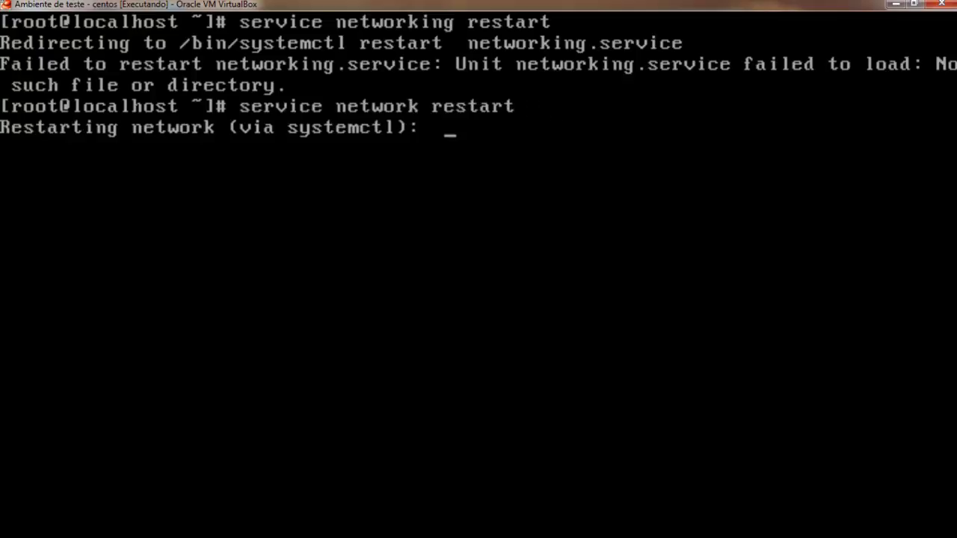
text(ifconfig)
key(BackSpace)
key(BackSpace)
text(ig)
key(Return)
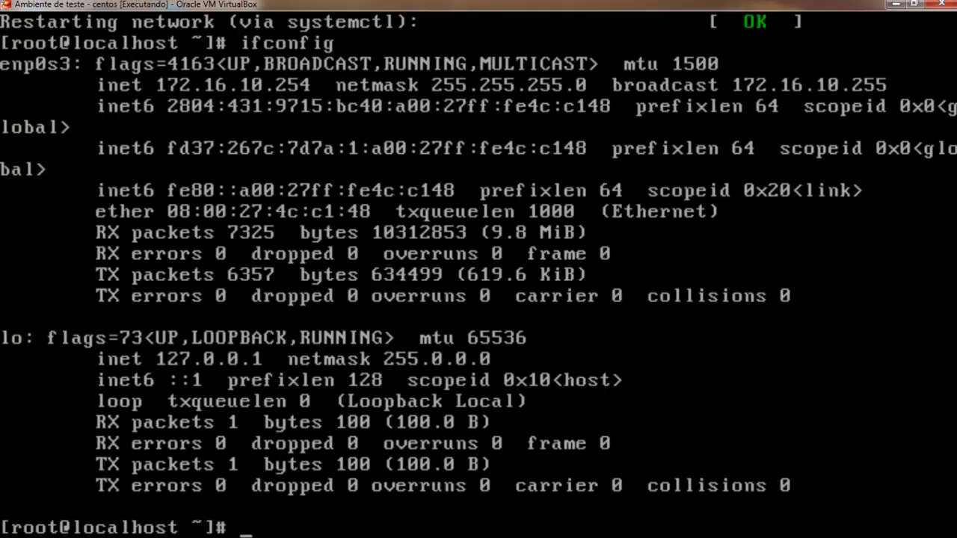
text(clear)
key(Return)
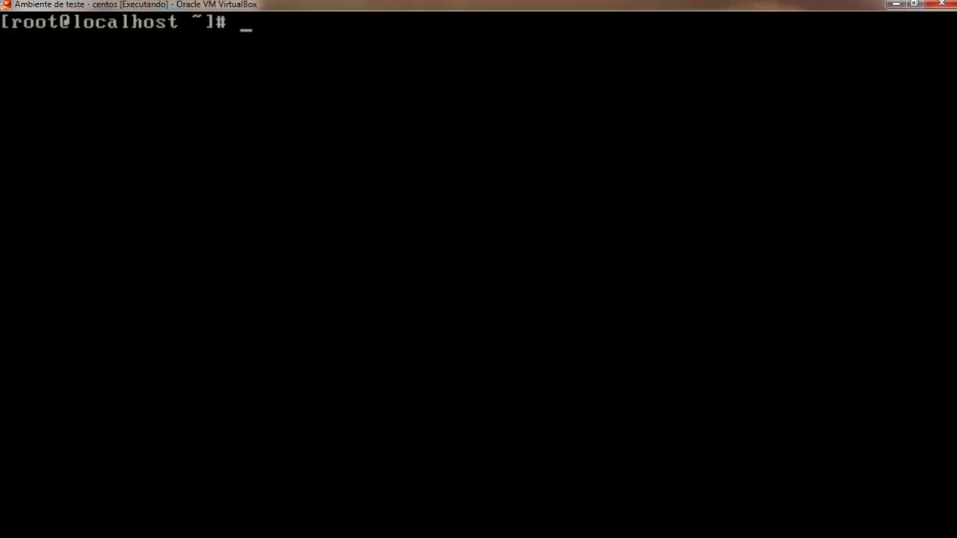
text(poi)
key(BackSpace)
key(BackSpace)
text(ing )
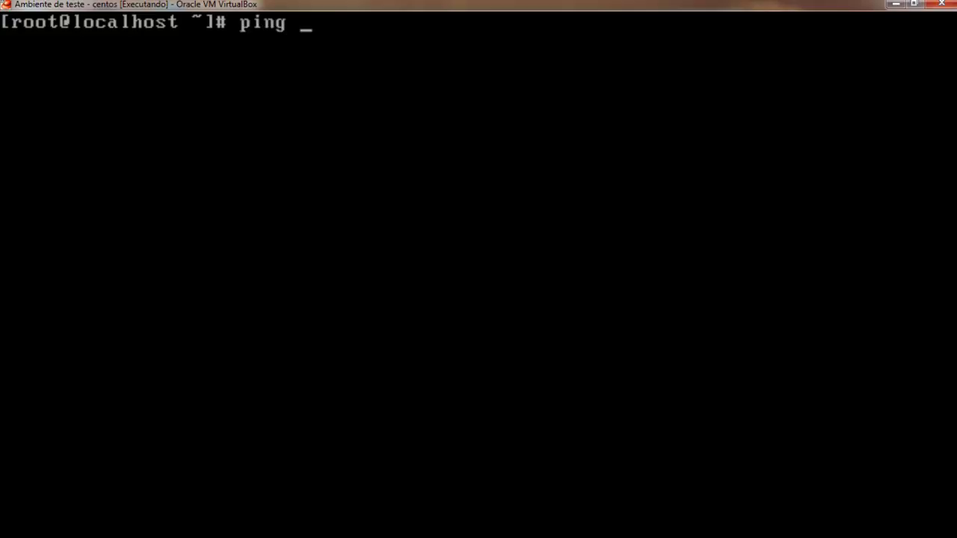
text(www.google.com.br)
key(Return)
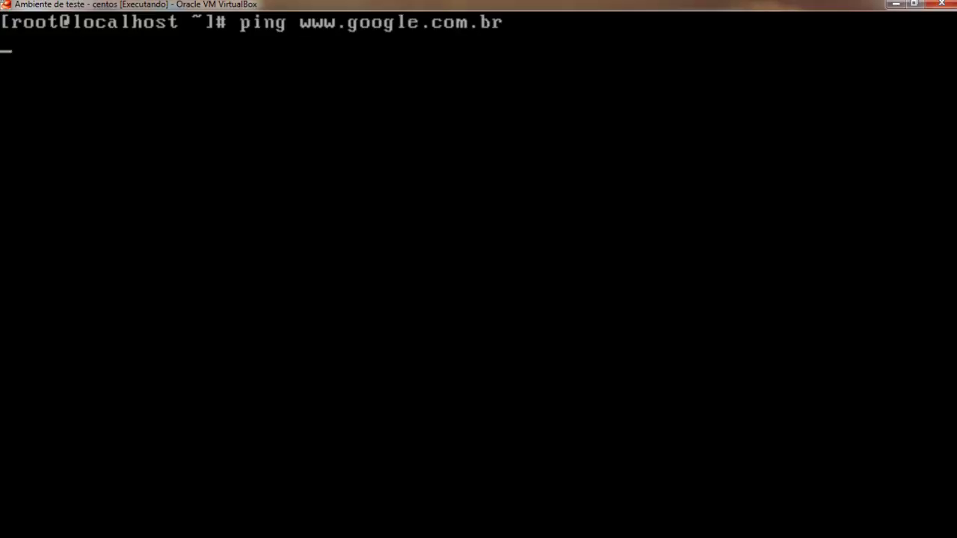
key(ctrl+c)
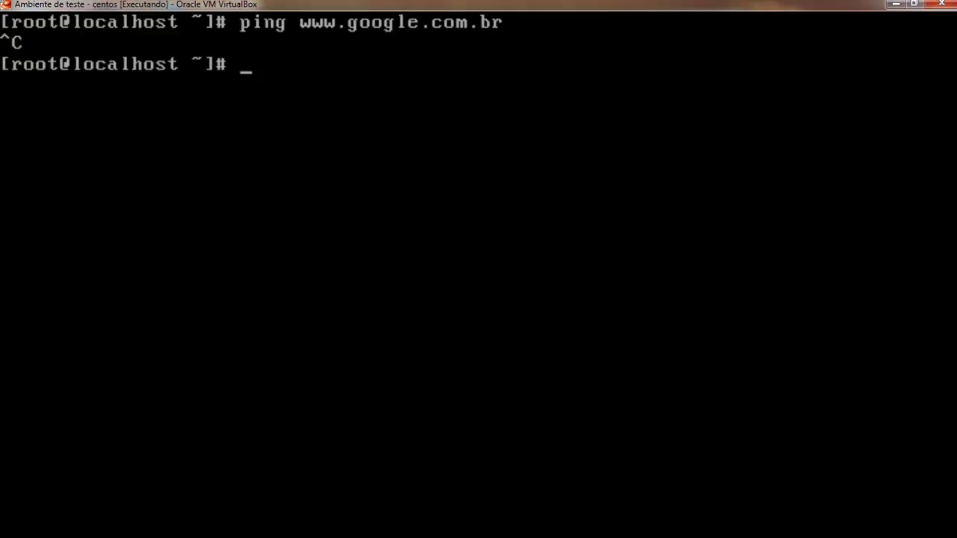
text(cat /etc/sysconfig/network)
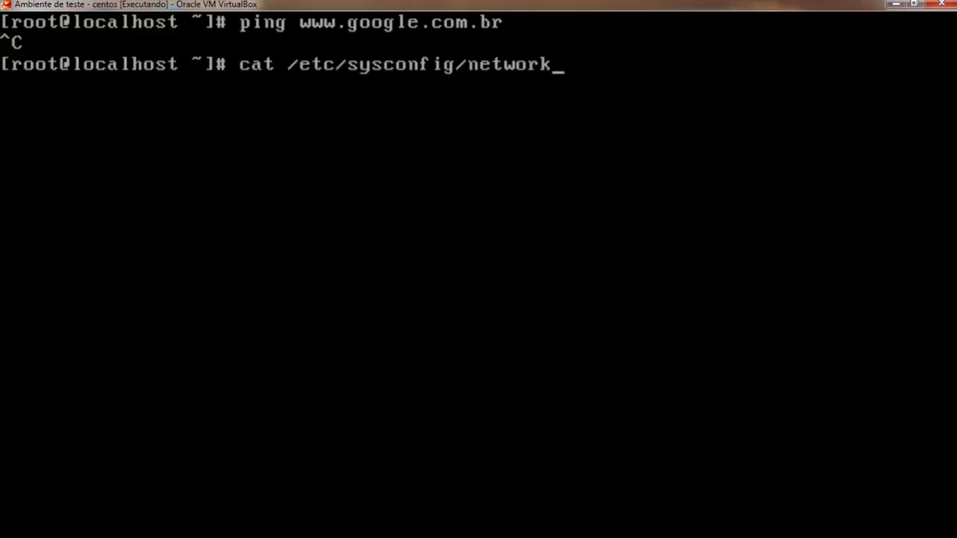
text(-)
key(Tab)
text(i)
key(BackSpace)
text(if)
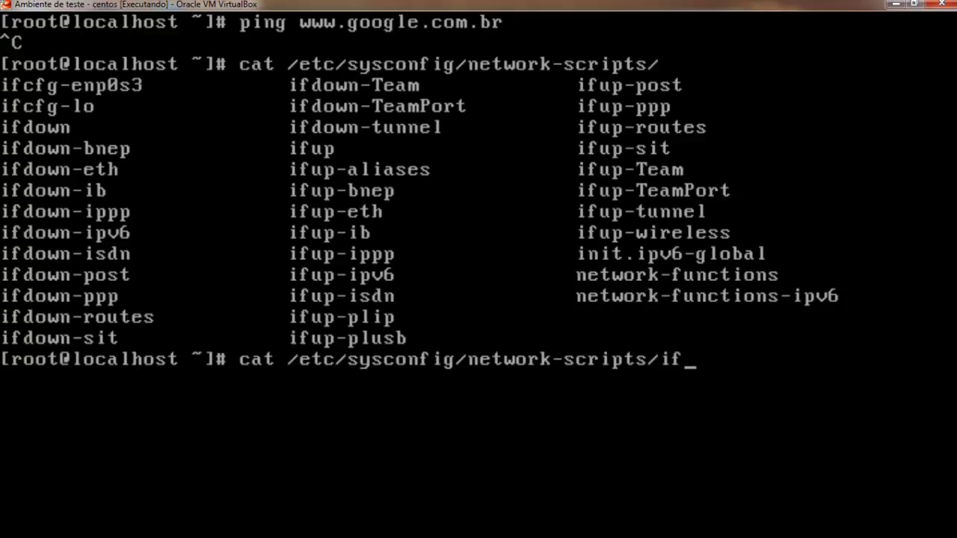
text(cfg-e)
key(Tab)
key(Return)
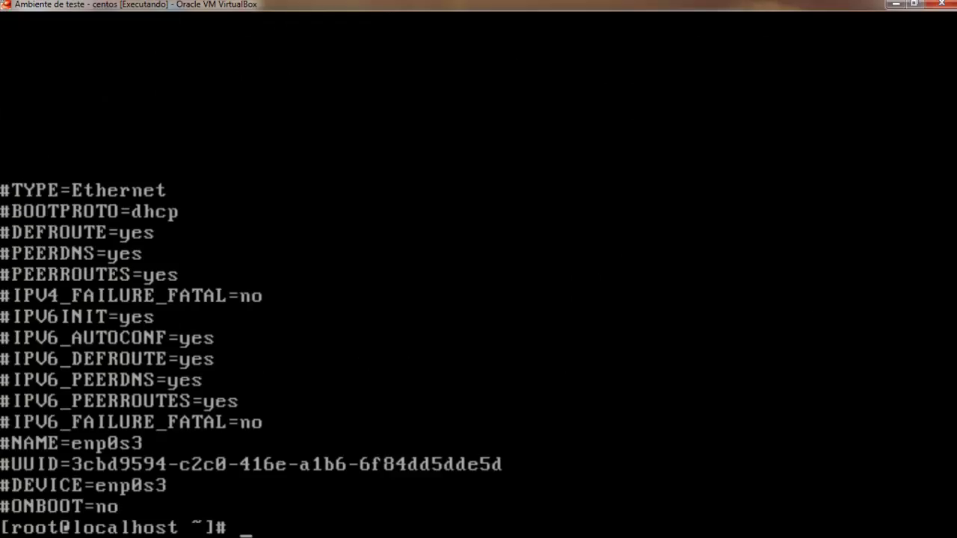
key(shift+Page_Up)
key(shift+Page_Up)
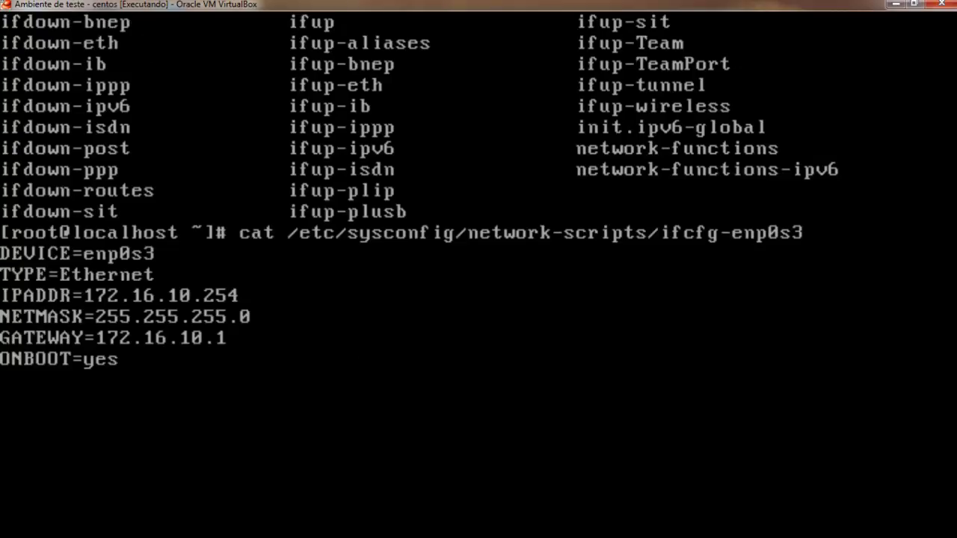
key(shift+Page_Down)
key(shift+Page_Down)
text(clea)
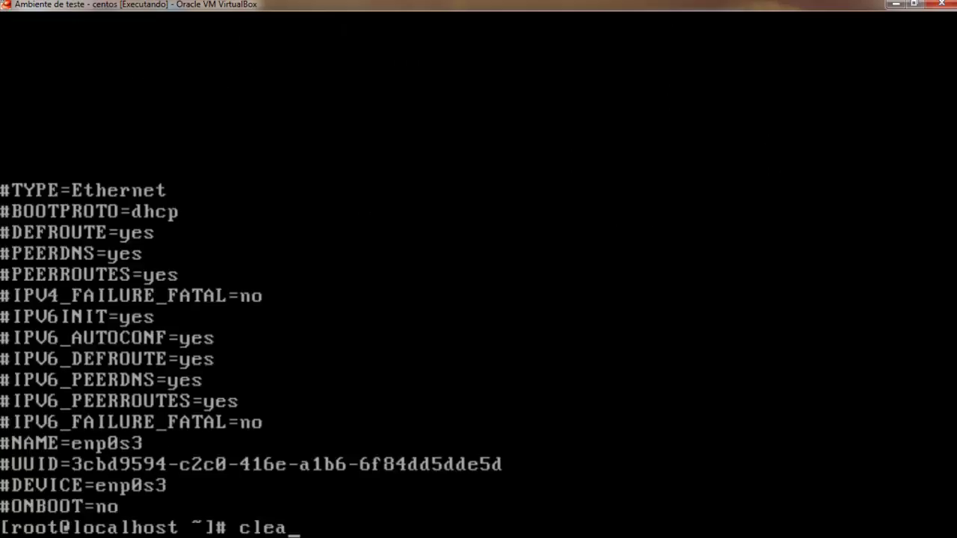
text(r)
key(Return)
key(Return)
key(Return)
key(Return)
key(Return)
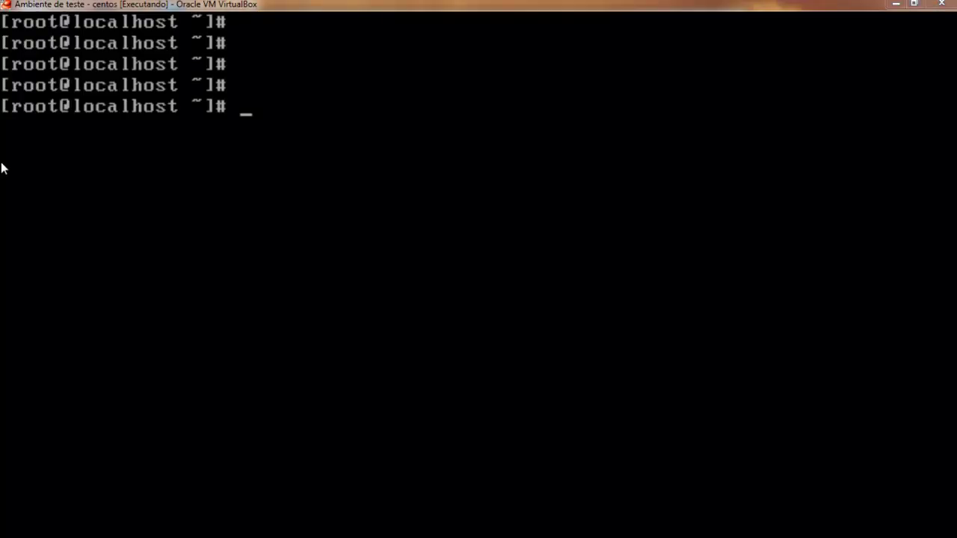
Open /etc/dhcp/dhcpd.conf in vim.
text(vim /etc/)
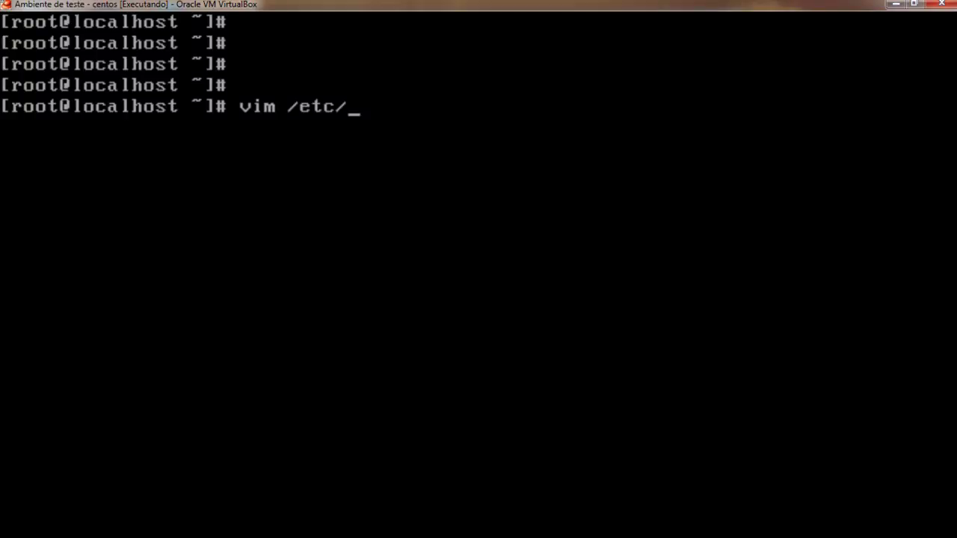
text(dhcp/dhc)
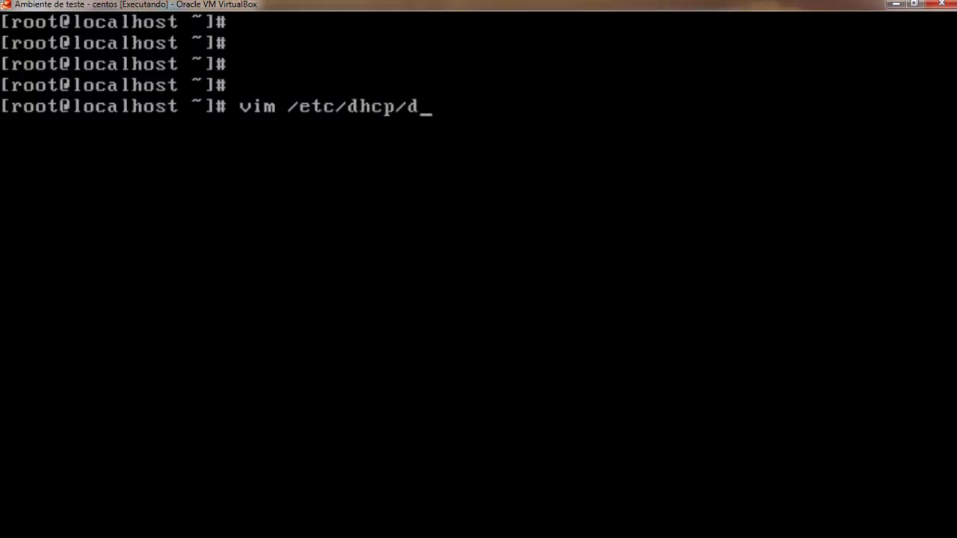
key(Tab)
key(Tab)
key(Tab)
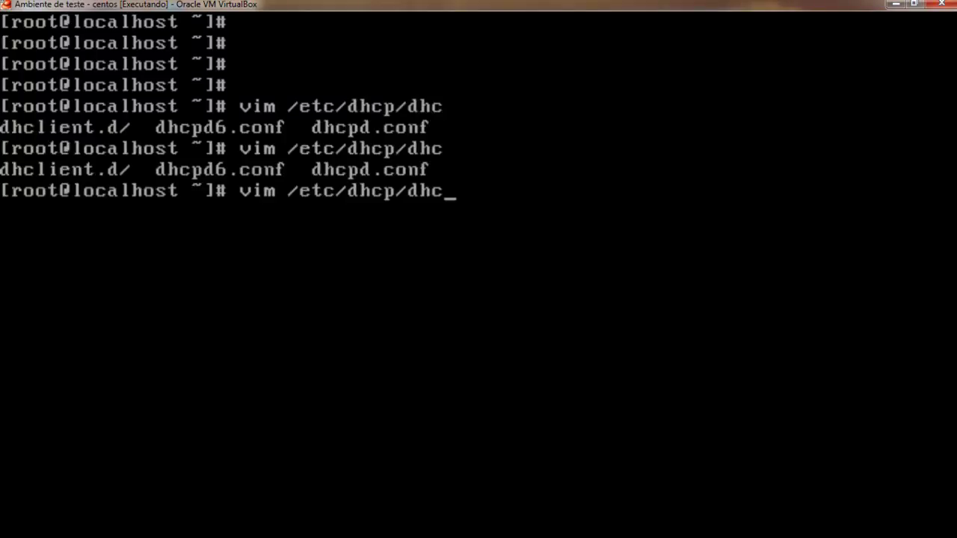
text(pd.)
key(Tab)
key(Return)
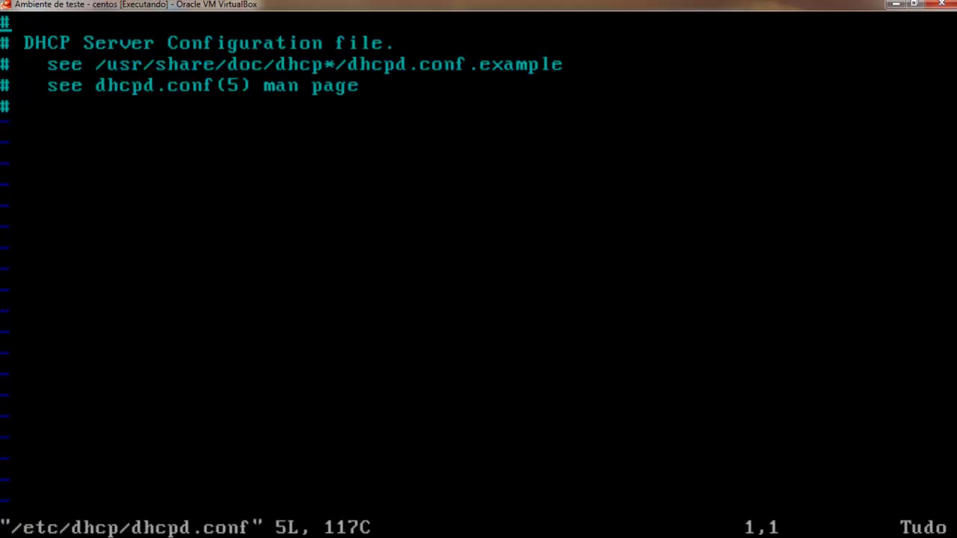
Add lines after line 5 and strip the comment marks from lines 5–8.
key(Down)
key(Down)
key(Down)
key(Down)
key(A)
key(Return)
text(#)
key(Return)
text(#)
key(Return)
text(#)
key(Up)
key(Up)
key(Up)
key(BackSpace)
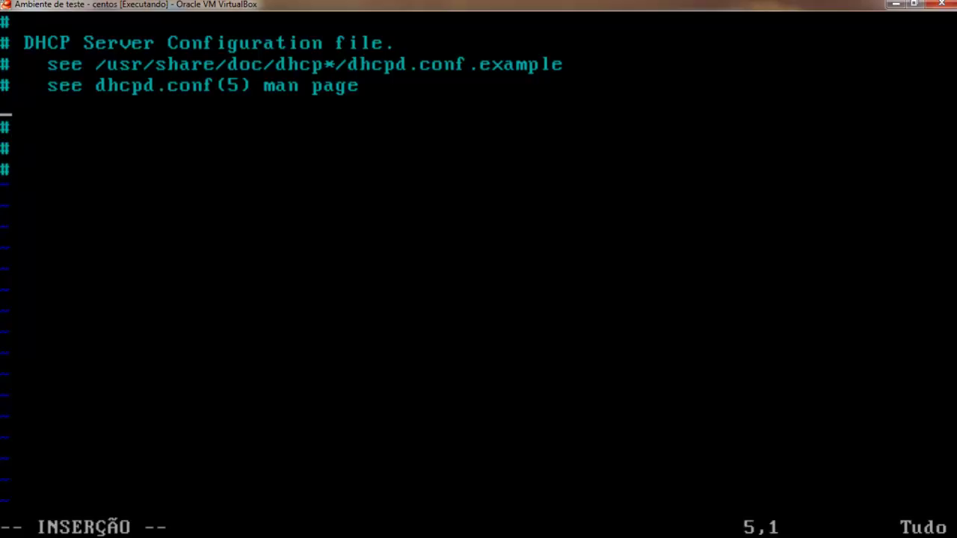
key(Down)
key(Delete)
key(Down)
key(Delete)
key(Down)
key(Delete)
key(Up)
key(Up)
key(Up)
Type the log-facility setting on the cleared line.
text(lofg)
key(BackSpace)
key(BackSpace)
text(g)
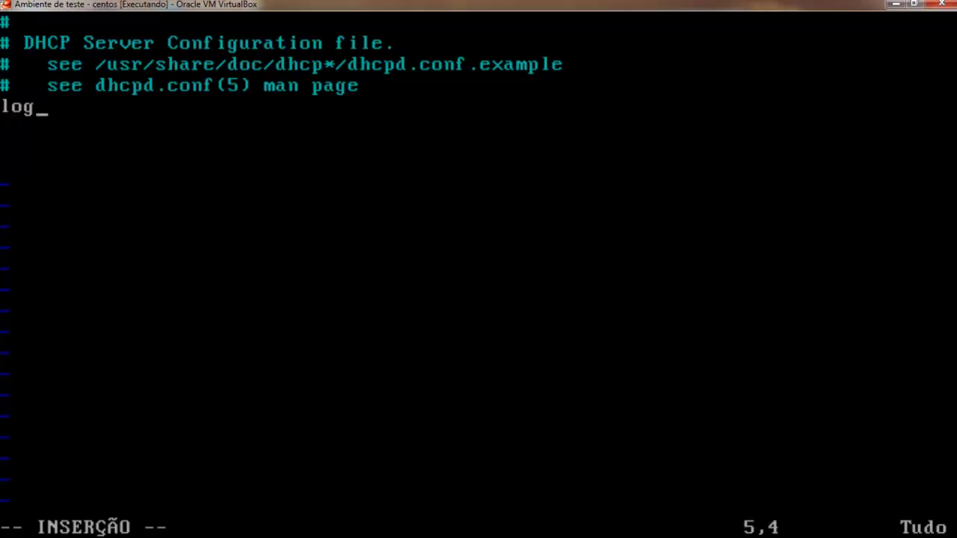
text(-facili)
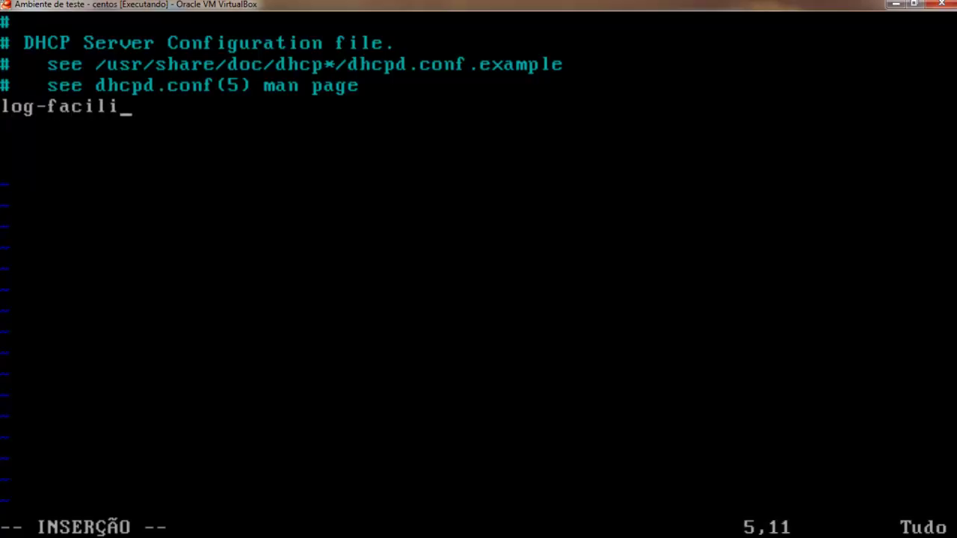
text(ty local)
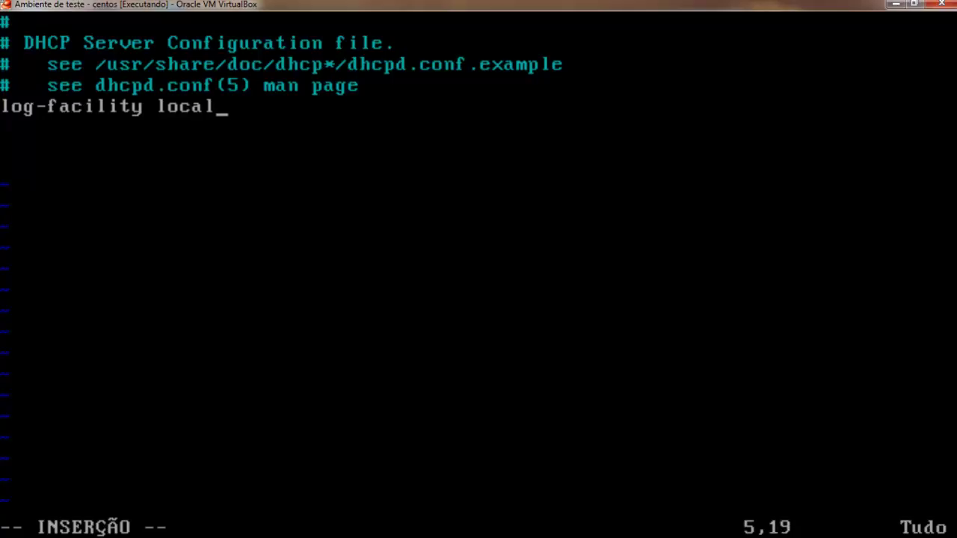
text(77;)
key(Return)
Write 'subnet 172.16.10.0 netmask 255.255.255.0 {' and start an indented line inside it.
text(sub)
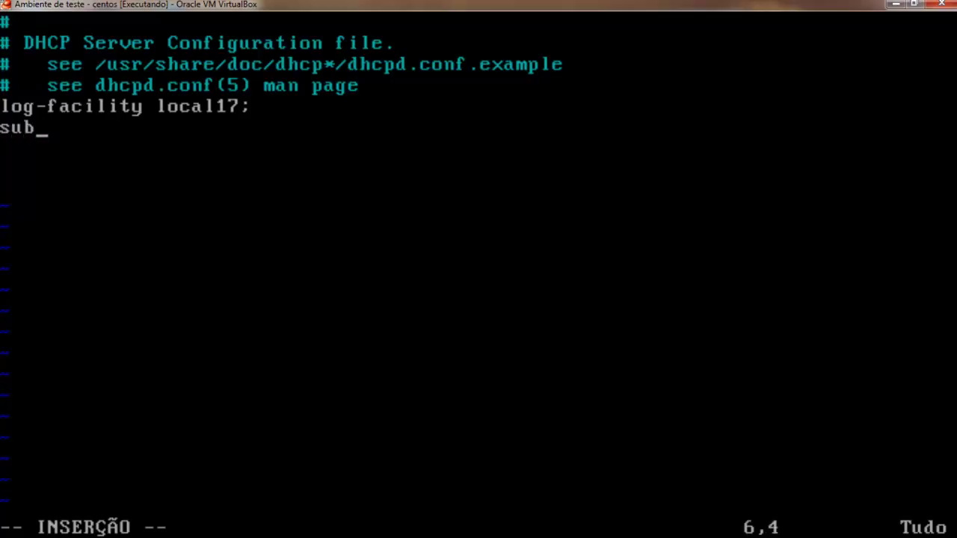
text(net )
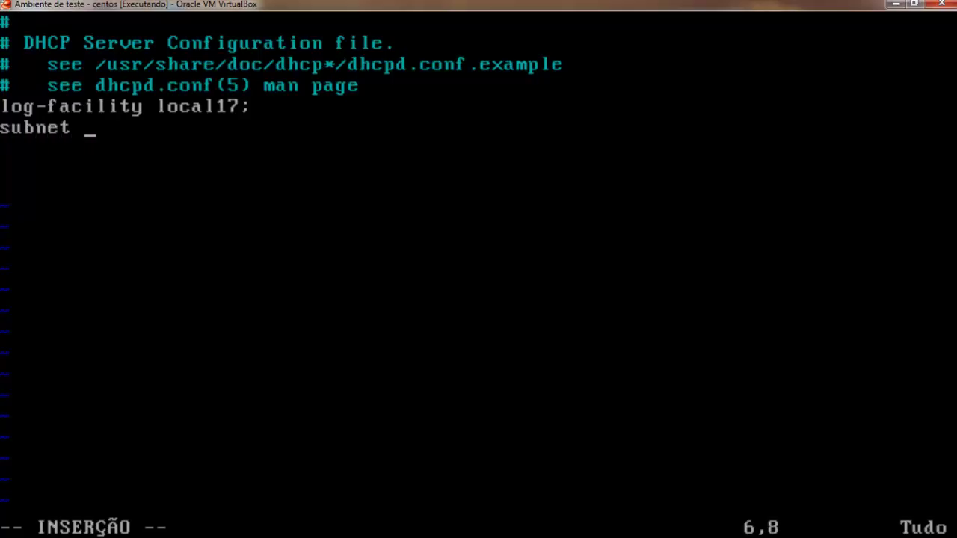
text(172.16.'10)
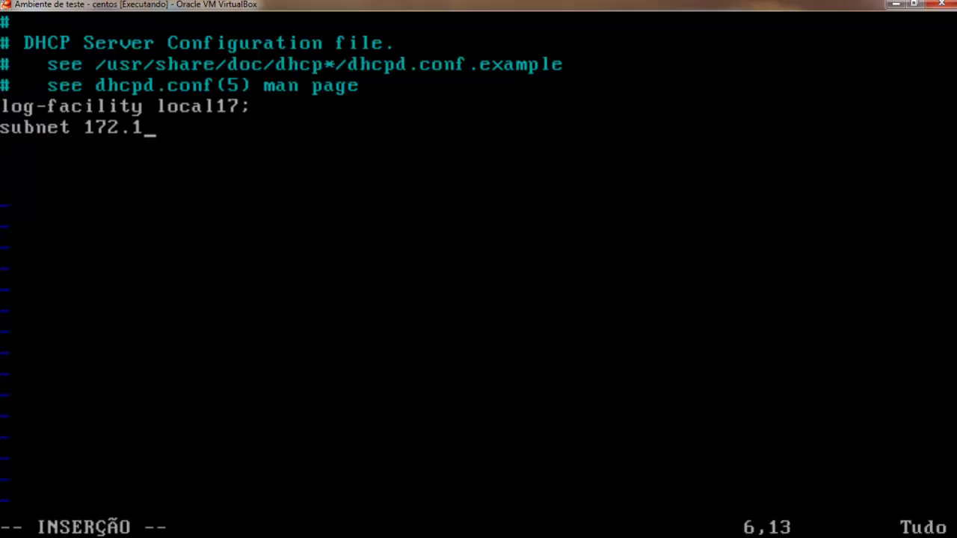
key(BackSpace)
key(BackSpace)
key(BackSpace)
text(10)
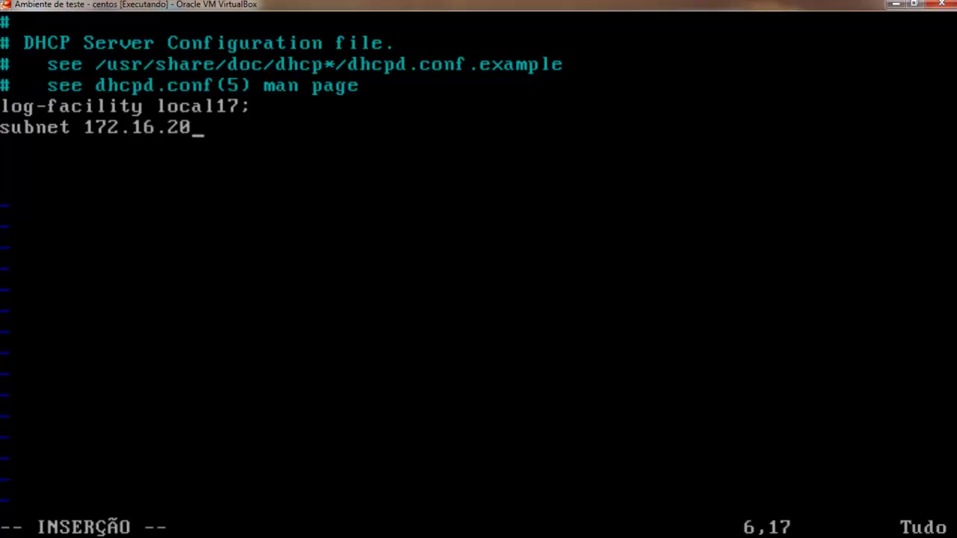
text(.0)
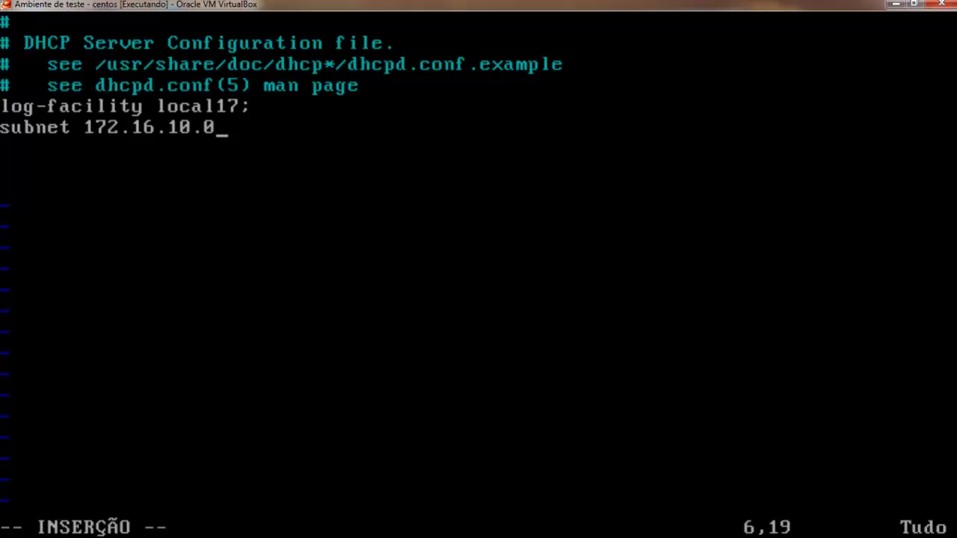
text( netmask 2)
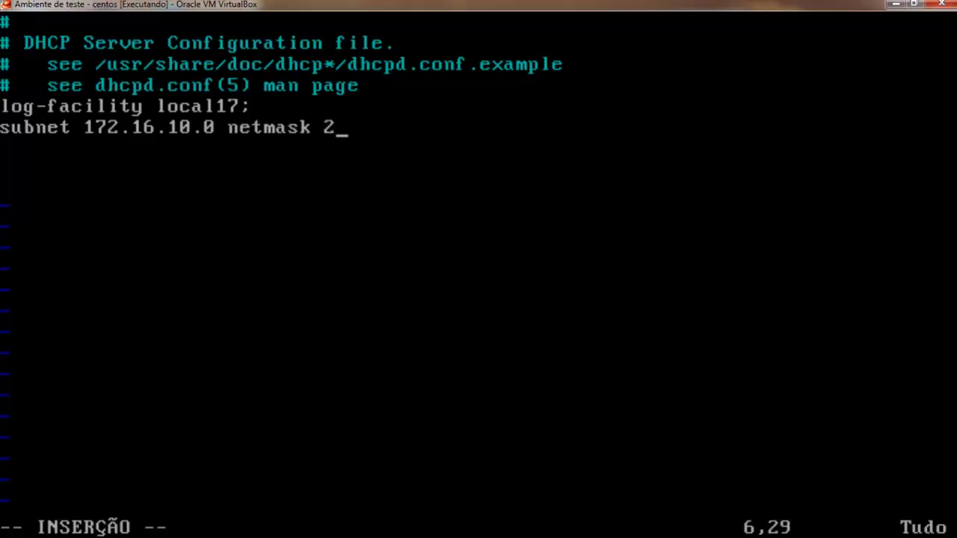
text(55.255.25..0)
key(BackSpace)
key(BackSpace)
key(BackSpace)
text(54)
key(F9)
text(0)
key(BackSpace)
key(BackSpace)
key(BackSpace)
key(BackSpace)
key(BackSpace)
key(BackSpace)
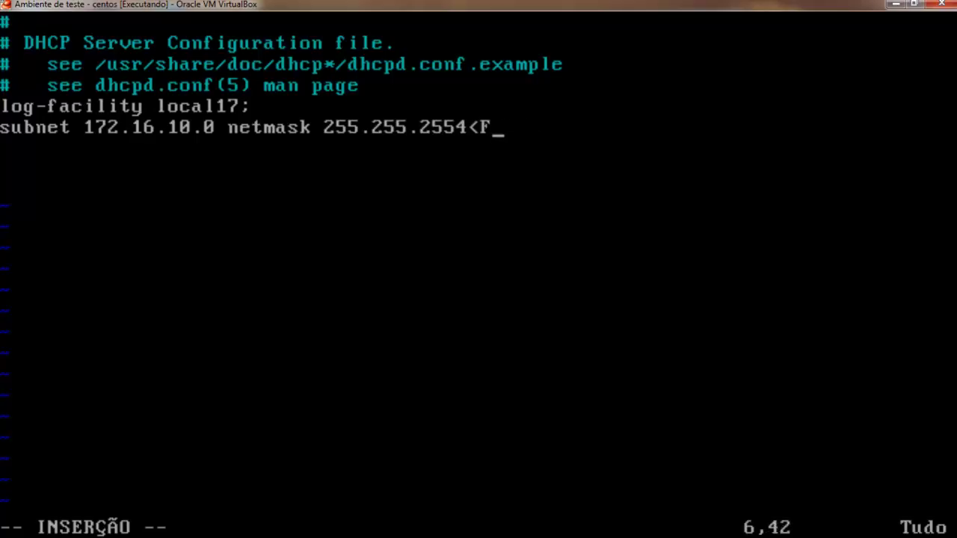
text(.0)
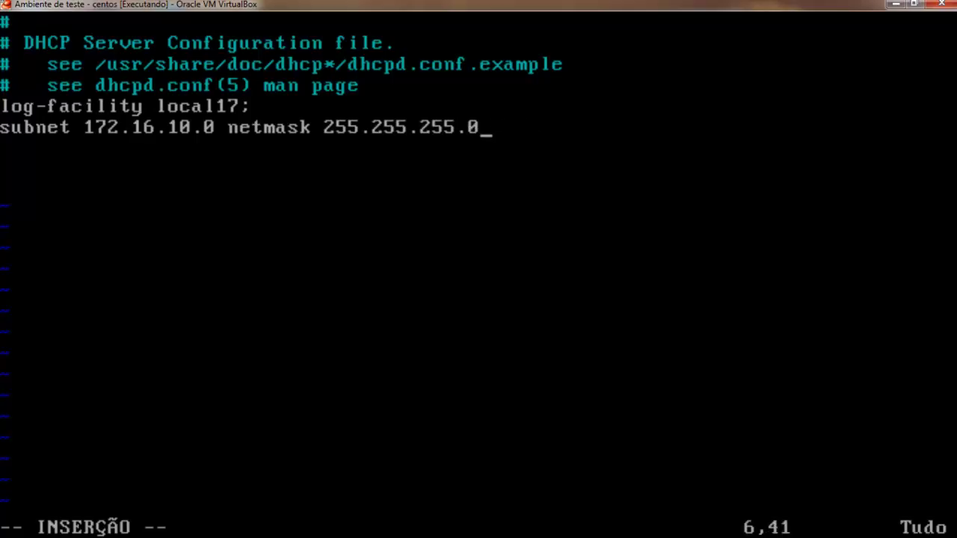
key(Up)
key(Left)
key(Down)
key(Right)
key(Right)
key(Right)
key(Right)
key(Right)
key(Right)
key(Right)
key(Right)
key(Right)
key(Right)
key(Right)
key(Right)
key(Right)
key(Right)
key(Right)
key(Right)
key(Right)
key(Right)
key(Right)
key(Right)
text({)
key(Return)
key(Return)
key(Tab)
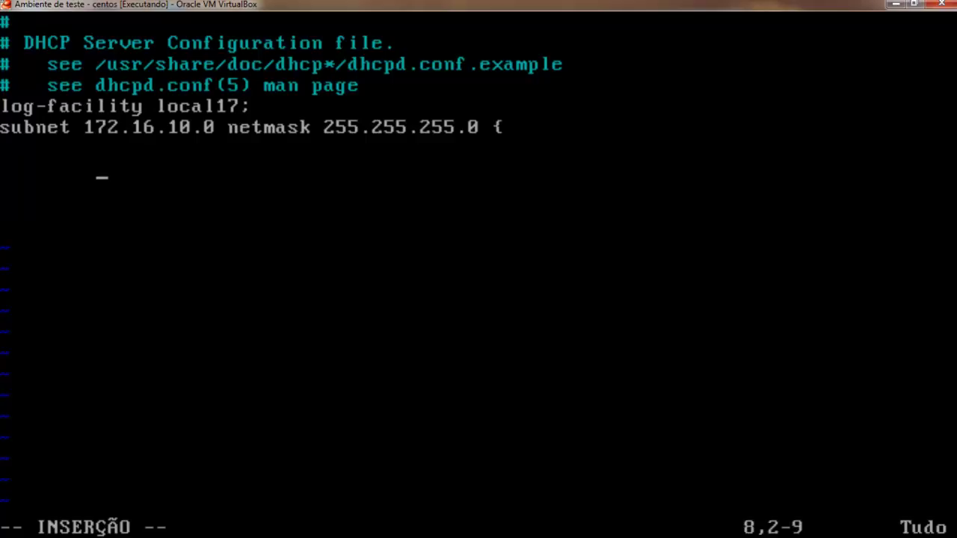
Add the line 'range 172.16.10.50 172.16.10.100;' inside the subnet block.
text(rabfg)
key(BackSpace)
key(BackSpace)
key(BackSpace)
key(BackSpace)
key(BackSpace)
key(BackSpace)
key(BackSpace)
key(Tab)
text(ra)
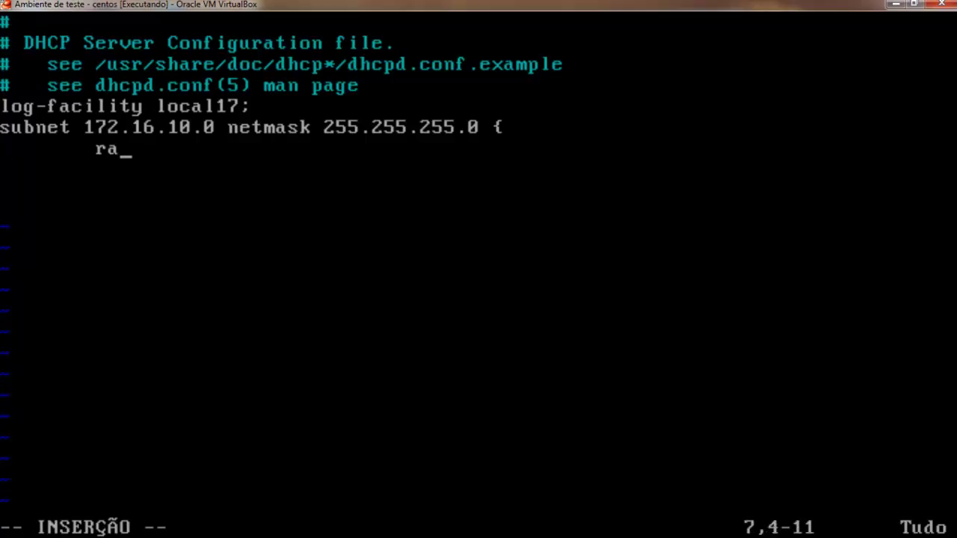
text(nge)
key(Tab)
text(1)
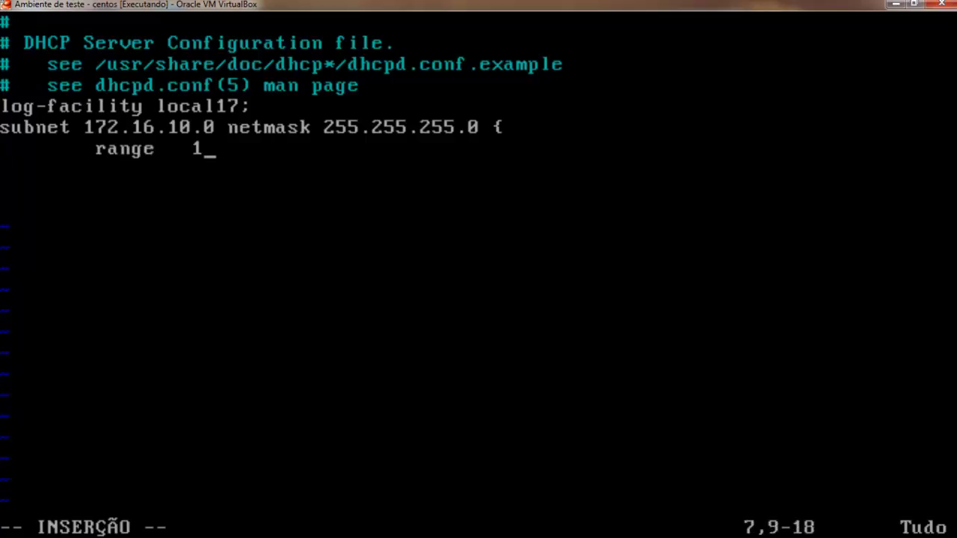
text(72.1)
text(60.10)
key(BackSpace)
key(BackSpace)
key(BackSpace)
key(BackSpace)
text(.1)
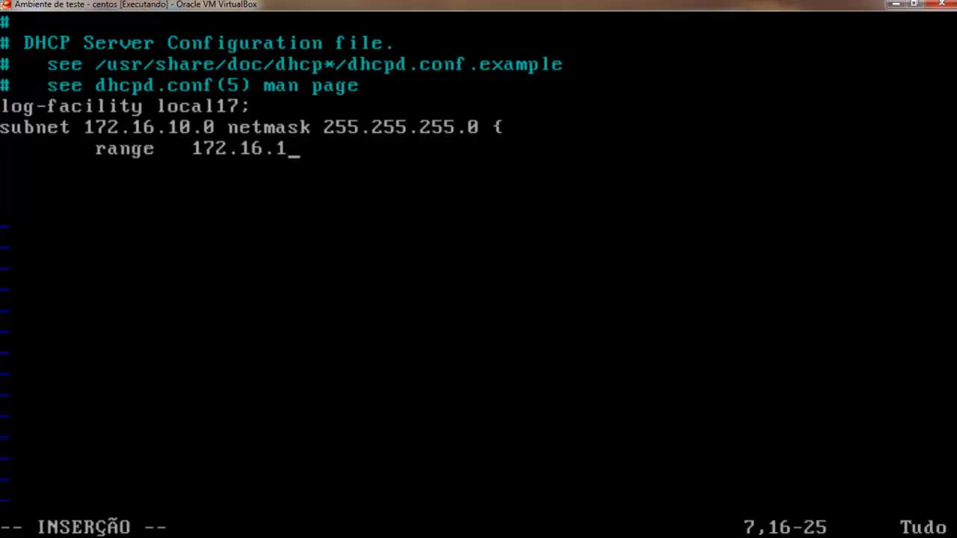
text(0)
text(.)
text(60)
key(BackSpace)
key(BackSpace)
text(50)
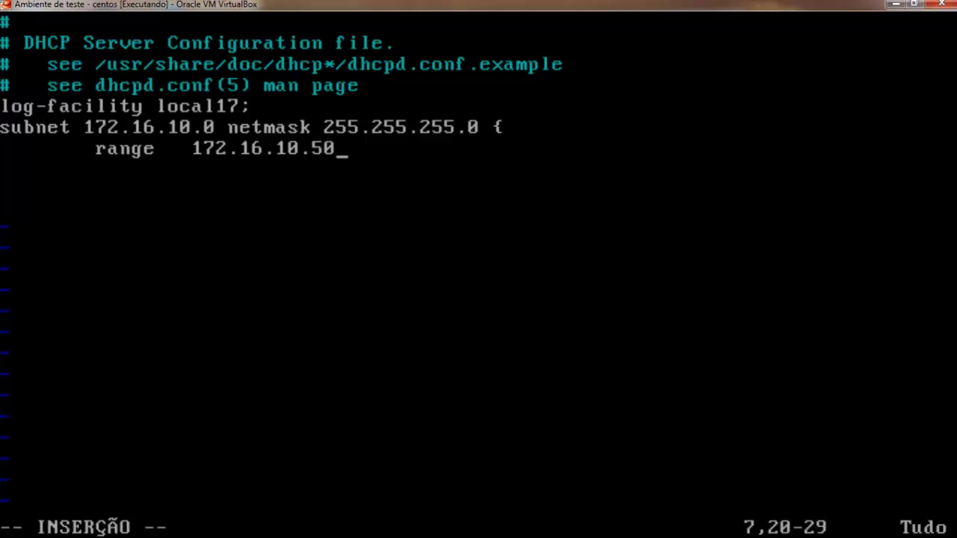
key(Tab)
text(172.16.10.100;)
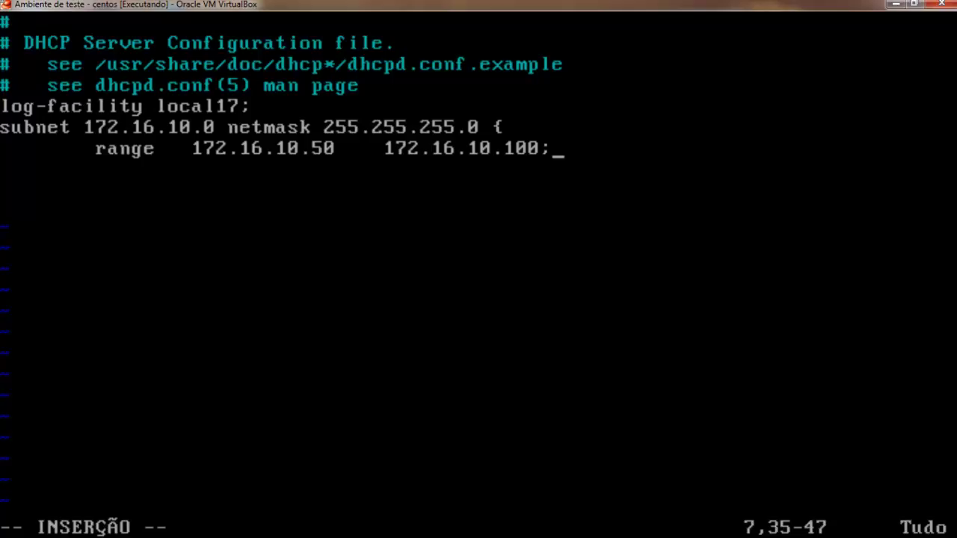
key(Return)
key(Insert)
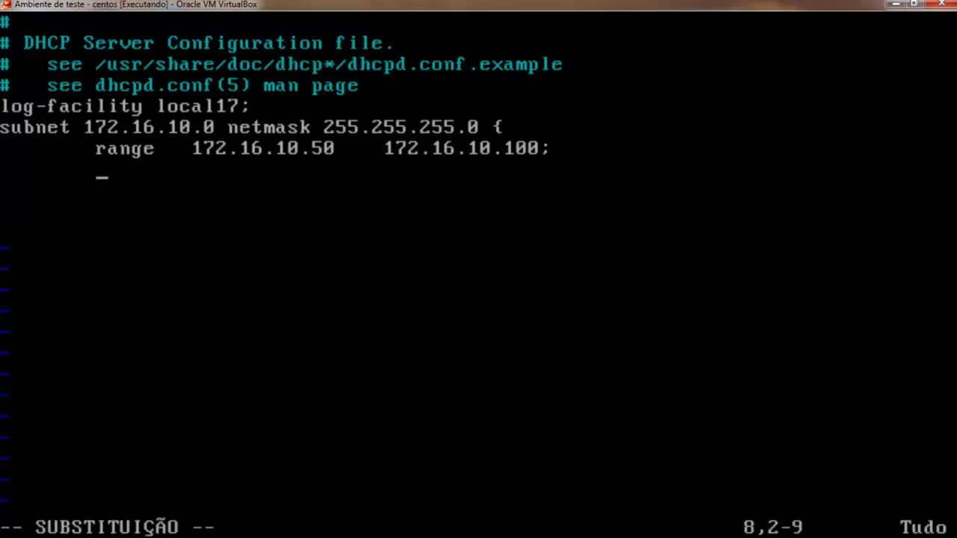
Add the line 'server-identifier ada;' to the subnet block.
text(servc)
text(r)
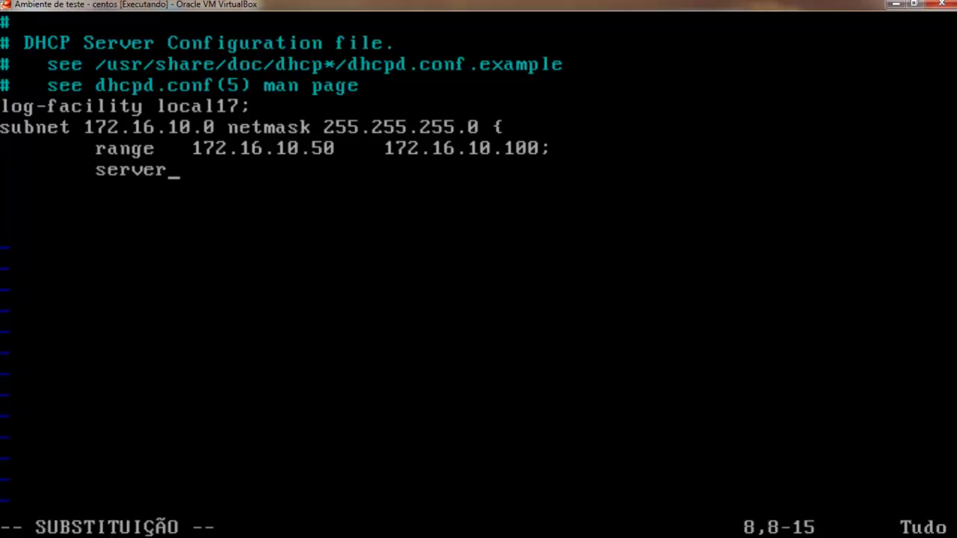
text(-identifier)
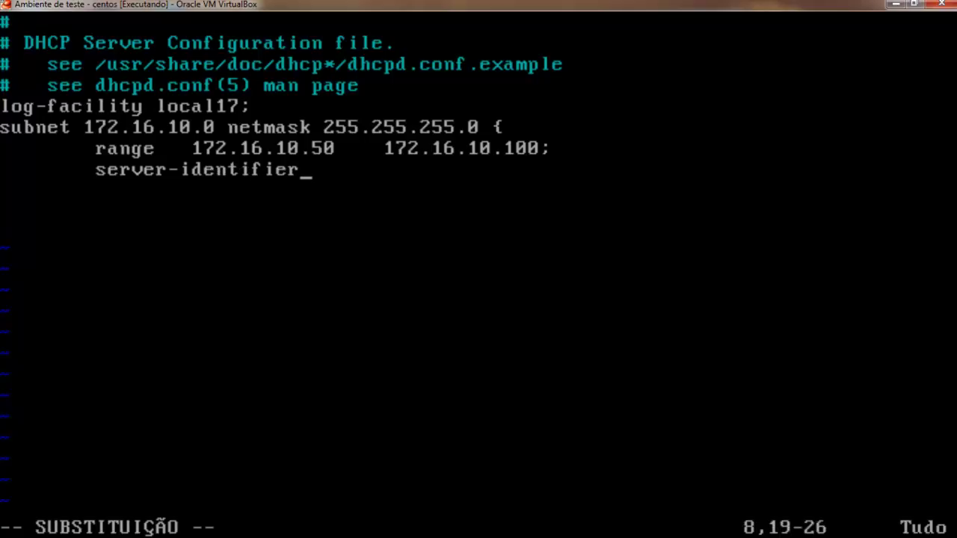
key(Tab)
key(BackSpace)
text(a)
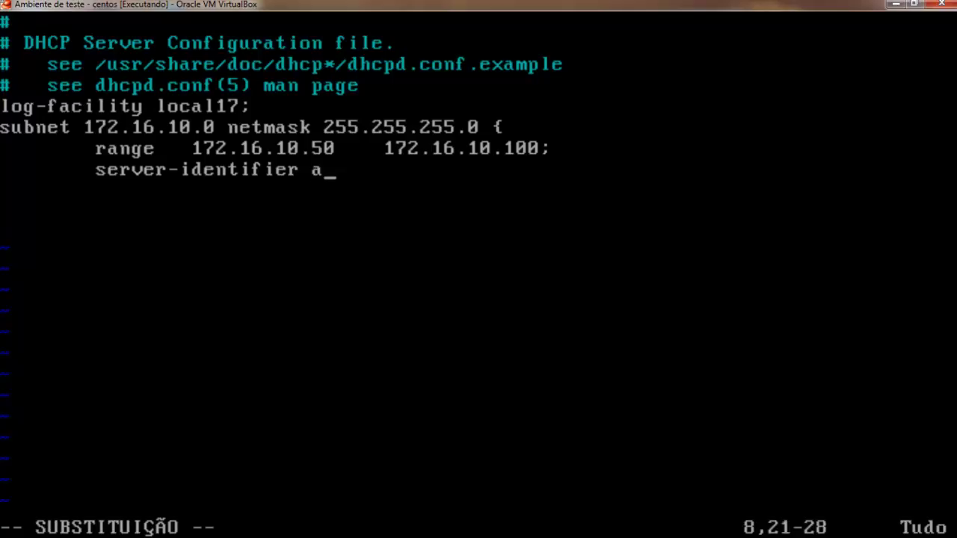
text(da;)
key(Return)
key(Tab)
Add 'option subnet-mask 255.255.255.0;', fixing its missing semicolon.
text(op)
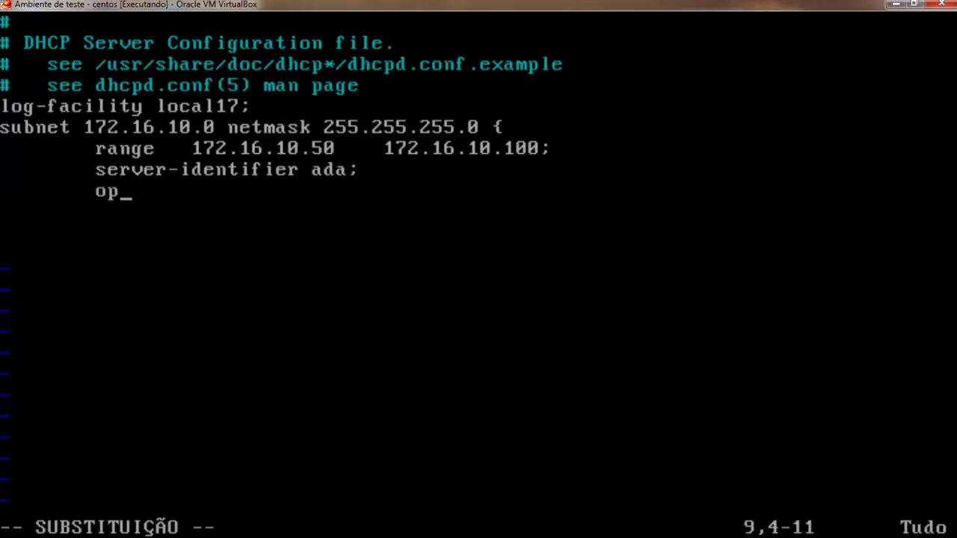
text(tion subnet=-)
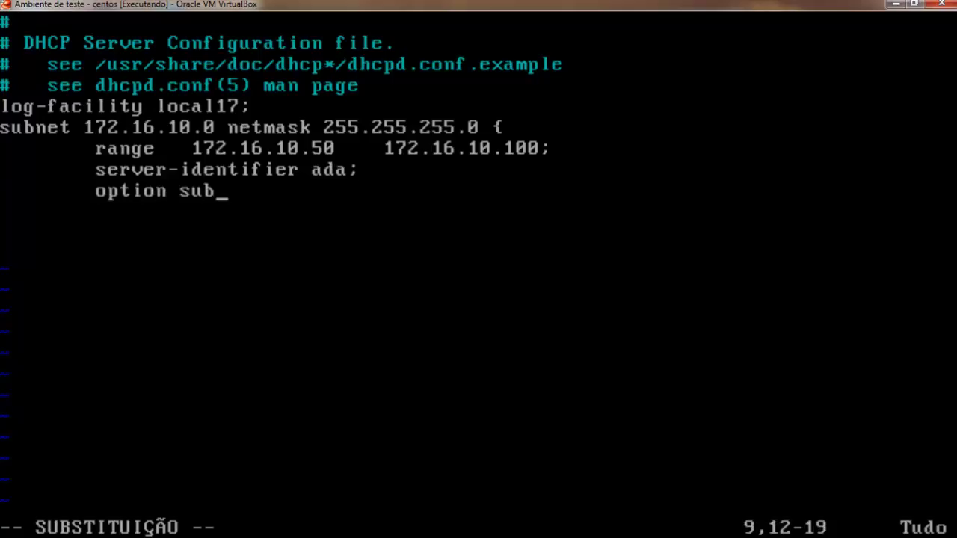
key(BackSpace)
key(BackSpace)
text(-nm)
key(BackSpace)
key(BackSpace)
text(mask)
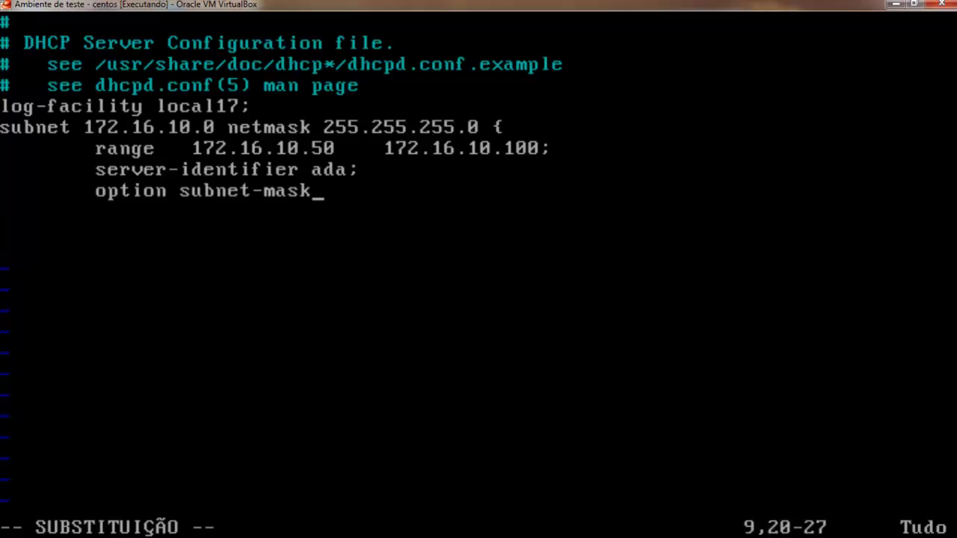
text( 255.255)
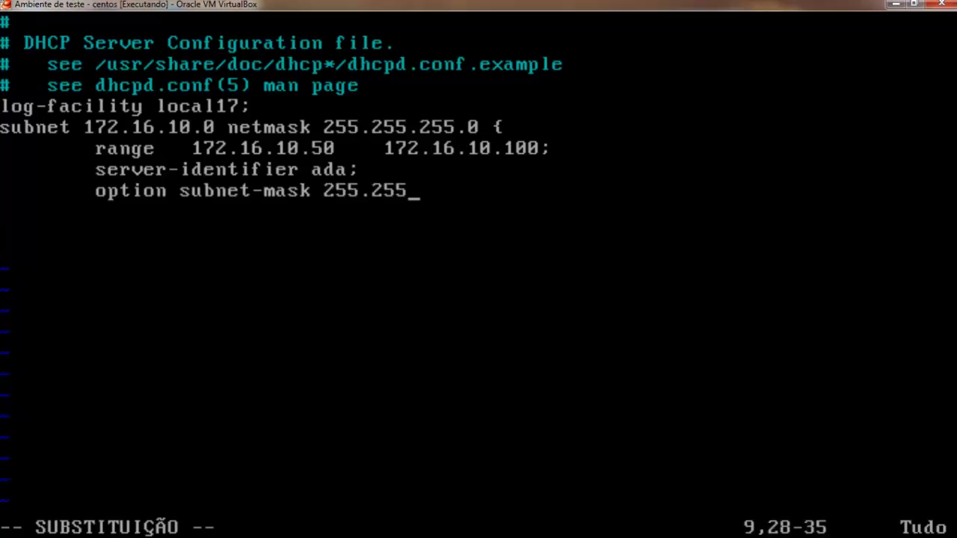
text(.255.0)
key(Return)
key(Tab)
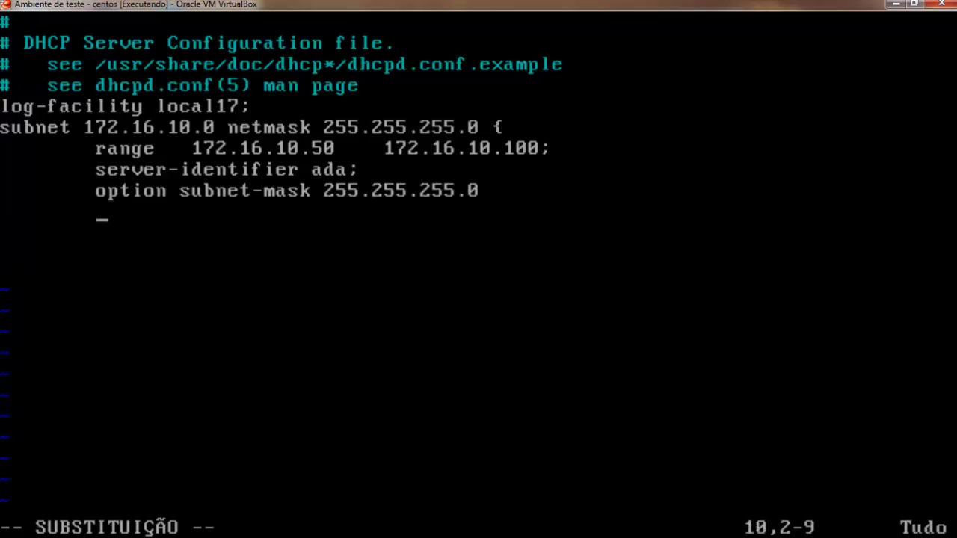
key(Up)
key(Up)
key(Down)
key(Left)
key(Down)
key(Up)
key(Right)
key(Right)
key(Right)
key(Right)
key(Right)
key(Right)
key(Right)
key(Right)
key(Right)
key(Right)
key(Right)
key(Right)
key(Right)
key(Right)
key(Right)
key(Right)
key(Right)
key(Right)
key(Right)
key(Right)
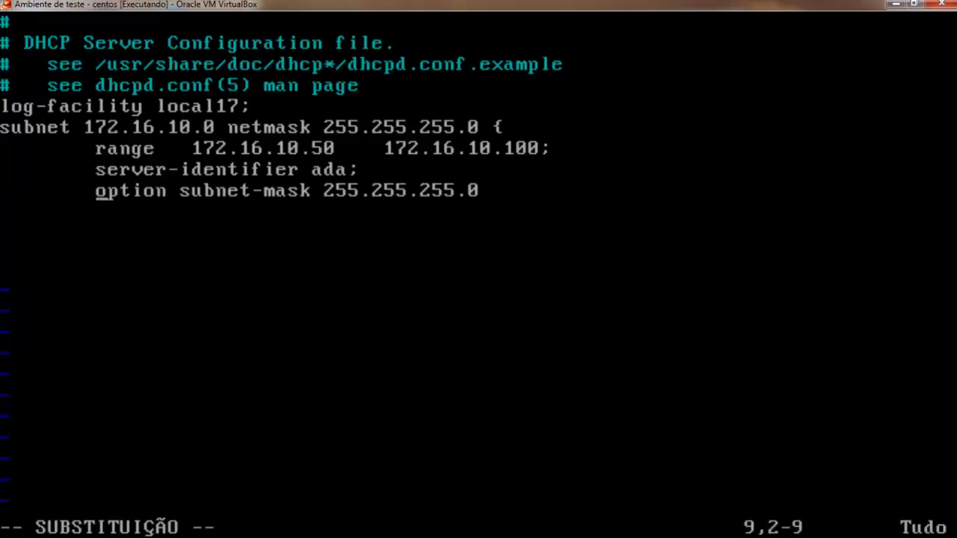
key(Right)
key(Right)
key(Right)
key(Right)
key(Right)
key(Right)
key(Right)
key(Right)
key(Right)
key(Right)
key(Right)
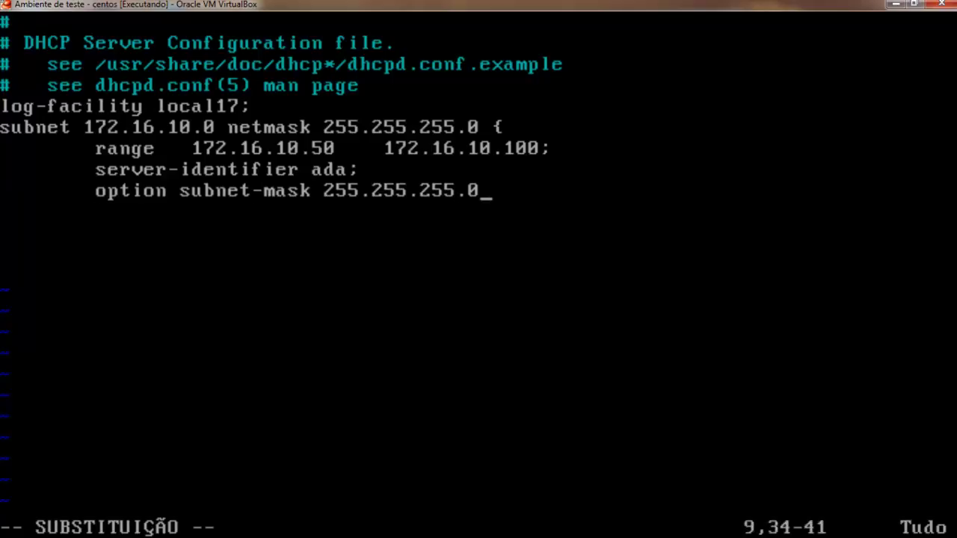
text(;)
key(Return)
key(Tab)
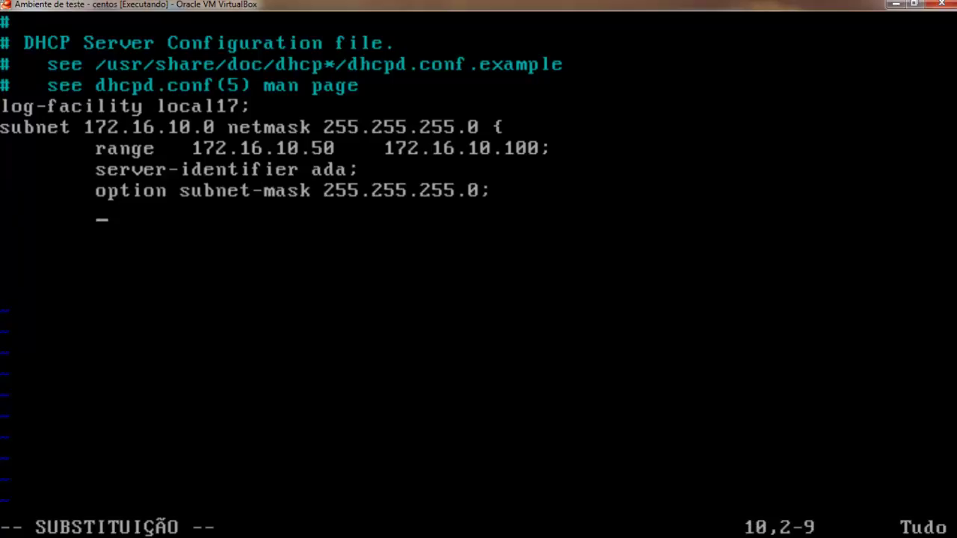
Add domain-name "residentevil.intra" and domain-name-servers 172.16.10.254 options.
text(option )
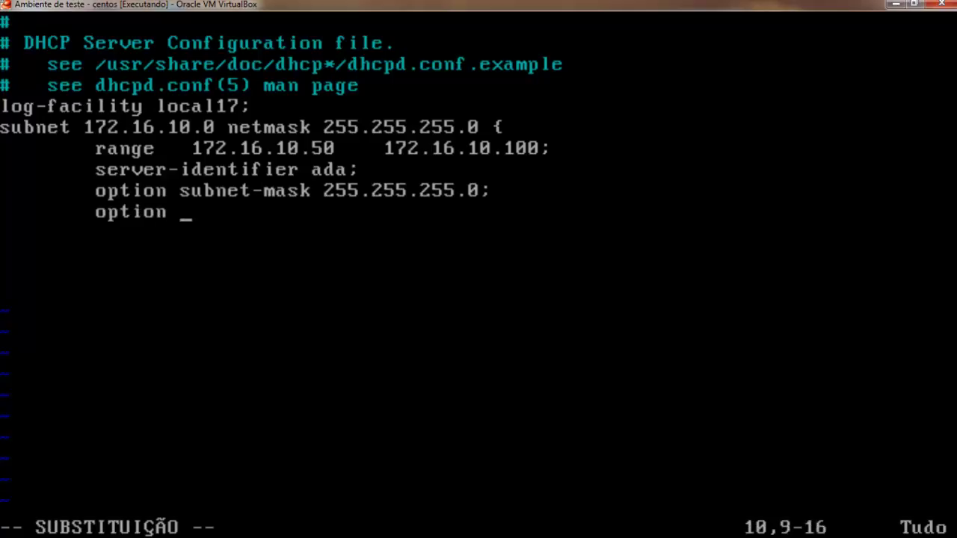
text(domain-name ")
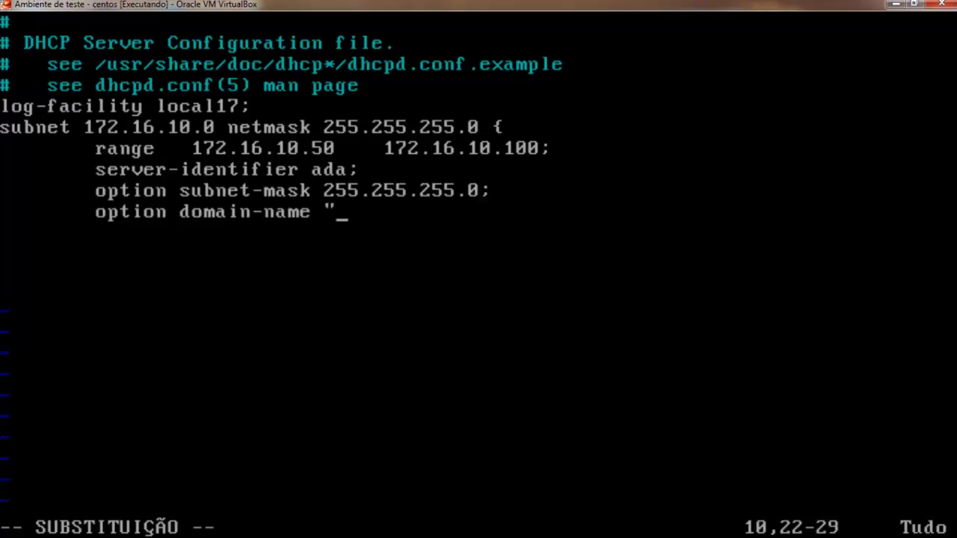
text(residentevil.intra";)
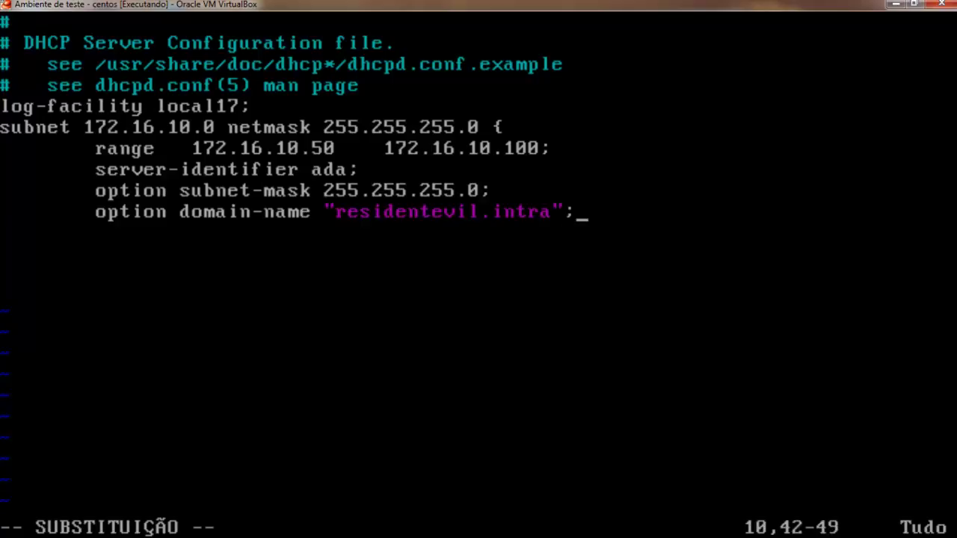
key(Return)
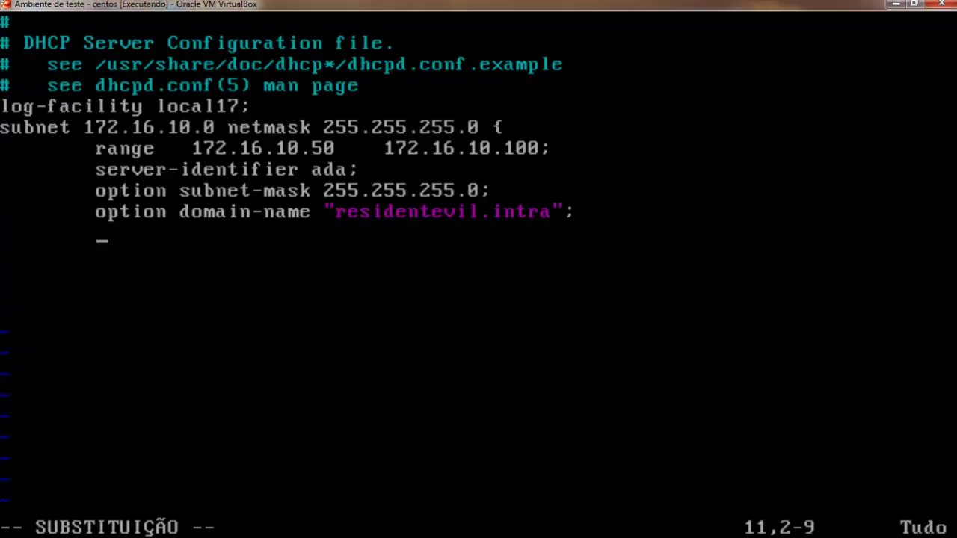
text(op)
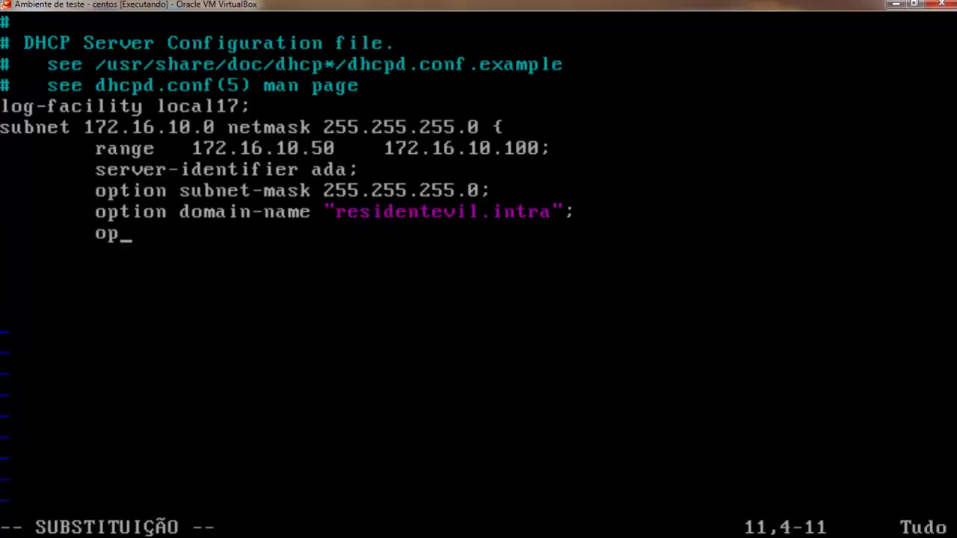
text(tion domain-)
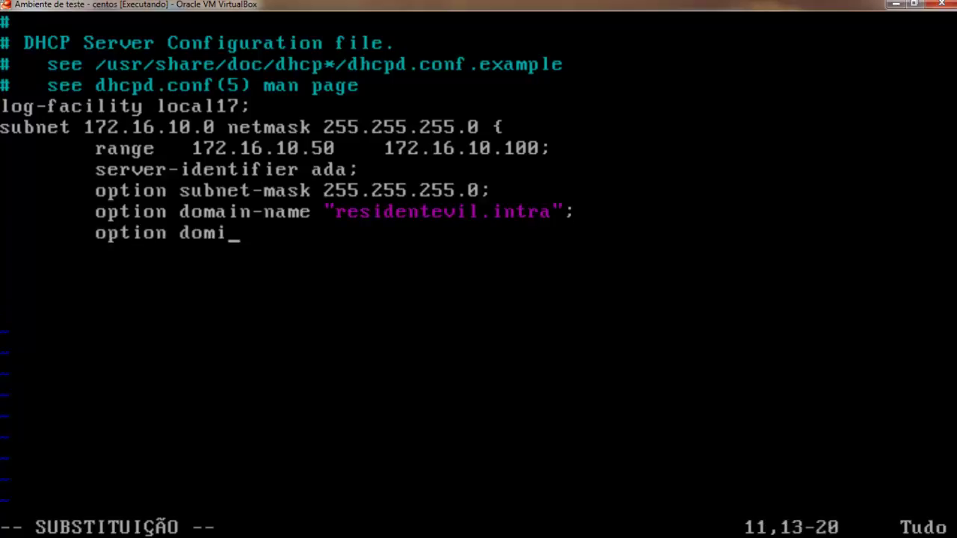
text(name)
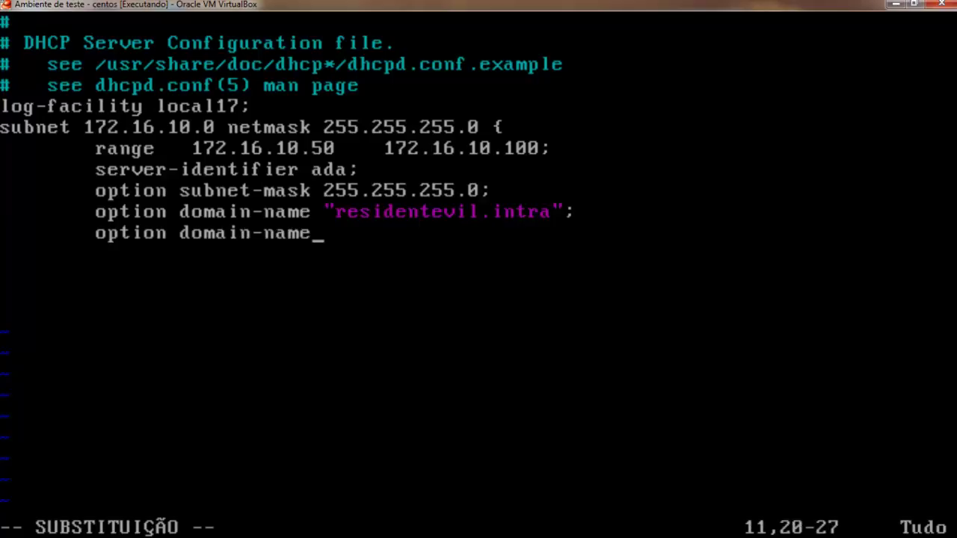
text(-servers)
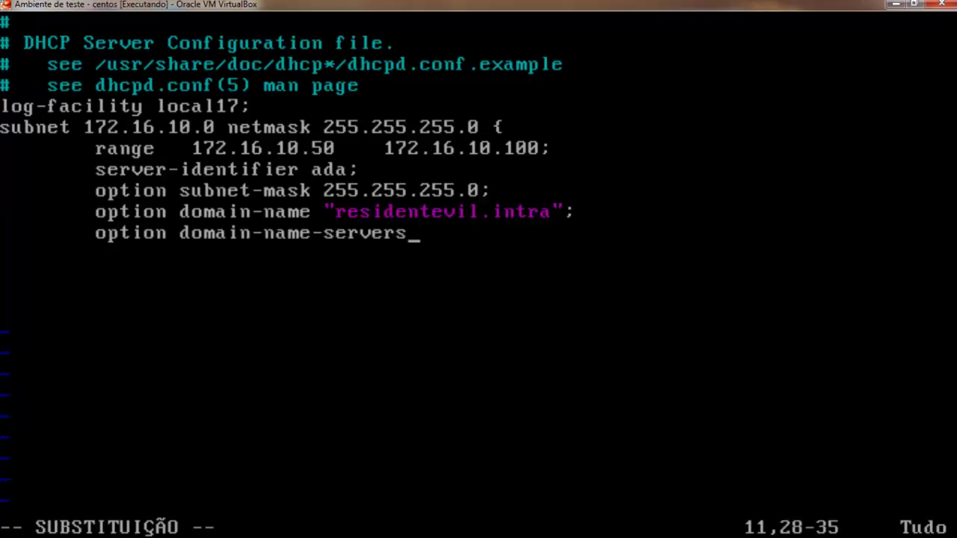
text( 172.)
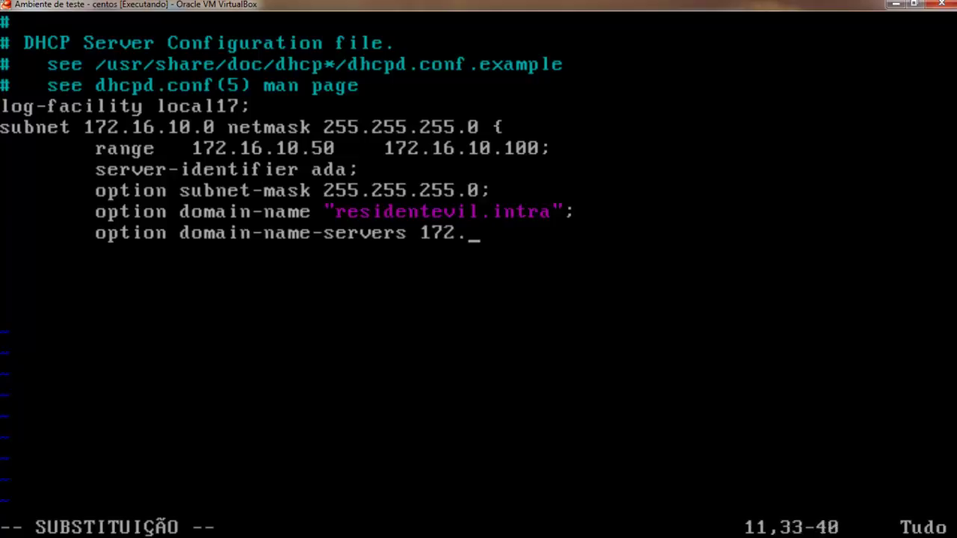
text(16.10.)
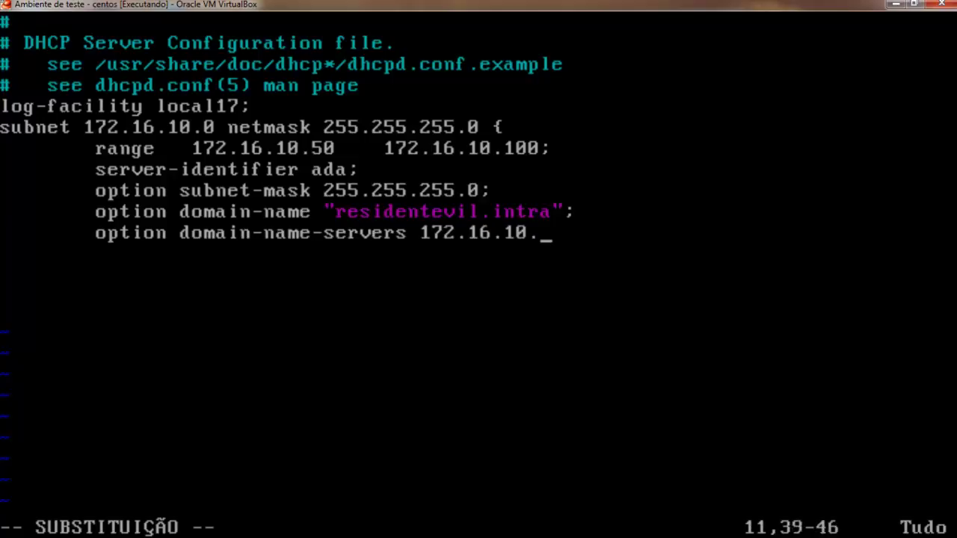
text(254;)
key(Return)
key(Tab)
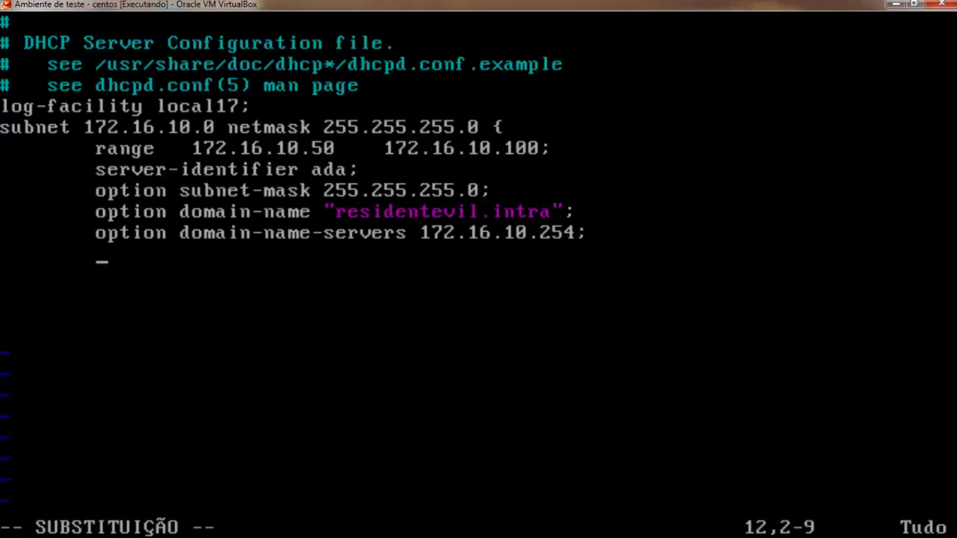
Add 'option routers 172.16.10.1;' and begin the default-lease-time line.
text(option )
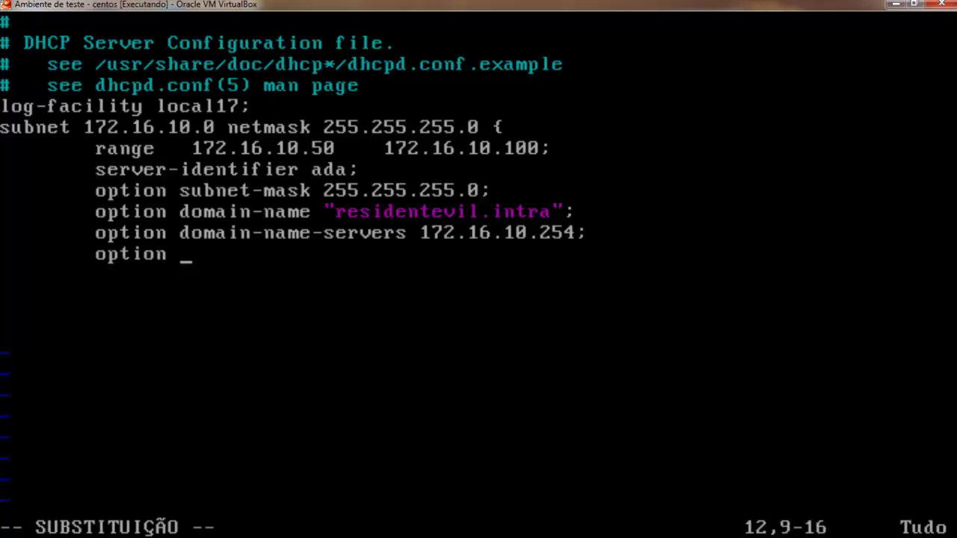
text(routers )
text(10)
key(BackSpace)
text(72.16.10.1)
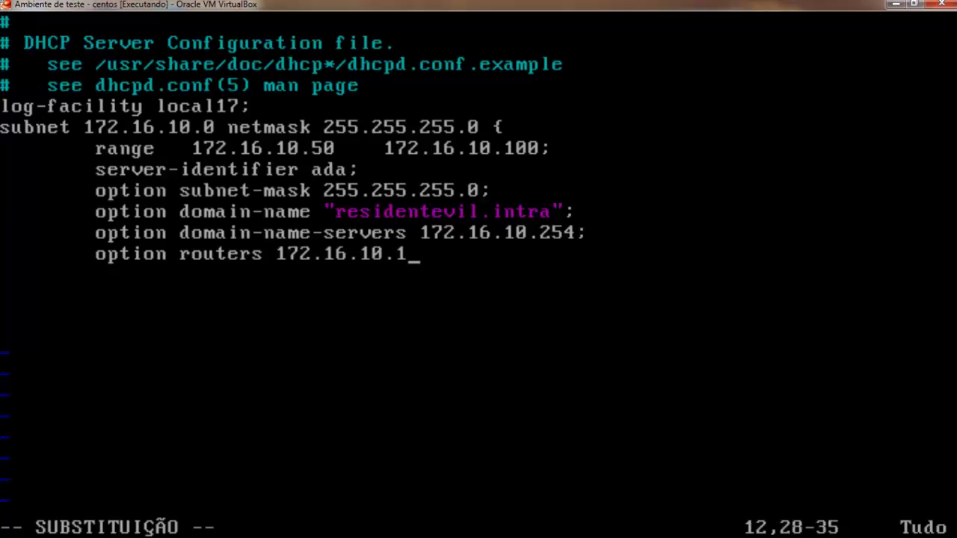
text(;)
key(Return)
key(Tab)
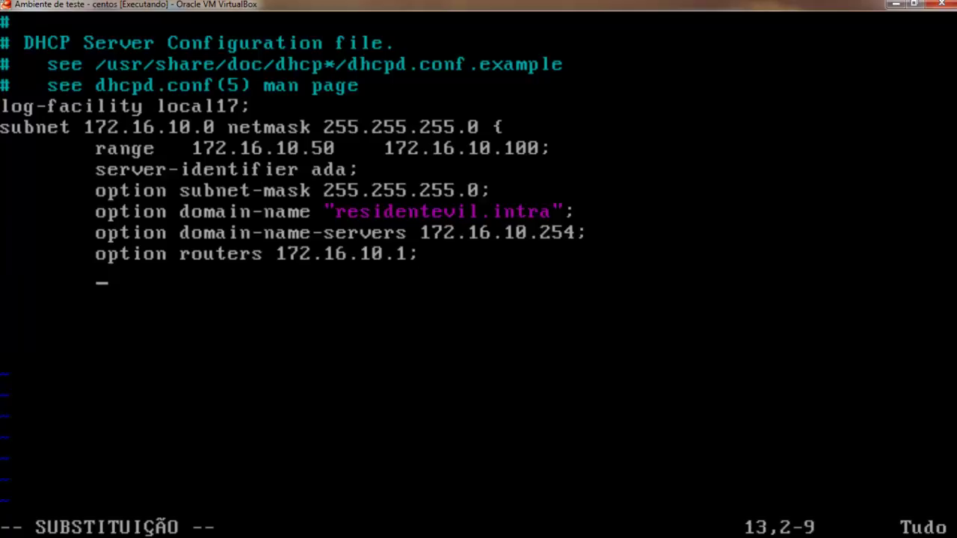
text(default)
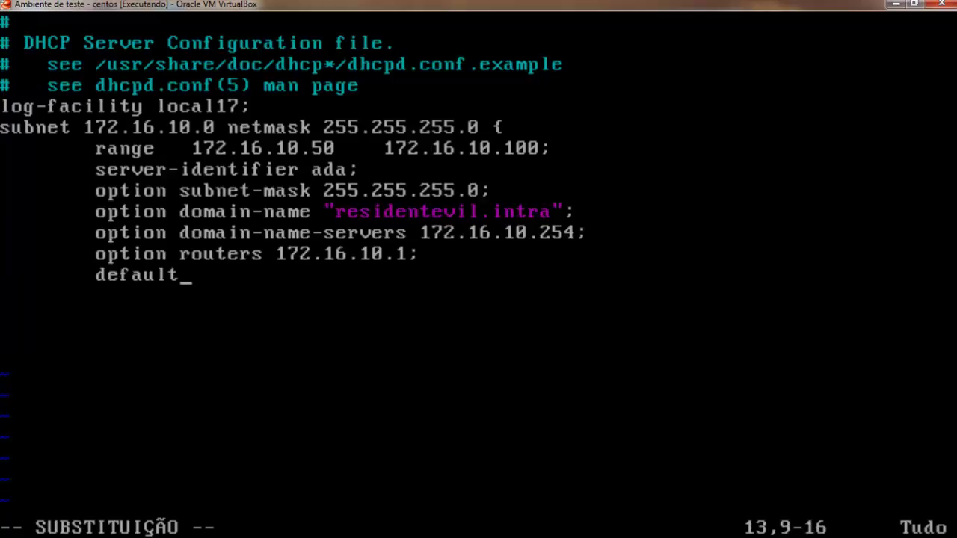
text(-leasd)
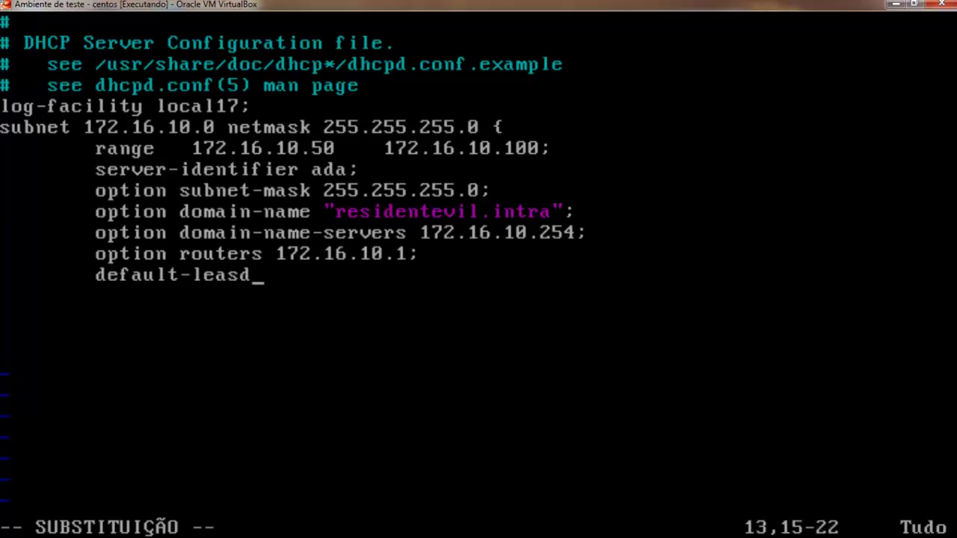
Complete 'default-lease-time 600;' and add 'max-lease-time 7200;'.
key(BackSpace)
text(e-time 600.)
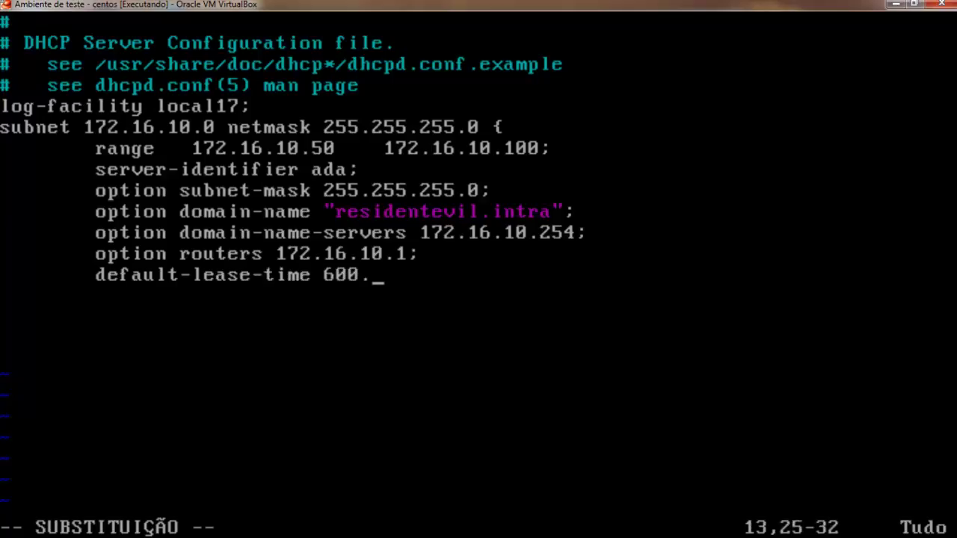
key(BackSpace)
text(;)
key(Return)
text(mas-)
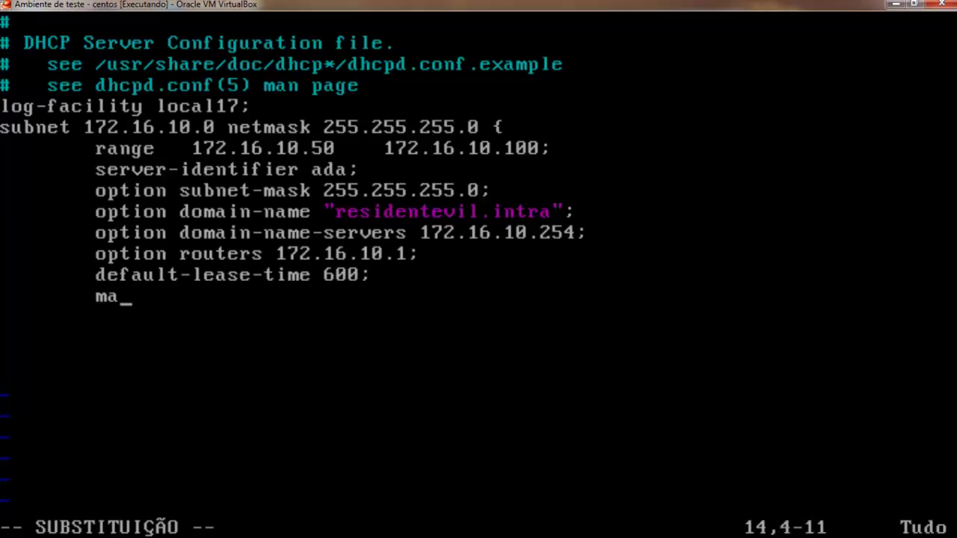
key(BackSpace)
key(BackSpace)
text(x-leas)
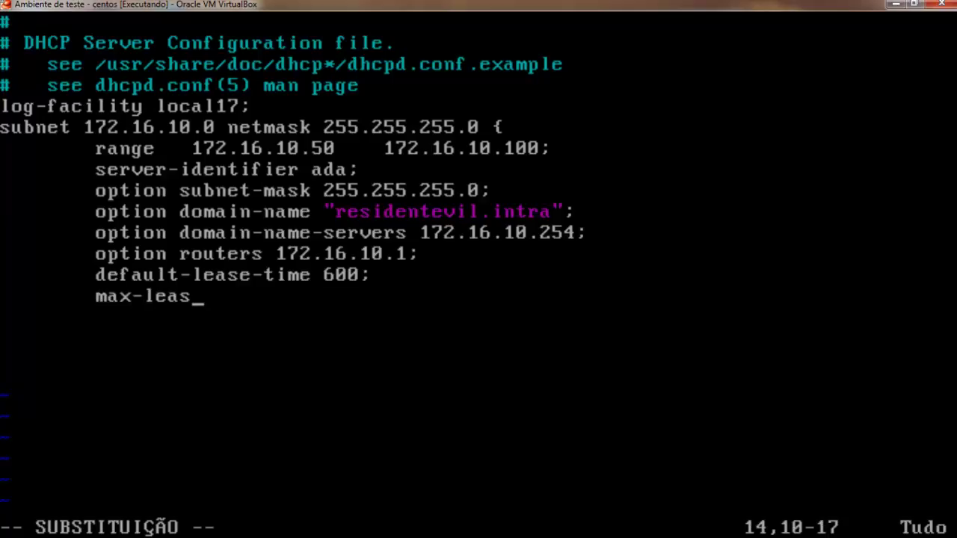
text(e-time 7200)
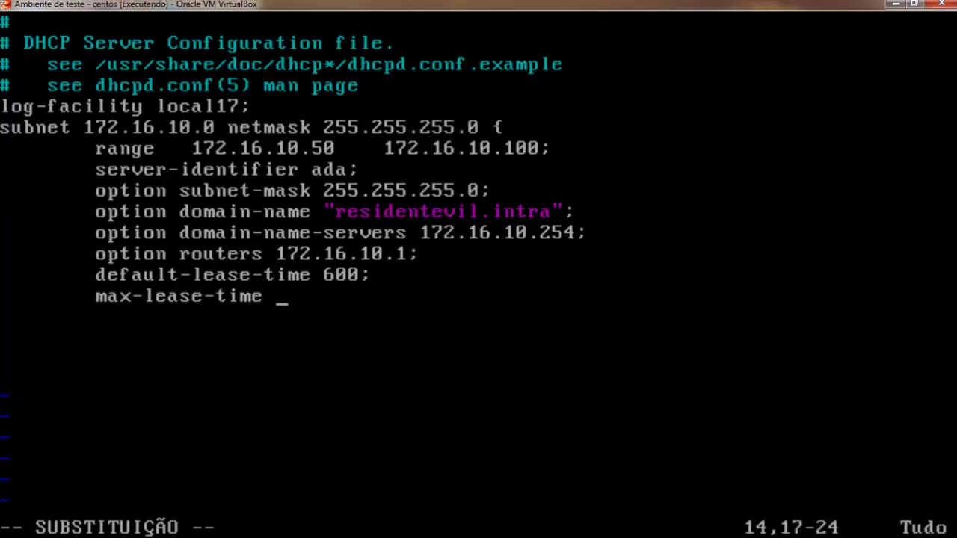
key(F9)
key(BackSpace)
key(BackSpace)
key(BackSpace)
key(BackSpace)
text(;.)
key(BackSpace)
key(Return)
key(Tab)
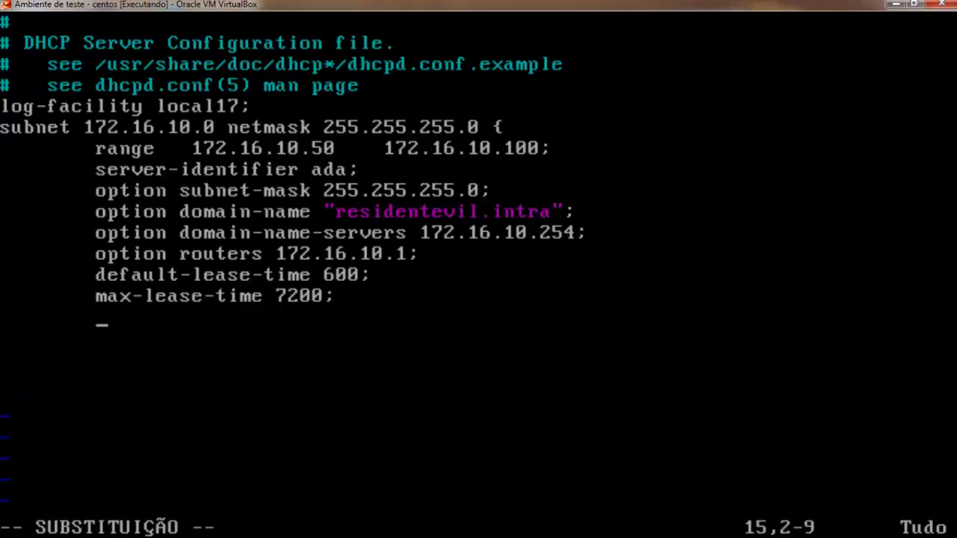
Add 'authoritative;' and close the subnet block with '}'.
text(author)
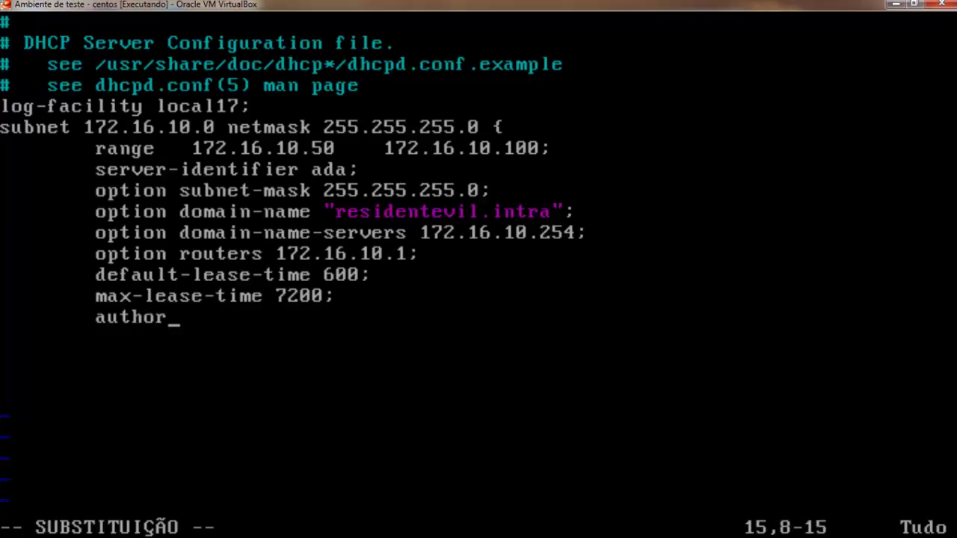
text(itative;)
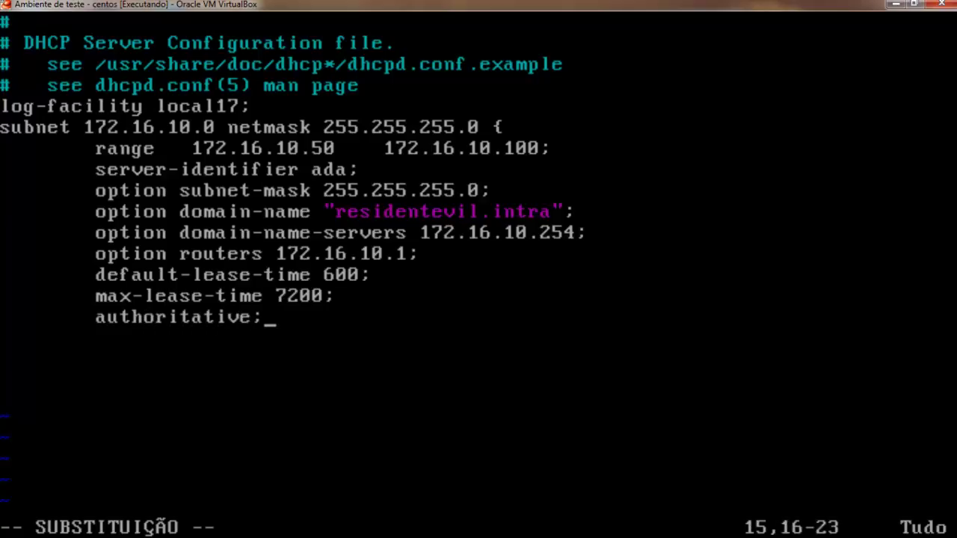
key(Return)
key(Return)
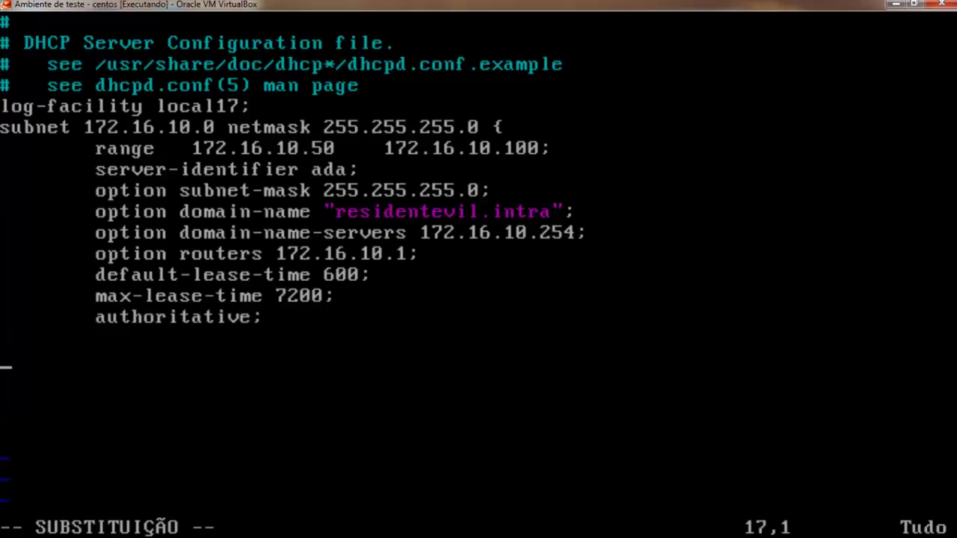
text(})
key(Return)
Save dhcpd.conf with :wq! and clear the terminal.
key(Escape)
text(:wq)
key(BackSpace)
text(q!)
key(Return)
text(clear)
key(Return)
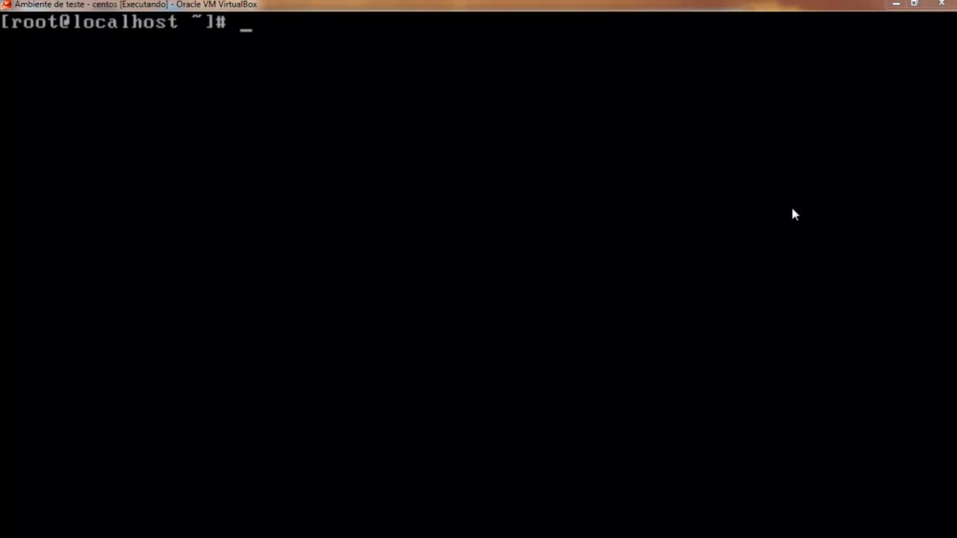
Power off the CentOS guest with 'shutdown -h now'.
text(shut)
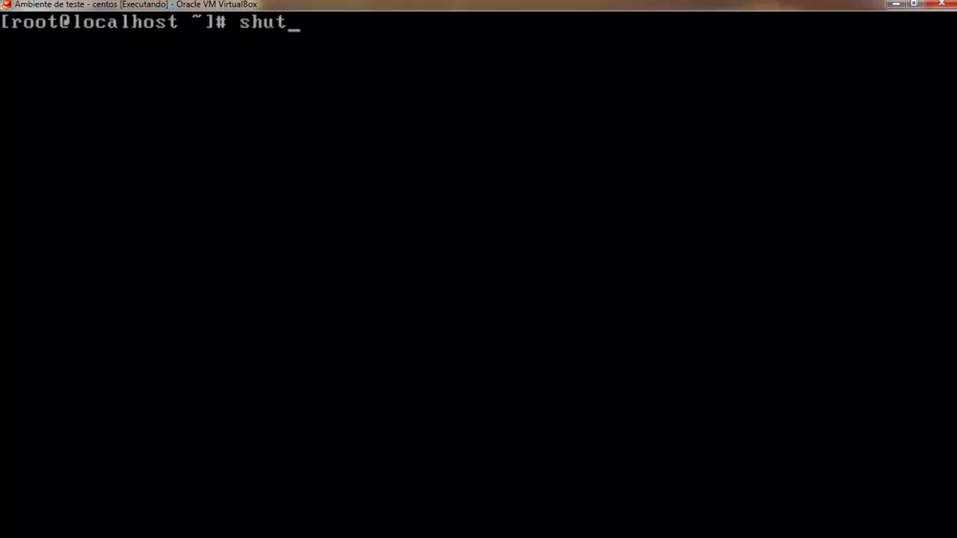
key(BackSpace)
text(tdown -h)
key(BackSpace)
key(BackSpace)
text(-h )
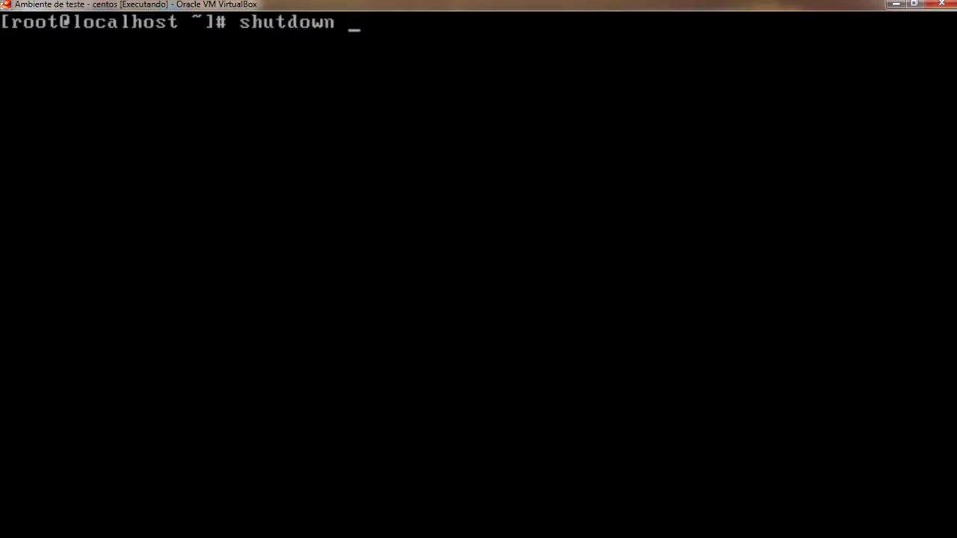
text(noe)
key(BackSpace)
text(w)
key(Return)
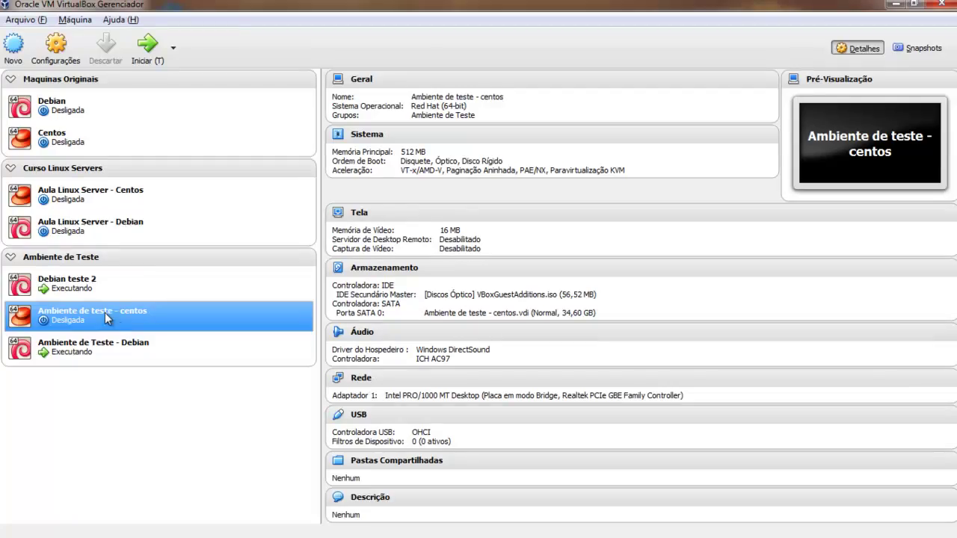
In the centos VM's Rede settings, set Conectado a to Rede Interna named sw-tyrant.
click(56, 46)
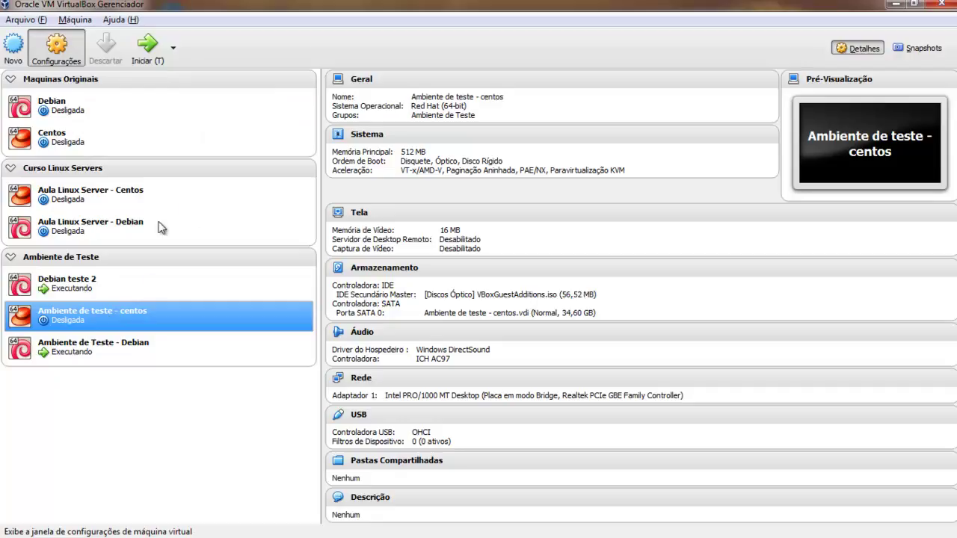
click(78, 46)
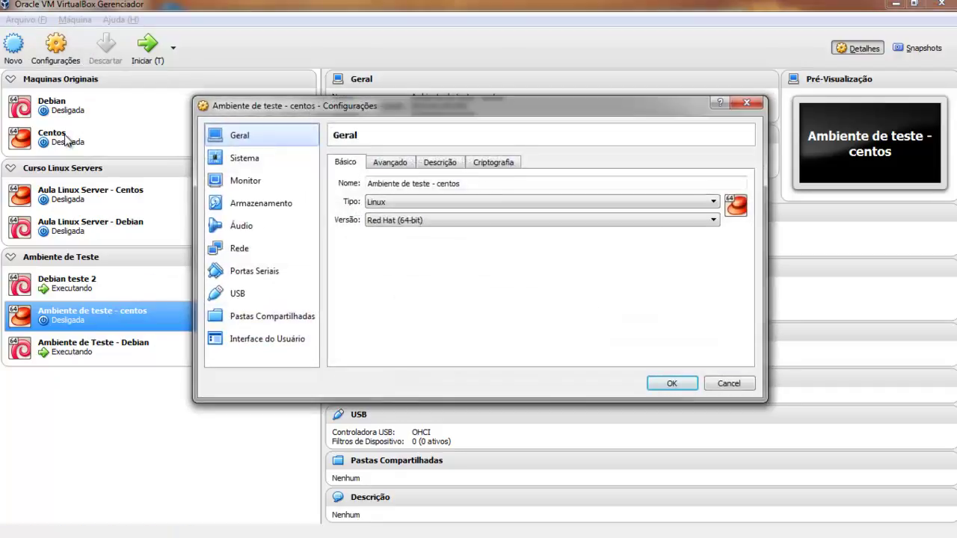
click(251, 249)
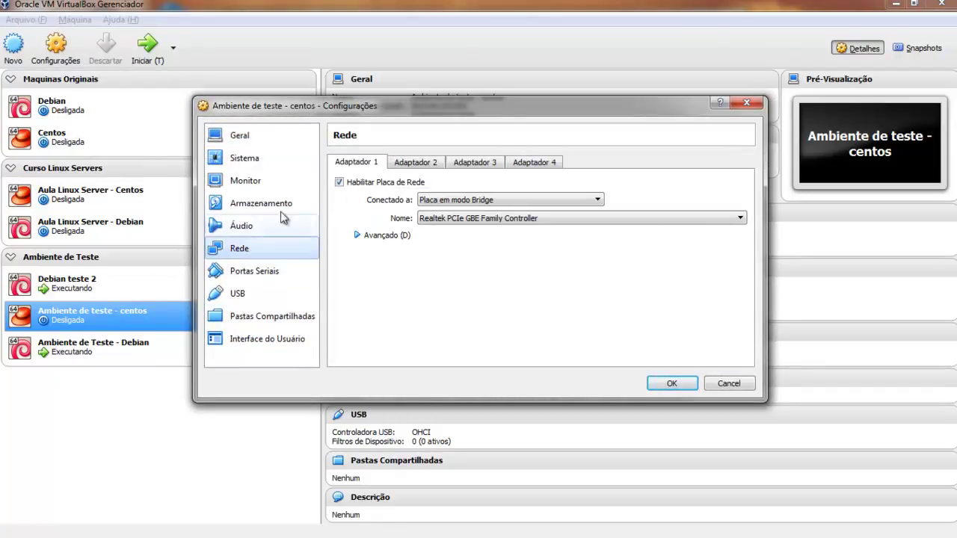
click(474, 202)
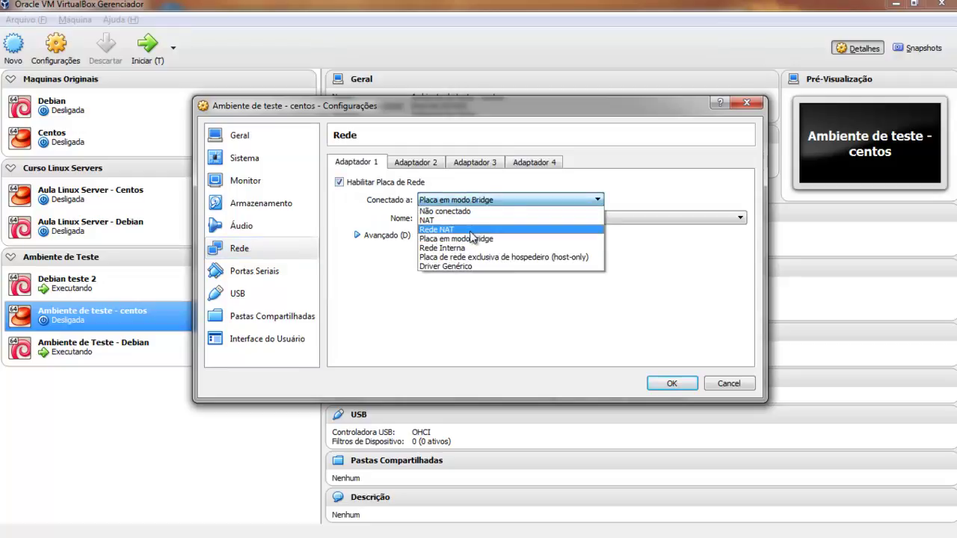
click(471, 248)
double_click(459, 217)
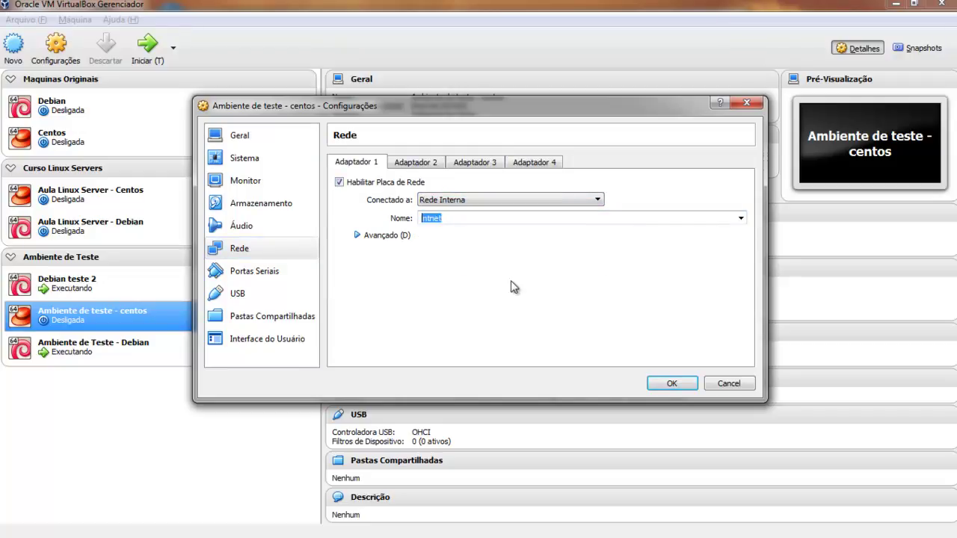
text(sw-tyrant)
click(665, 382)
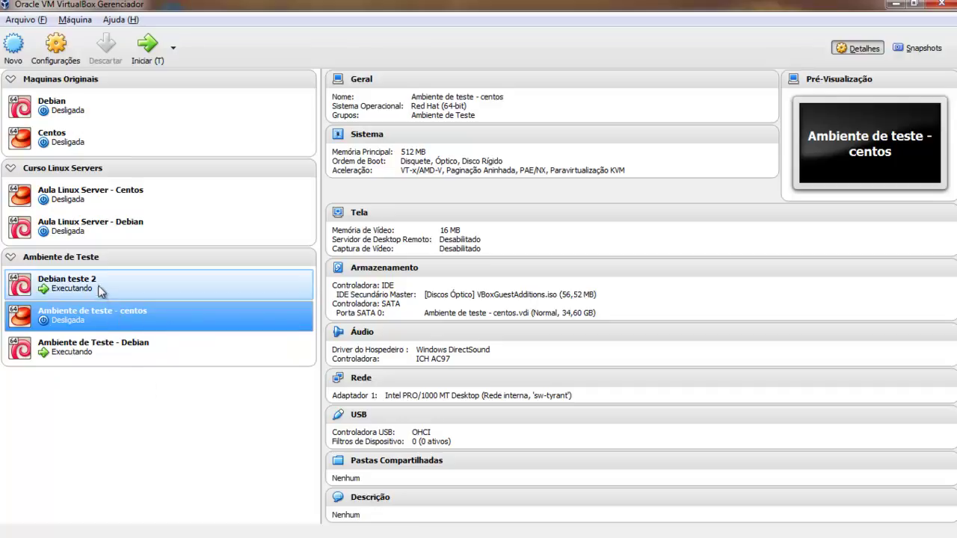
Review the network settings of Ambiente de Teste - Debian and close without changes.
click(102, 291)
click(97, 352)
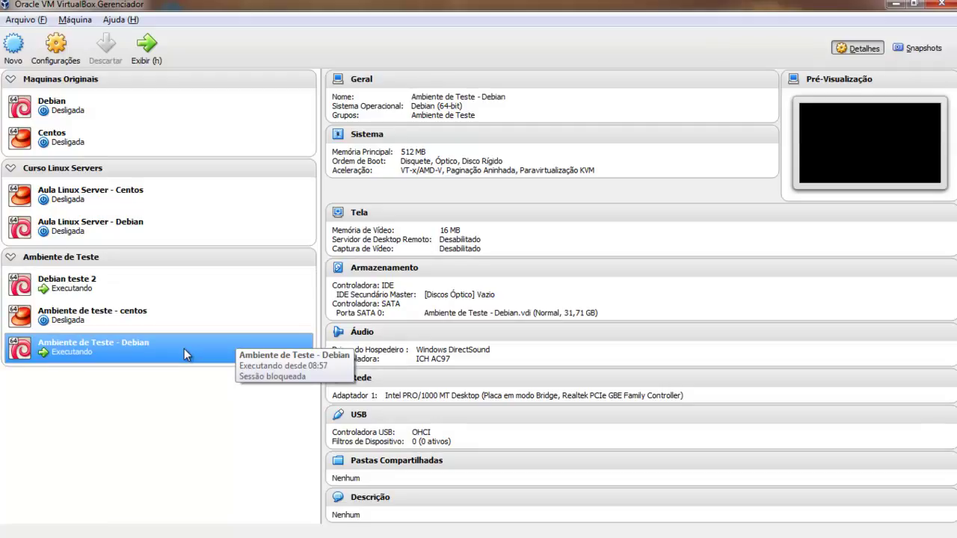
click(56, 46)
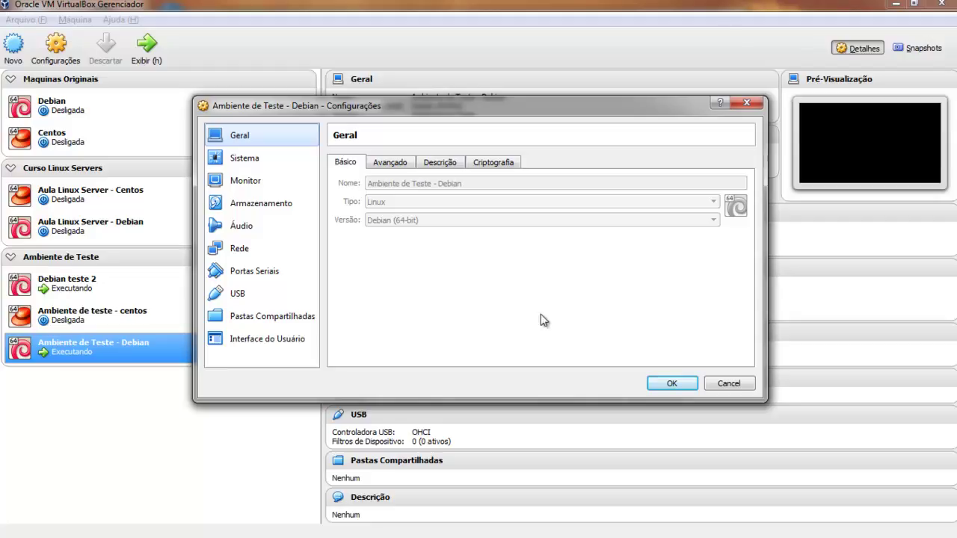
click(266, 253)
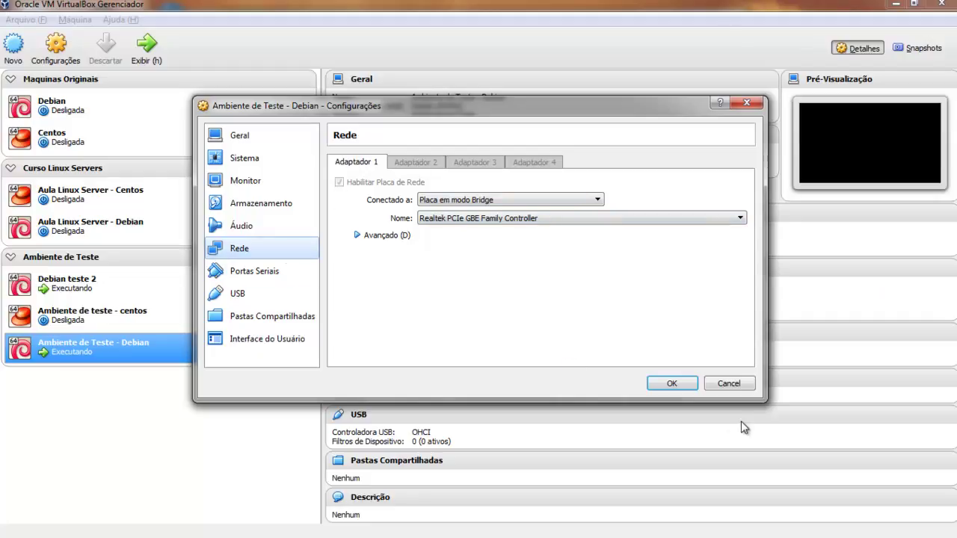
click(719, 384)
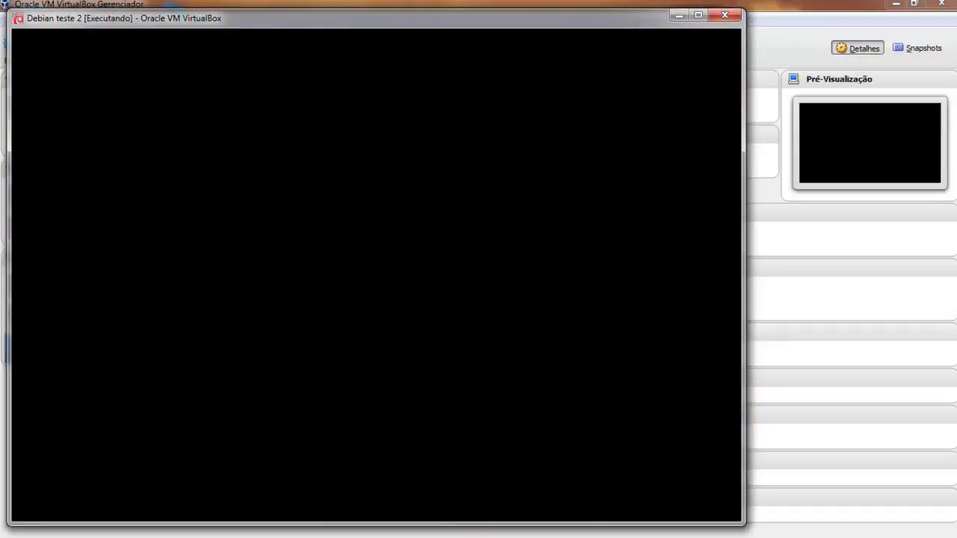
Run shutdown -h now in the Debian teste 2 console to power it off.
text(shu8t)
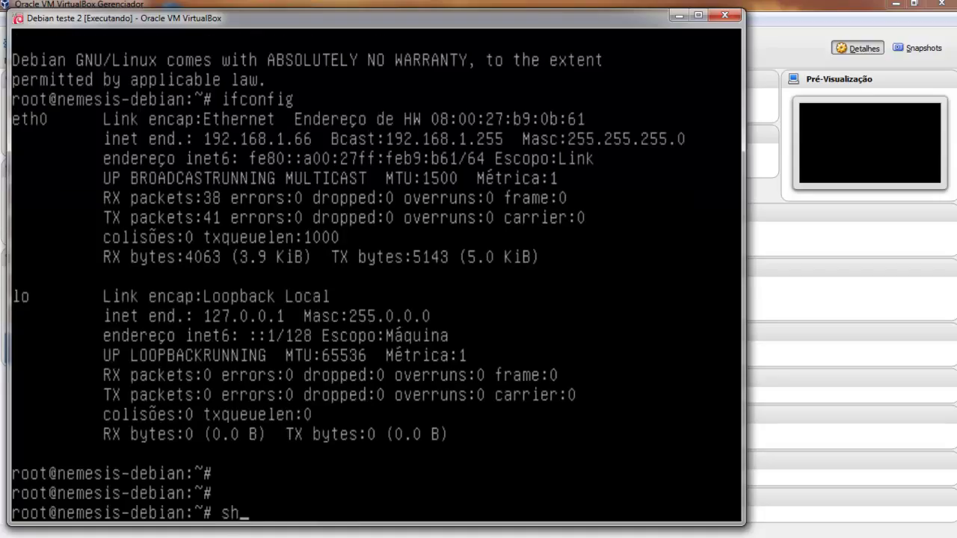
key(BackSpace)
key(BackSpace)
text(tdown -jh)
key(BackSpace)
key(BackSpace)
key(BackSpace)
text(h now)
key(Return)
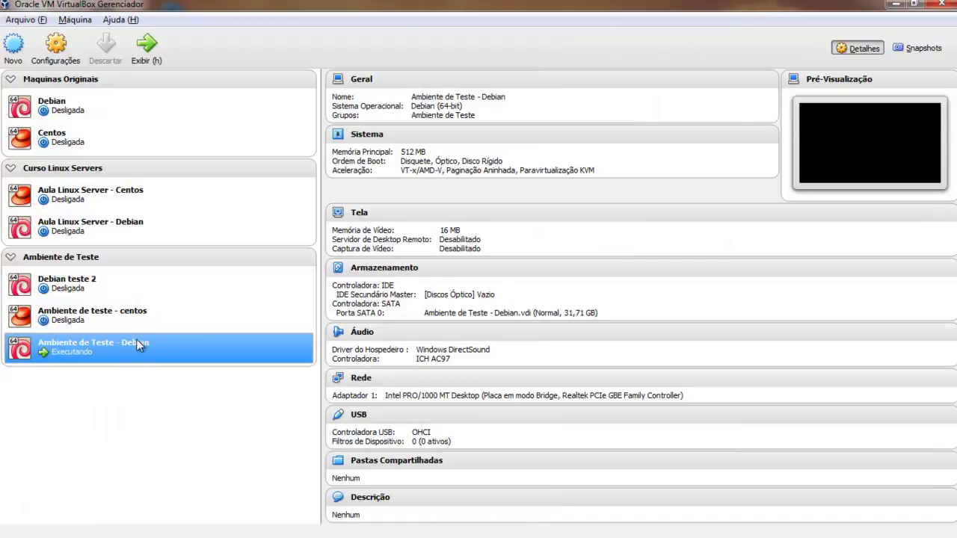
Enable Debian teste 2's Adaptador 2 as Rede Interna named sw-tyrant and save.
click(73, 282)
click(55, 47)
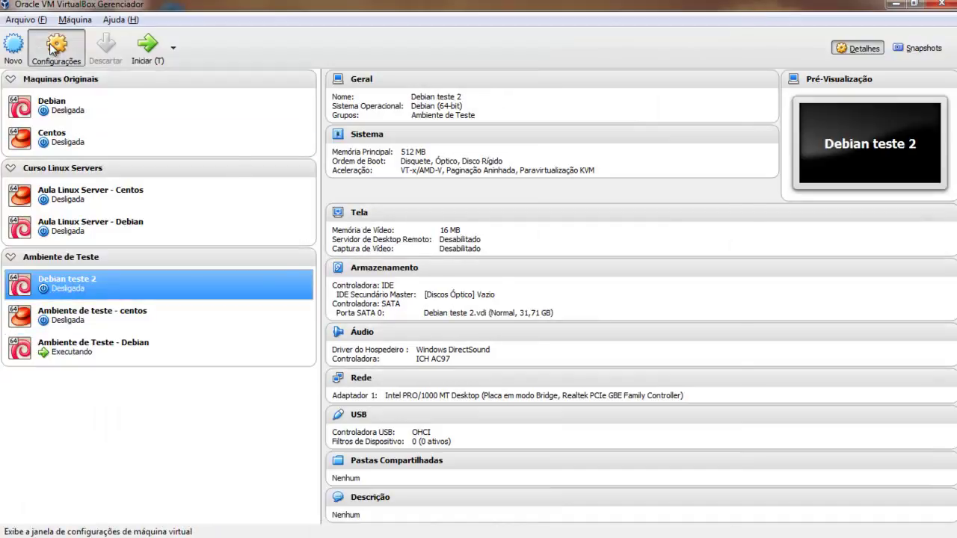
click(278, 250)
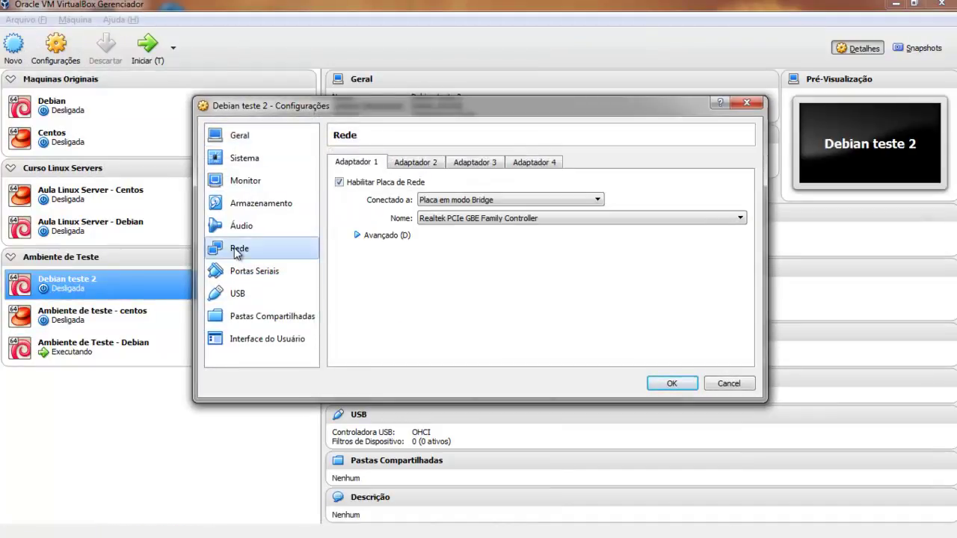
click(419, 163)
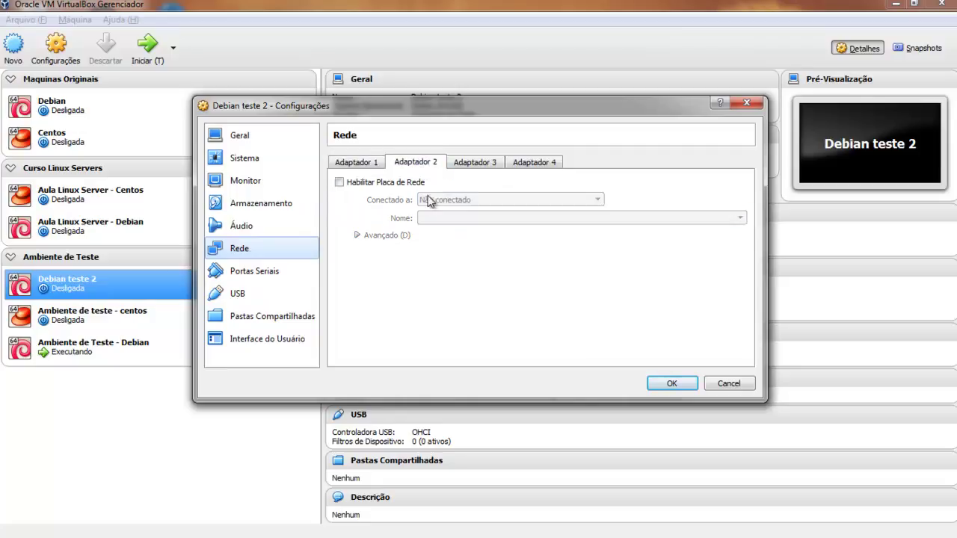
click(398, 181)
click(476, 197)
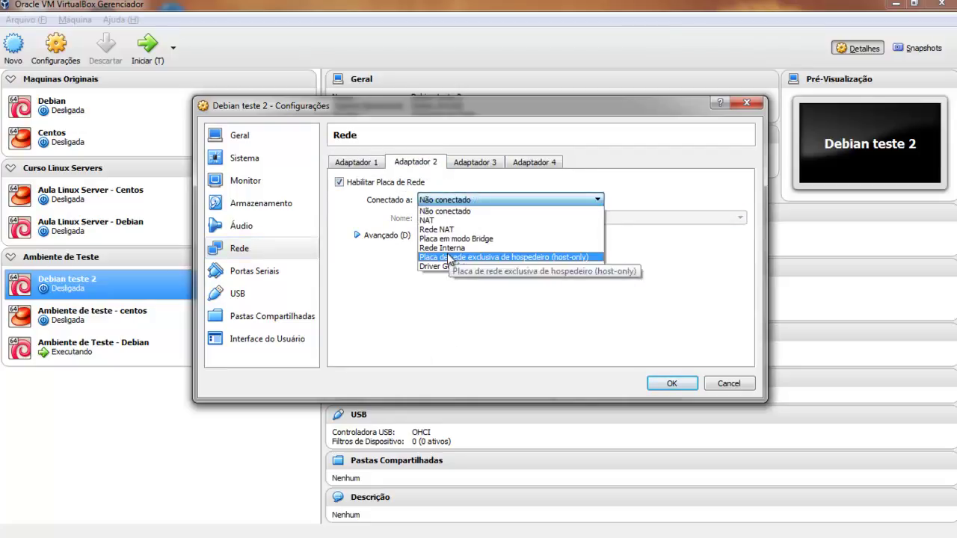
click(448, 248)
click(478, 215)
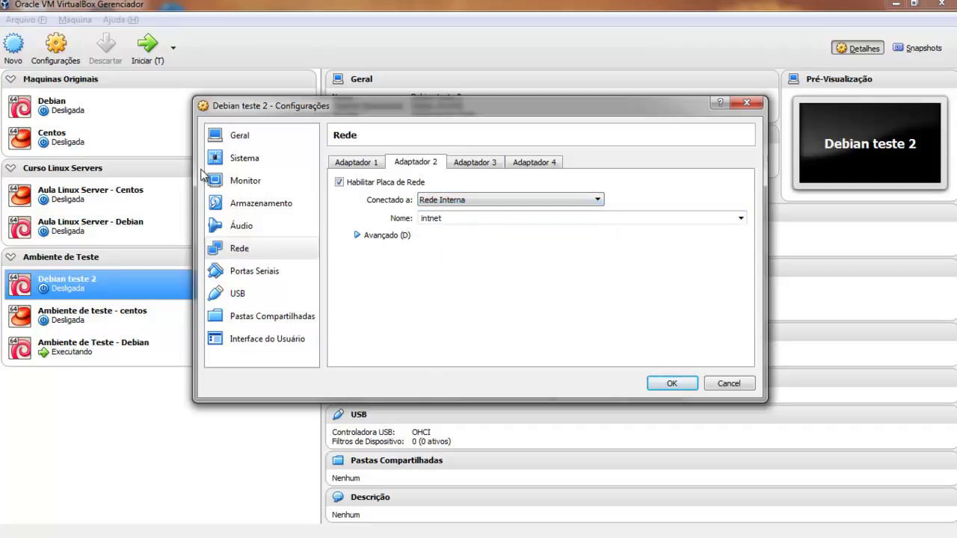
double_click(481, 216)
text(sw0)
key(BackSpace)
text(-tyrant)
key(Return)
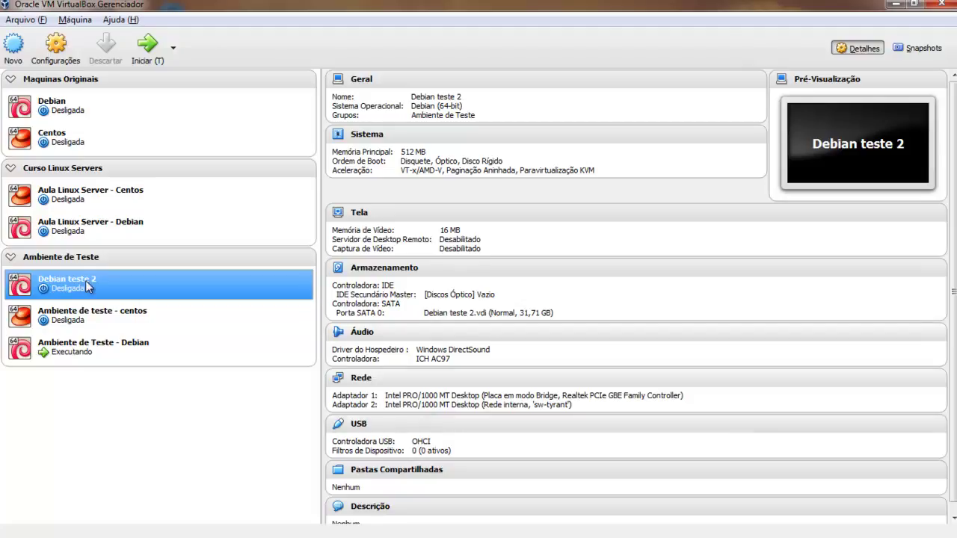
Reopen Debian teste 2's network settings to confirm Adaptador 2's sw-tyrant attachment.
click(55, 47)
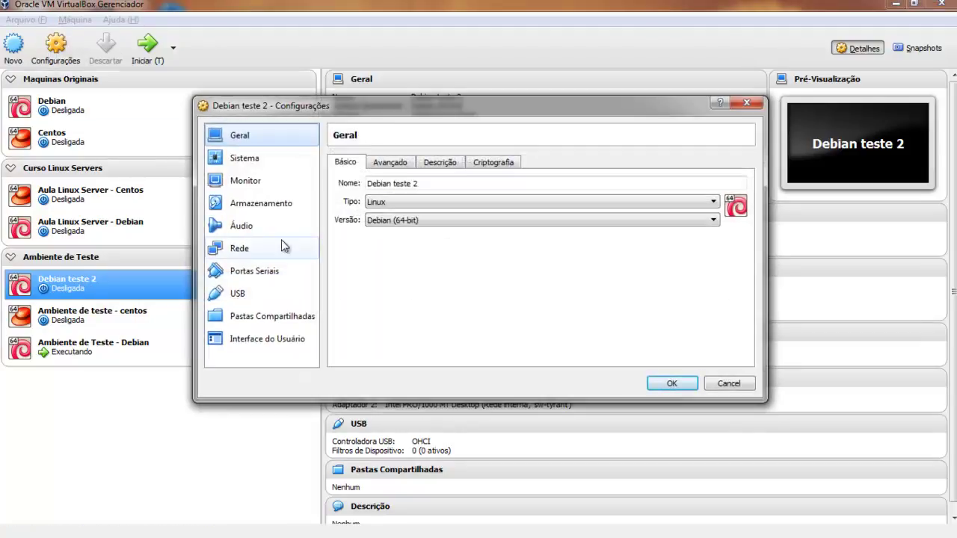
click(271, 247)
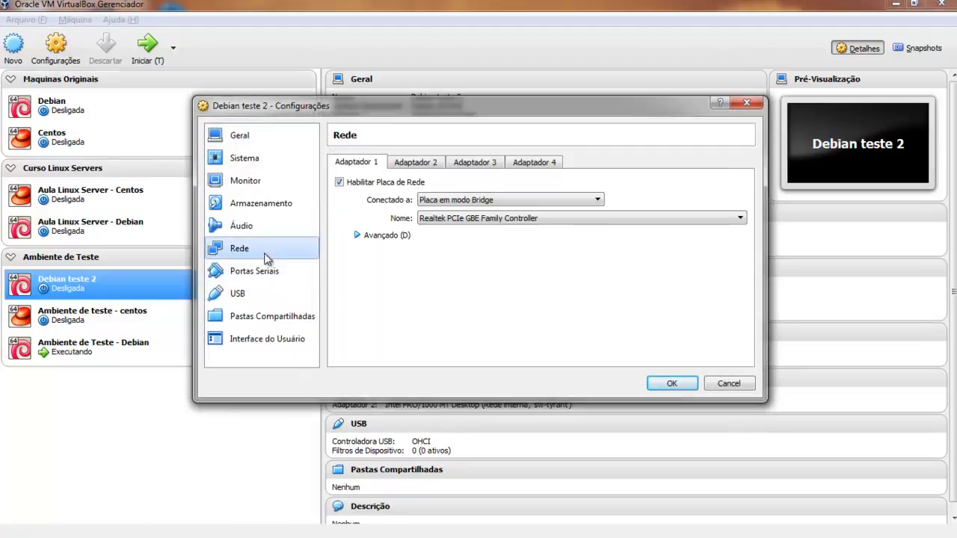
click(423, 162)
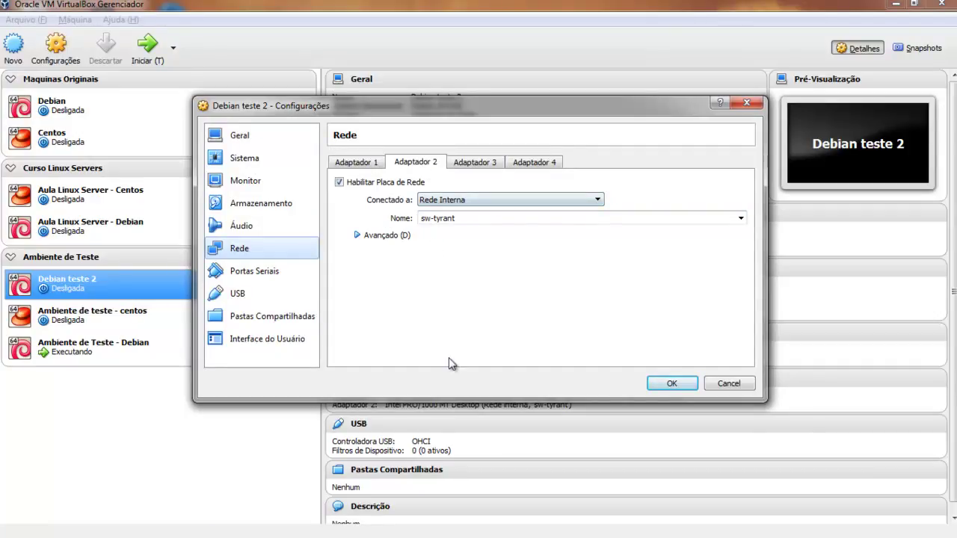
click(677, 385)
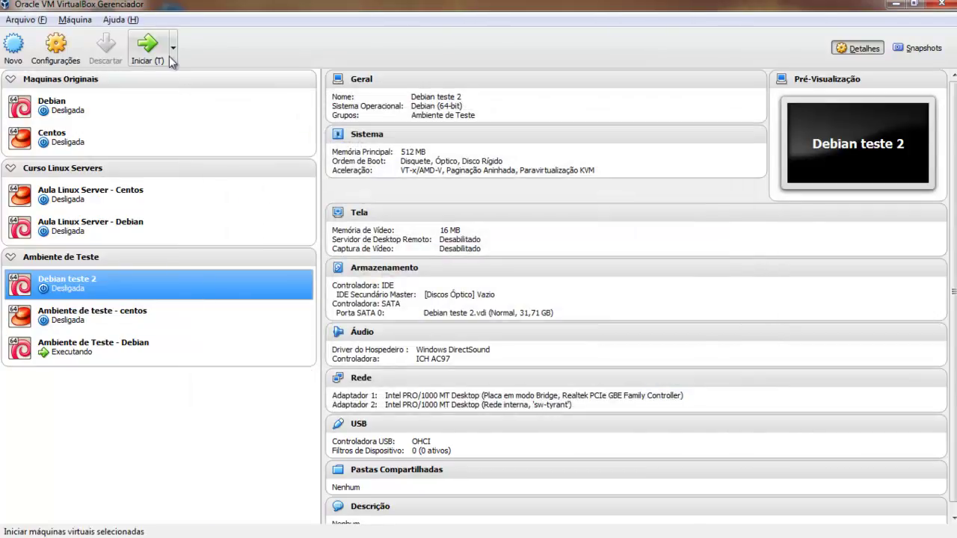
Start Debian teste 2, boot the default GRUB entry, and log in as root.
click(158, 60)
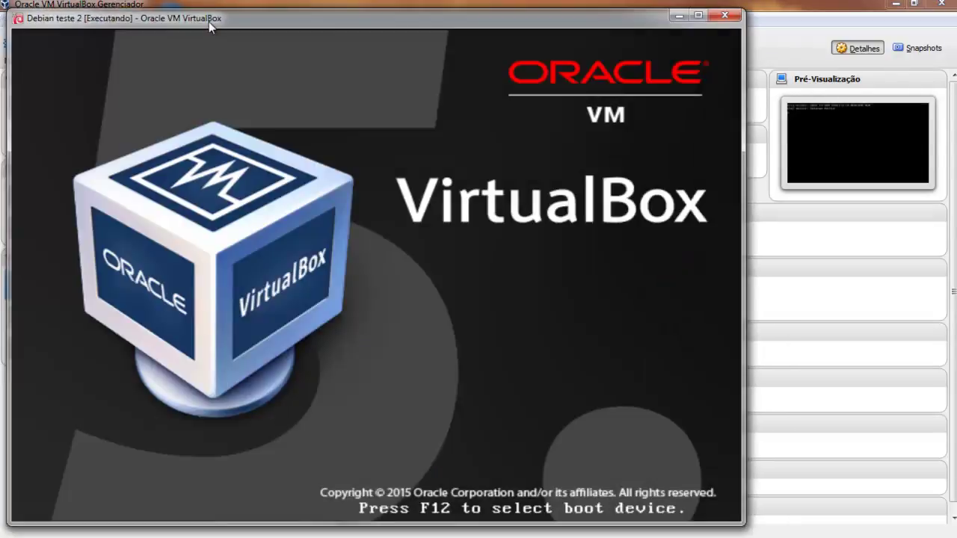
drag(208, 21, 320, 20)
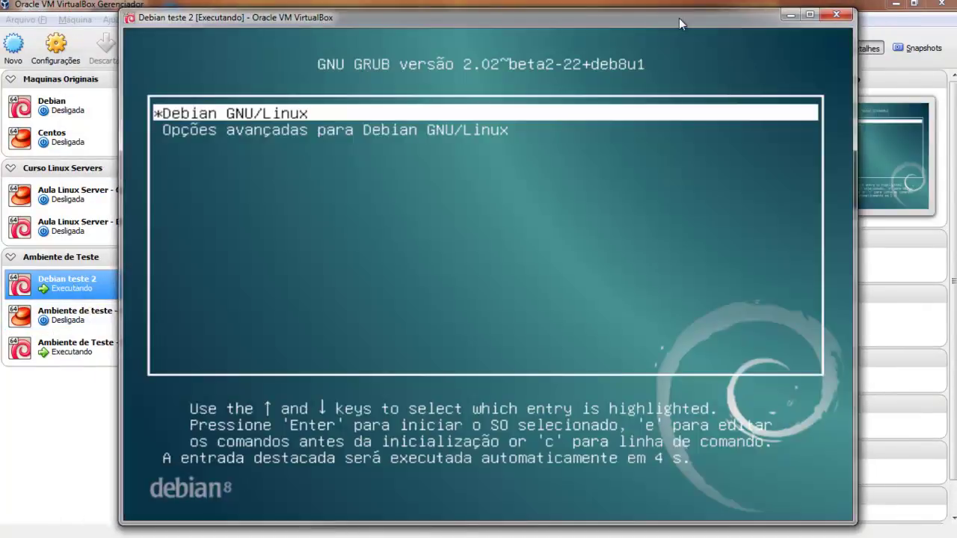
key(Return)
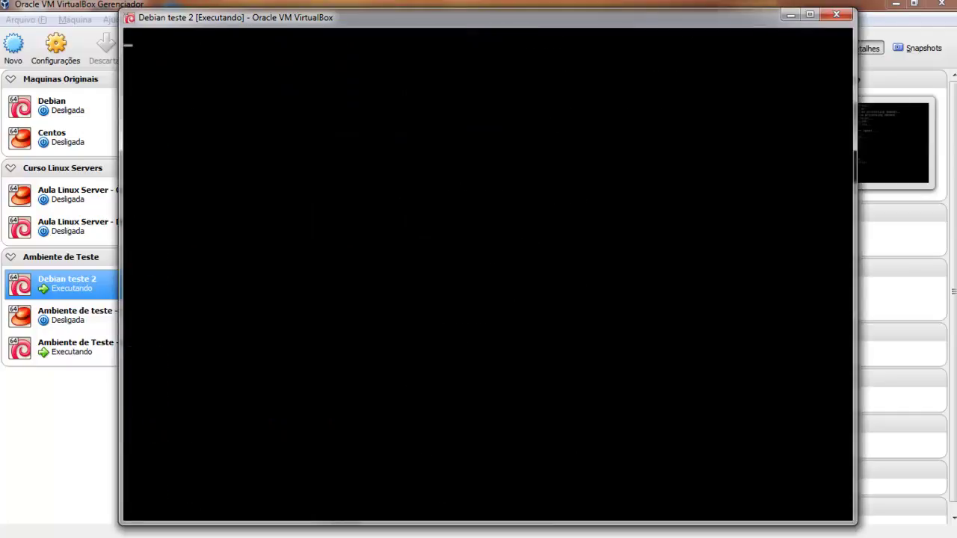
text(root)
key(Return)
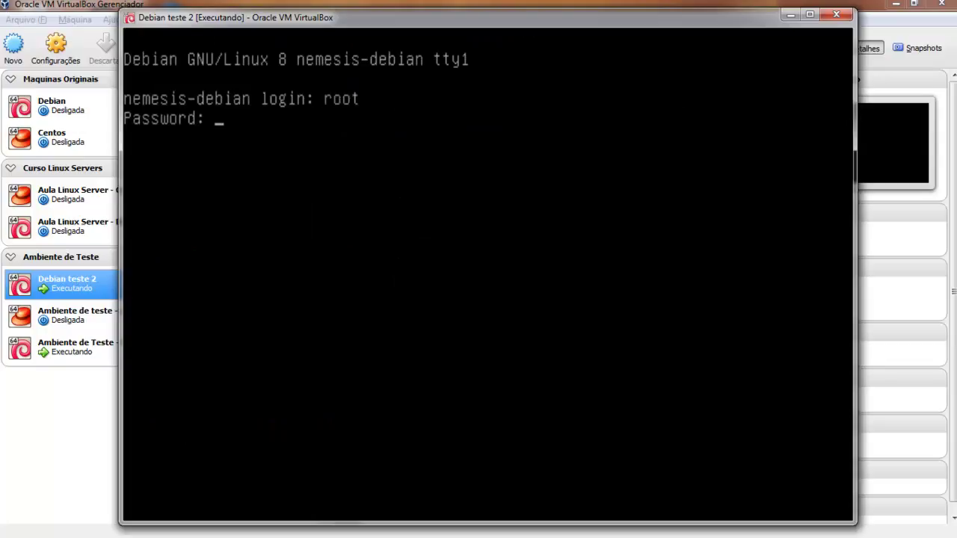
key(Return)
Clear the console, list the network interfaces with ifconfig, and clear again.
text(clear)
key(Return)
text(ifconfig -)
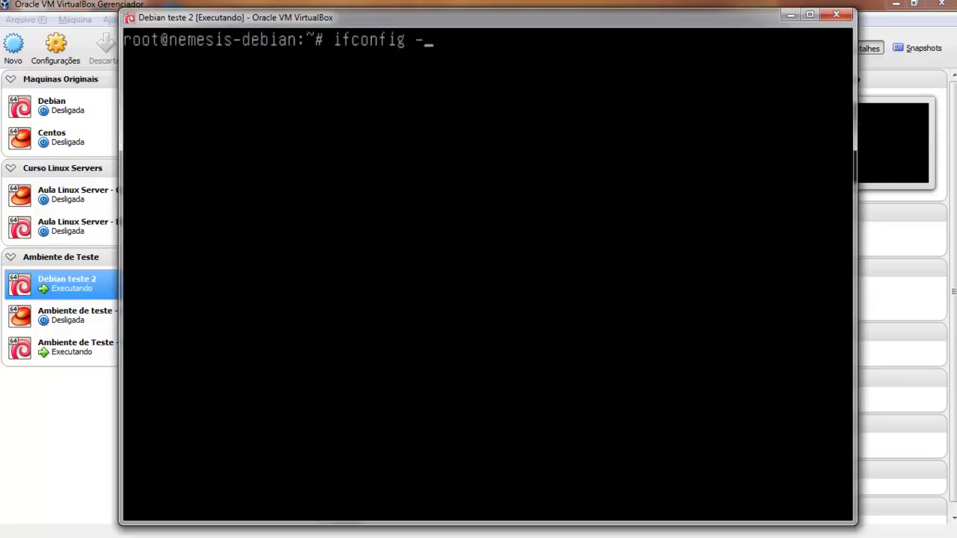
key(Return)
text(clear)
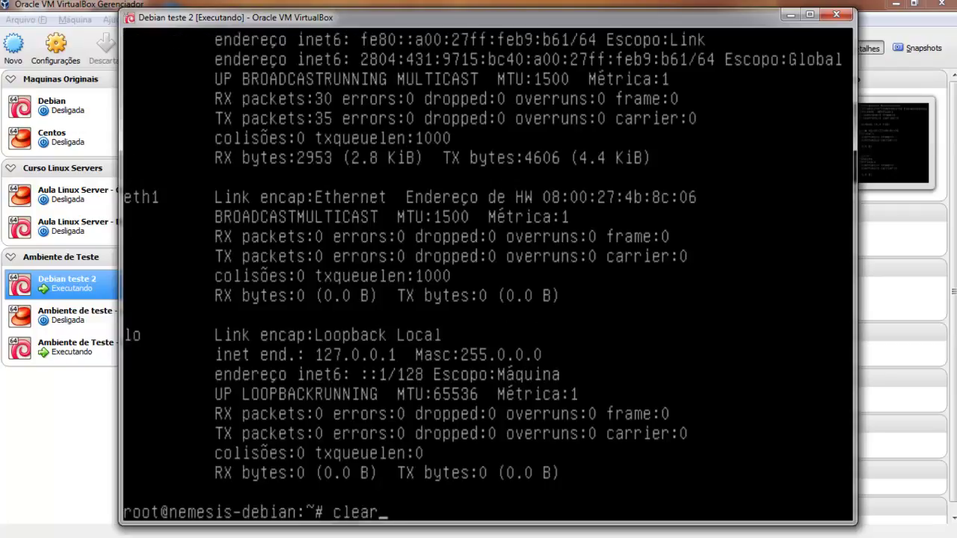
key(Return)
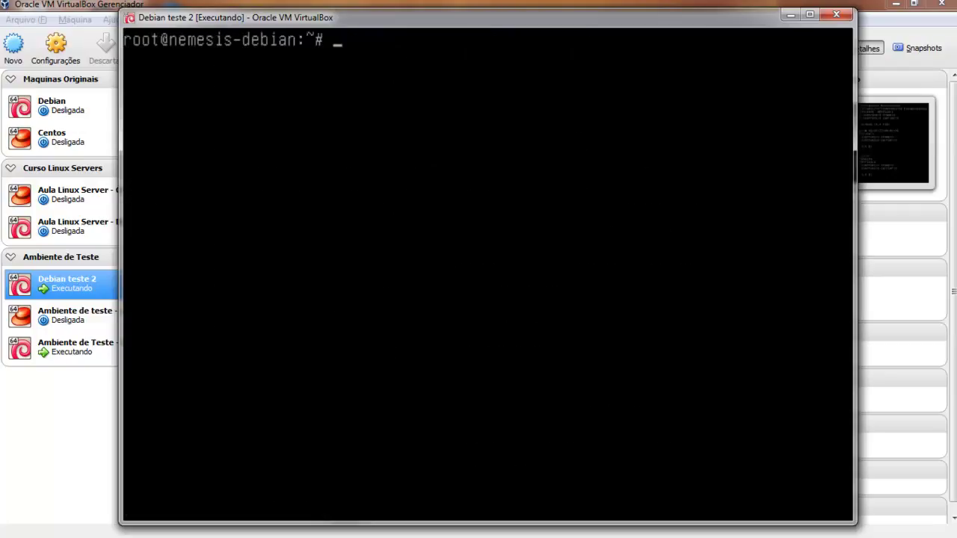
Open /etc/network/interfaces in nano and exit without changes.
text(nano /etc/)
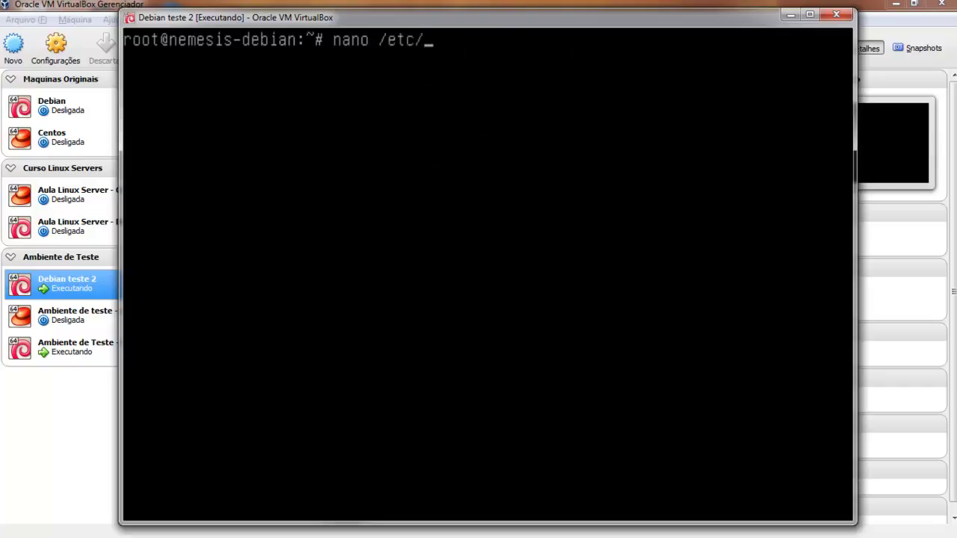
text(nuet)
key(BackSpace)
key(BackSpace)
key(BackSpace)
text(etwork/interfaces)
key(Return)
key(Down)
key(Down)
key(Down)
key(Down)
key(Down)
key(Down)
key(Down)
key(Down)
key(Down)
key(Down)
key(Down)
key(Down)
key(Down)
key(Down)
key(Down)
key(Down)
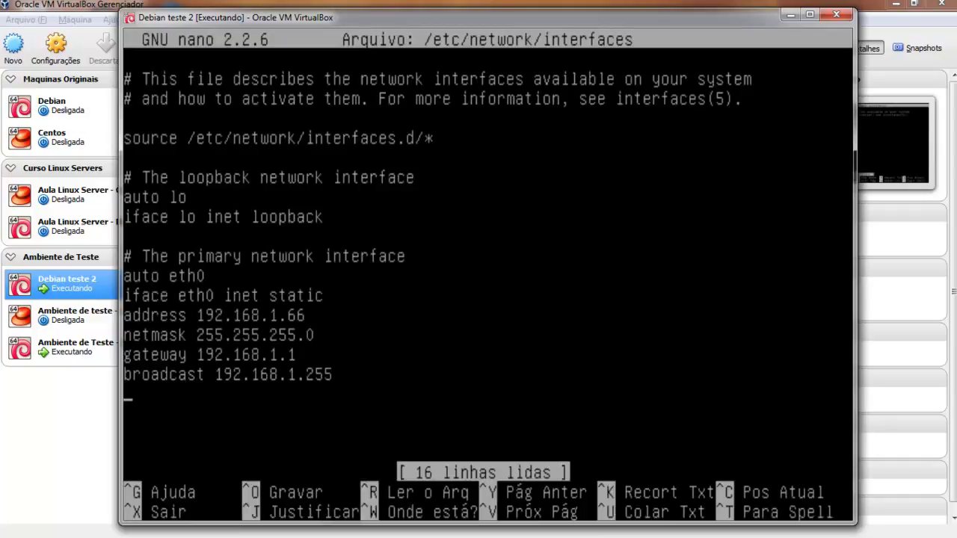
key(ctrl+x)
Reopen /etc/network/interfaces in vim instead of nano.
key(Up)
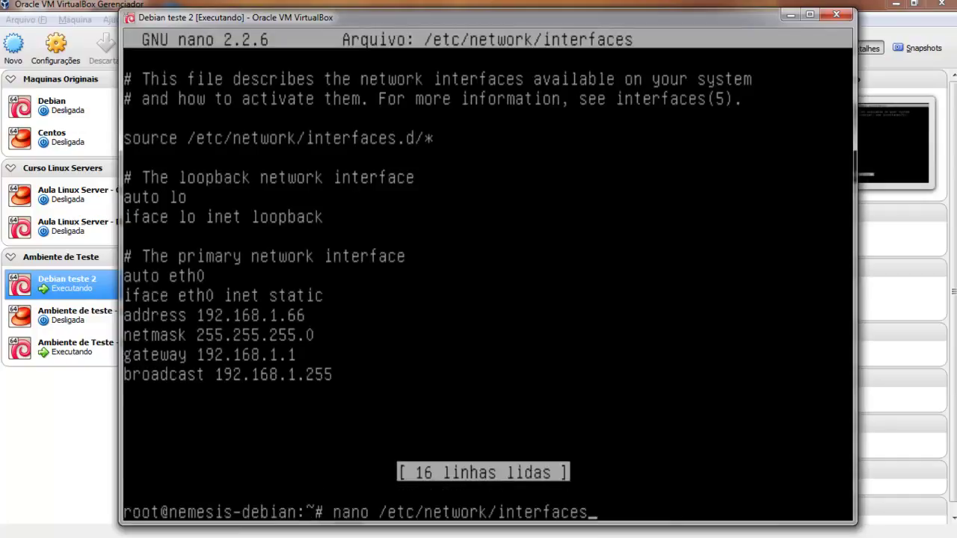
key(Left)
key(Left)
key(Left)
key(Left)
key(Left)
key(Left)
key(Left)
key(Left)
key(Left)
key(Left)
key(Left)
key(Left)
key(Left)
key(Left)
key(Left)
key(Left)
key(Left)
key(Left)
key(Left)
key(Left)
key(BackSpace)
key(BackSpace)
key(BackSpace)
key(BackSpace)
key(BackSpace)
text(vi)
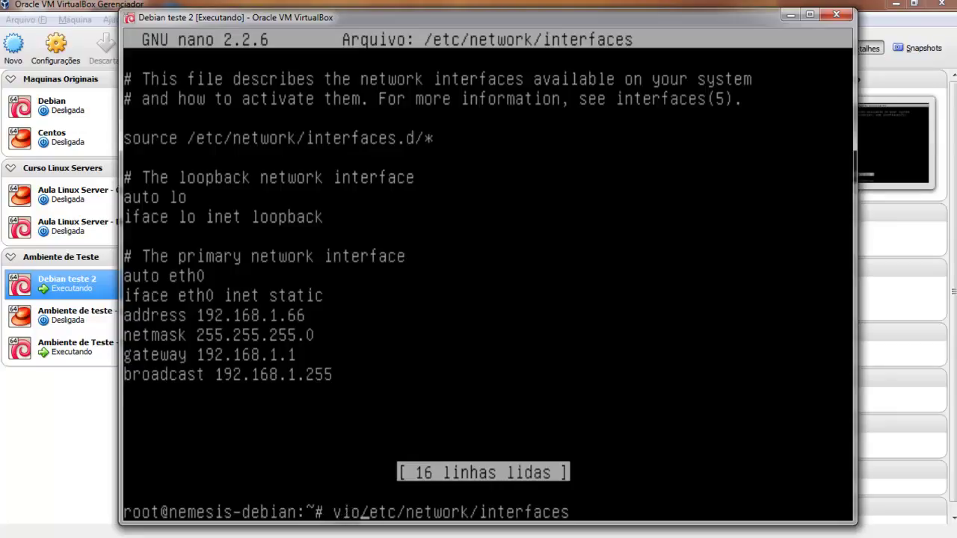
key(Tab)
key(Tab)
text(m)
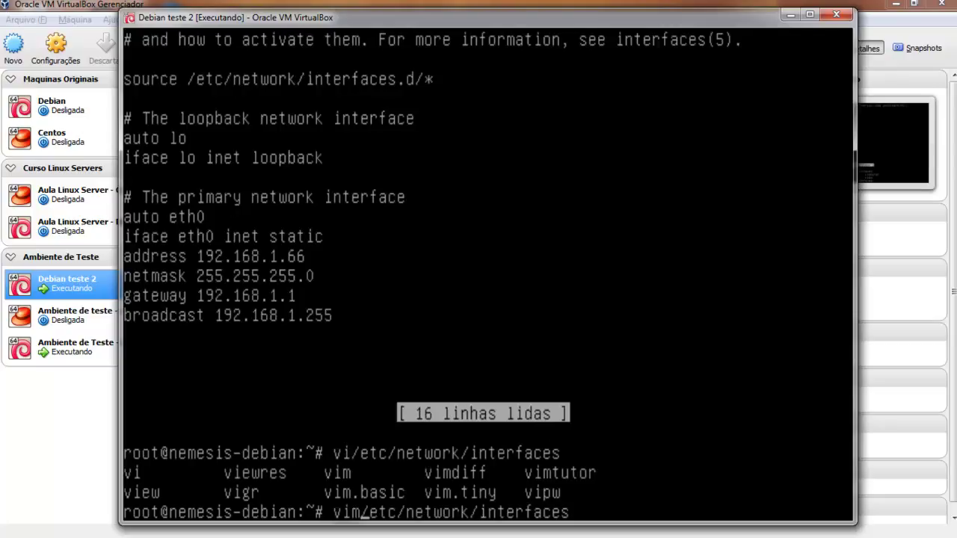
key(Return)
Copy the eth0 stanza and paste a duplicate below it in vim.
key(Down)
key(Down)
key(Down)
key(Down)
key(Down)
key(Down)
key(Down)
key(Down)
key(Down)
key(Down)
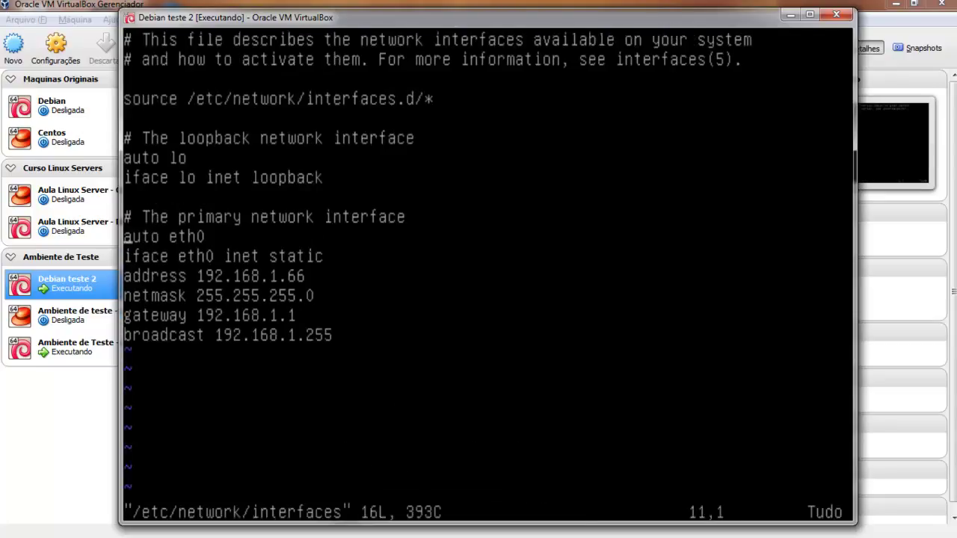
key(v)
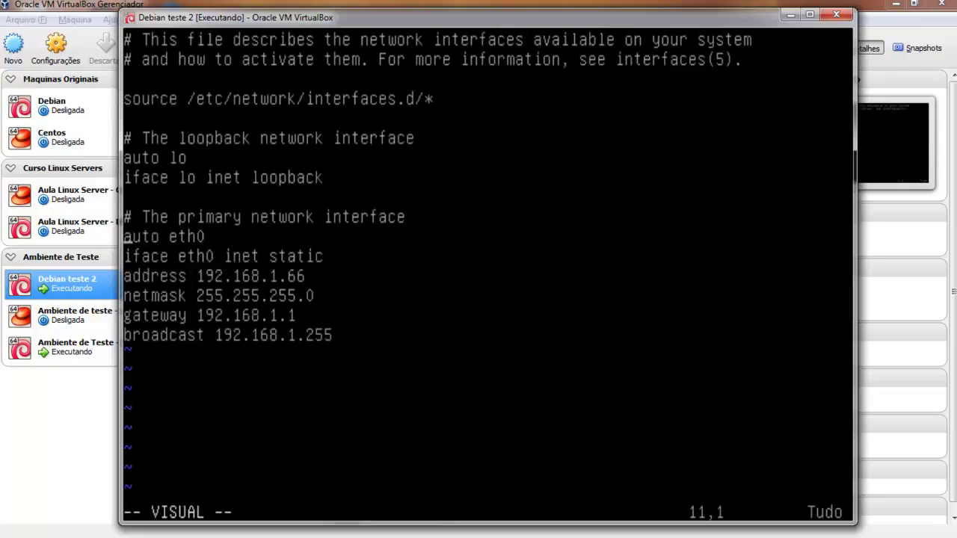
key(Down)
key(Down)
key(Down)
key(Down)
key(Down)
key(Right)
key(Right)
key(Right)
key(Right)
key(Right)
key(Right)
key(Right)
key(Right)
key(Right)
key(Right)
key(Right)
key(Right)
key(Right)
key(Right)
key(Right)
key(Right)
key(Right)
key(Right)
key(Right)
key(Right)
key(Right)
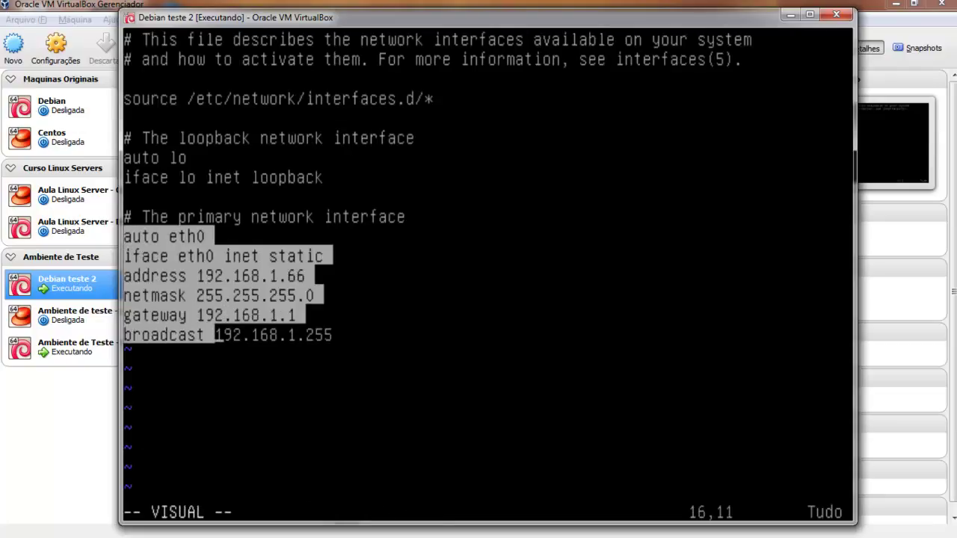
key(y)
key(Down)
key(Down)
key(Down)
key(Down)
key(Down)
key(Right)
key(Right)
key(Right)
key(Right)
key(Right)
key(Right)
key(Right)
key(Right)
key(Right)
key(Right)
key(Right)
key(Right)
key(Right)
key(Right)
key(Right)
key(Right)
key(Right)
key(Right)
key(Right)
key(Right)
key(Right)
key(Right)
key(a)
key(Return)
key(Return)
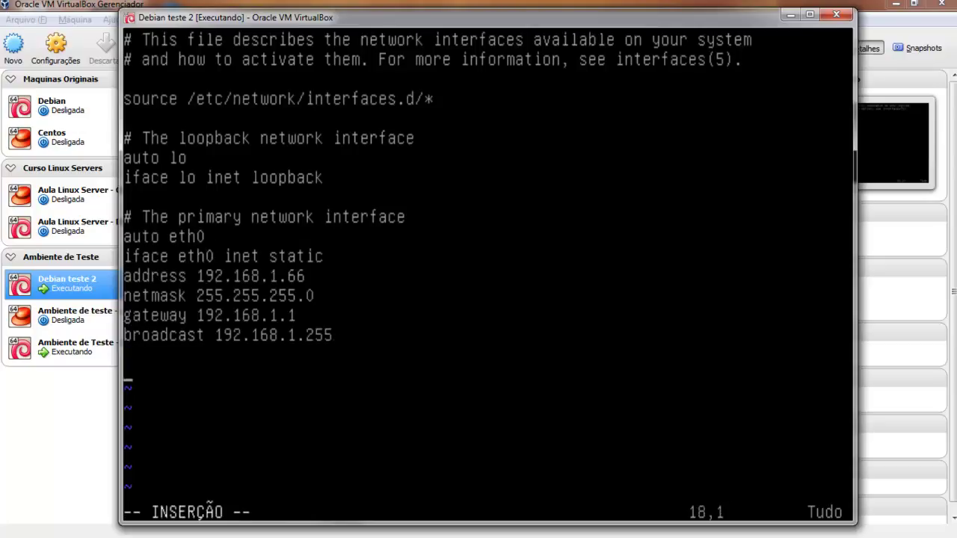
key(Escape)
key(p)
Rename the pasted stanza's auto and iface lines from eth0 to eth1.
key(Down)
key(Up)
key(Right)
Set the eth1 address to 172.16.10.1 and delete its broadcast line.
key(Right)
key(Right)
key(Right)
key(Right)
key(Right)
key(Right)
key(Right)
key(a)
key(BackSpace)
text(1)
key(Down)
key(Down)
key(Up)
key(BackSpace)
text(1)
key(Down)
key(Right)
key(Right)
key(Right)
key(Right)
key(Right)
key(Right)
key(Right)
key(Right)
key(Right)
key(Right)
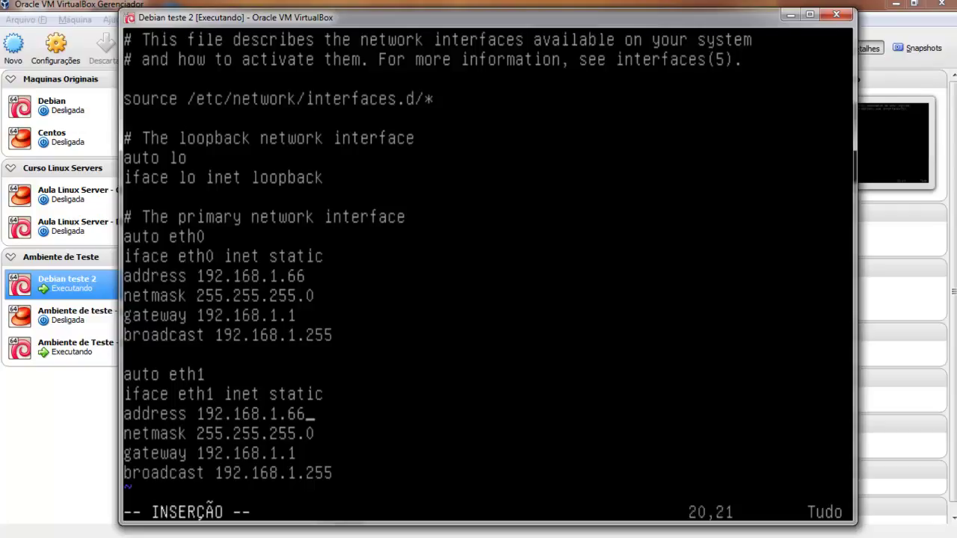
key(BackSpace)
key(BackSpace)
key(BackSpace)
key(BackSpace)
key(BackSpace)
key(BackSpace)
key(BackSpace)
key(BackSpace)
key(BackSpace)
key(BackSpace)
key(BackSpace)
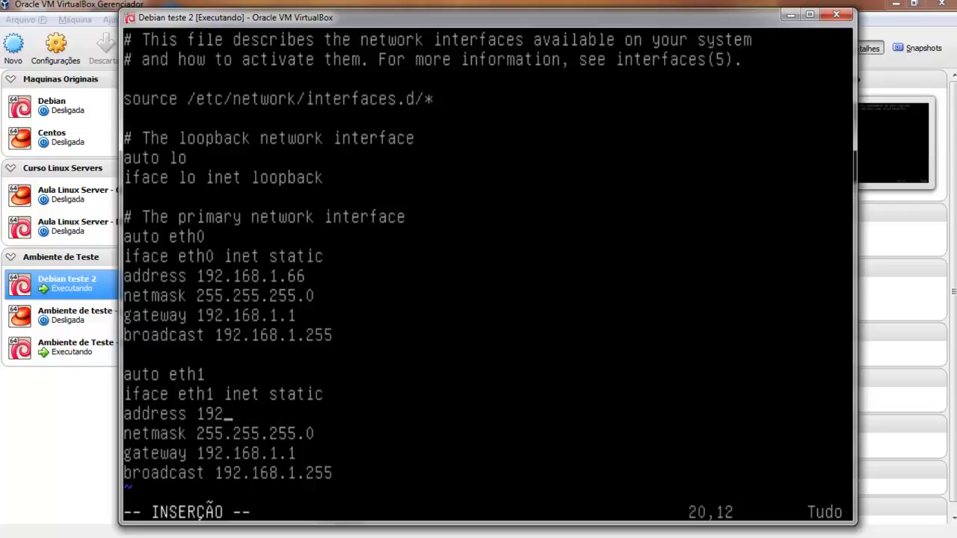
text(72.16.10.1)
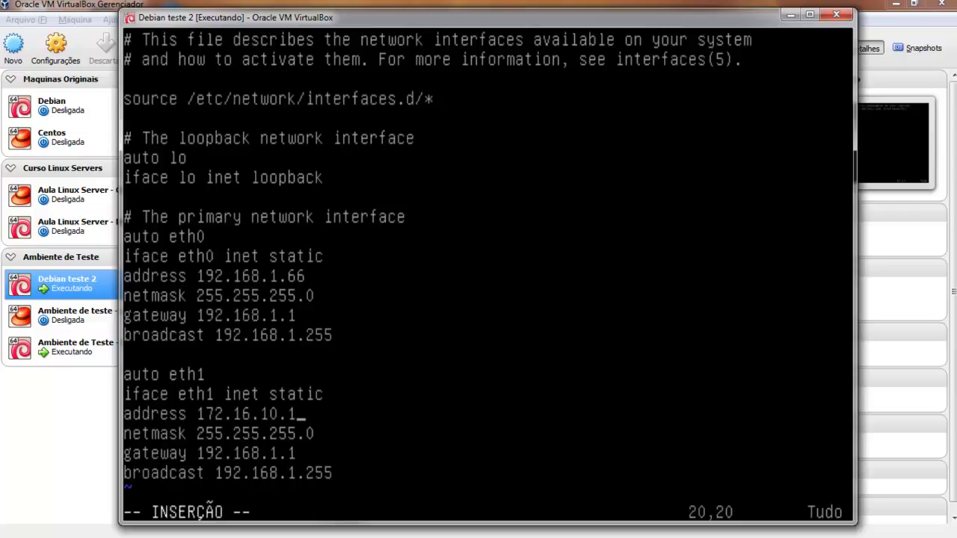
key(Down)
key(Down)
key(Down)
key(Up)
key(Down)
key(End)
key(BackSpace)
key(BackSpace)
key(BackSpace)
key(BackSpace)
key(BackSpace)
key(BackSpace)
key(BackSpace)
key(BackSpace)
key(BackSpace)
key(BackSpace)
key(BackSpace)
key(BackSpace)
key(BackSpace)
key(BackSpace)
key(BackSpace)
key(BackSpace)
key(BackSpace)
key(BackSpace)
key(BackSpace)
key(BackSpace)
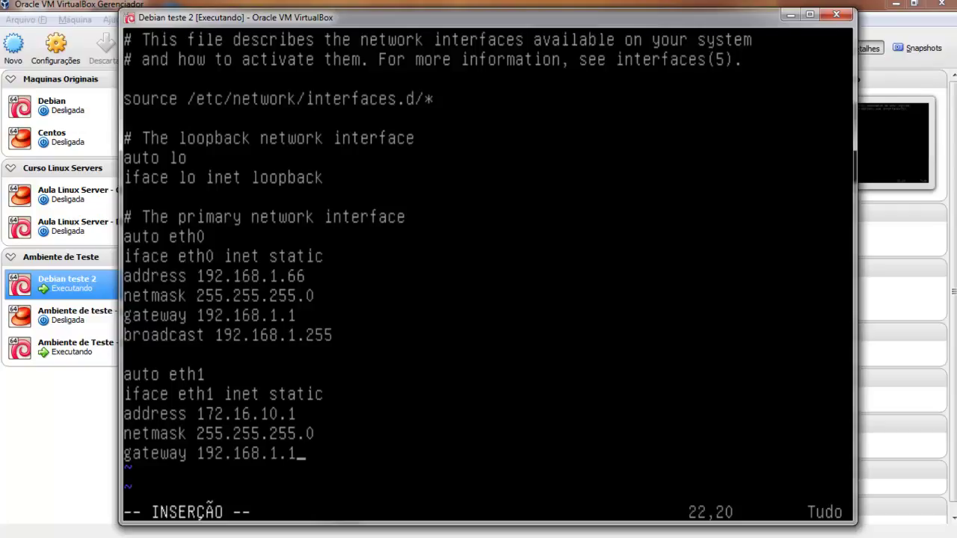
Save the interfaces file with :wq and type /etc/init.d/networking restart.
key(Escape)
text(:wq)
key(Return)
text(/etc/init.d/networking o)
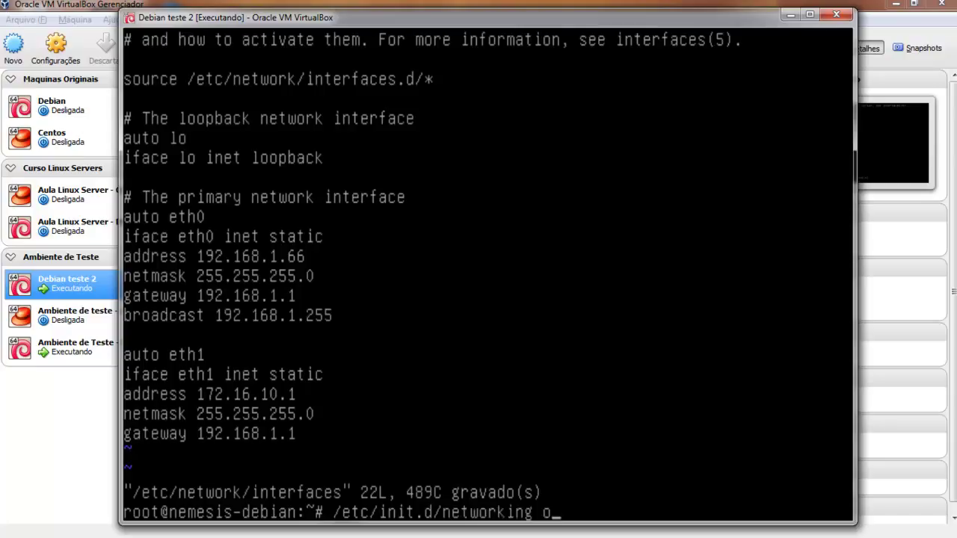
key(BackSpace)
text(restart)
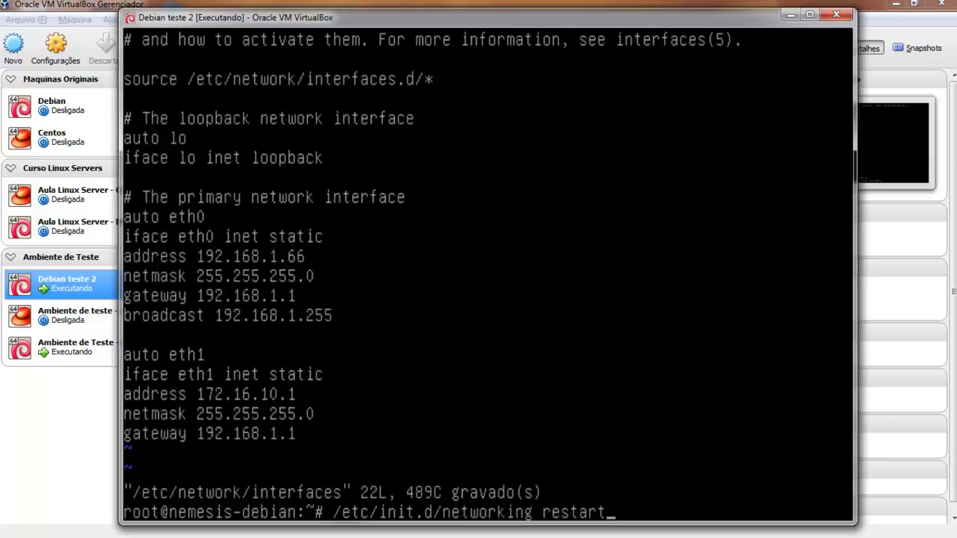
Restart networking and check with ifconfig that eth1 holds 172.16.10.1.
key(Return)
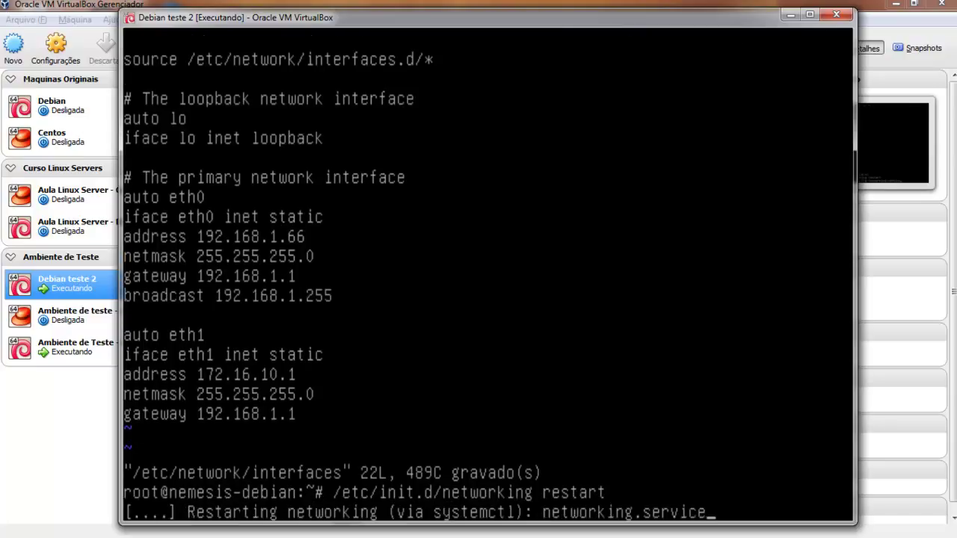
text(ifconfig)
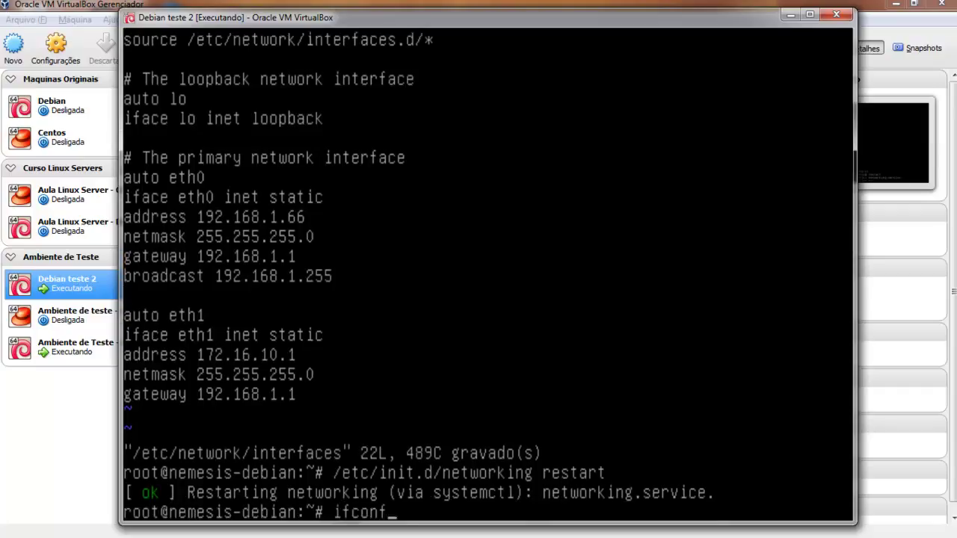
key(Return)
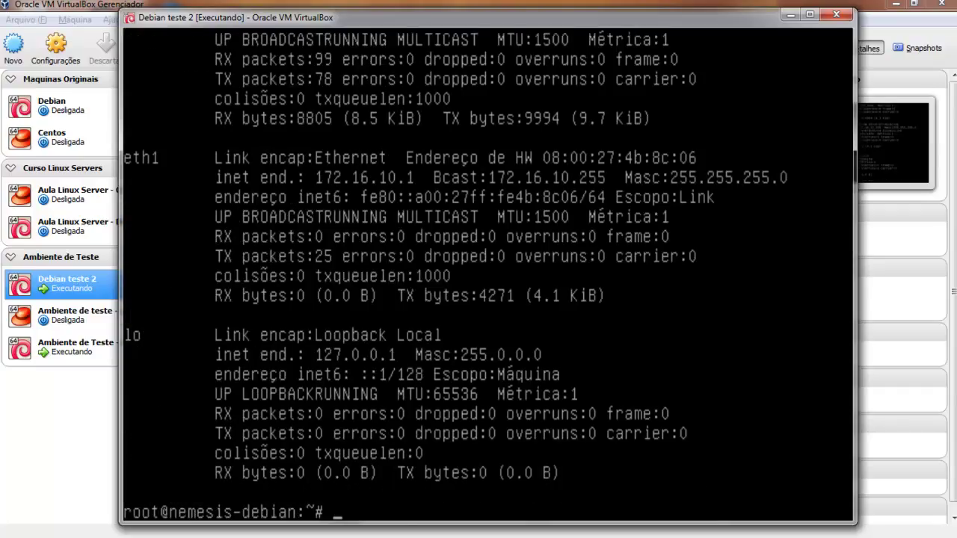
Clear the terminal back to an empty root prompt.
text(clear)
key(Return)
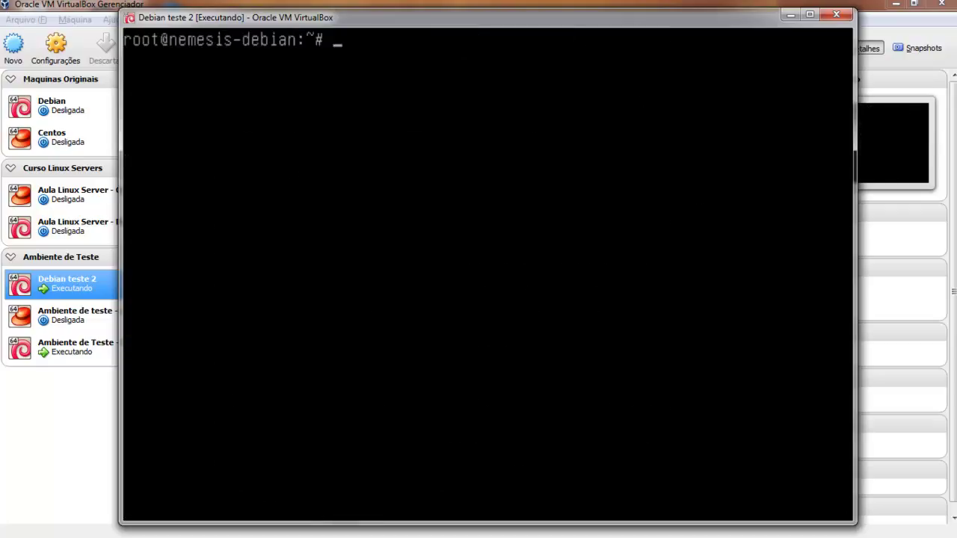
text(EN)
key(BackSpace)
key(BackSpace)
text(NAT)
key(BackSpace)
key(BackSpace)
key(BackSpace)
Maximize the VM window and enable forwarding with echo 1 > /proc/sys/net/ipv4/ip_forward.
text(eh)
key(BackSpace)
click(809, 14)
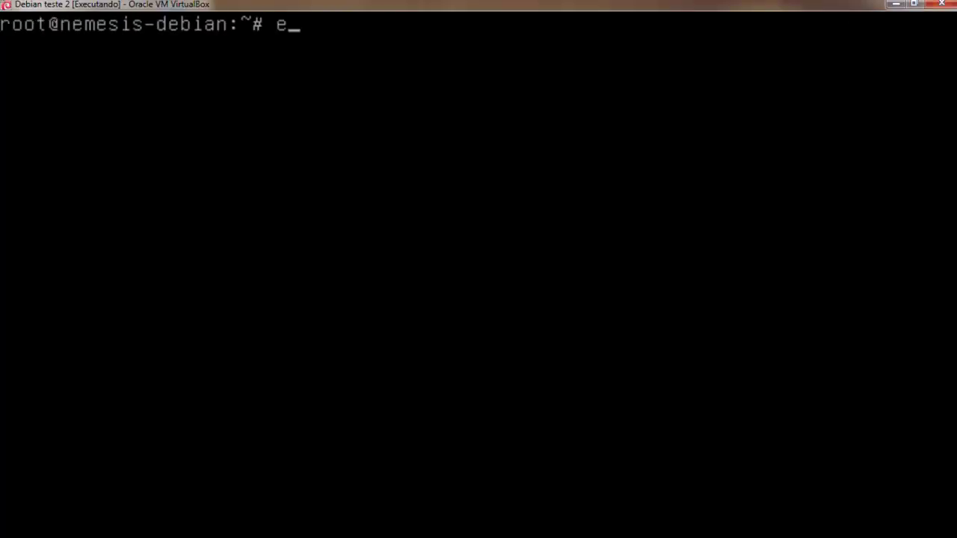
text(cho)
text( 1 :>)
key(BackSpace)
key(BackSpace)
text(> )
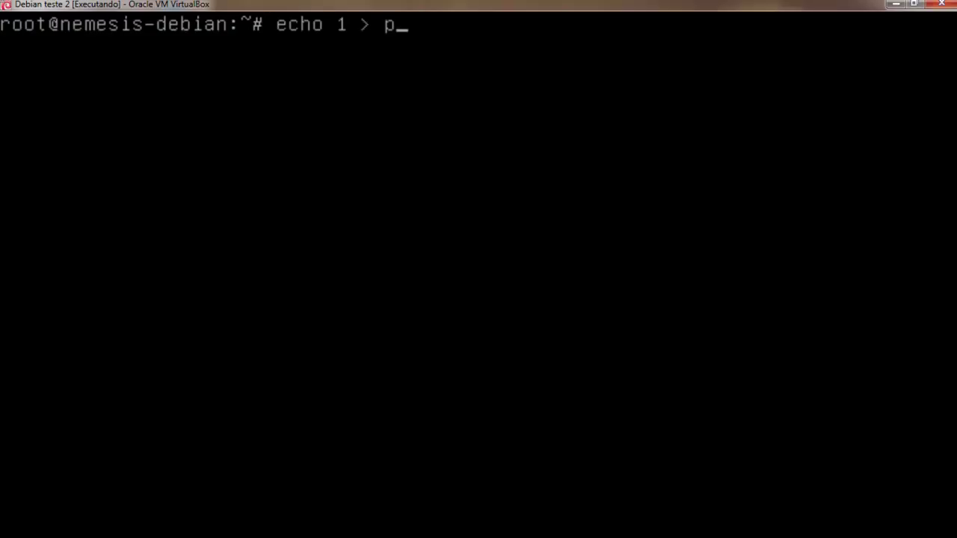
text(/proc/sysn)
key(BackSpace)
text(/net)
key(BackSpace)
key(BackSpace)
text(net/)
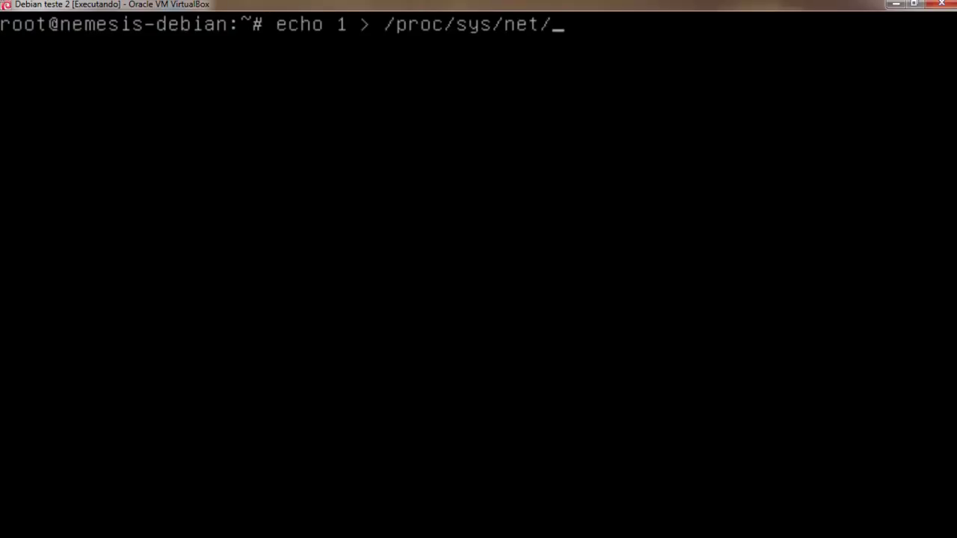
text(ipv4/ip_forward)
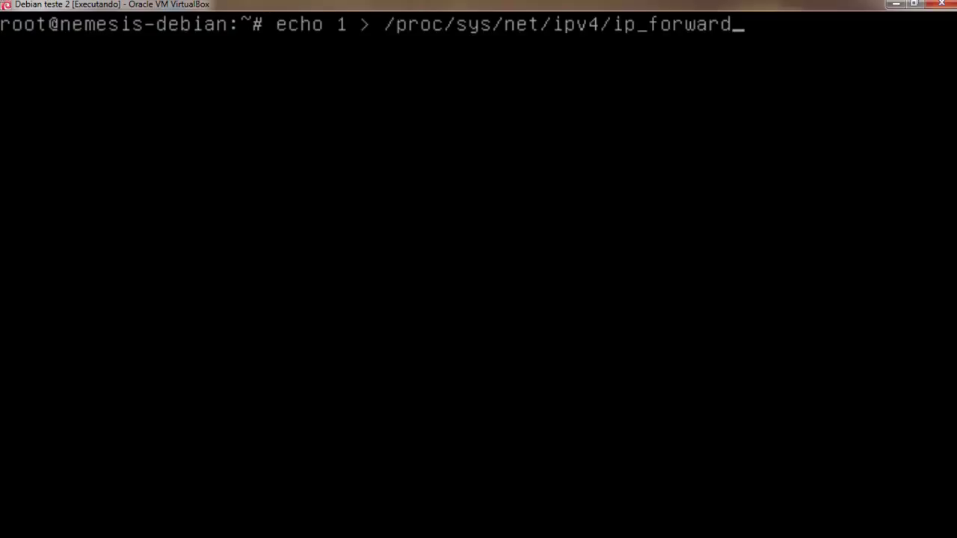
key(Return)
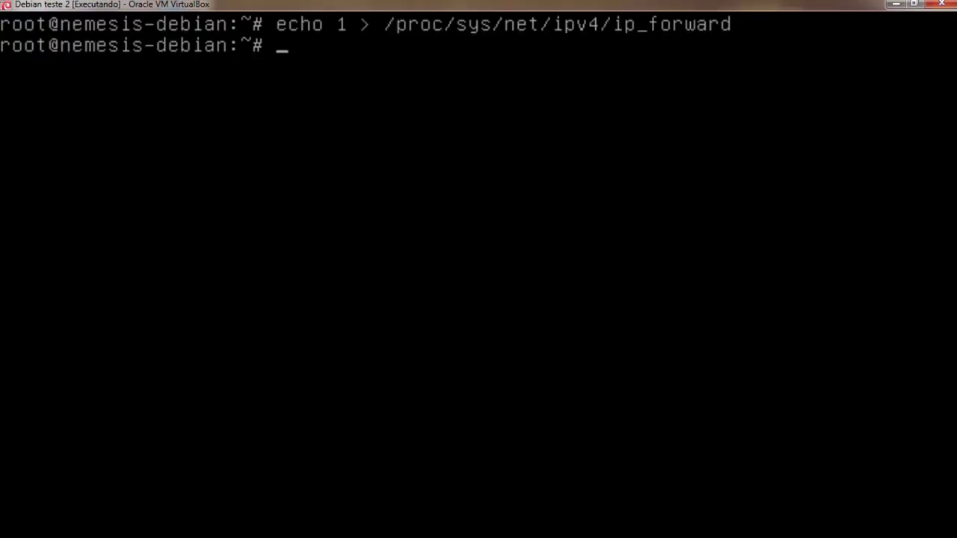
Add the iptables nat POSTROUTING MASQUERADE rule for 172.16.10.0/24 out eth0.
text(iptables)
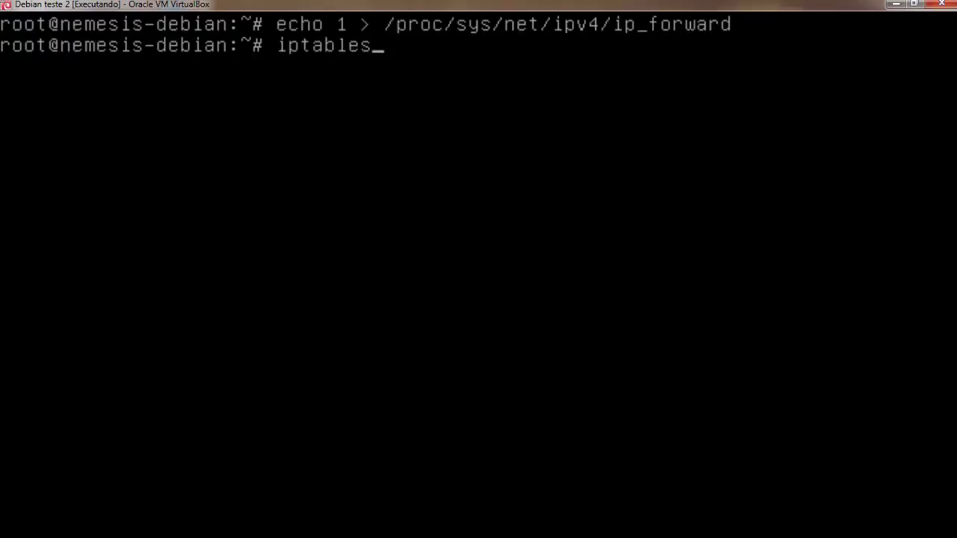
text( -t nat -A POSTROUTING =-)
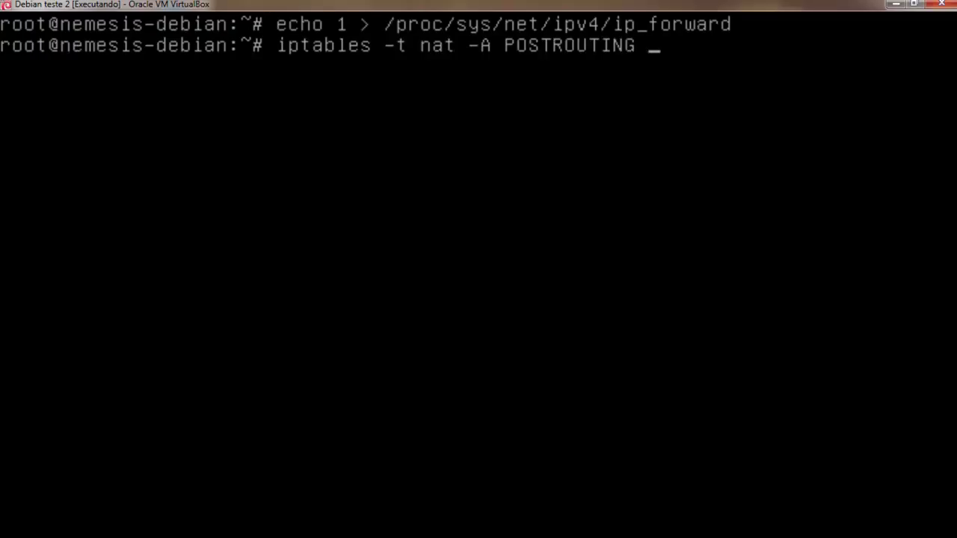
key(BackSpace)
key(BackSpace)
text(-s)
text( 18)
key(BackSpace)
text(72.)
text(0)
key(BackSpace)
text(6.10)
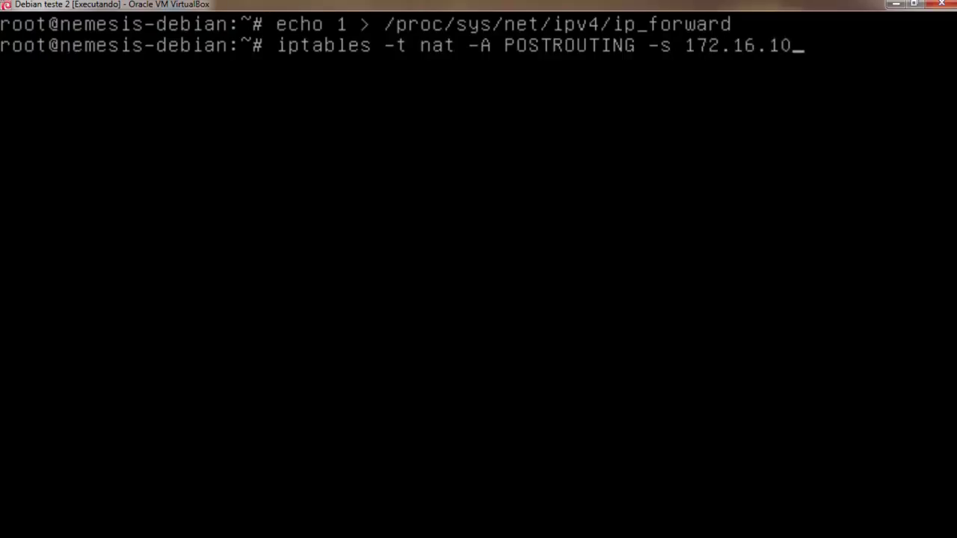
text(.0/24 -O)
key(BackSpace)
text(o eth0 -j MASQUERADE)
key(Return)
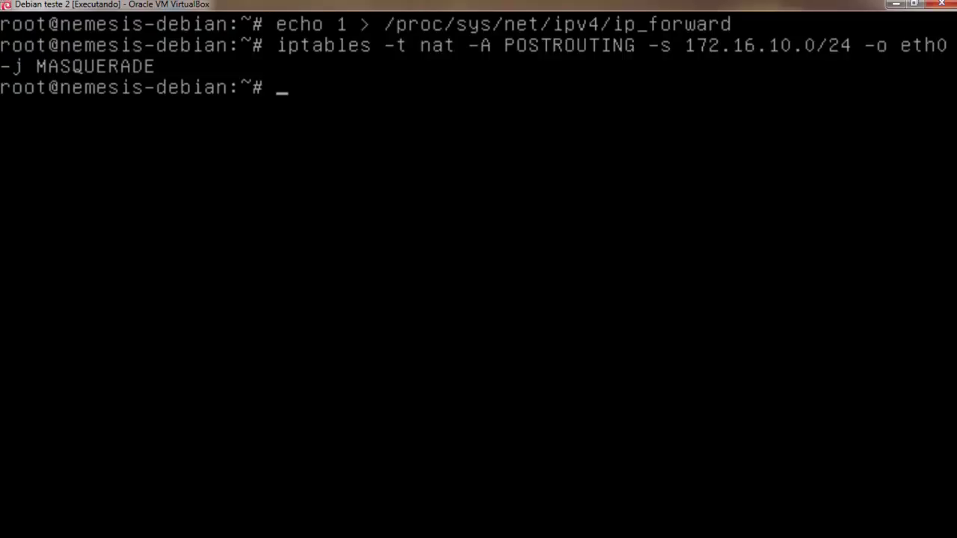
text(ifconfig)
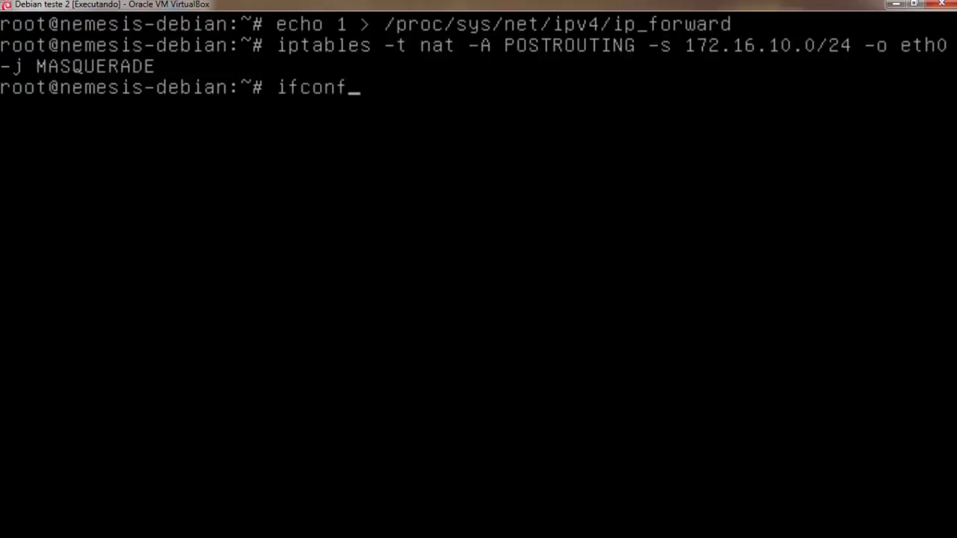
key(Return)
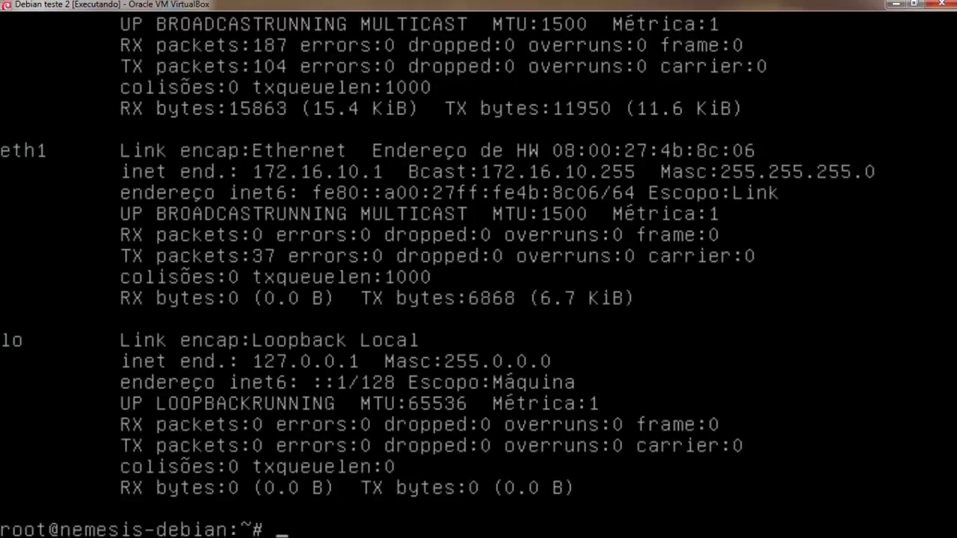
text(ping www.google.com.br)
key(Return)
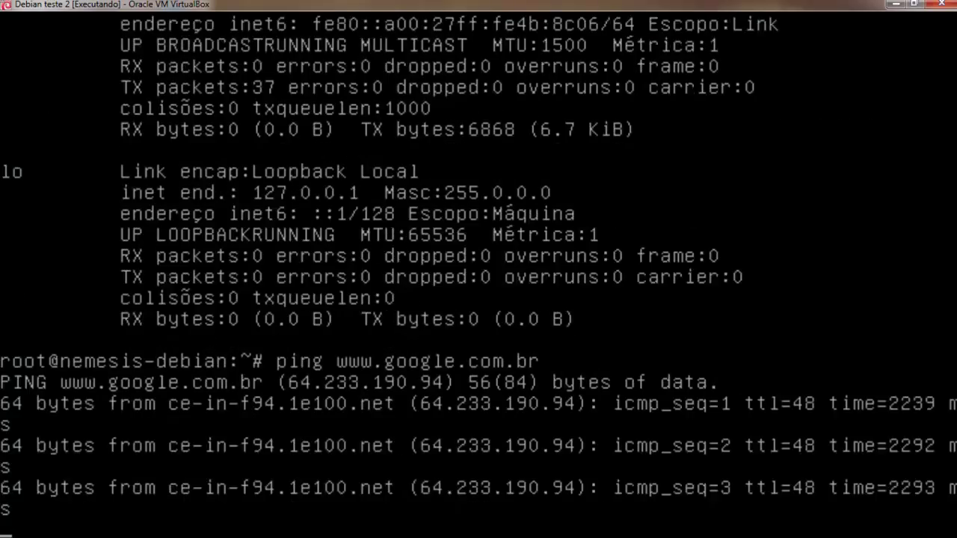
key(ctrl+c)
text(clear)
key(Return)
key(Return)
key(Return)
key(Return)
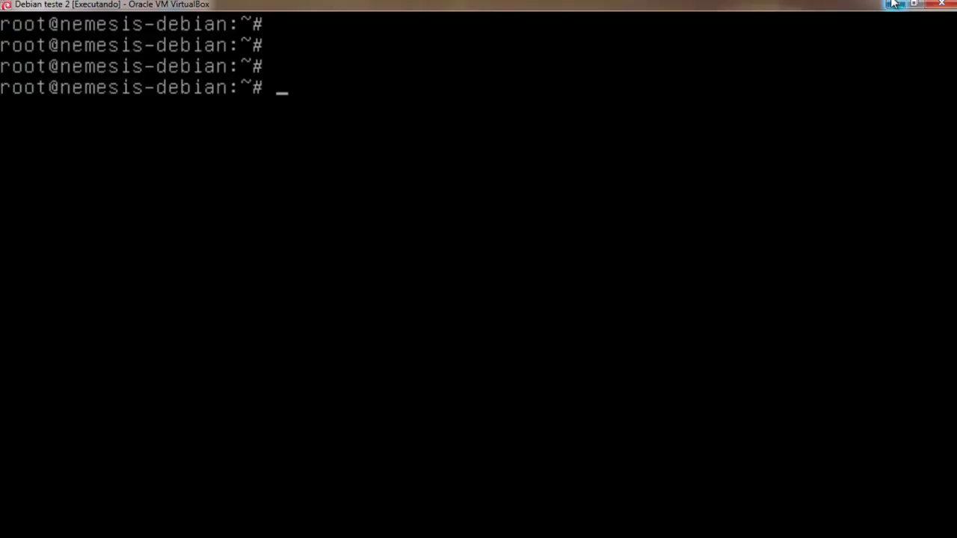
Restore the VM window, start Ambiente de teste - centos, and boot its default GRUB entry.
drag(658, 4, 710, 65)
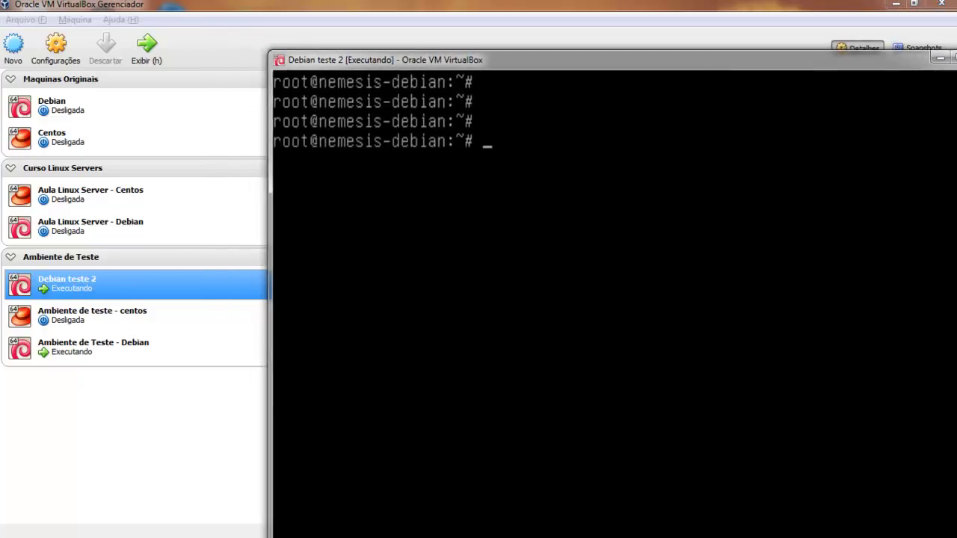
click(88, 312)
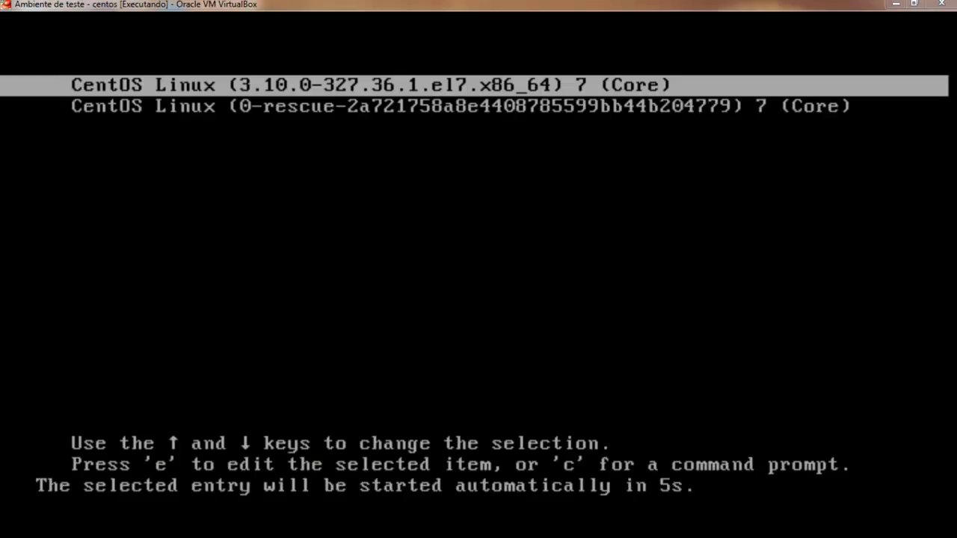
key(Return)
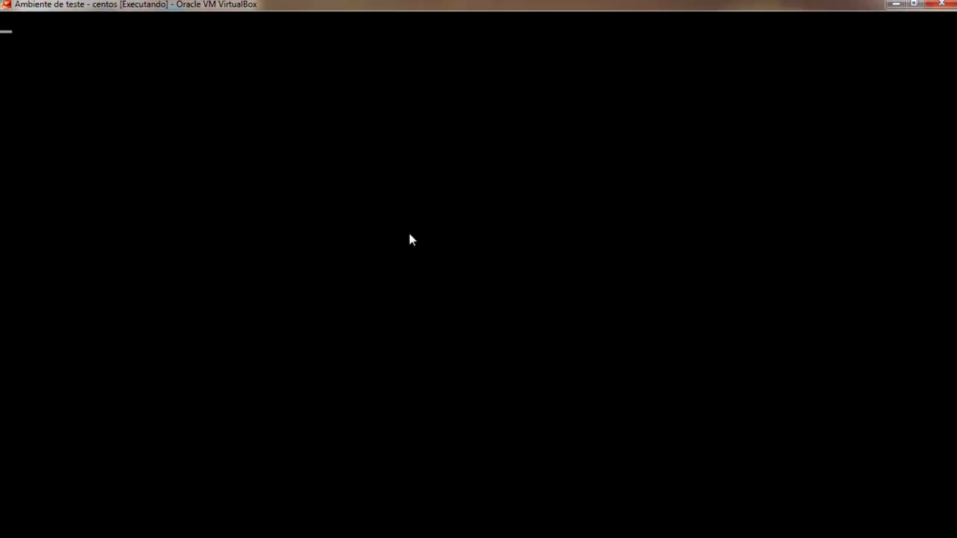
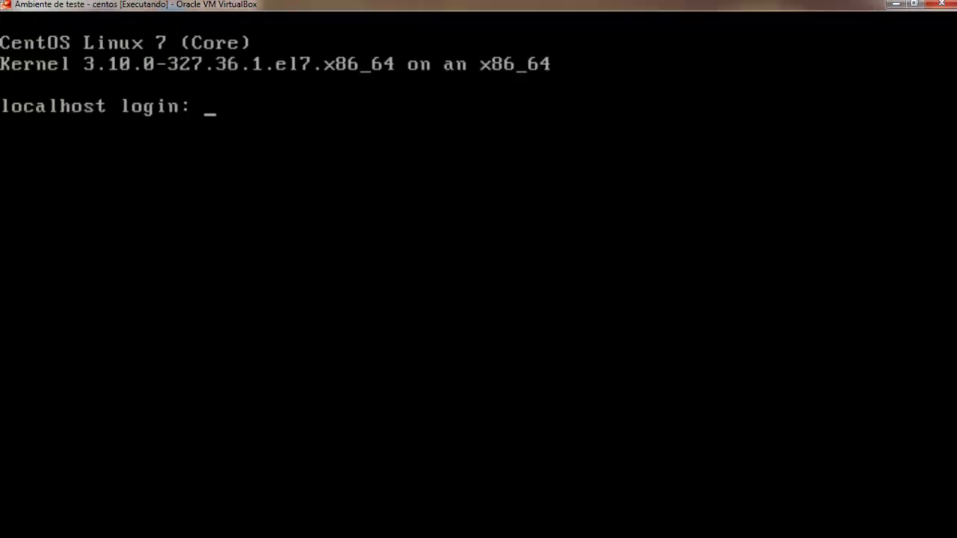
text(root)
key(Return)
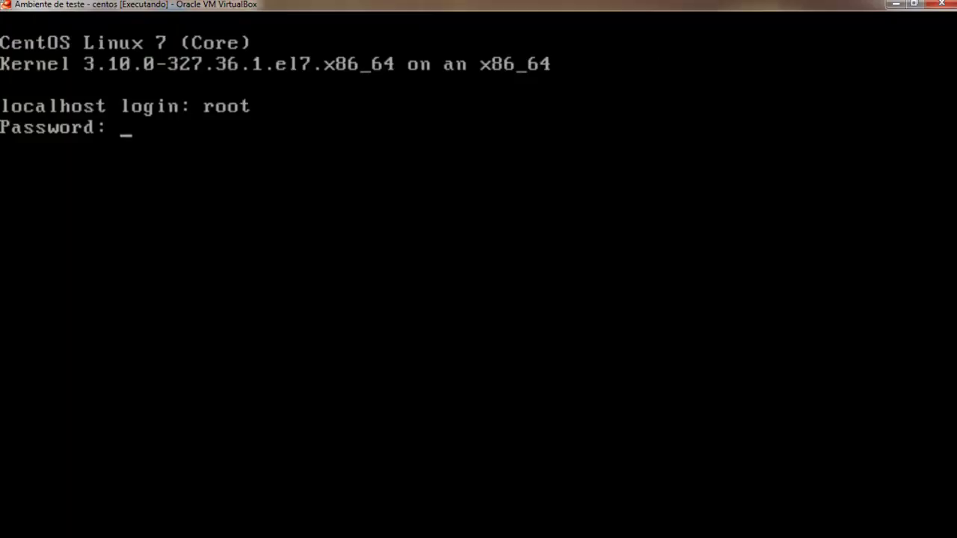
key(Return)
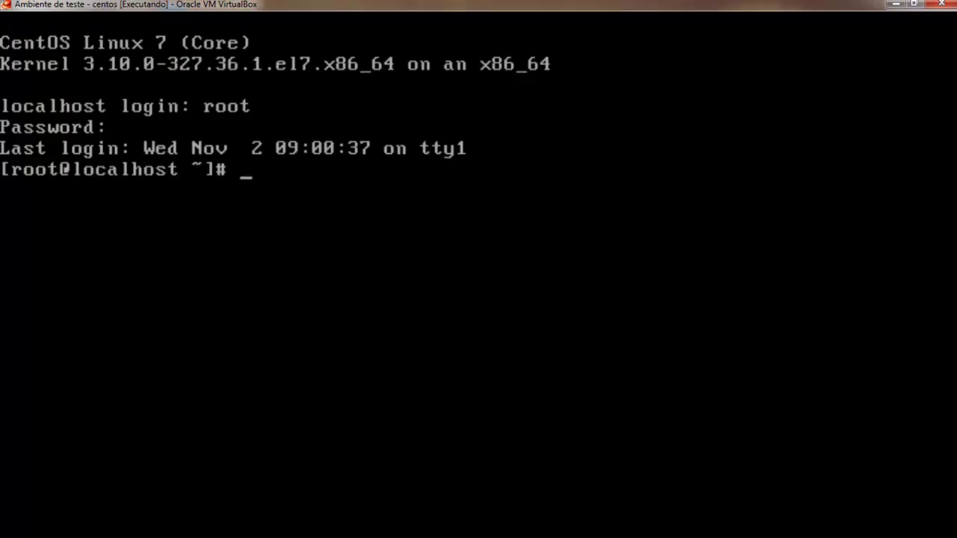
text(ping www.goo)
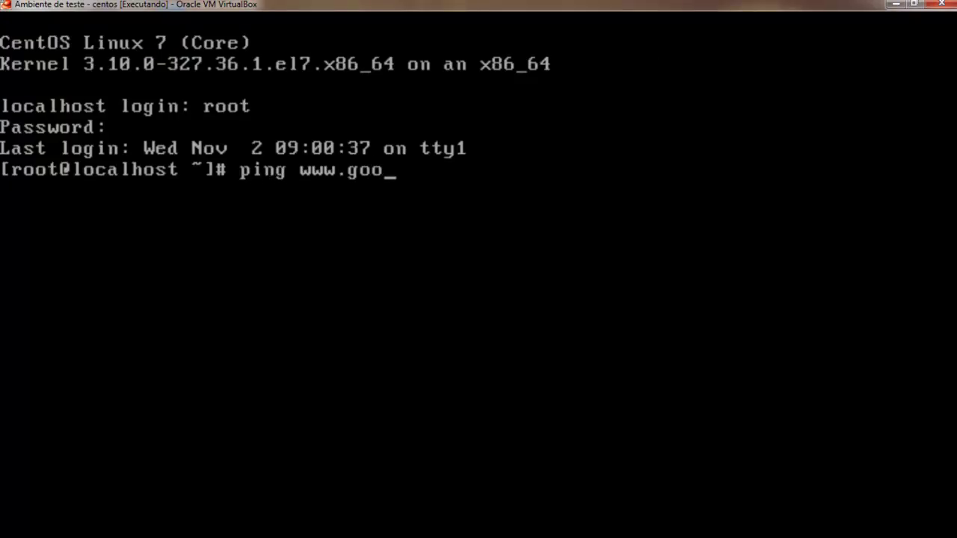
text(gle.com.br)
key(Return)
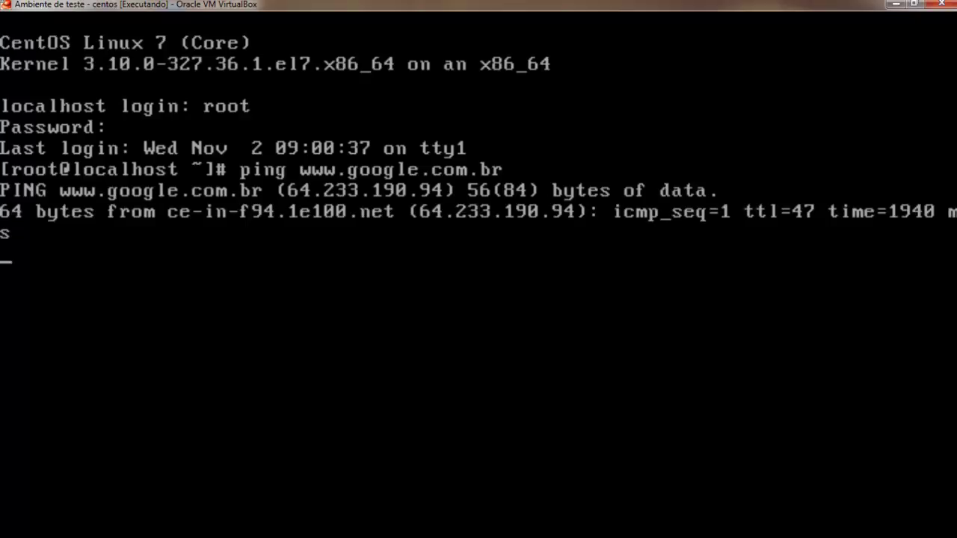
key(ctrl+c)
Clear the screen and list interfaces, showing enp0s3 at 172.16.10.254/255.255.255.0.
text(cleare)
key(Return)
text(clear)
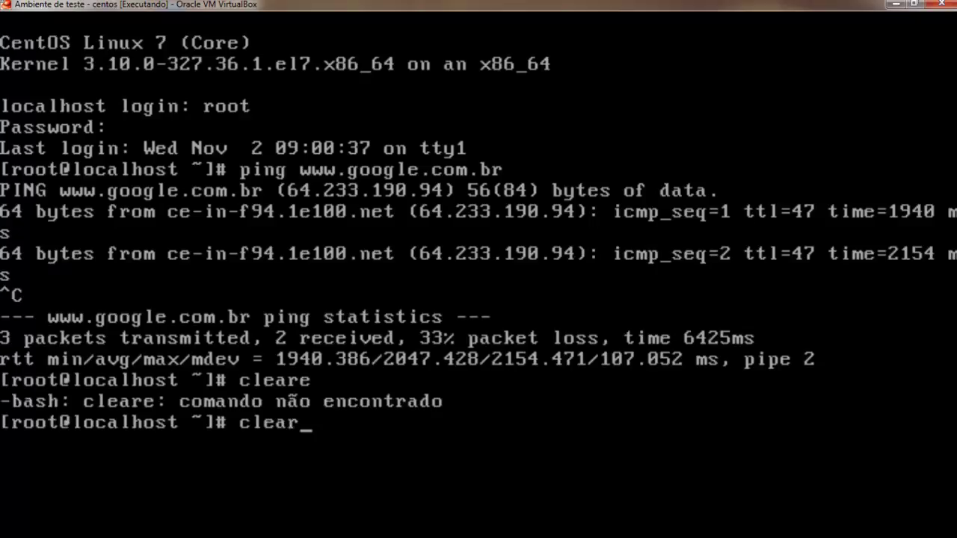
key(Return)
text(ifconfig)
key(Return)
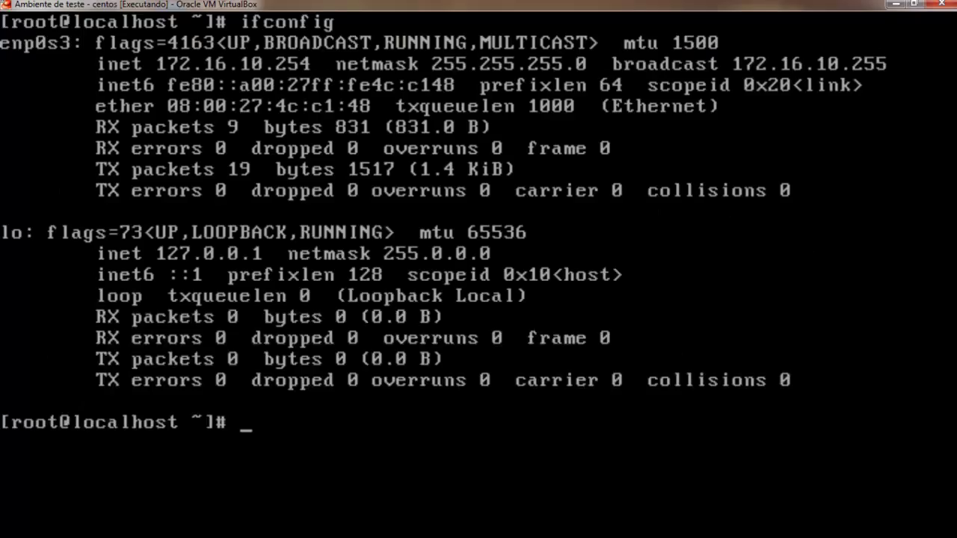
Print /etc/sysconfig/network-scripts/ifcfg-enp0s3 and scroll back to review IP 172.16.10.254 and gateway 172.16.10.1.
text(cat /etc/sysconfig/)
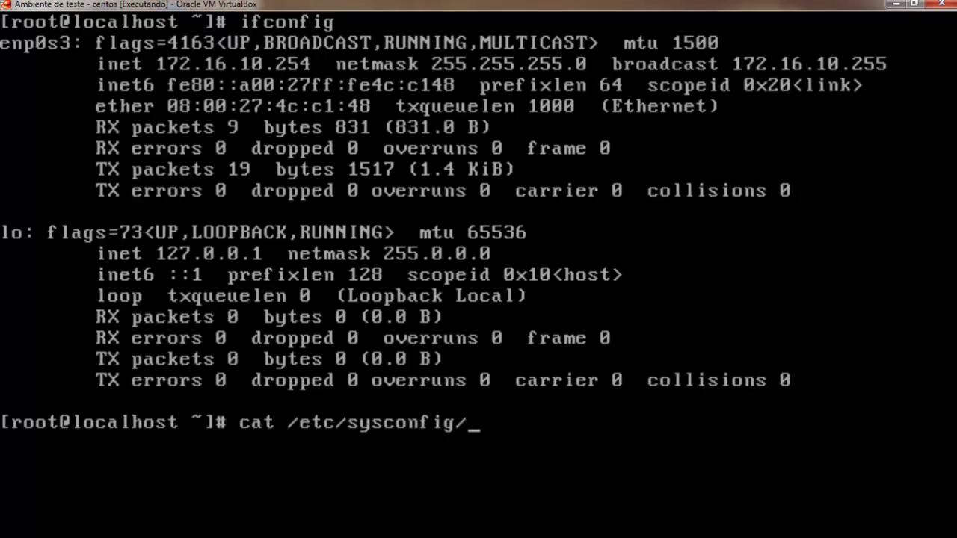
text(network)
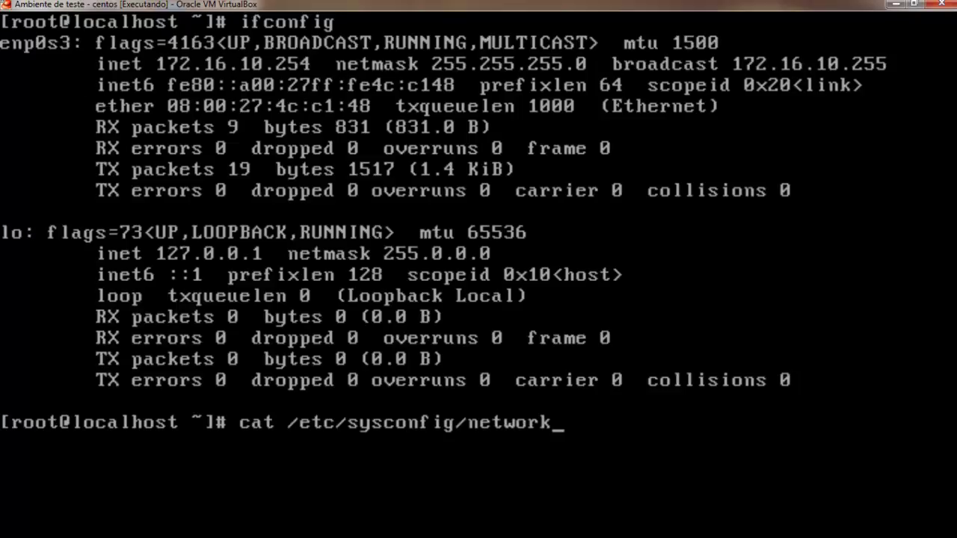
text(-0)
key(BackSpace)
key(Tab)
text(ifcv)
key(BackSpace)
key(Tab)
text(e)
key(Tab)
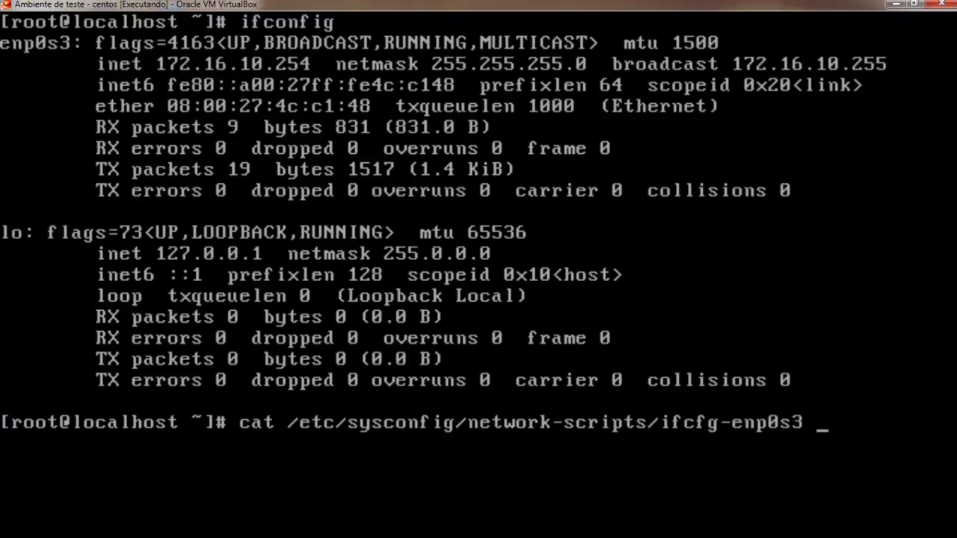
key(Return)
text(])
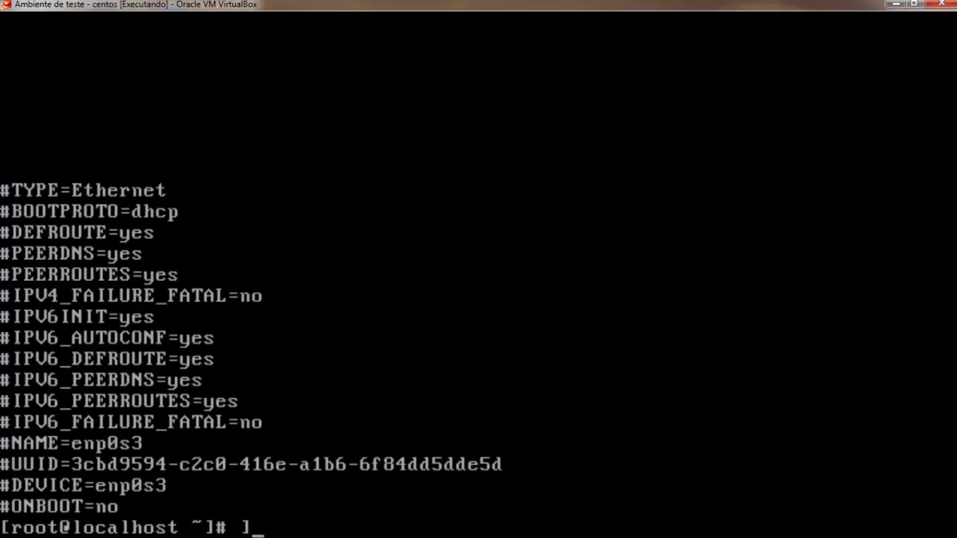
key(shift+Page_Up)
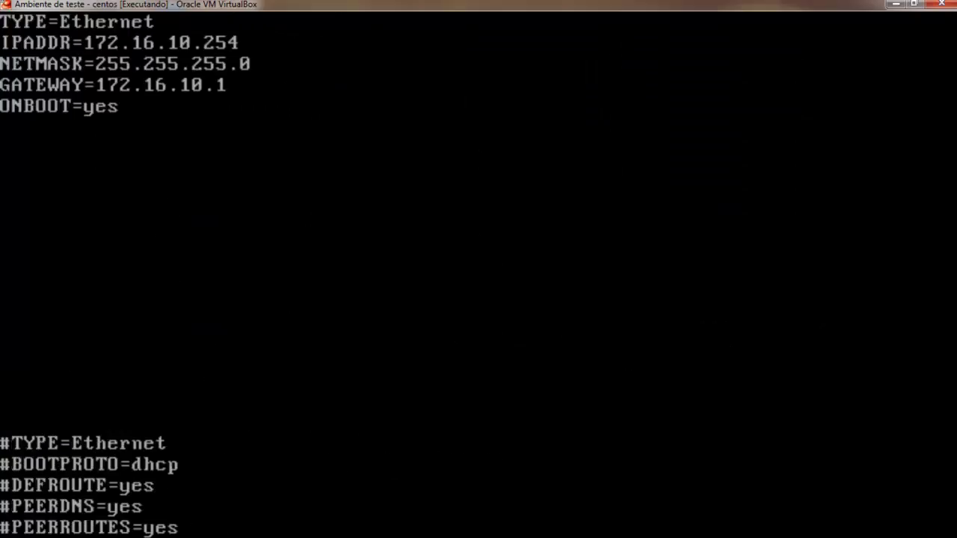
key(shift+Page_Down)
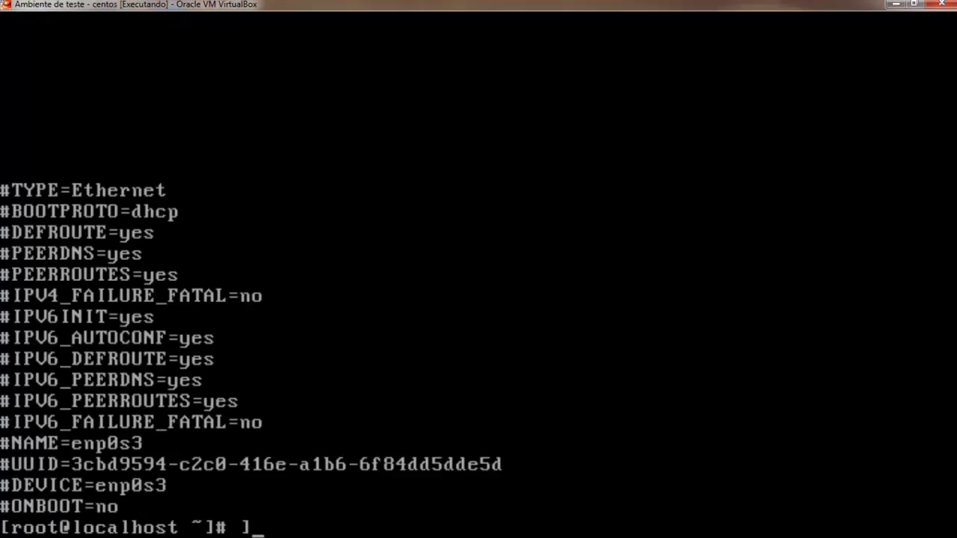
Clear the CentOS console screen.
key(BackSpace)
text(cole)
key(BackSpace)
key(BackSpace)
key(BackSpace)
text(lear)
key(Return)
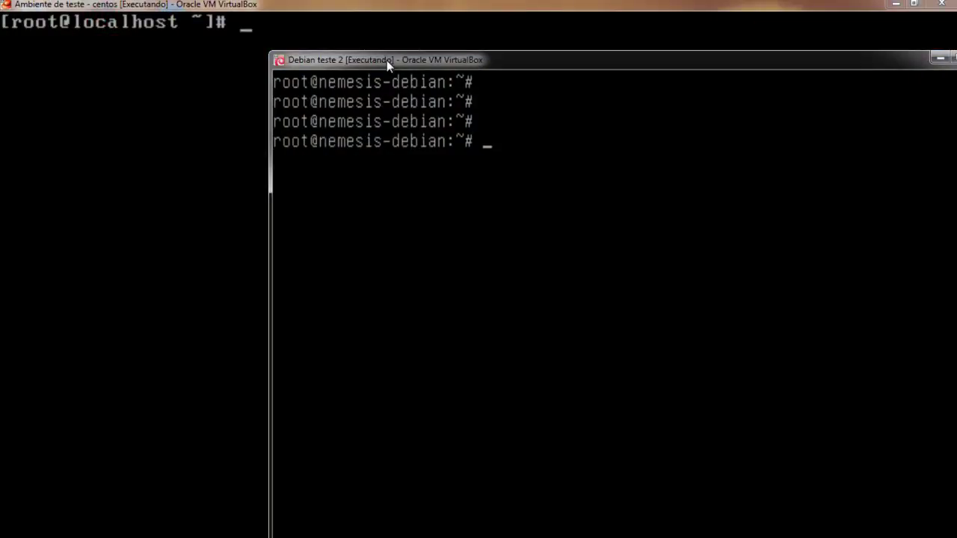
Move the Debian VM window aside and clear the Debian console.
drag(396, 67, 299, 54)
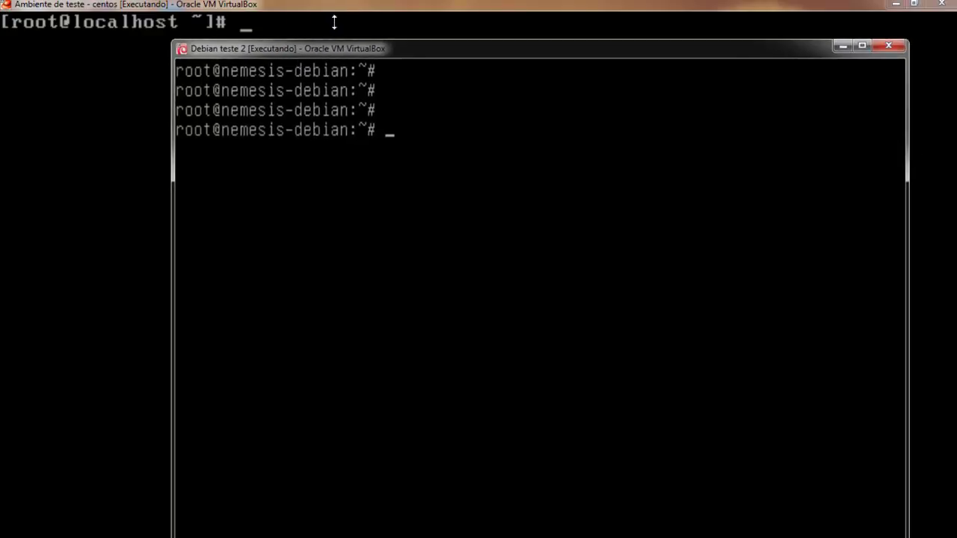
click(245, 6)
text(clear)
key(Return)
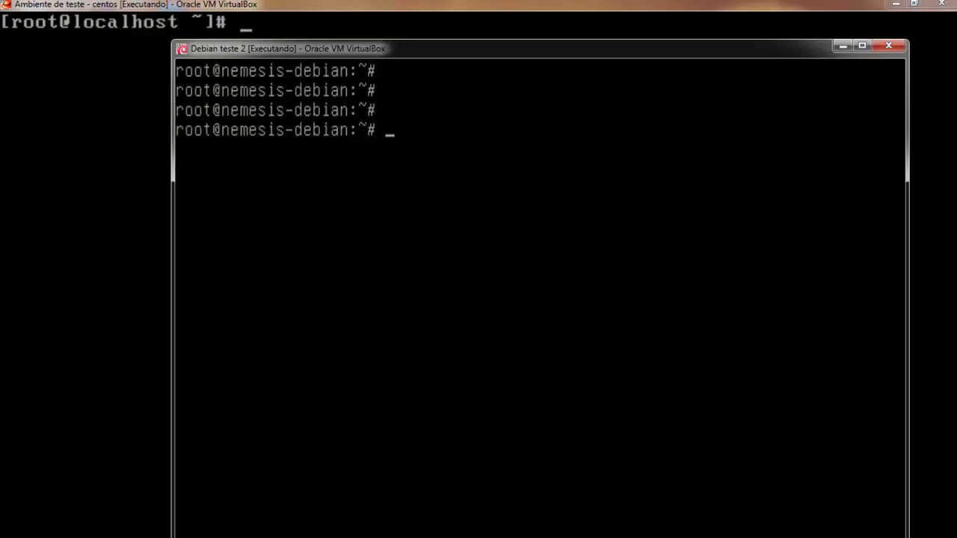
Run ifconfig on Debian to confirm eth1 at 172.16.10.1, then clear the output.
text(ifconfig)
key(Return)
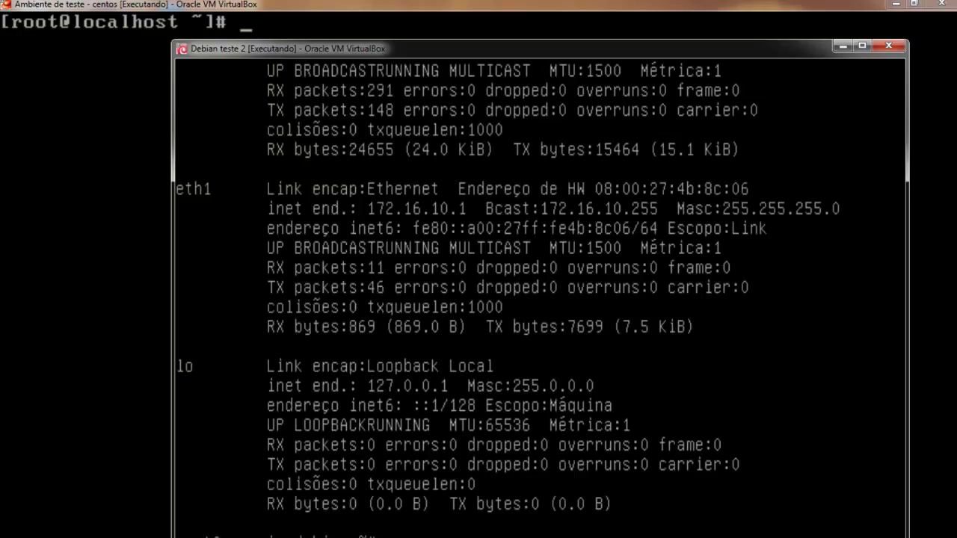
key(ctrl+l)
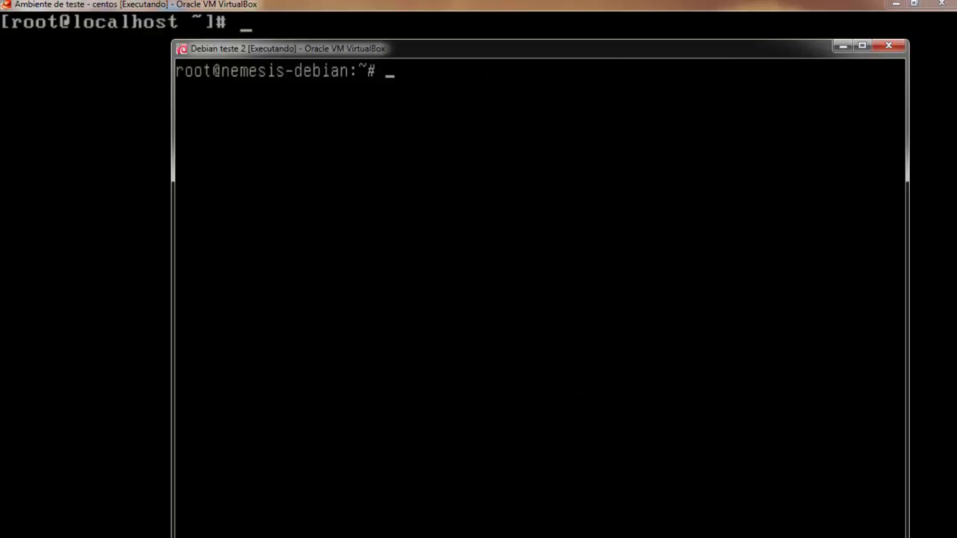
text(nano /etc/)
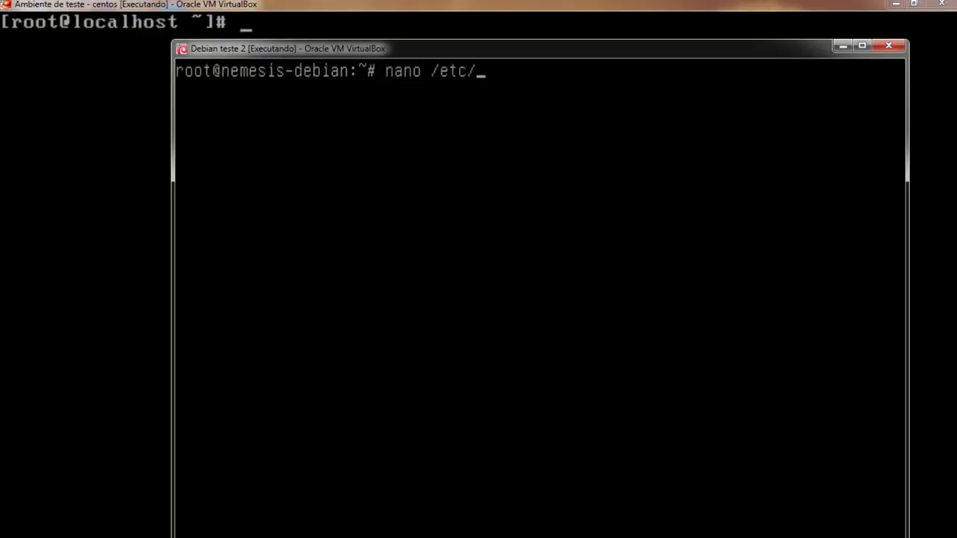
text(rc.)
Open /etc/rc.local in nano and insert blank lines above exit 0.
key(Tab)
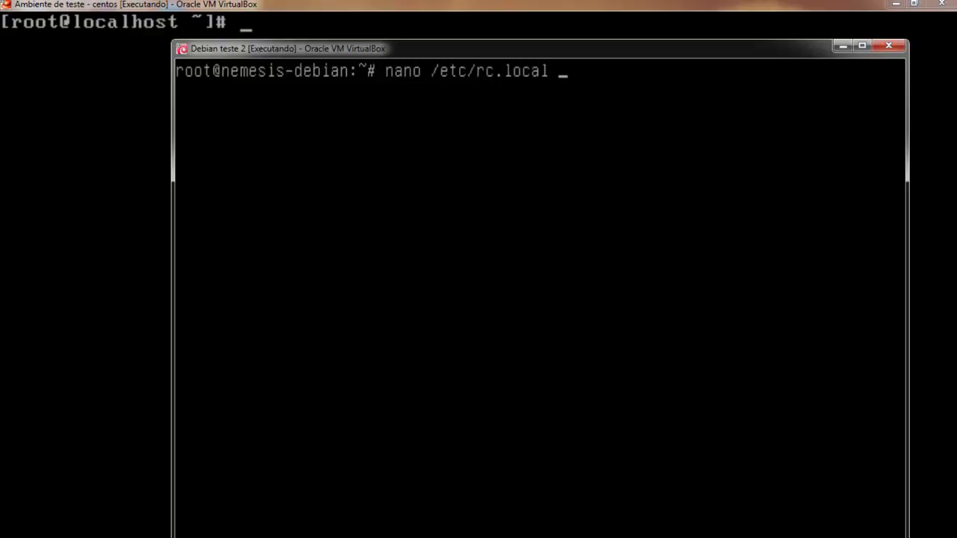
key(Return)
key(Down)
key(Down)
key(Down)
key(Down)
key(Down)
key(Down)
key(Down)
key(Down)
key(Down)
key(Down)
key(Down)
key(Down)
key(Down)
key(Down)
key(Up)
key(Up)
key(ctrl+r)
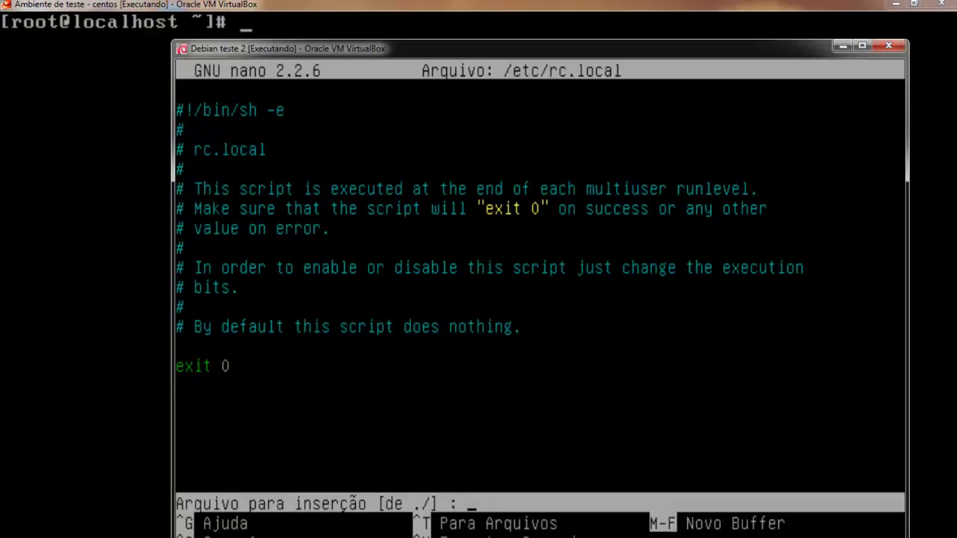
key(ctrl+c)
key(Return)
key(Return)
key(Up)
key(Up)
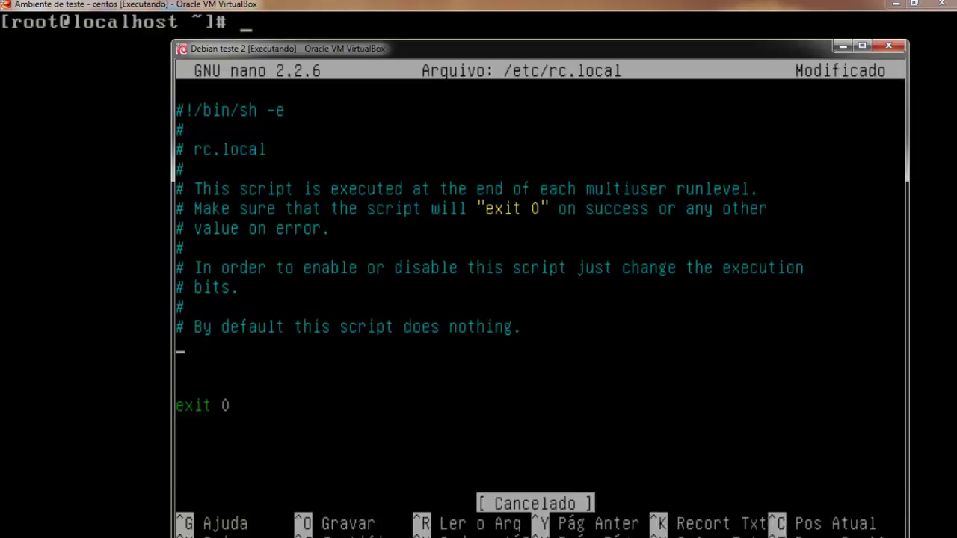
key(Return)
Add 'echo 1 > /proc/sys/net/ipv4/ip_forward' and an iptables nat POSTROUTING MASQUERADE rule for 172.16.10/24 via eth0.
text(echo 1 > /proc/)
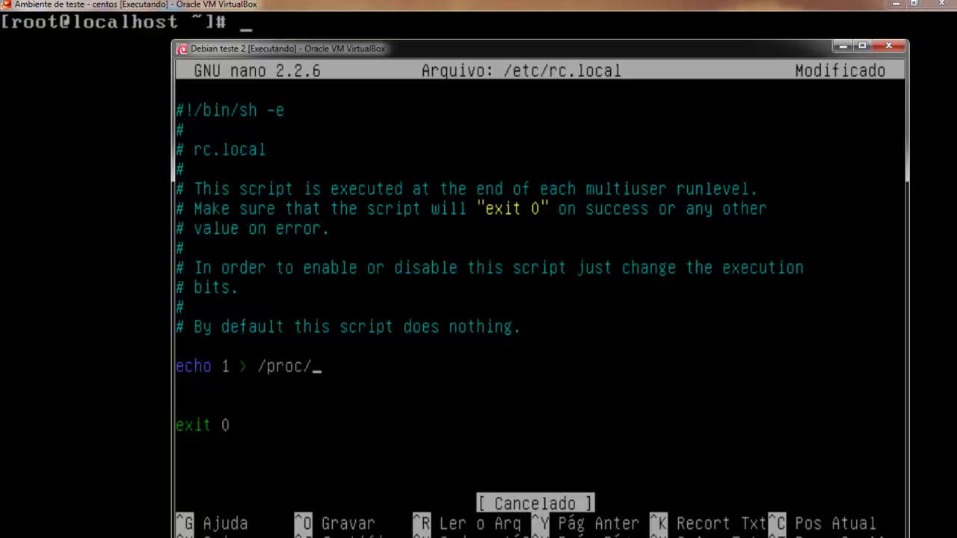
text(sys/)
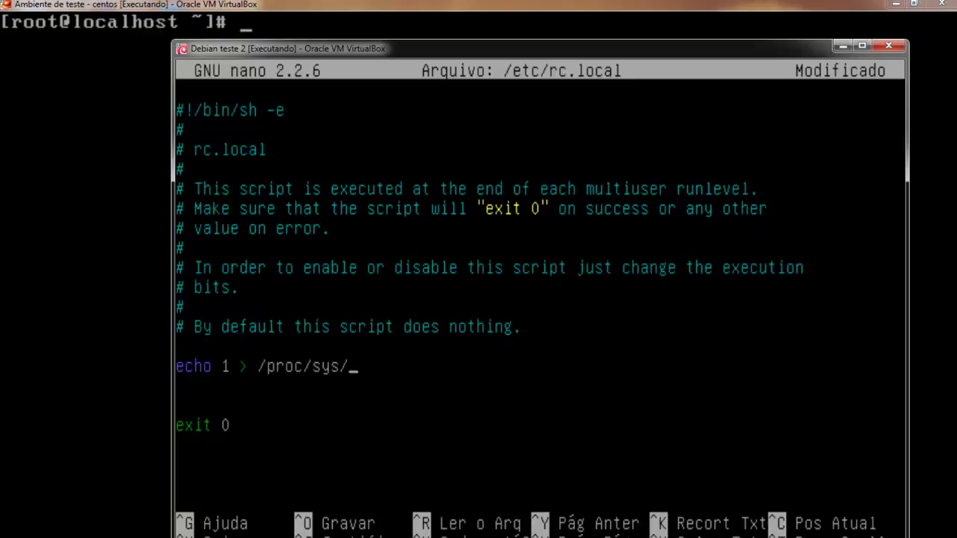
text(net/ipv)
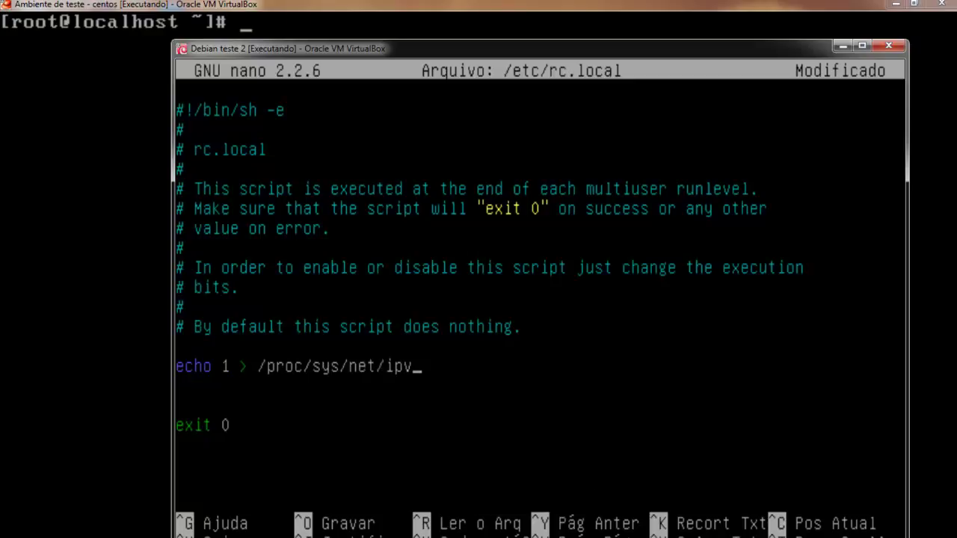
text(4/ip_forward)
key(Return)
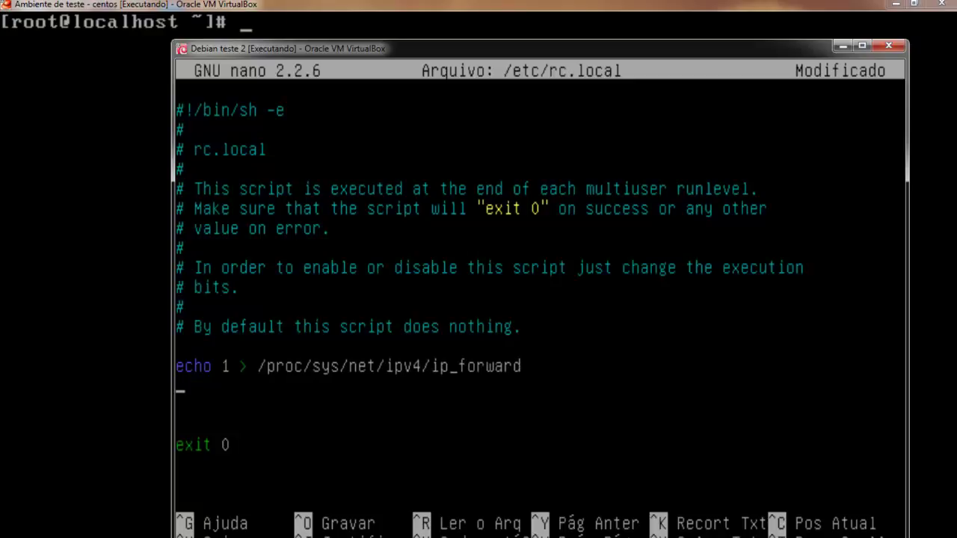
text(iptables -t nat)
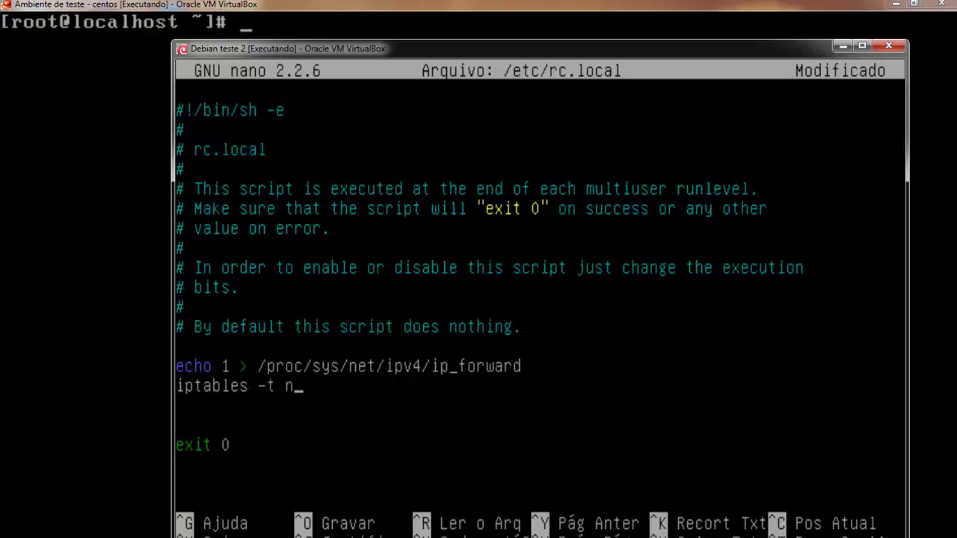
text(POSTROUTINGH)
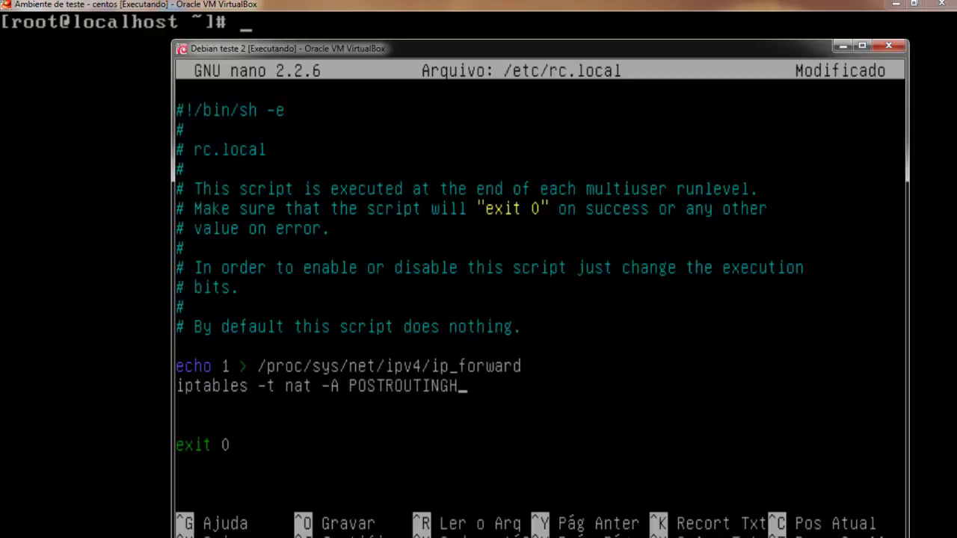
key(BackSpace)
text(-s 172.16.10)
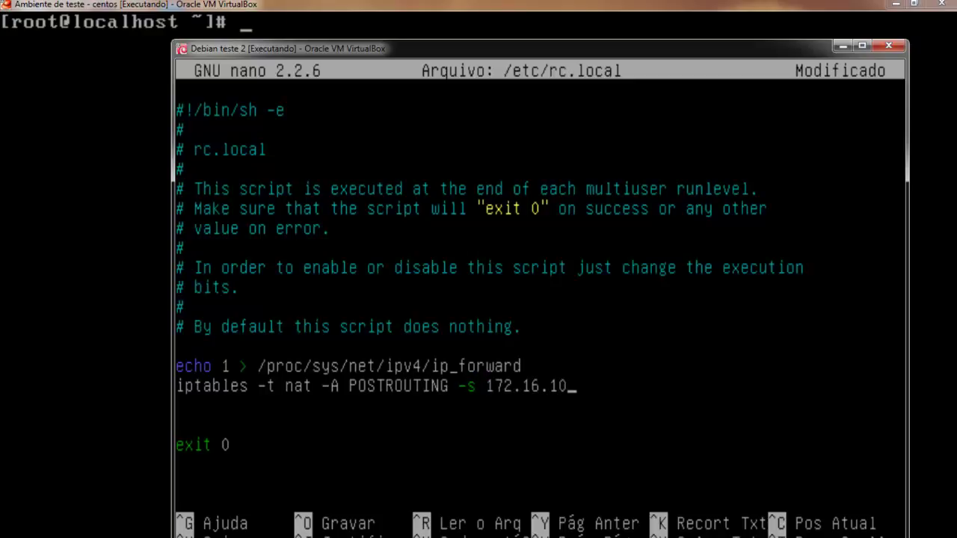
text(/24 -o eth)
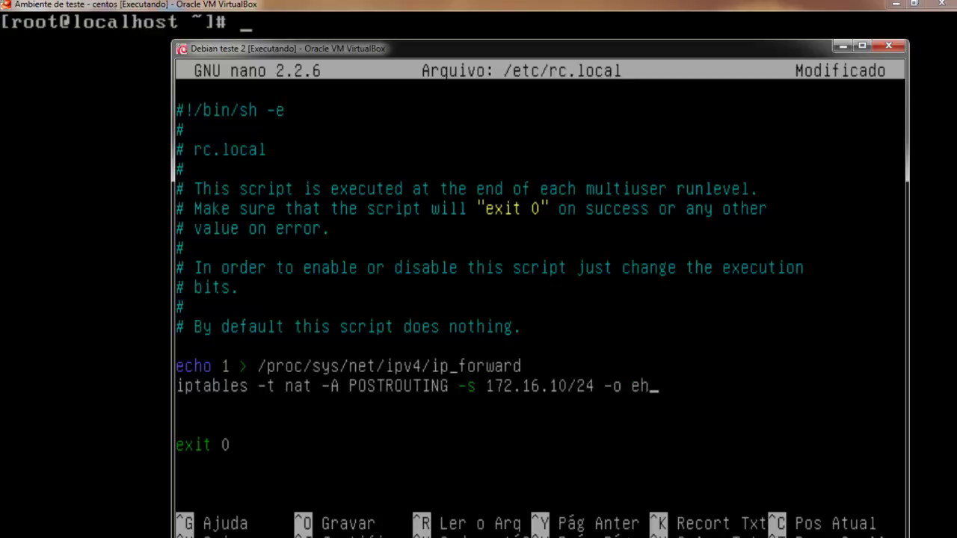
text(0 -j MASQUERADE)
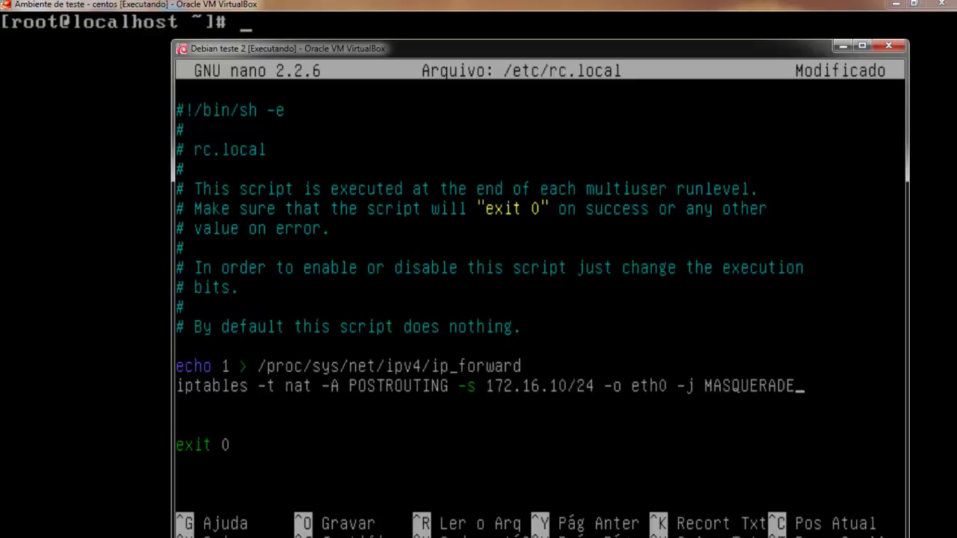
Save /etc/rc.local, exit nano, and clear the Debian shell.
key(ctrl+o)
key(Return)
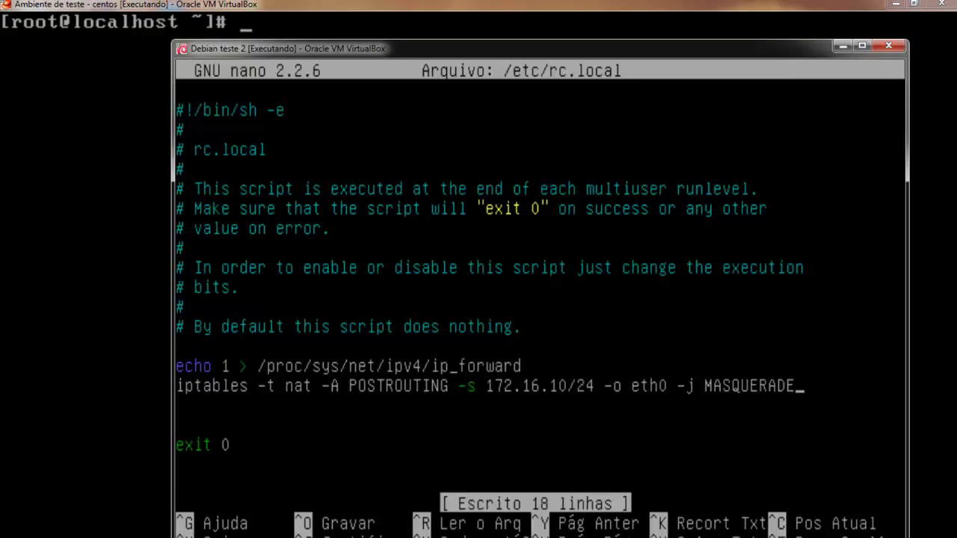
key(ctrl+x)
text(clear)
key(Return)
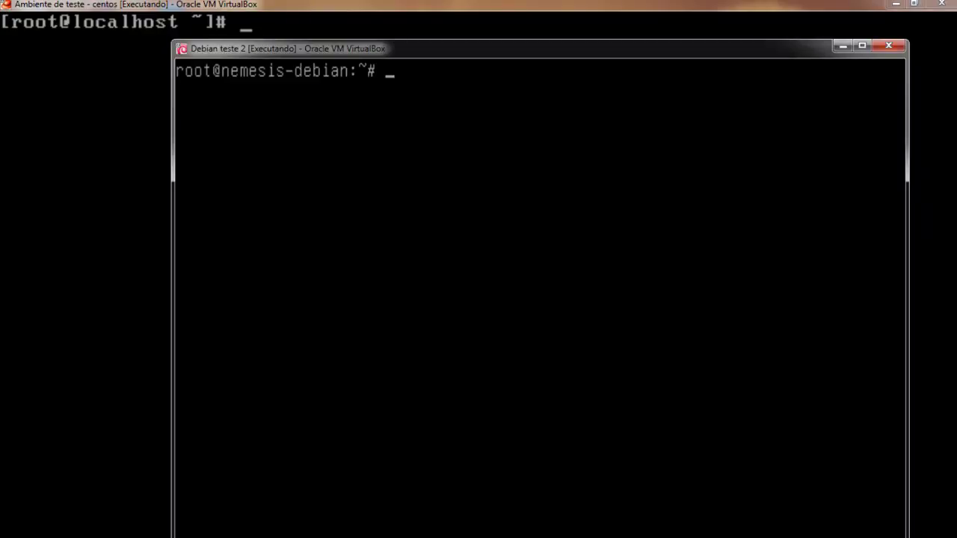
Minimize the CentOS VM and arrange the Manager, Debian and PuTTY windows with Debian teste 2 in front.
click(895, 3)
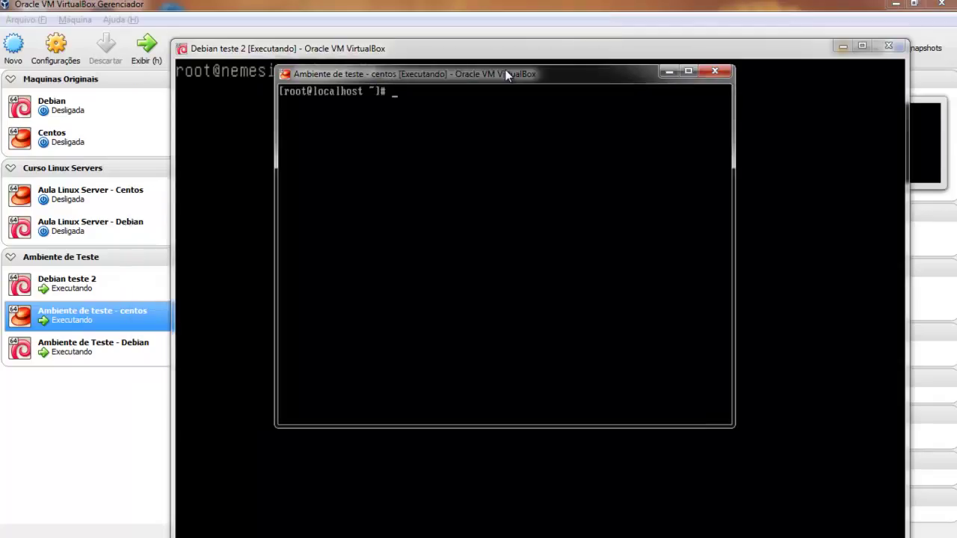
drag(570, 6, 569, 86)
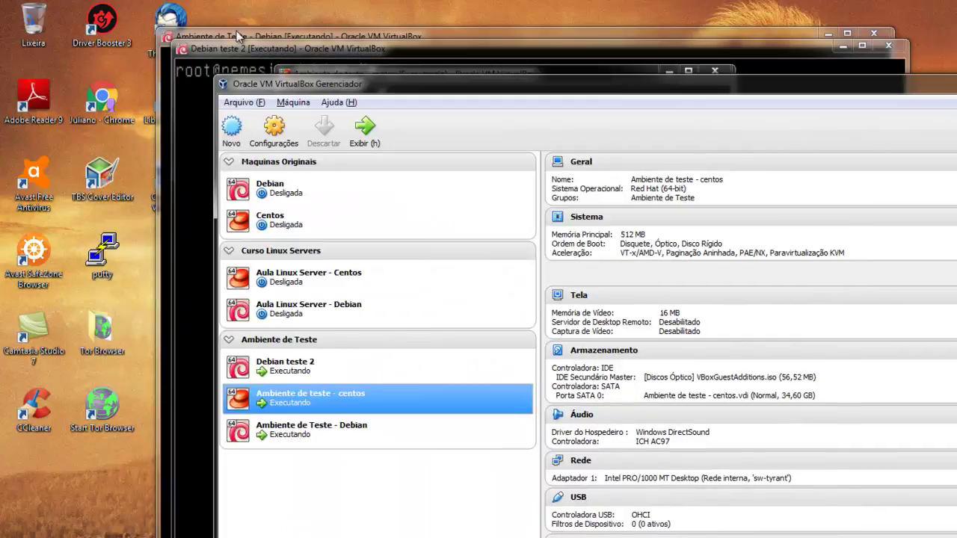
click(220, 36)
drag(220, 37, 333, 61)
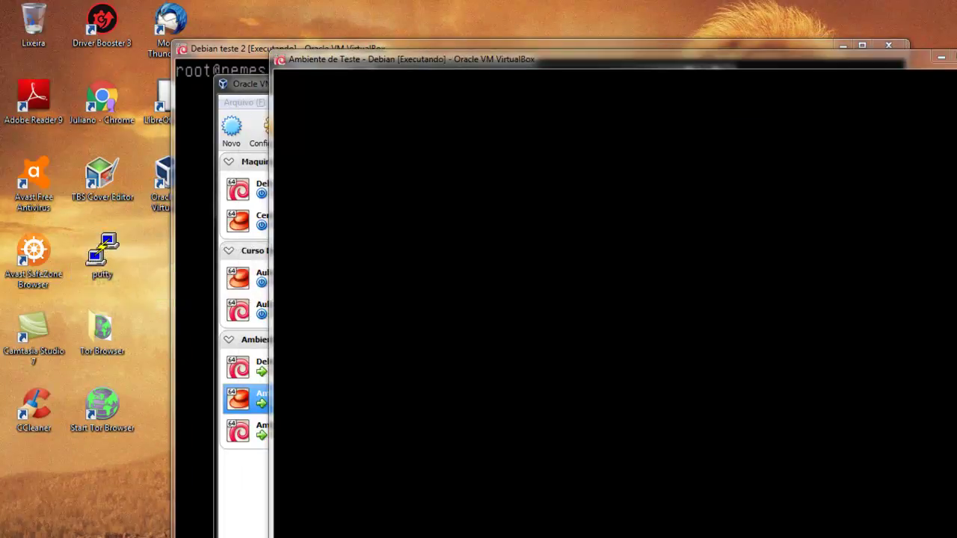
drag(315, 60, 232, 112)
drag(269, 48, 164, 14)
drag(351, 141, 333, 127)
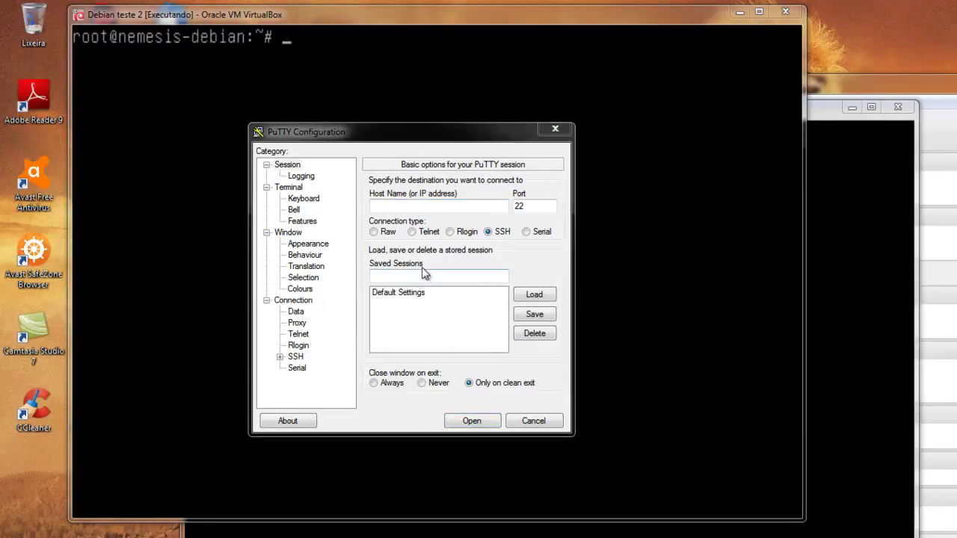
Connect PuTTY over SSH to 172.16.10.254, then close and confirm ending the session.
click(426, 206)
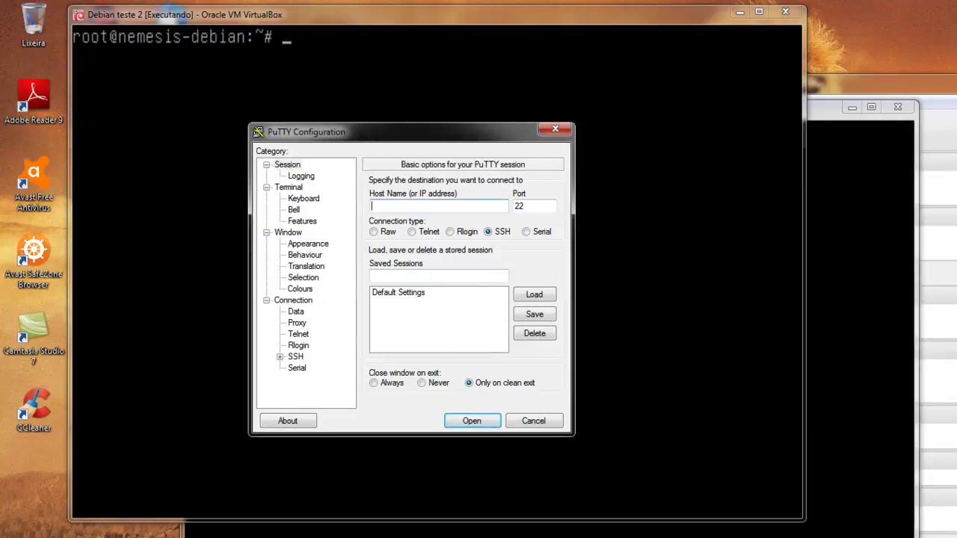
text(172.16.10.254)
key(Return)
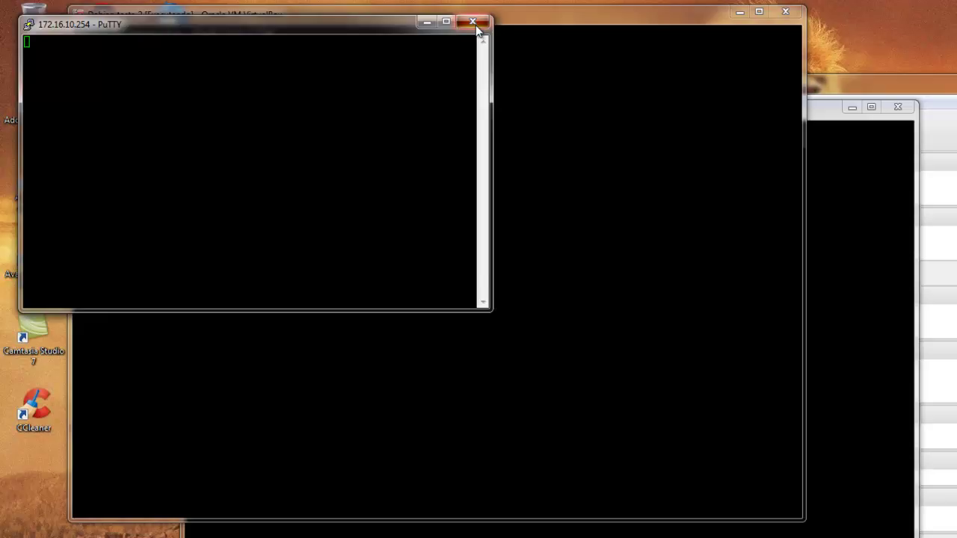
click(476, 25)
click(496, 322)
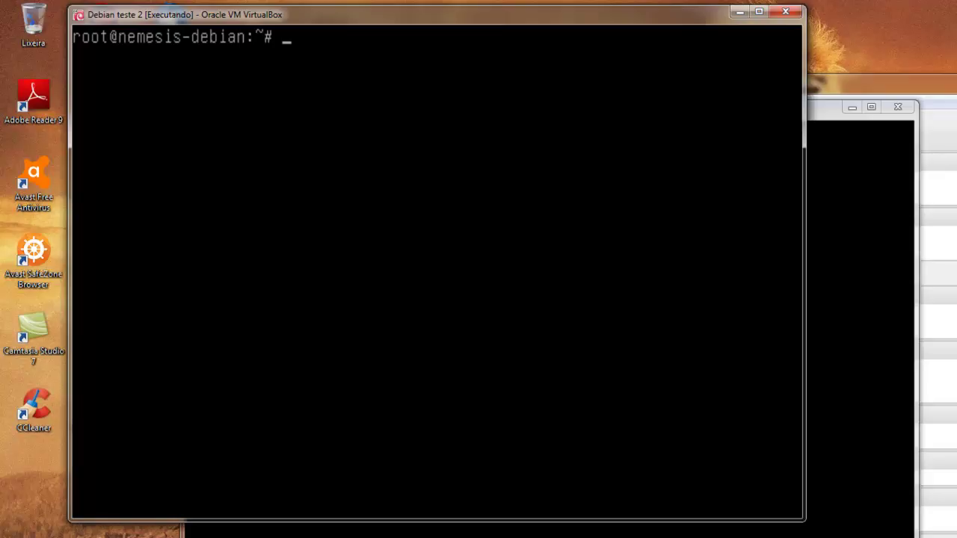
Begin the iptables nat PREROUTING rule for TCP destination port 2254 with a DNAT target.
text(iptables)
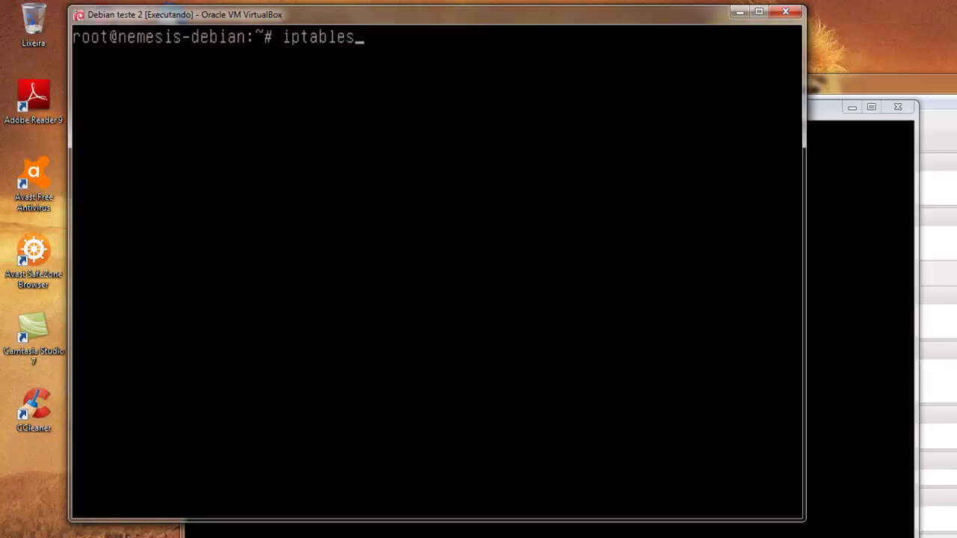
text(-t nat -A PRE)
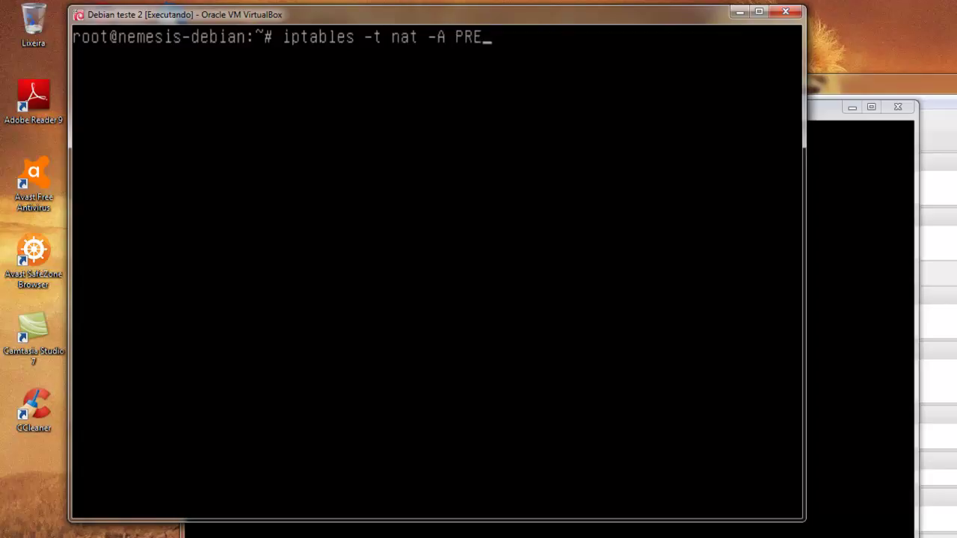
text(ROUTING)
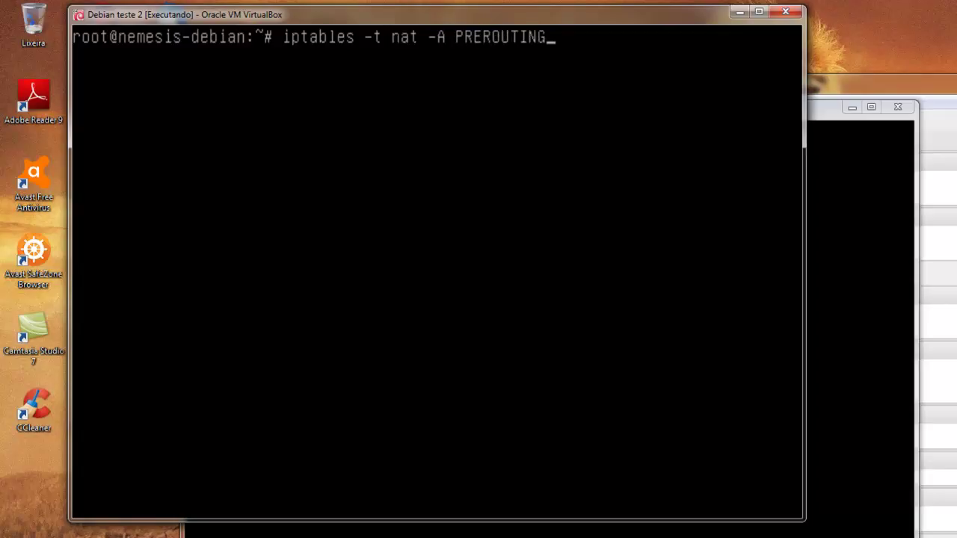
text( -p tcp --dport )
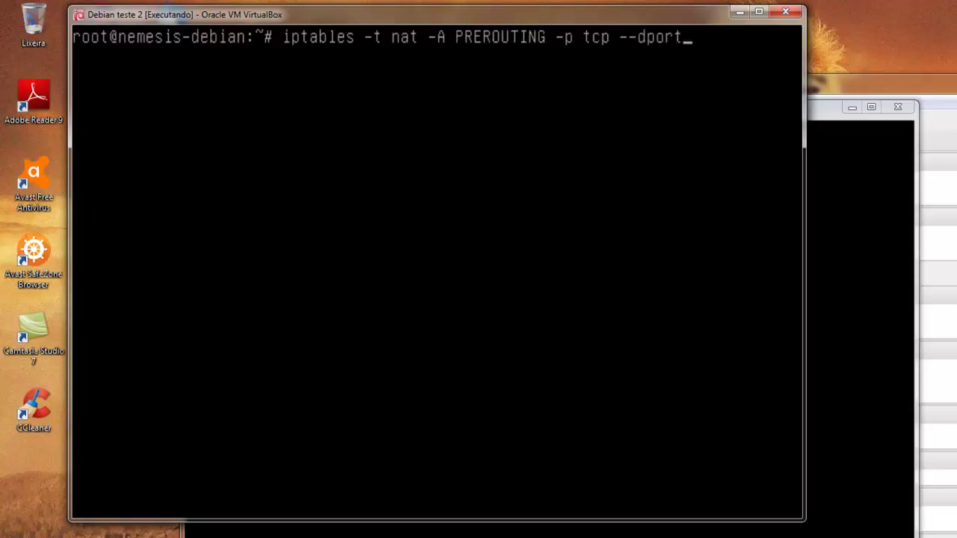
text(22534)
key(BackSpace)
text(534)
key(BackSpace)
key(BackSpace)
text(4 -j DNAT)
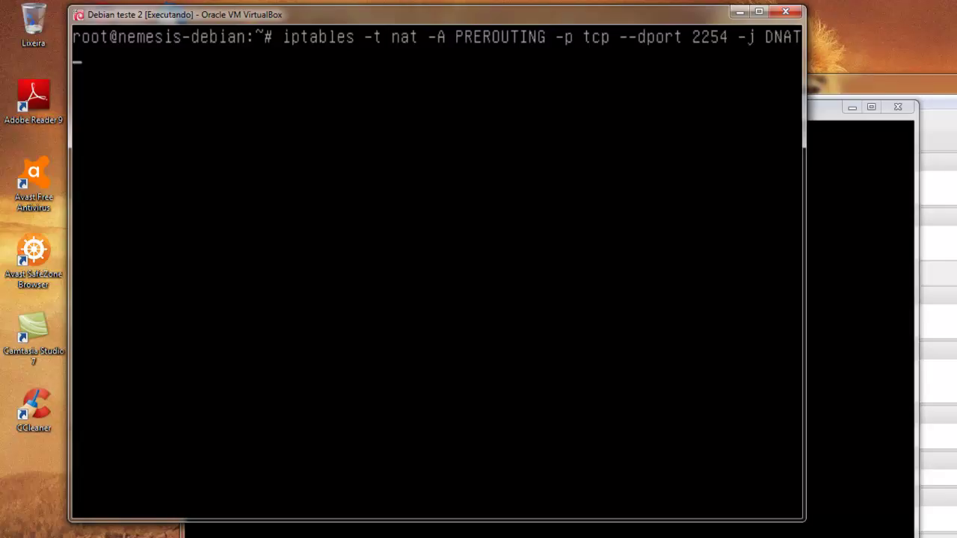
Finish the rule with --to-destination 172.16.10.255:22, run it, and leave full-screen.
click(758, 11)
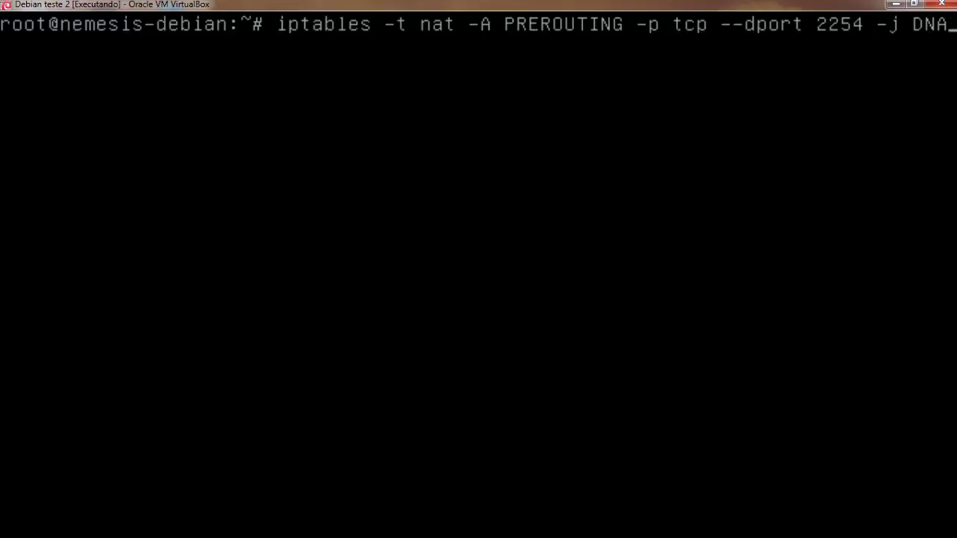
text(--)
text(to-des)
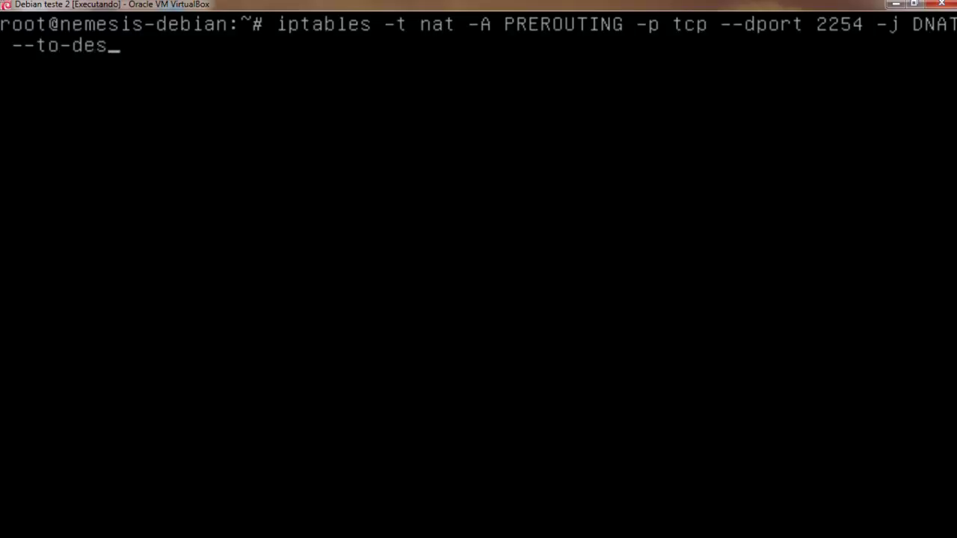
text(tination)
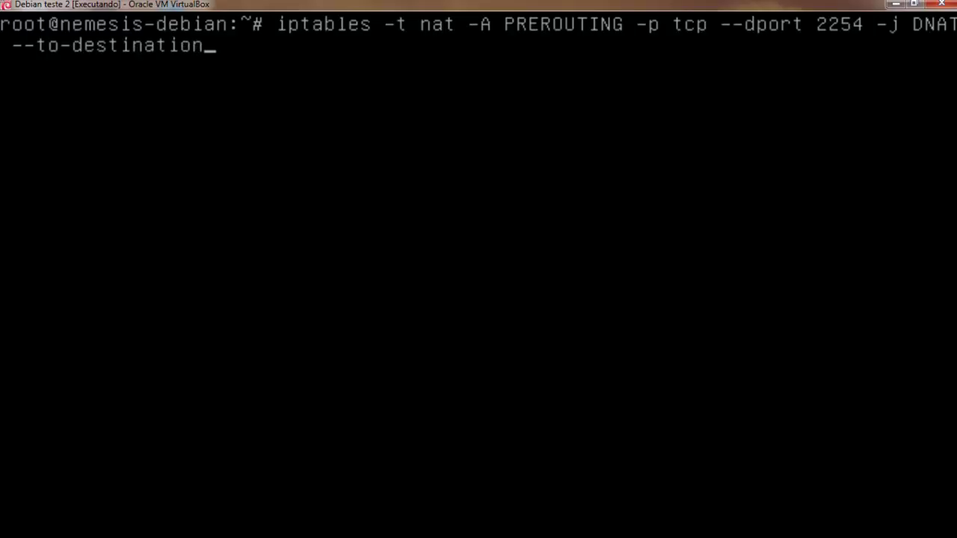
text( 18)
key(BackSpace)
text(72.16.10.254)
key(BackSpace)
text(5:22)
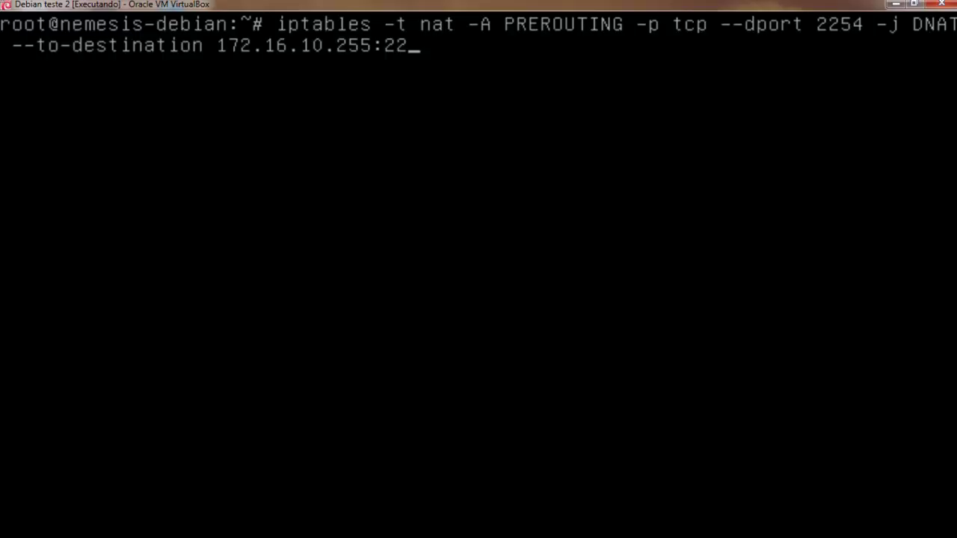
key(Return)
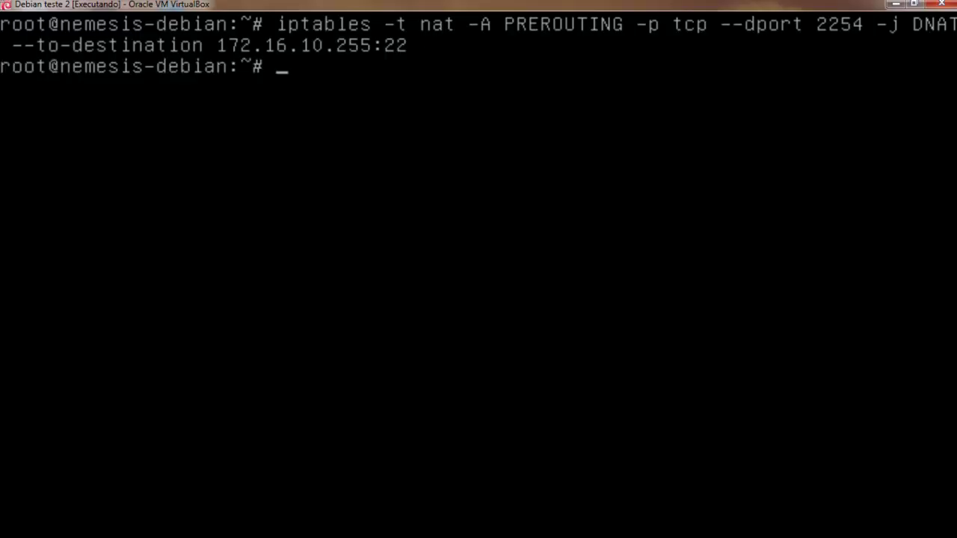
text(ifconfi)
key(BackSpace)
key(BackSpace)
key(BackSpace)
key(BackSpace)
key(BackSpace)
key(BackSpace)
key(BackSpace)
key(ctrl+f)
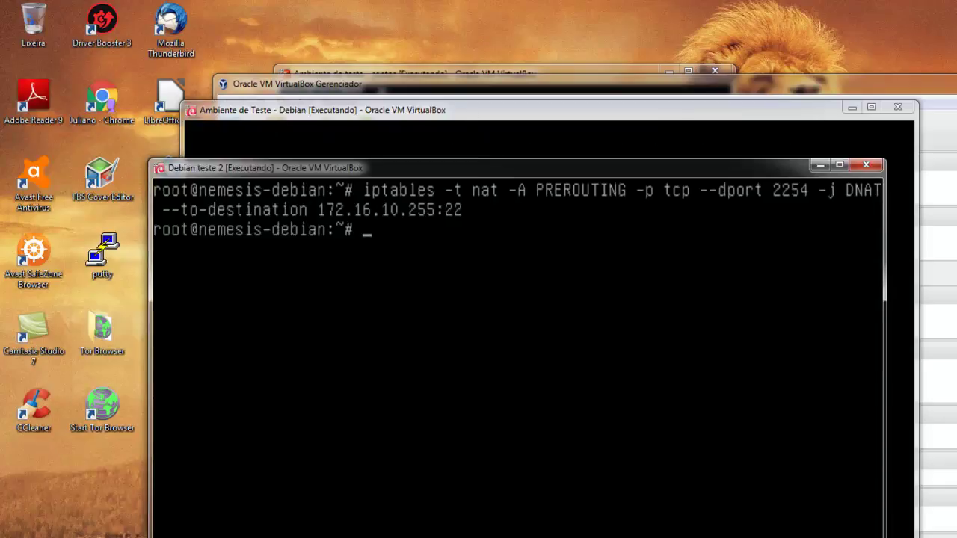
Maximize the CentOS window and run yum install openssh-server, which reports it already latest.
click(386, 72)
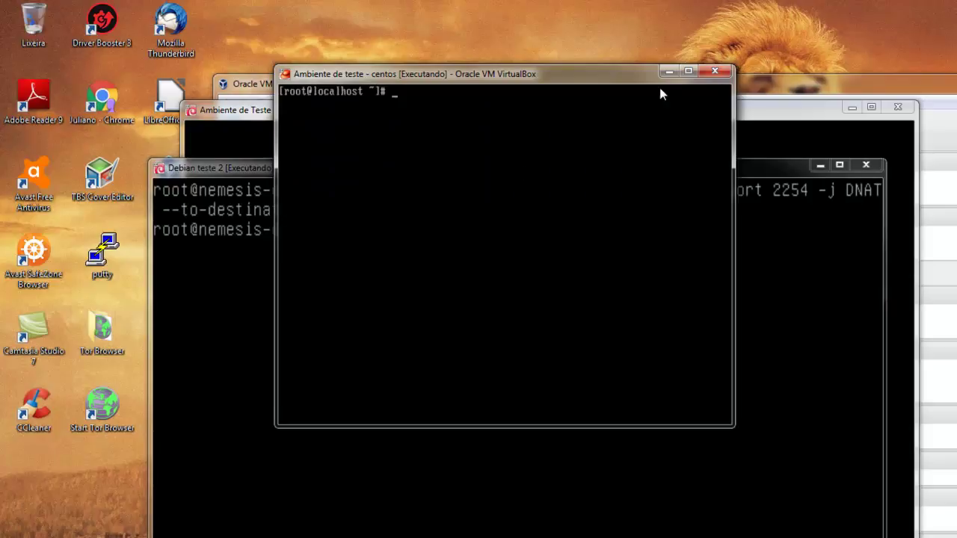
click(688, 71)
text(yum inst)
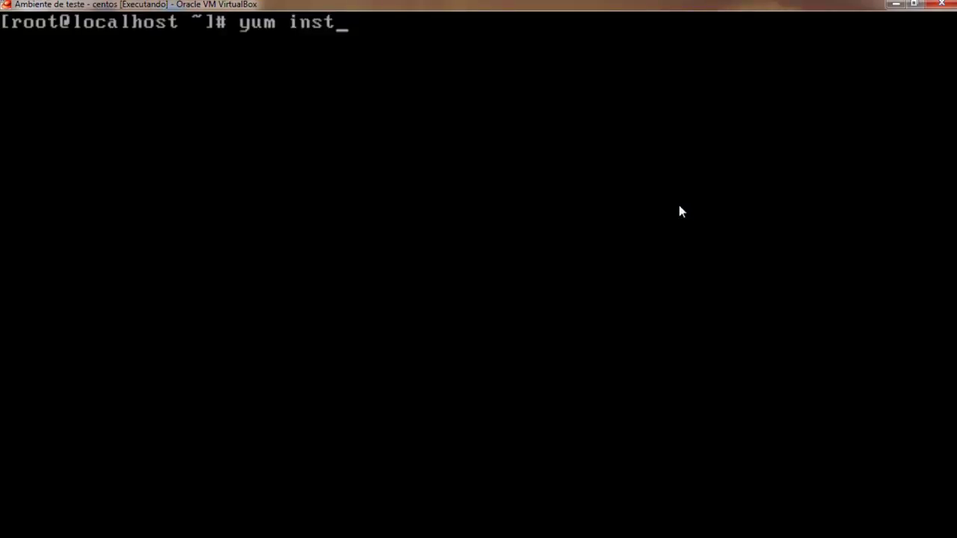
text(all openssh-server)
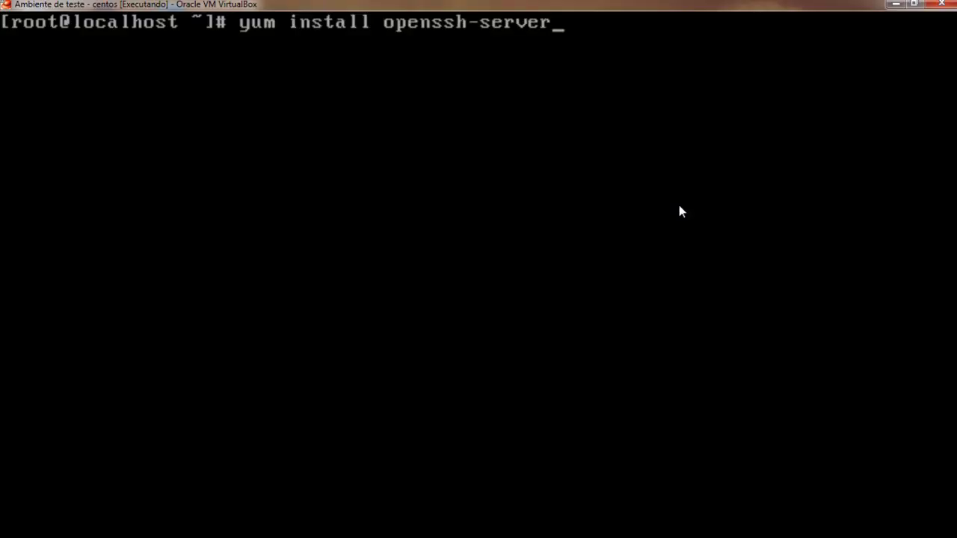
key(Return)
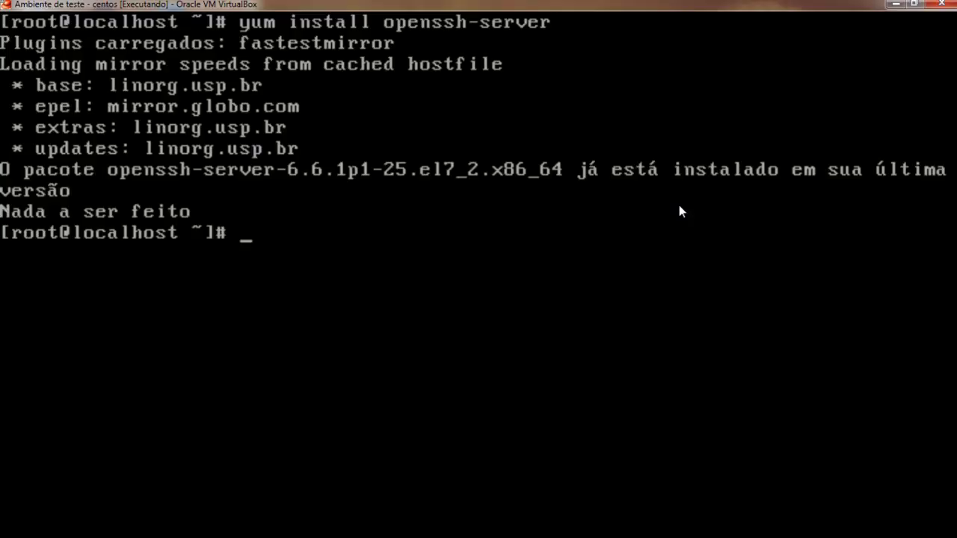
text(vim /et)
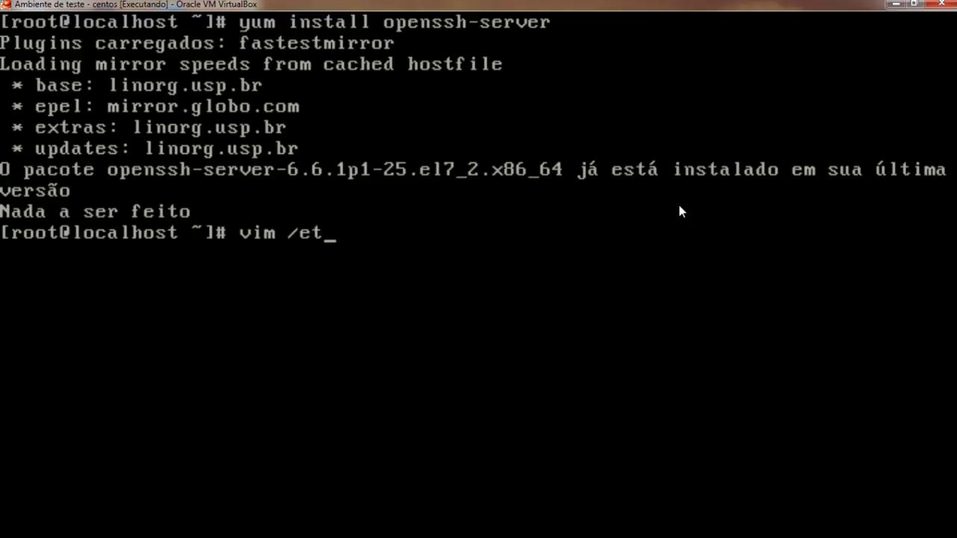
text(c/ssh/sshd)
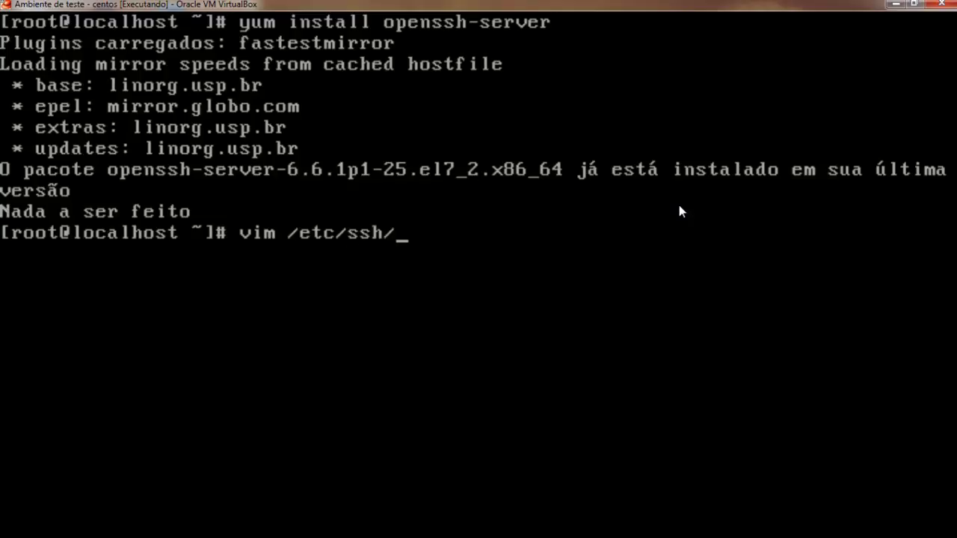
Open /etc/ssh/sshd_config in vim and move down to the authentication settings.
key(Tab)
key(Return)
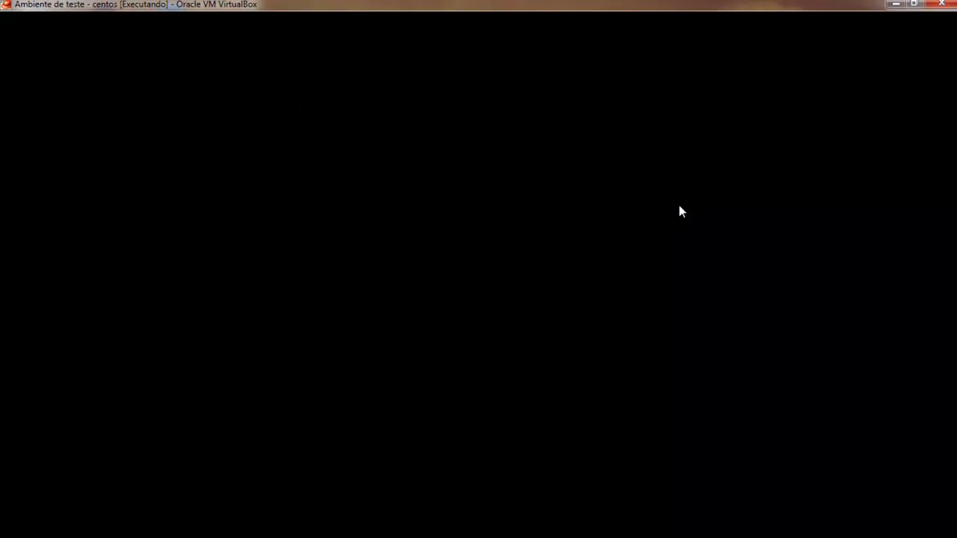
key(Down)
key(Down)
key(Down)
key(Down)
key(Down)
key(Down)
key(Down)
key(Down)
key(Down)
key(Down)
key(Down)
key(Down)
key(Down)
key(Down)
key(Down)
key(Down)
key(Down)
key(Down)
key(Down)
key(Down)
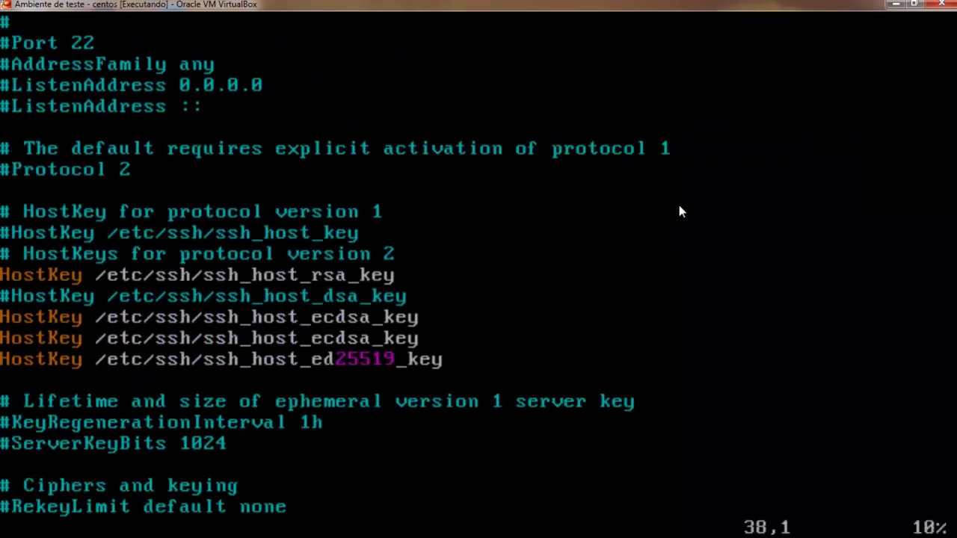
key(Down)
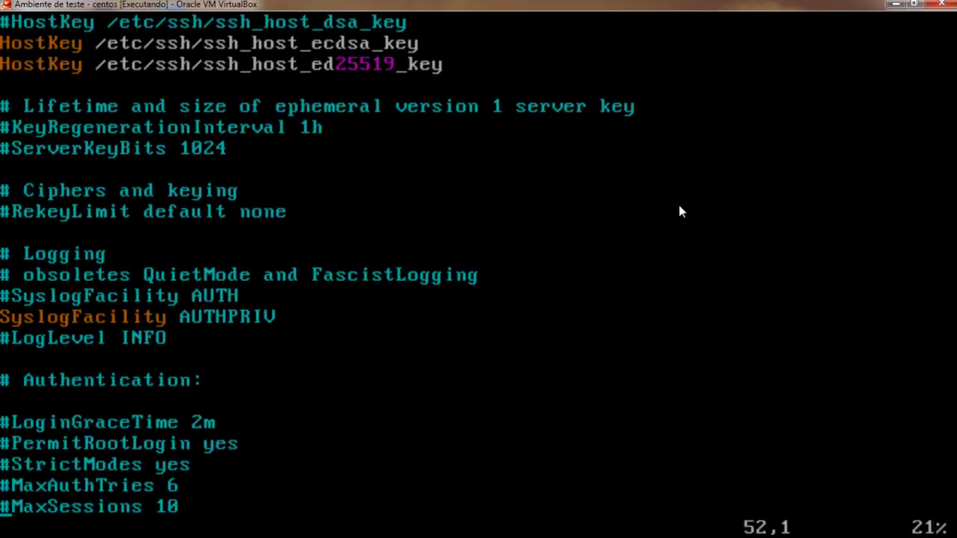
key(Down)
key(Down)
key(Down)
key(Down)
key(Down)
key(Down)
key(Down)
key(Down)
key(Down)
key(Down)
key(Down)
key(Down)
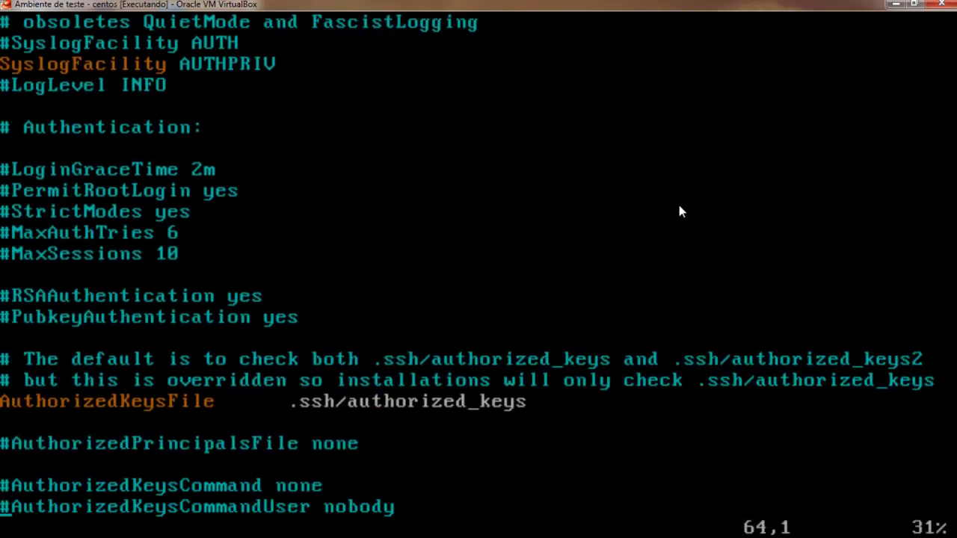
key(Down)
key(Down)
key(Down)
key(Down)
key(Down)
key(Down)
key(Down)
key(Down)
key(Down)
key(Down)
key(Down)
key(Down)
key(Down)
key(Down)
key(Down)
key(Down)
key(Down)
key(Down)
Remove the '#' before PermitRootLogin yes and save the file with :wq.
key(Up)
key(Up)
key(Up)
key(Up)
key(Up)
key(Up)
key(Up)
key(Up)
key(Up)
key(Up)
key(Up)
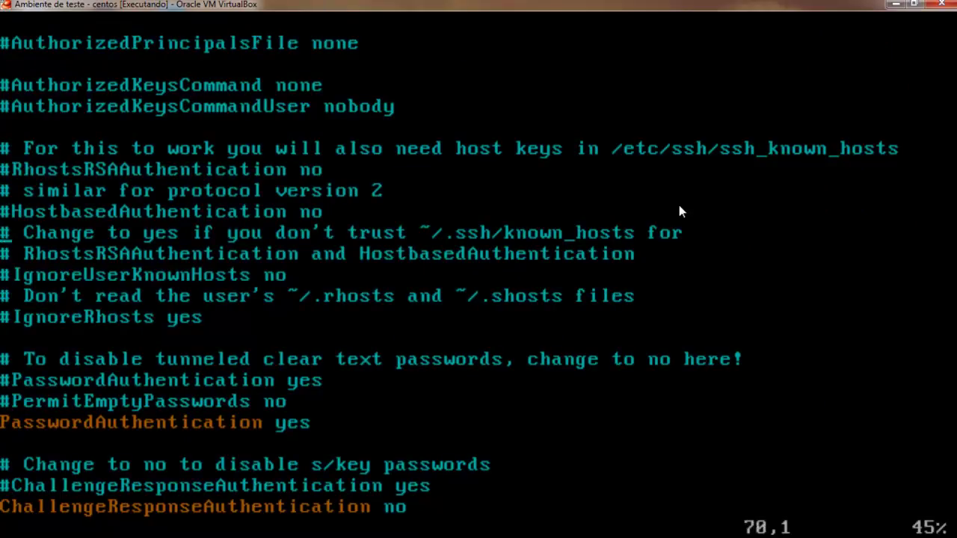
key(Up)
key(Up)
key(Up)
key(Up)
key(Up)
key(Up)
key(Up)
key(Up)
key(Up)
key(Up)
key(Up)
key(Up)
key(Up)
key(Up)
key(Up)
key(Up)
key(Up)
key(Up)
key(Up)
key(Up)
key(Down)
key(Down)
key(Down)
key(Down)
key(Down)
key(Down)
key(Down)
key(Down)
key(Down)
key(Down)
key(Up)
key(x)
key(Right)
key(Right)
key(Right)
key(Right)
key(Right)
key(Right)
key(Right)
key(Right)
key(Right)
key(Right)
key(Right)
key(Right)
key(Right)
key(Right)
key(Right)
key(Right)
key(Right)
key(Right)
key(Up)
key(Up)
key(Up)
key(Up)
key(Up)
key(Up)
key(Up)
key(Up)
key(Up)
key(Up)
key(Up)
key(Up)
key(Up)
key(Up)
key(Up)
key(Up)
key(Up)
key(Up)
key(Up)
key(Up)
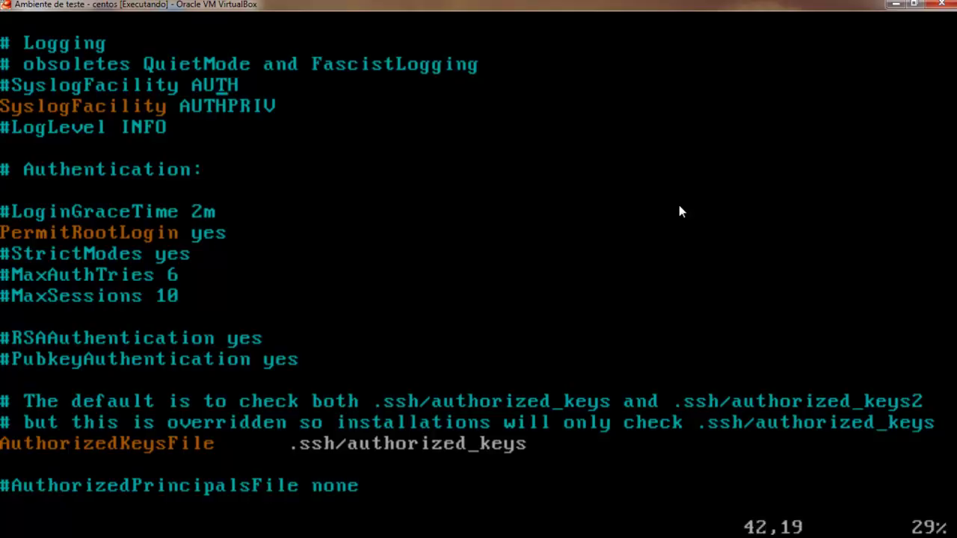
key(Up)
key(Up)
key(Up)
key(Up)
key(Up)
key(Up)
key(Up)
key(Up)
key(Up)
key(Up)
key(Up)
key(Up)
key(Up)
key(Up)
key(Up)
key(Up)
key(Up)
key(Up)
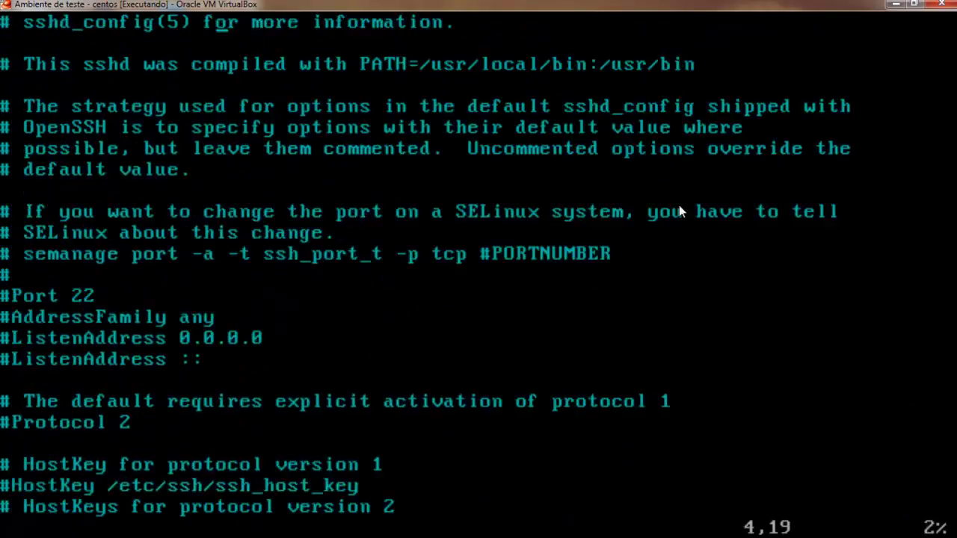
text(:wq!)
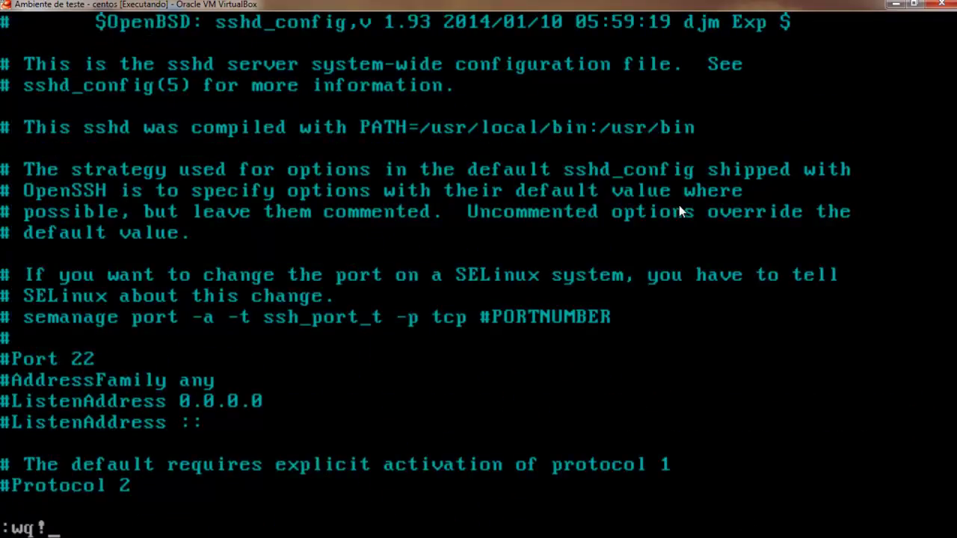
key(Return)
Run 'service sshd restart' and clear the CentOS terminal.
text(/etc/ssh/)
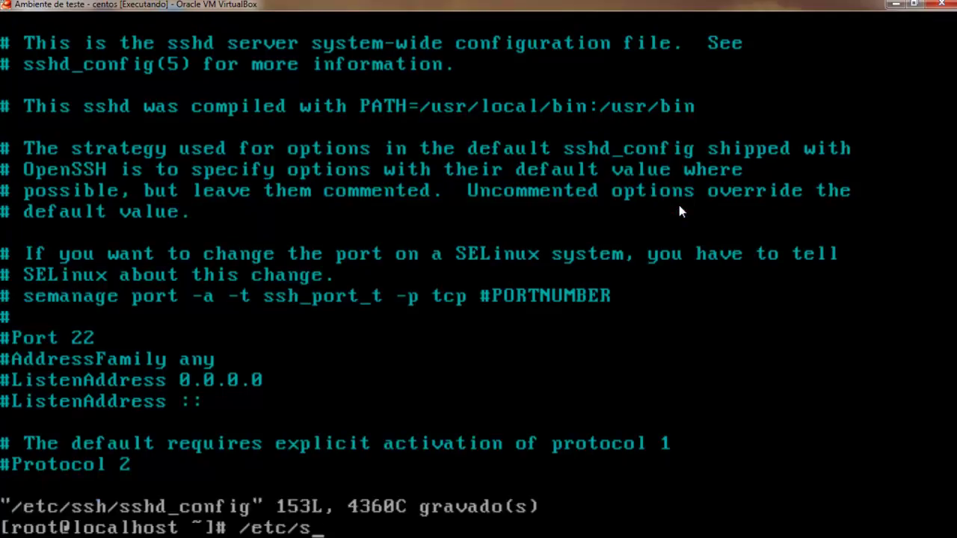
key(BackSpace)
key(BackSpace)
key(ctrl+u)
text(serv)
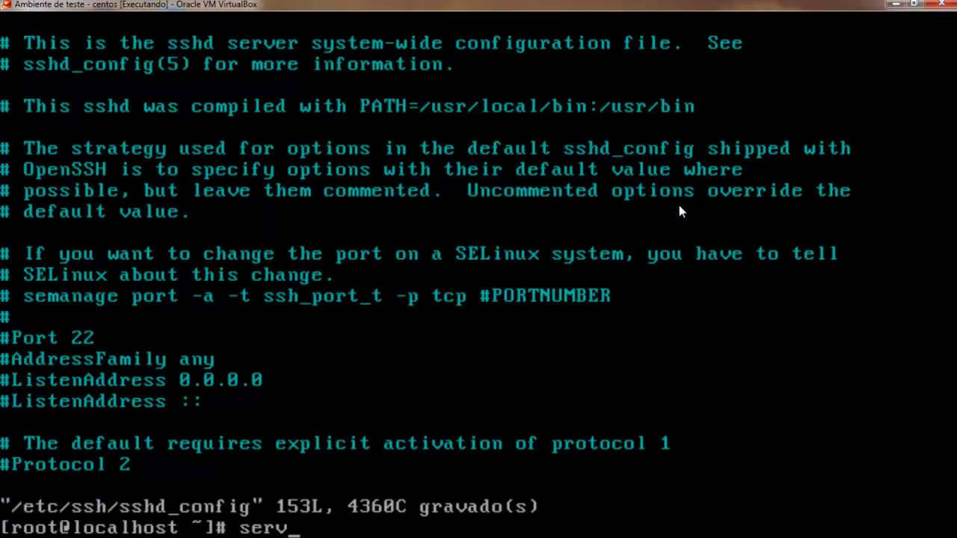
text(ice sshd restart)
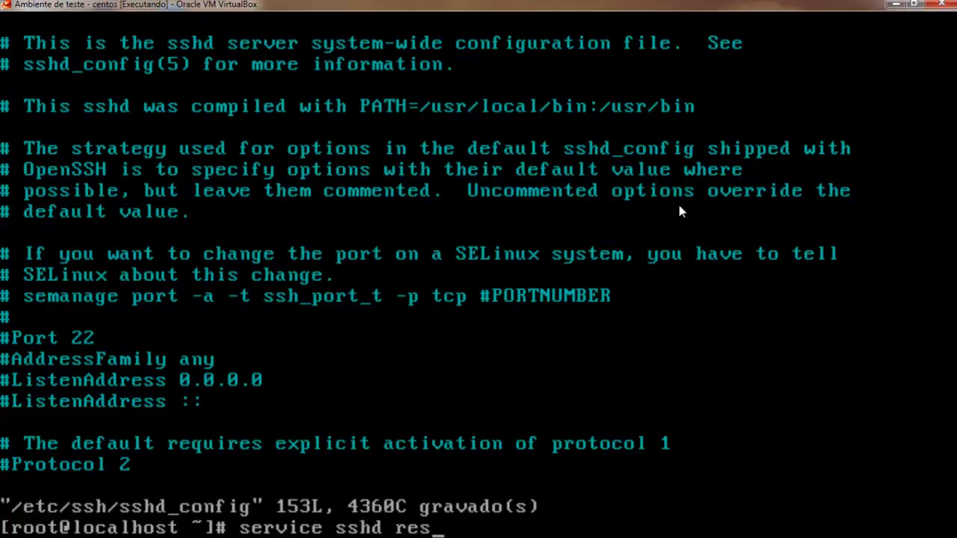
key(Return)
text(clear)
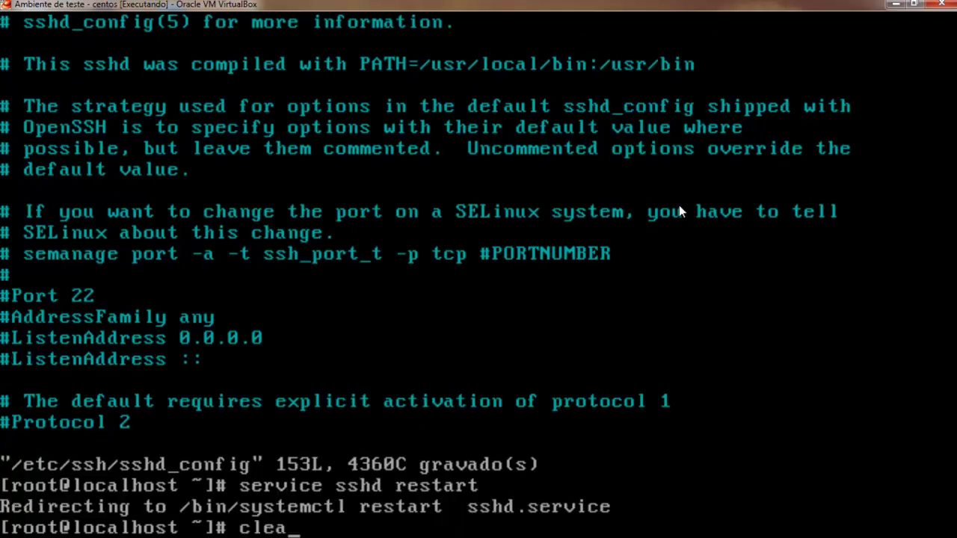
key(Return)
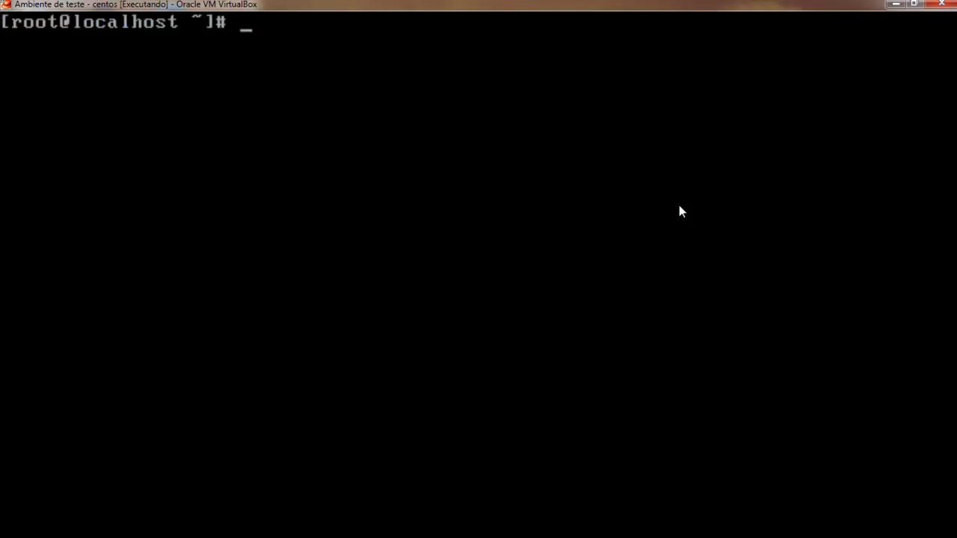
Shrink the CentOS window, move the VirtualBox Manager aside, and launch PuTTY.
drag(444, 6, 491, 105)
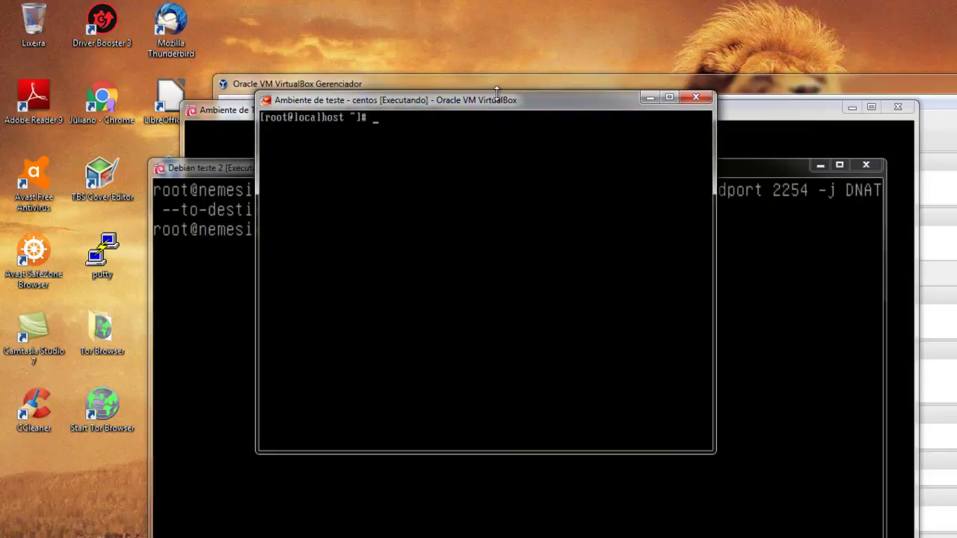
drag(225, 84, 248, 87)
double_click(116, 253)
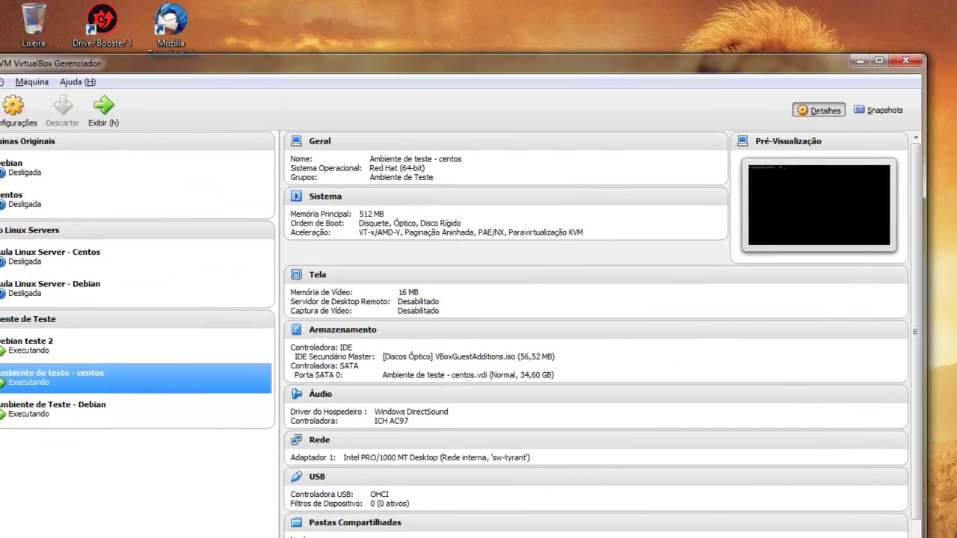
drag(490, 67, 589, 168)
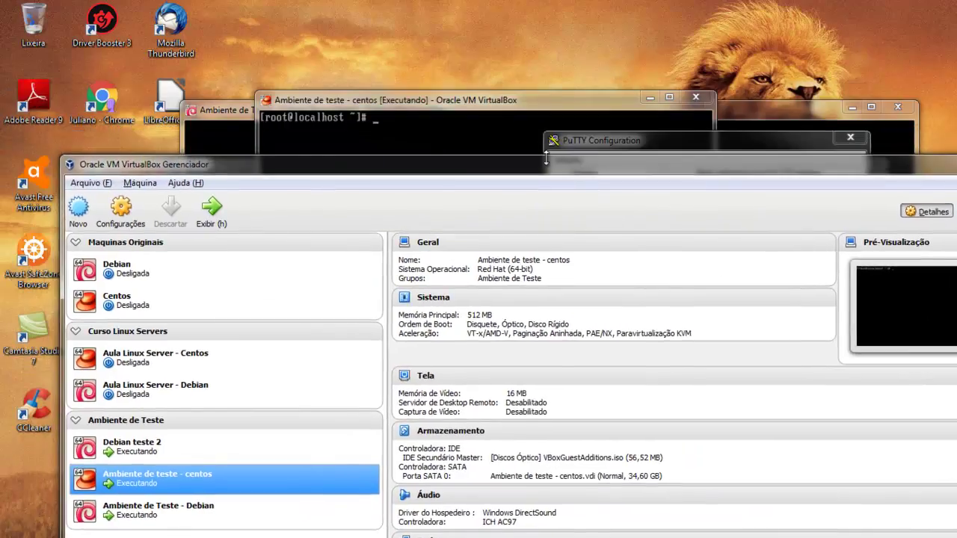
Bring Debian teste 2 forward and run ifconfig, showing eth0 192.168.1.66 and eth1 172.16.10.1.
click(223, 118)
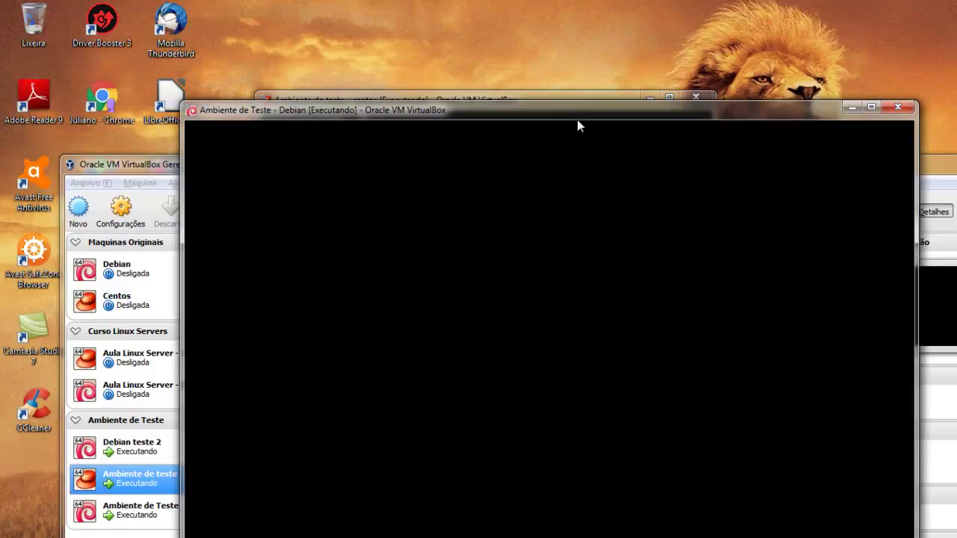
click(852, 107)
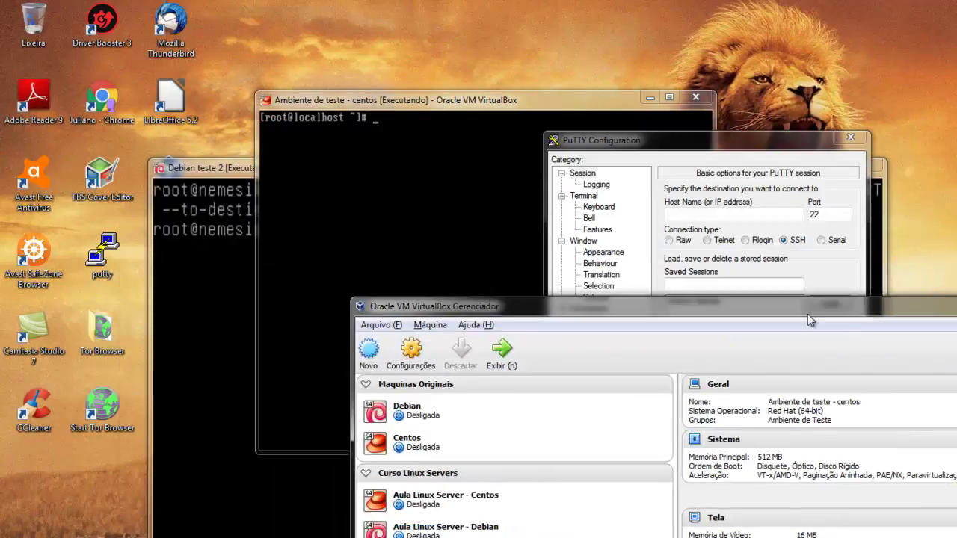
click(202, 336)
text(ifconfig)
key(Return)
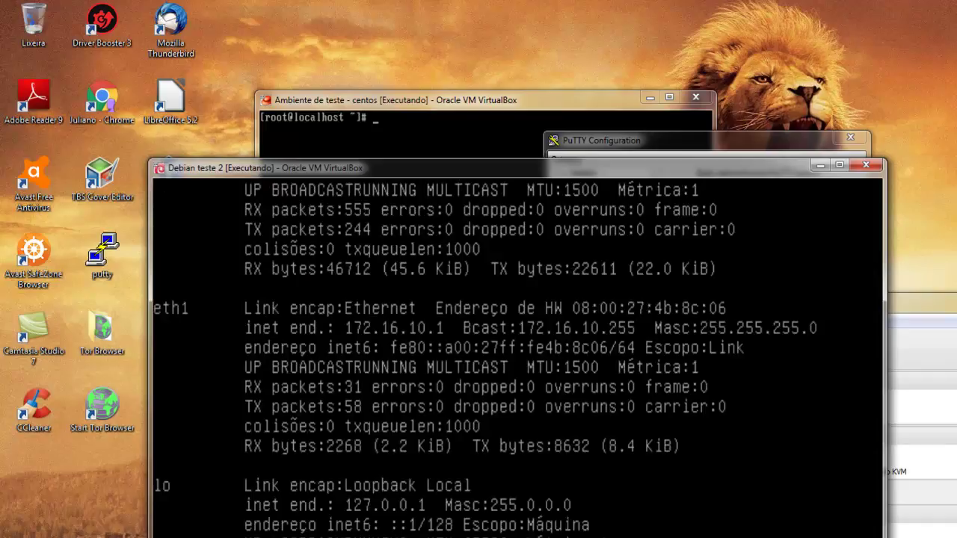
key(shift+Page_Up)
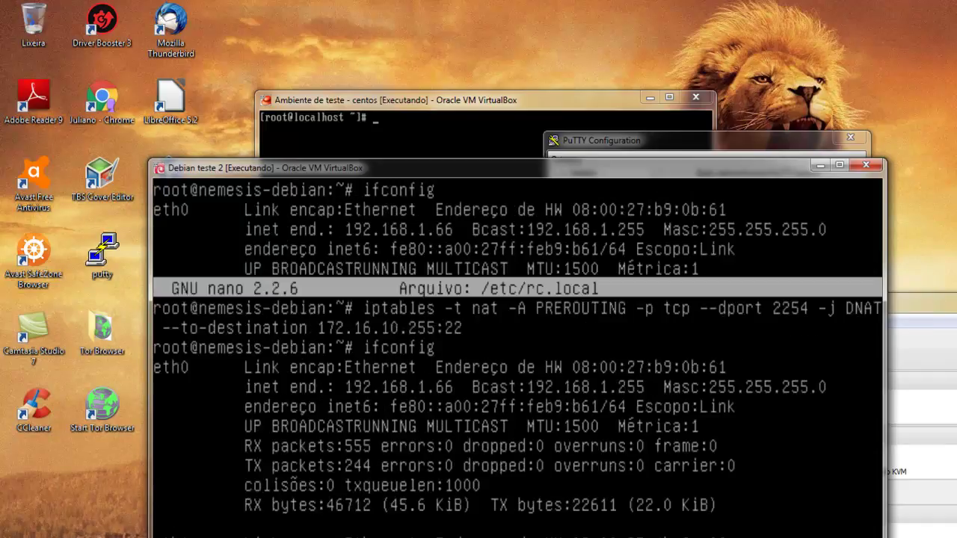
key(shift+Page_Down)
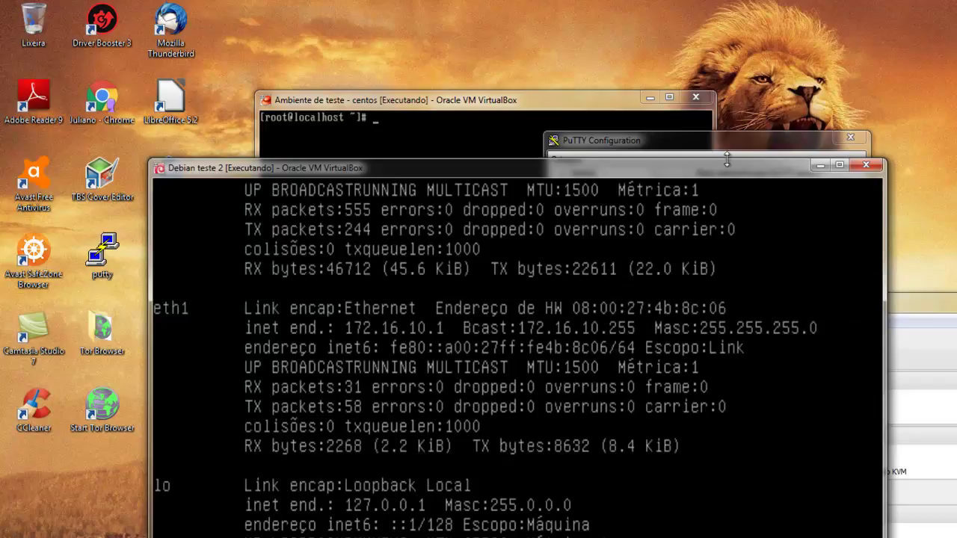
Open a PuTTY SSH session to host 192.168.1.66 on port 2254.
drag(650, 150, 375, 139)
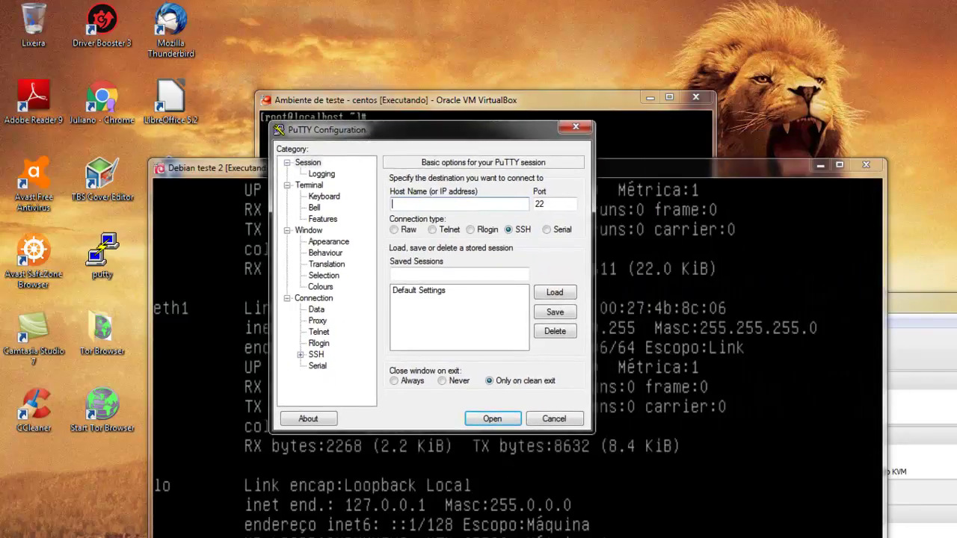
drag(956, 293, 827, 441)
click(485, 205)
text(192.1.)
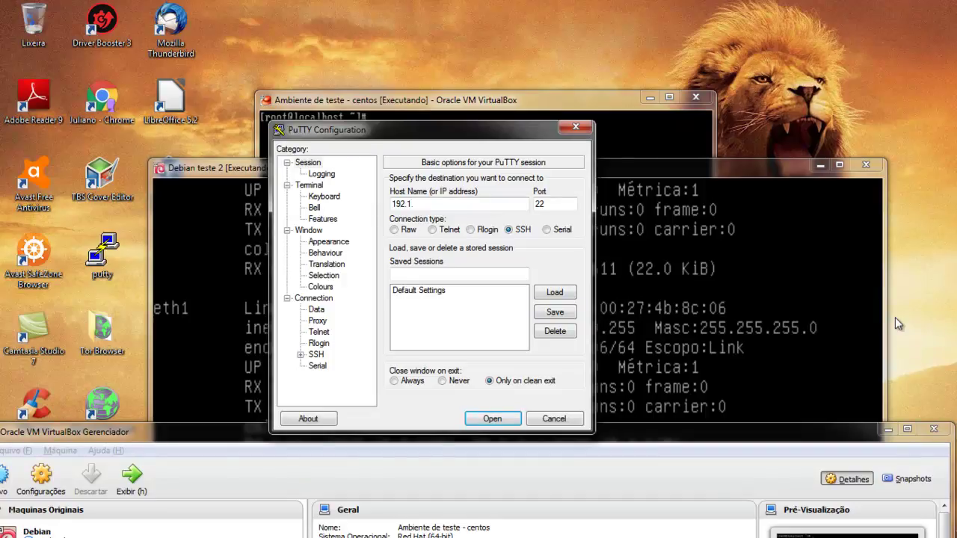
key(BackSpace)
key(BackSpace)
text(.168.1.66)
key(alt+Tab)
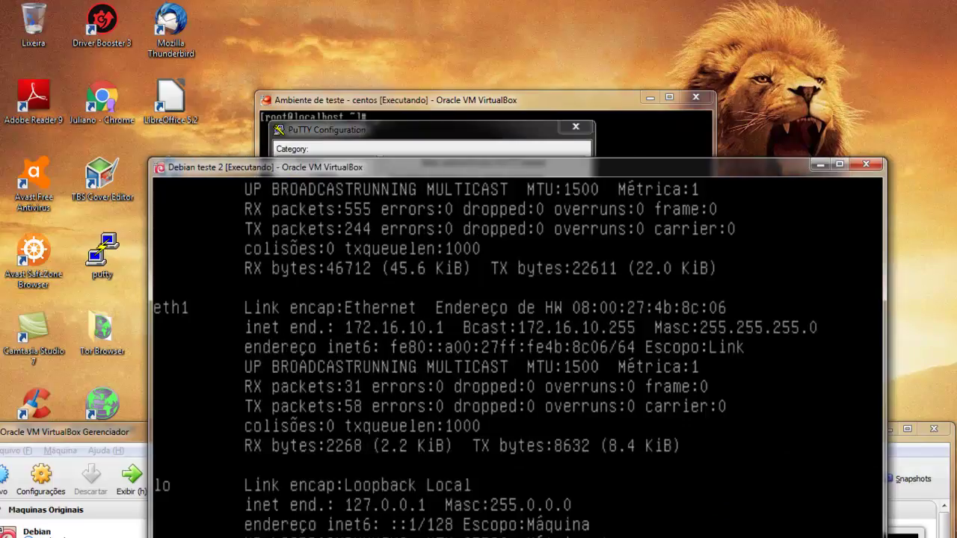
key(shift+Page_Up)
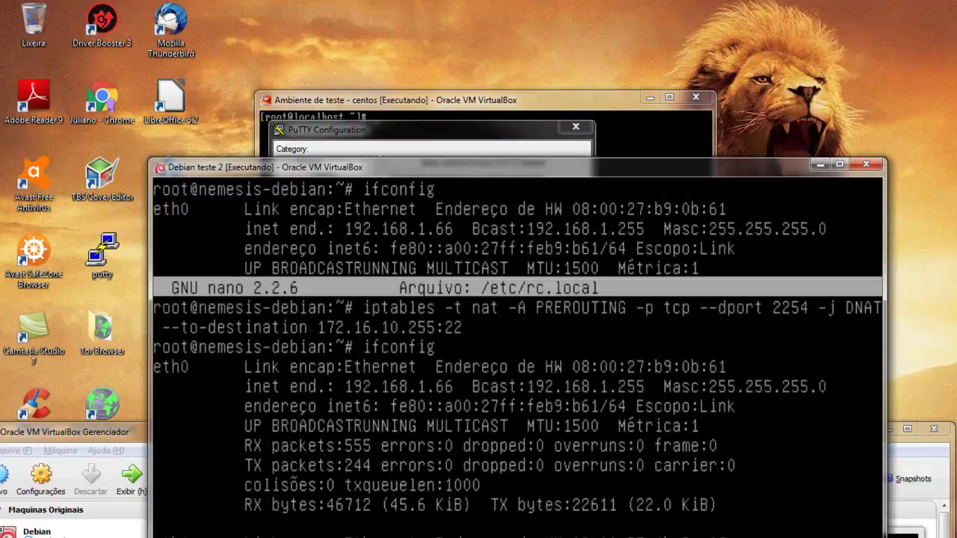
key(shift+Page_Down)
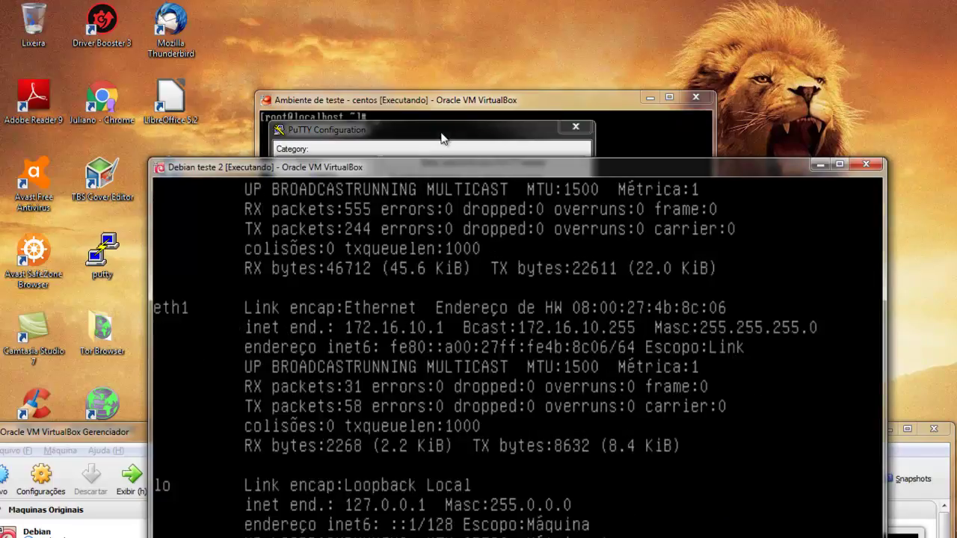
key(alt+Tab)
text(2254)
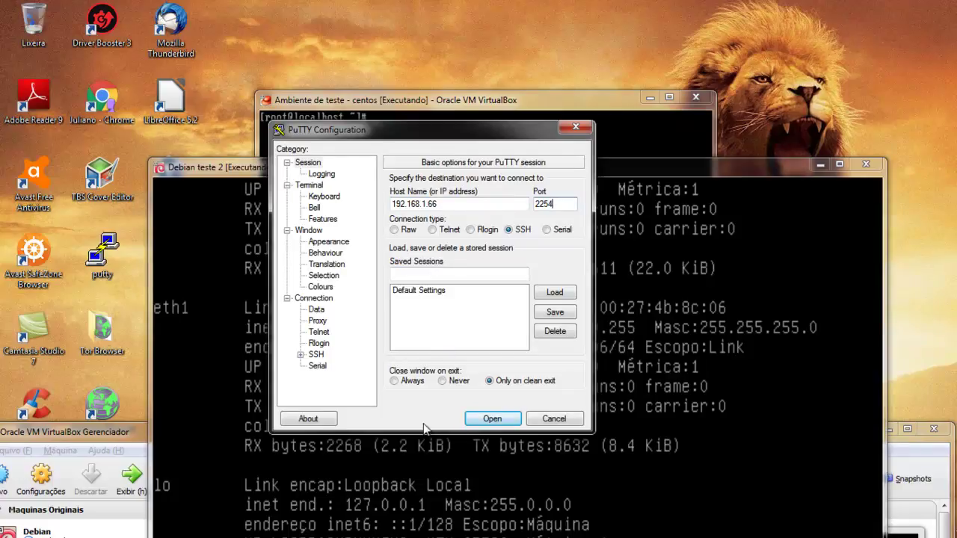
click(491, 419)
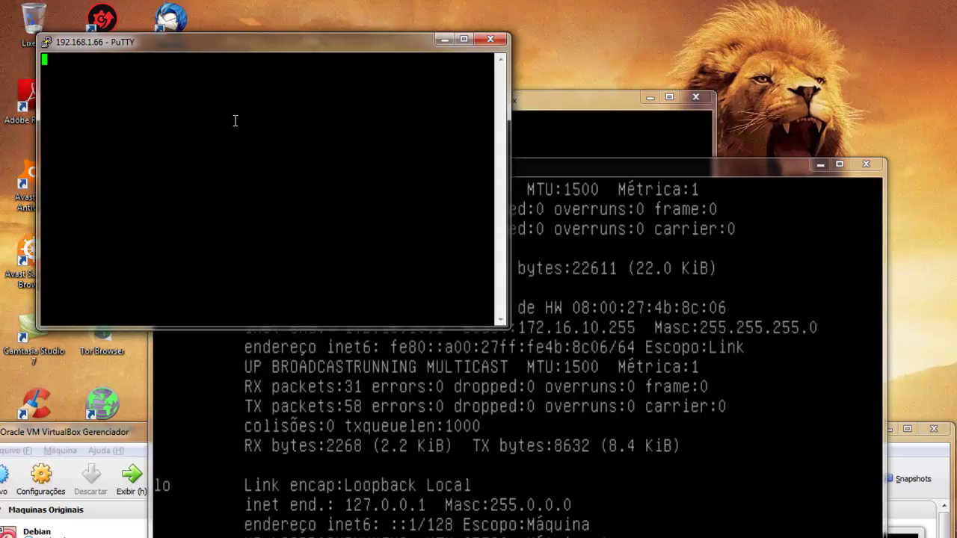
Close the PuTTY session to 192.168.1.66 and confirm the close.
click(491, 39)
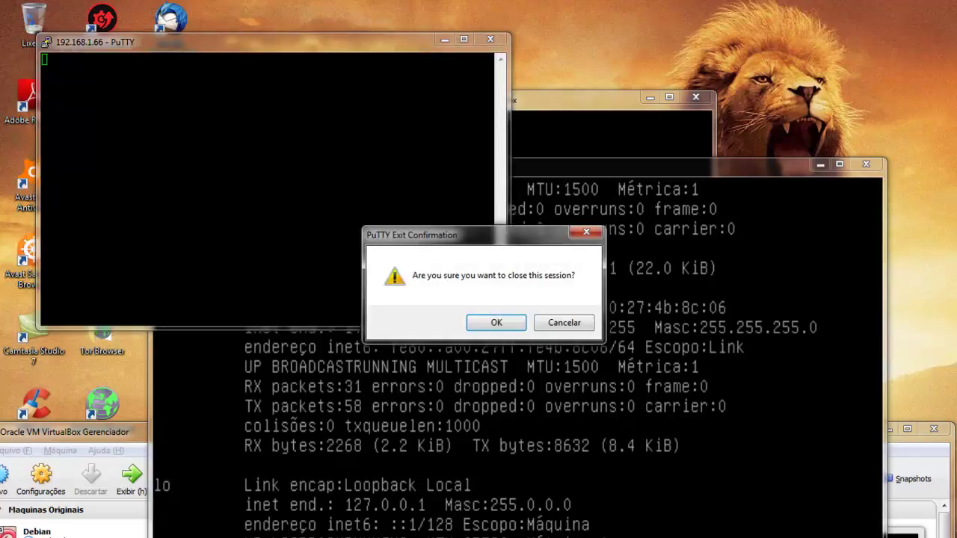
click(500, 322)
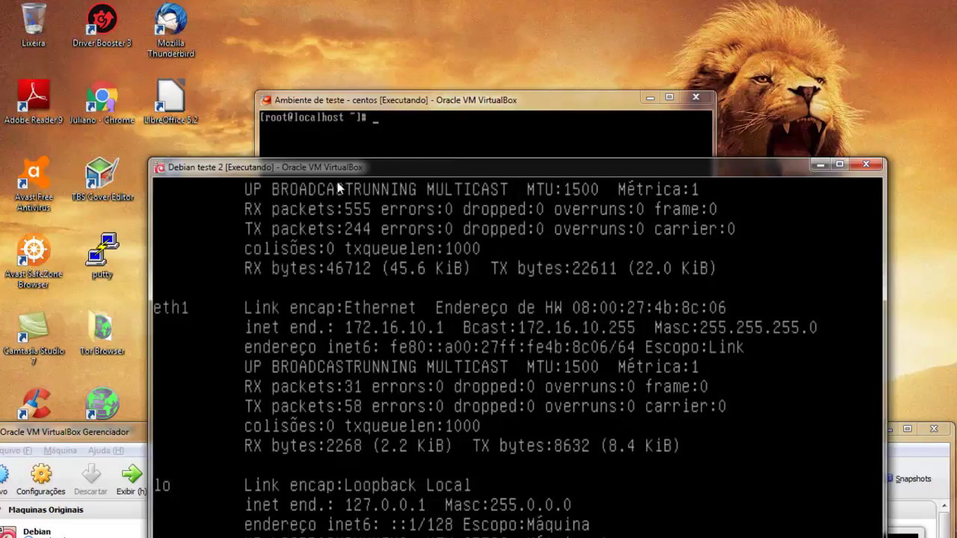
drag(346, 169, 277, 29)
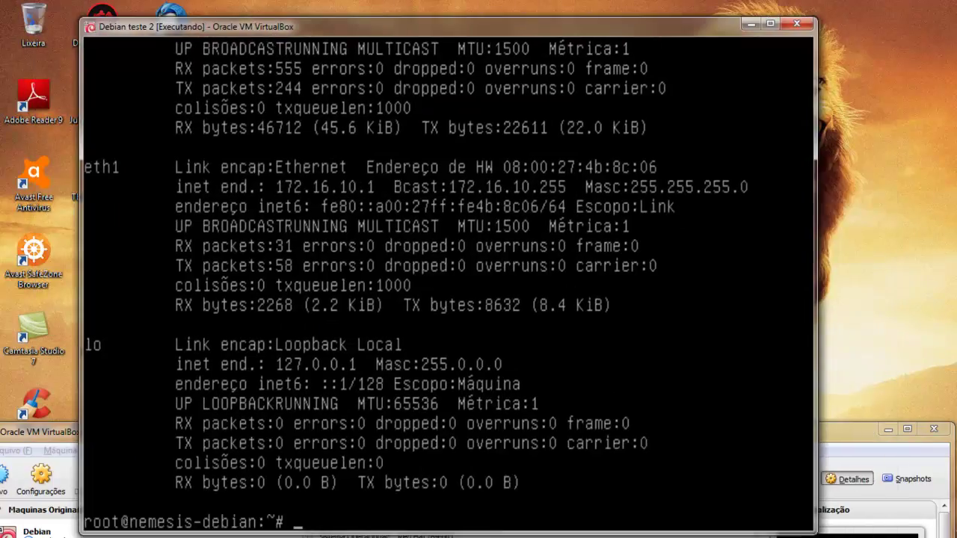
Review the earlier iptables command in the Debian console, then clear the screen.
key(shift+Page_Up)
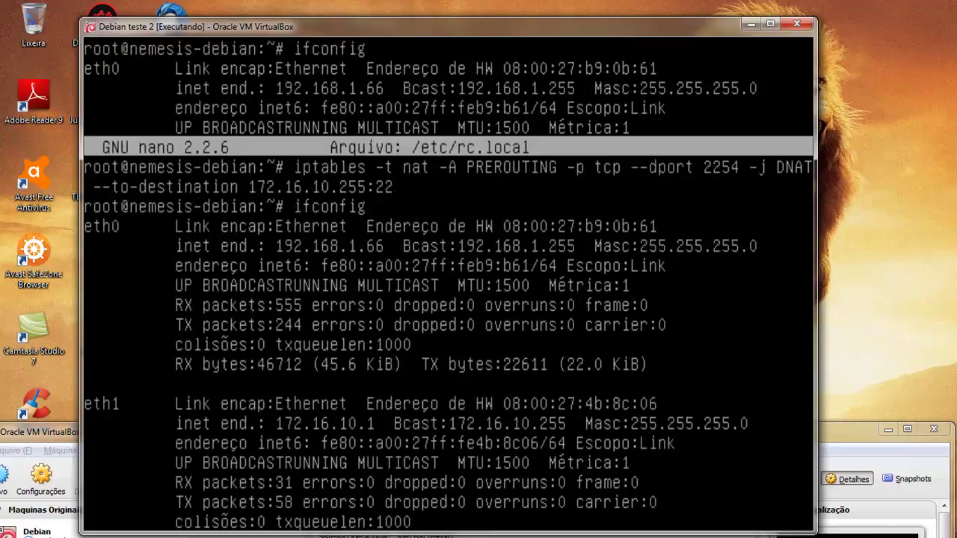
key(shift+Page_Down)
text(clear)
key(Return)
Run apt-get install openssh-server, which reports it is already the newest version.
text(ap'p)
key(BackSpace)
key(BackSpace)
text(t-e)
key(BackSpace)
text(get install openssh-se)
key(BackSpace)
key(BackSpace)
key(BackSpace)
key(BackSpace)
text(-ser)
key(BackSpace)
key(BackSpace)
key(BackSpace)
key(BackSpace)
text(h-server)
key(Return)
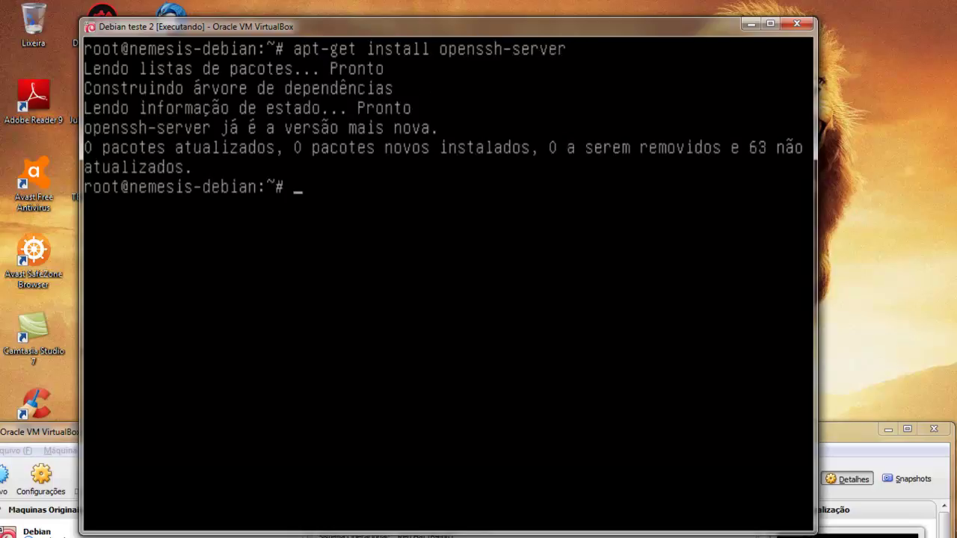
Clear the screen and open /etc/ssh/sshd_config in nano.
text(clear)
key(Return)
text(nano )
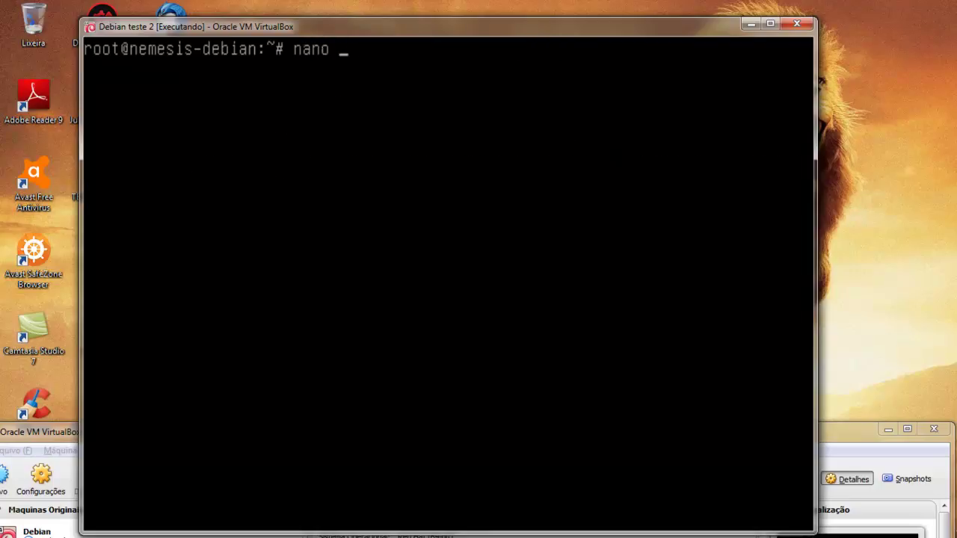
text(/etc/ssh/sshd)
key(Tab)
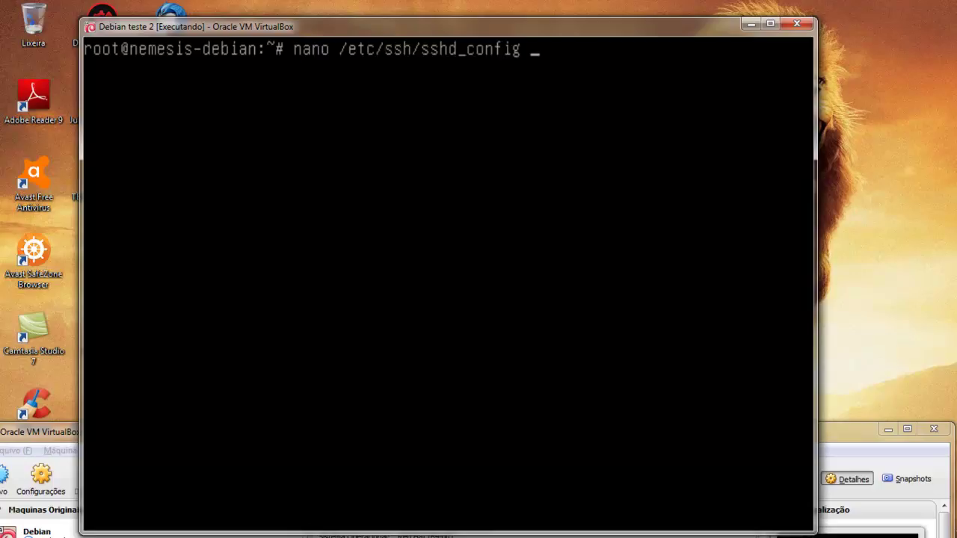
key(Return)
Browse sshd_config's authentication settings down to the StrictModes line.
key(Down)
key(Down)
key(Down)
key(Down)
key(Down)
key(Down)
key(Down)
key(Down)
key(Down)
key(Down)
key(Down)
key(Down)
key(Down)
key(Down)
key(Down)
key(Down)
key(Down)
key(Down)
key(Down)
key(Down)
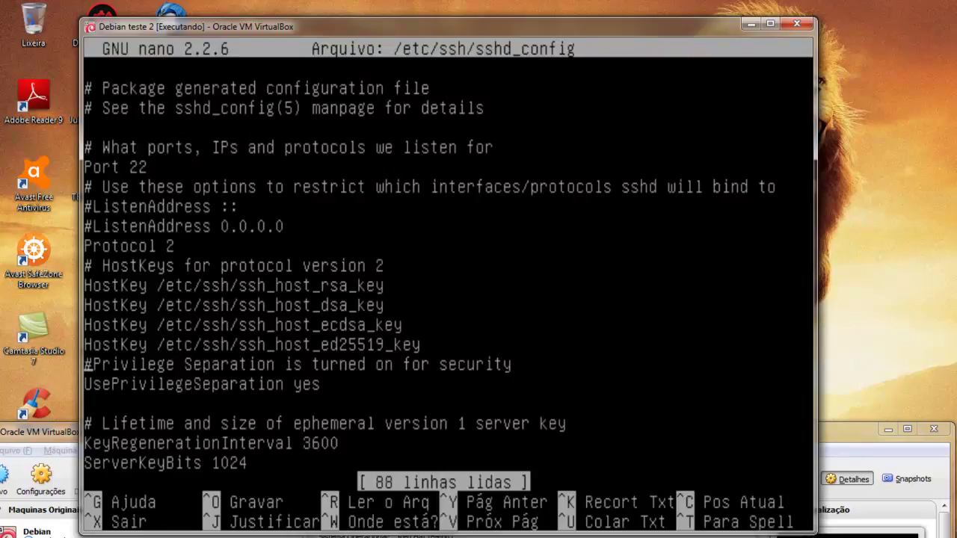
key(Up)
key(Up)
key(Up)
key(Up)
key(Up)
key(Up)
key(Up)
key(Up)
key(Down)
key(Up)
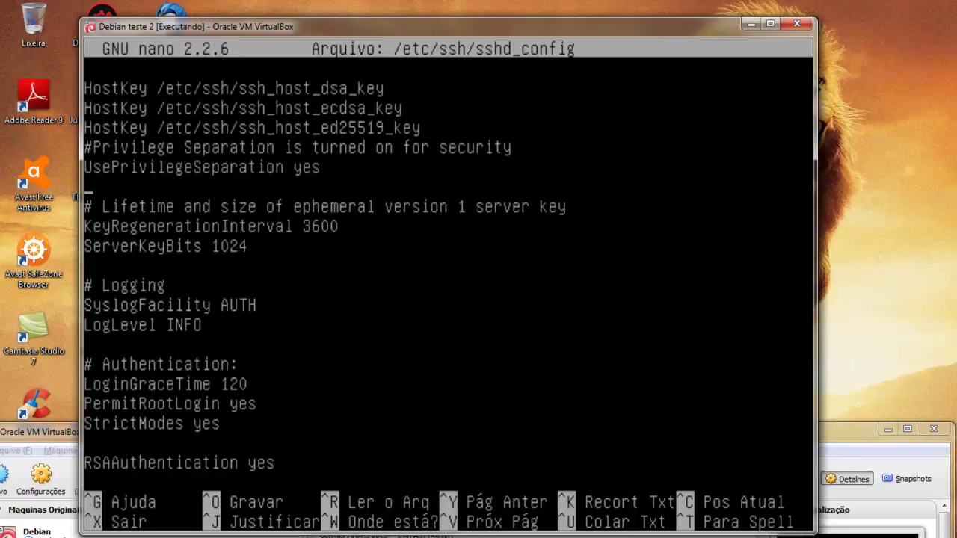
key(Up)
key(Up)
key(Up)
key(Up)
key(Up)
key(Up)
key(Up)
key(Up)
key(Up)
key(Up)
key(Up)
key(Up)
key(Up)
key(Down)
key(Down)
key(Down)
key(Down)
key(Down)
key(Down)
key(Down)
key(Down)
key(Down)
key(Down)
key(Down)
key(Down)
key(Down)
key(Down)
key(Down)
key(Down)
key(Down)
key(Down)
key(Down)
key(Down)
key(Down)
key(Down)
key(Down)
key(Down)
key(Down)
key(Down)
key(Down)
key(Down)
key(Down)
key(Down)
key(Down)
key(Down)
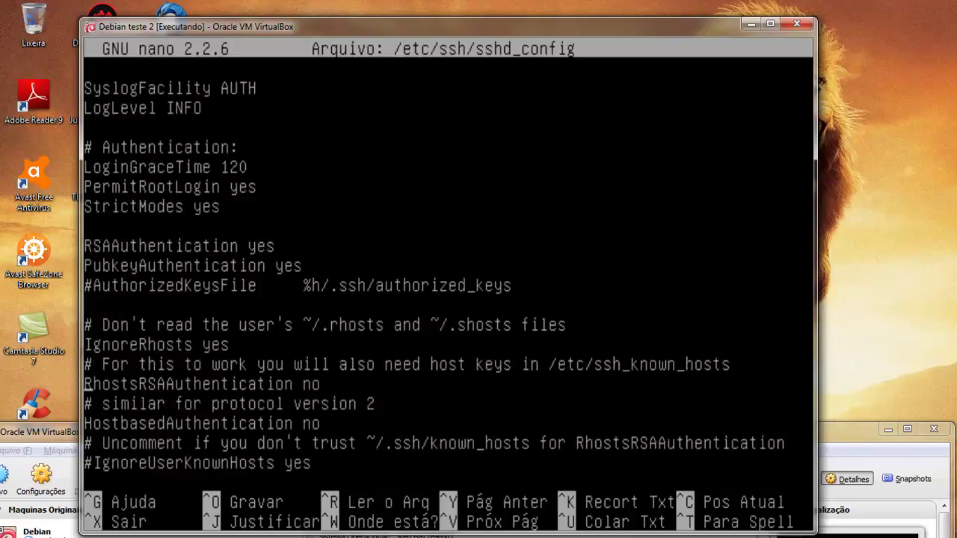
key(Down)
key(Down)
key(Down)
key(Down)
key(Down)
key(Down)
key(Down)
key(Down)
key(Down)
key(Down)
key(Down)
key(Up)
key(Up)
key(Up)
key(Up)
key(Up)
key(Up)
key(Up)
key(Up)
key(Up)
key(Up)
key(Up)
key(Up)
key(Up)
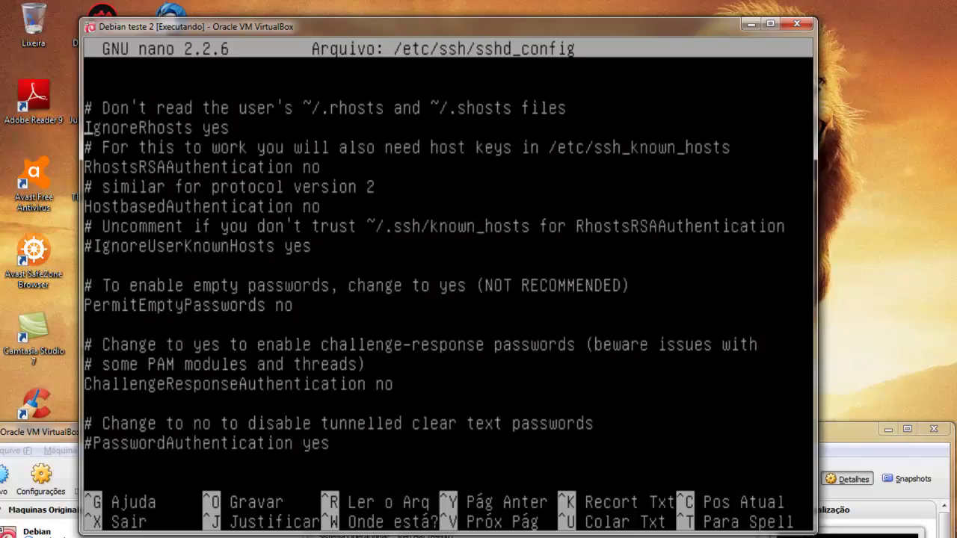
key(Up)
key(Up)
key(Up)
key(Up)
key(Up)
key(Up)
key(Up)
key(Right)
key(Right)
key(Right)
key(Right)
key(Right)
key(Right)
key(Right)
key(Right)
key(Right)
text(qw)
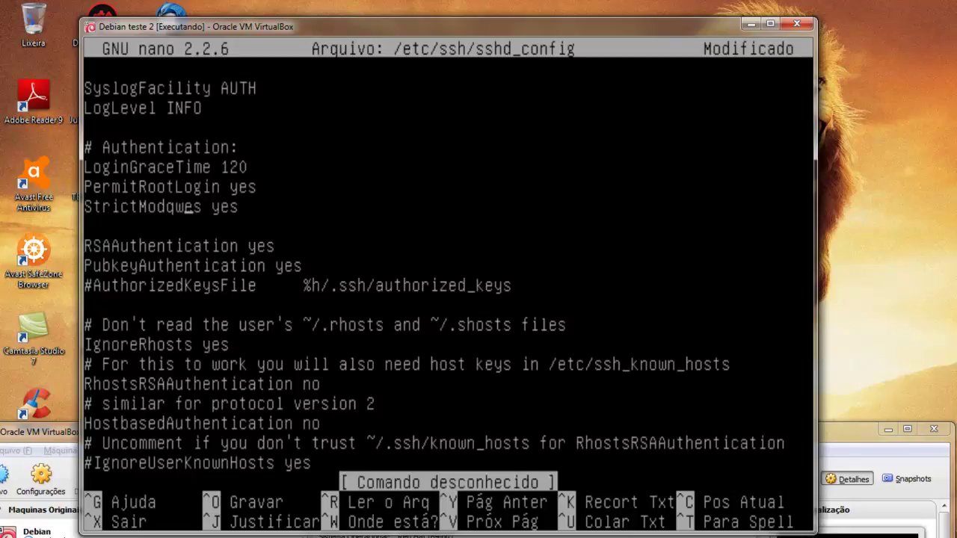
Exit nano without saving the changes and clear the terminal.
key(ctrl+x)
text(nclear)
key(Return)
key(Return)
key(Return)
Start the SSH service with /etc/init.d/ssh start, then clear the screen.
text(/etc/)
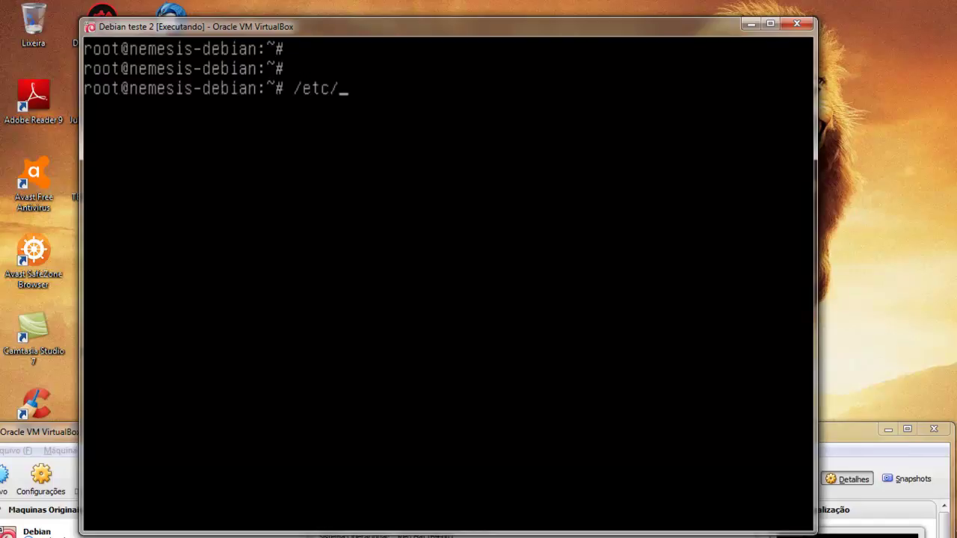
text(init.d/ss)
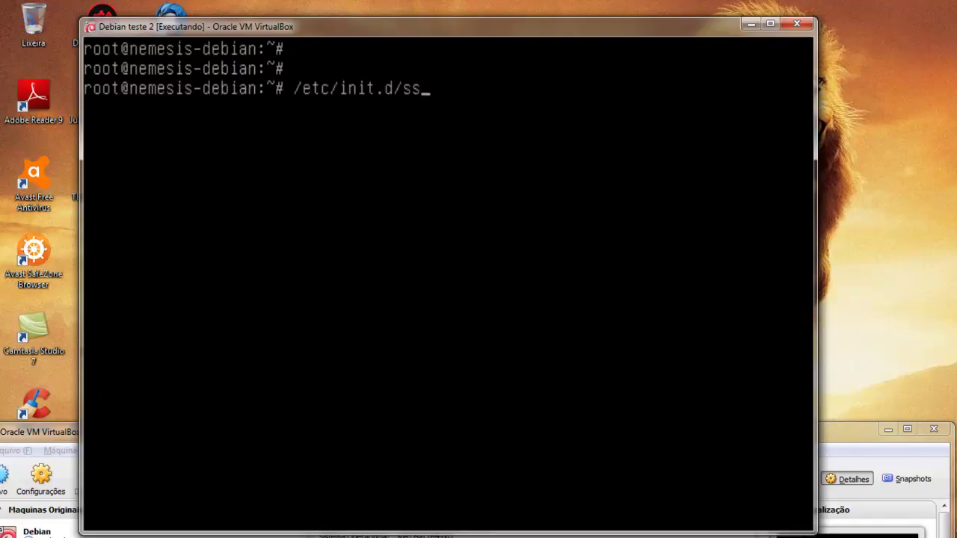
text(h start)
key(Return)
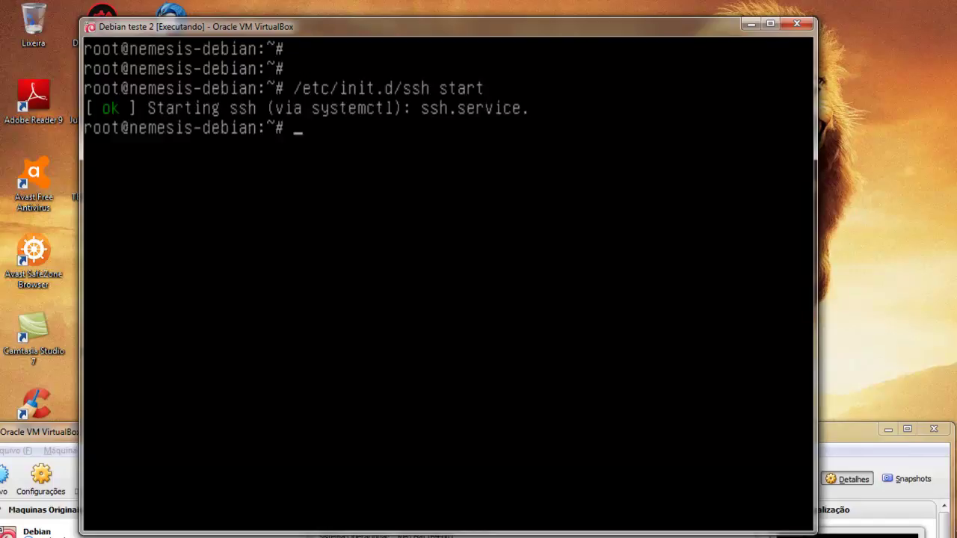
text(clear)
key(Return)
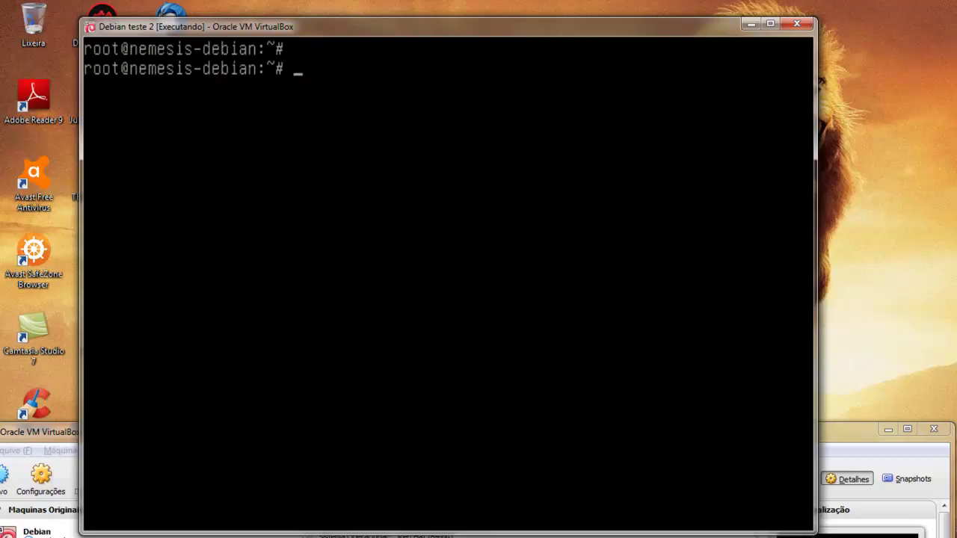
key(Return)
key(Return)
key(Return)
List the current iptables firewall rules, which are empty, then clear the screen.
text(ipt)
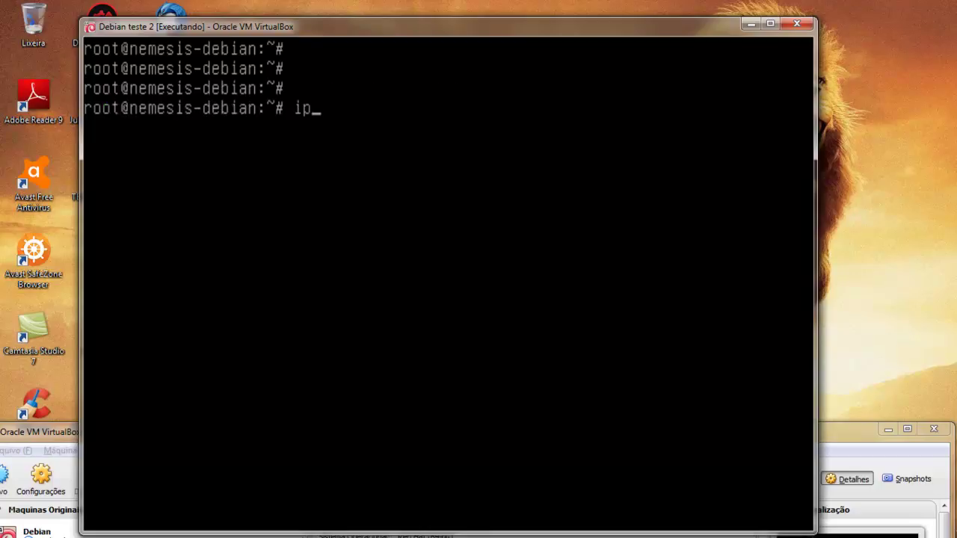
key(BackSpace)
key(BackSpace)
key(BackSpace)
text(ipt)
key(BackSpace)
key(BackSpace)
key(BackSpace)
text(iptables -L)
key(Return)
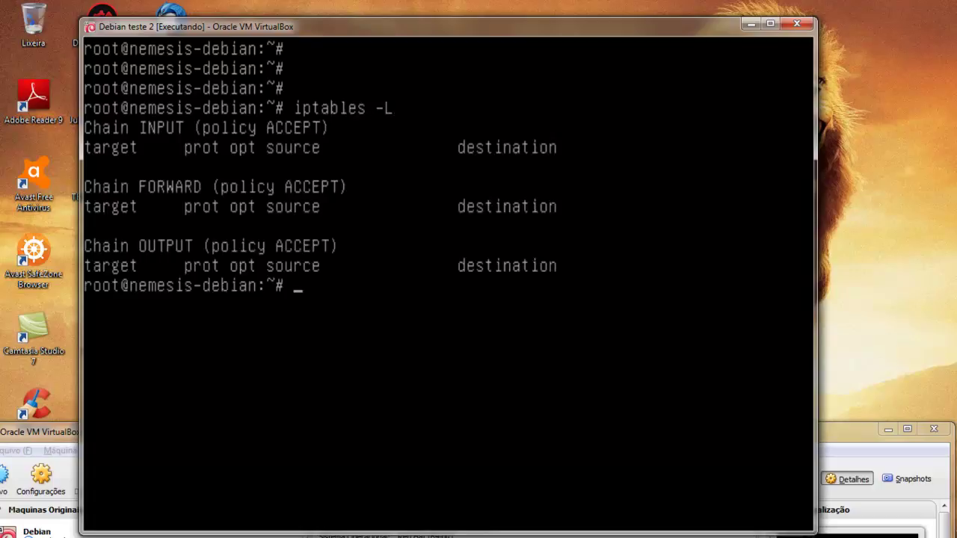
key(Up)
key(BackSpace)
text(l)
key(Return)
text(clear)
key(Return)
key(Return)
key(Return)
key(Return)
Add a nat PREROUTING DNAT rule forwarding TCP port 2254 to 172.16.10.254:22.
text(iptabel)
key(BackSpace)
key(BackSpace)
text(les)
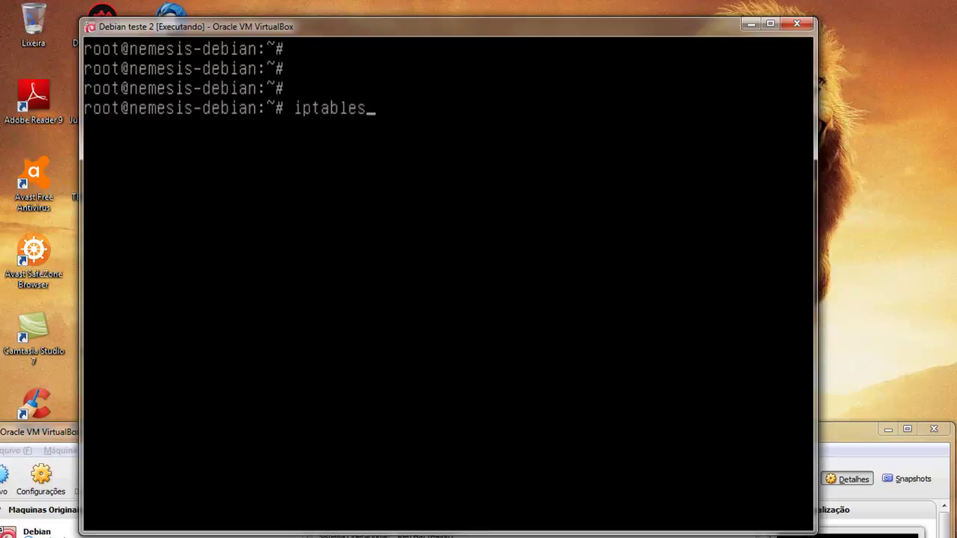
text( -t nat -A PRE)
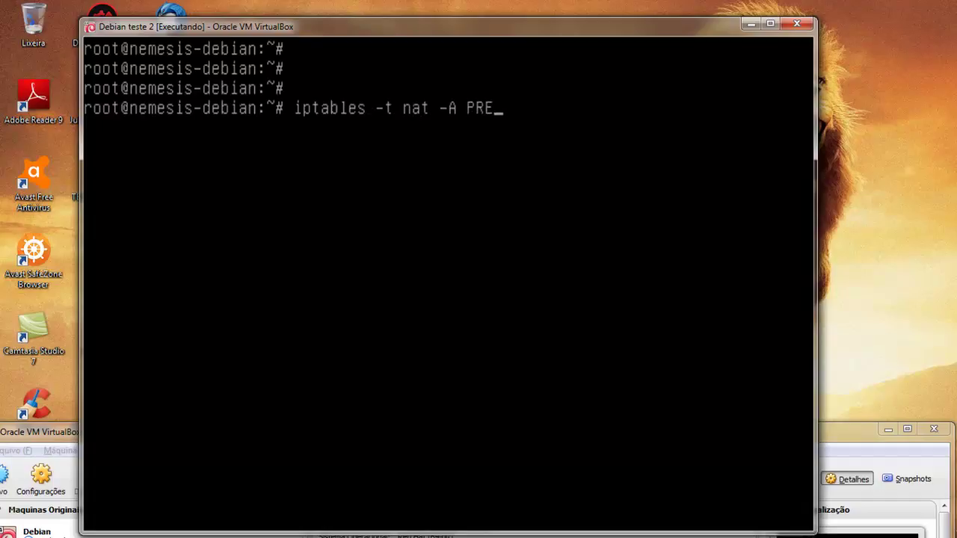
text(ROUTING)
text( -o)
text( tcp )
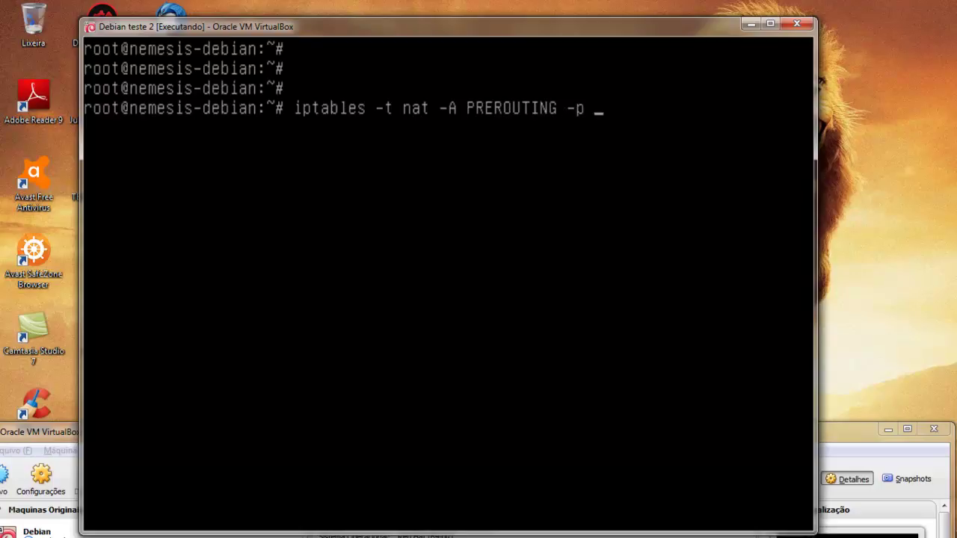
text(--dport 224)
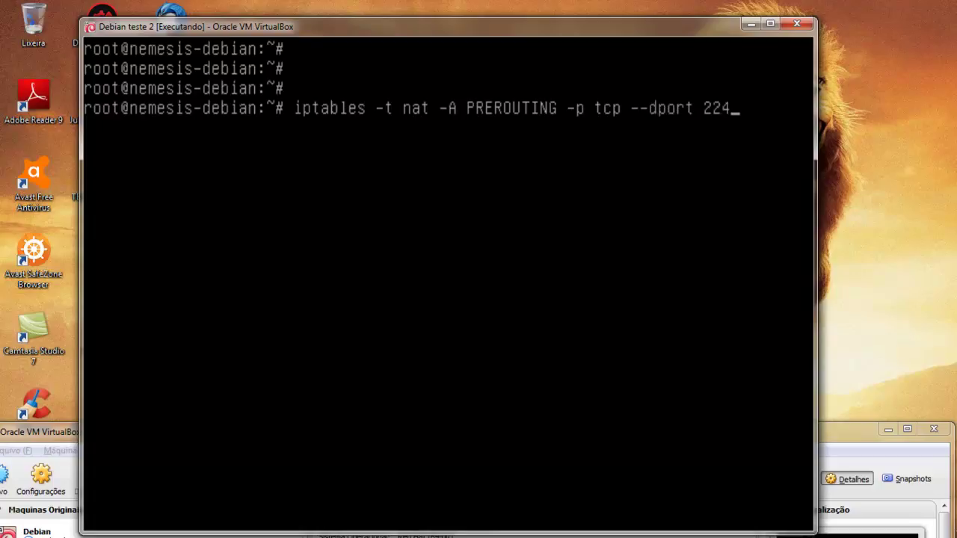
key(BackSpace)
text(534)
key(BackSpace)
key(BackSpace)
text(4 -j DNAT)
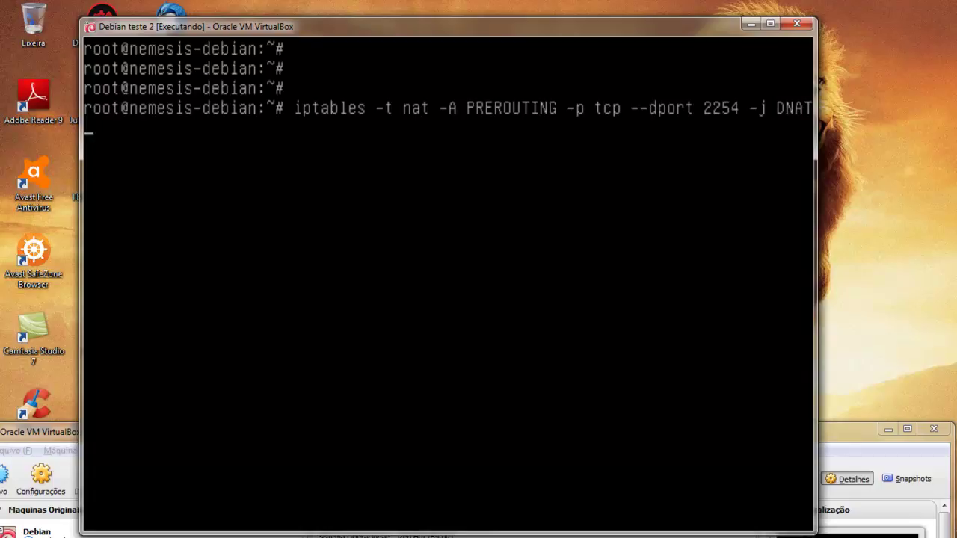
text( --to-destination 10)
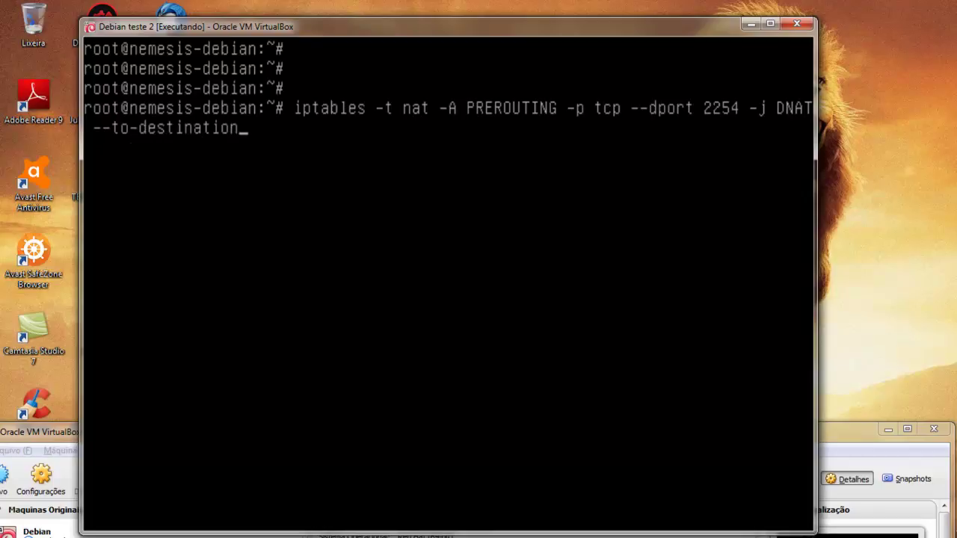
key(BackSpace)
text(72.16.10.2)
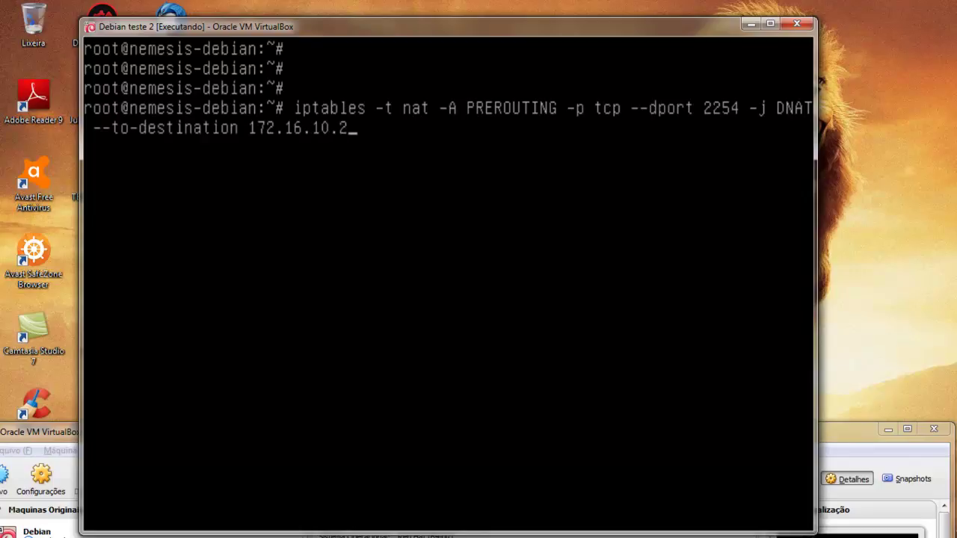
text(54:22)
key(Return)
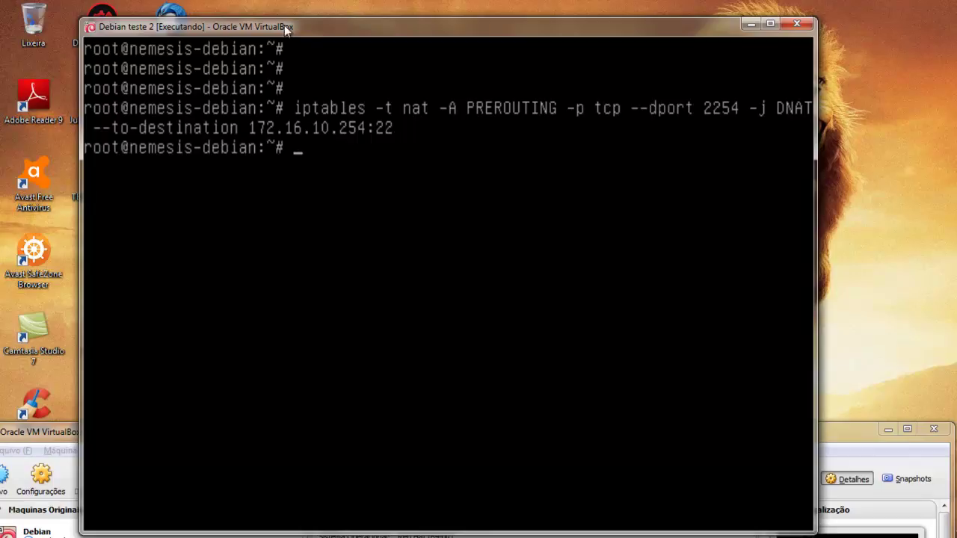
Attempt a PuTTY SSH connection to 192.168.1.66 port 2254; dismiss the timeout error and close it.
drag(284, 25, 484, 43)
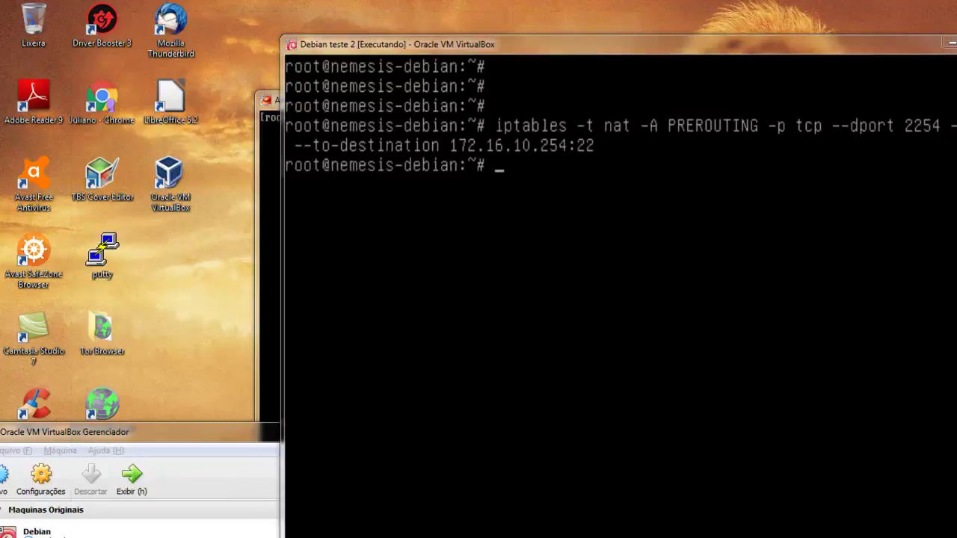
double_click(93, 246)
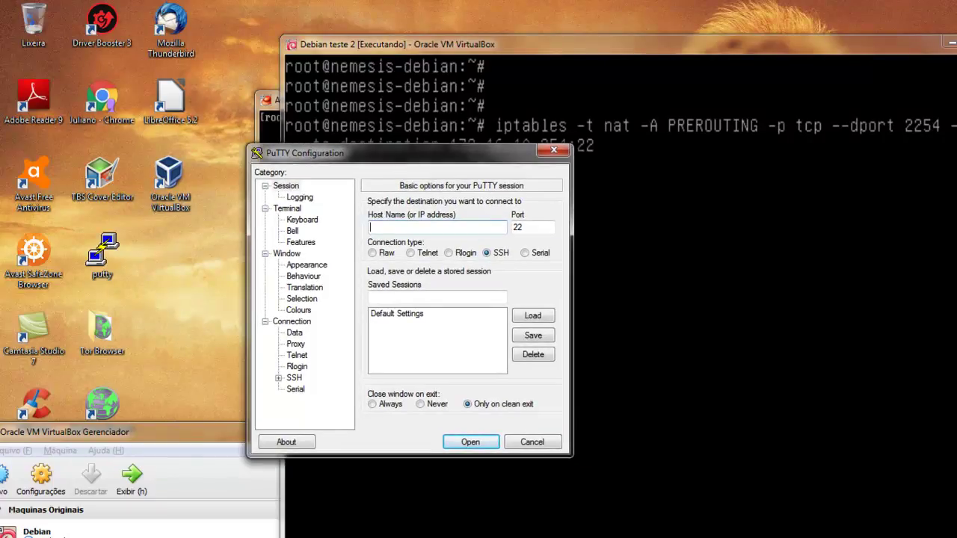
text(192.168.1.66)
key(Tab)
text(2254)
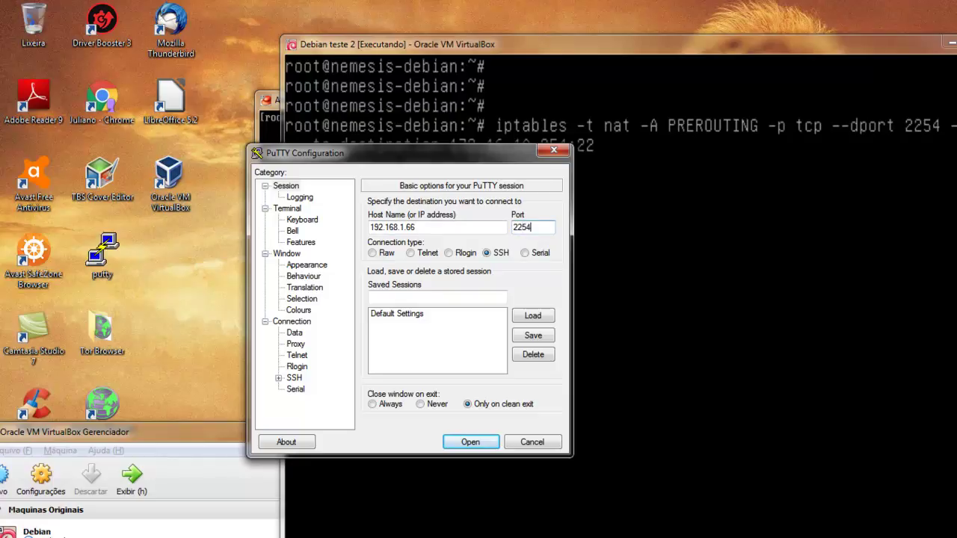
click(471, 442)
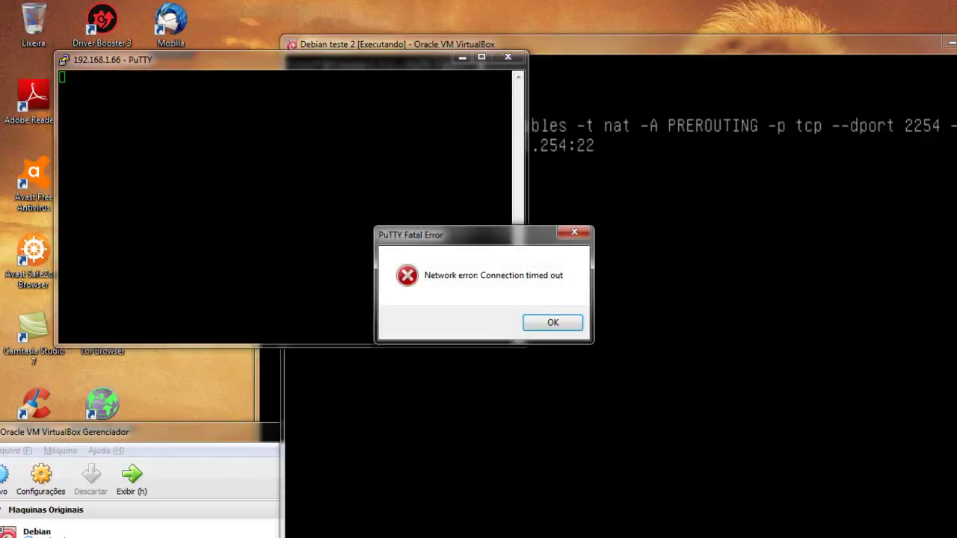
click(552, 323)
click(508, 57)
text(clear)
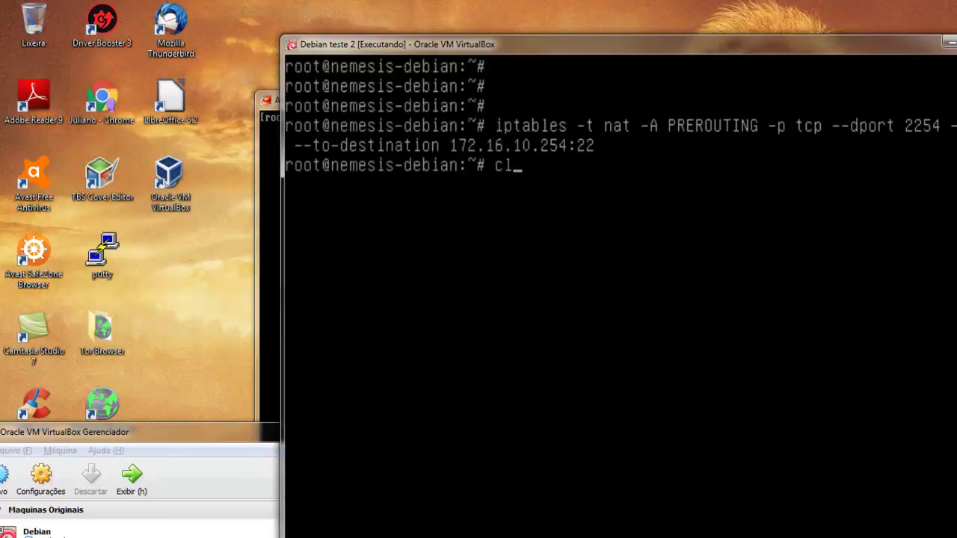
key(Return)
key(Return)
key(Return)
key(Return)
text(ssh )
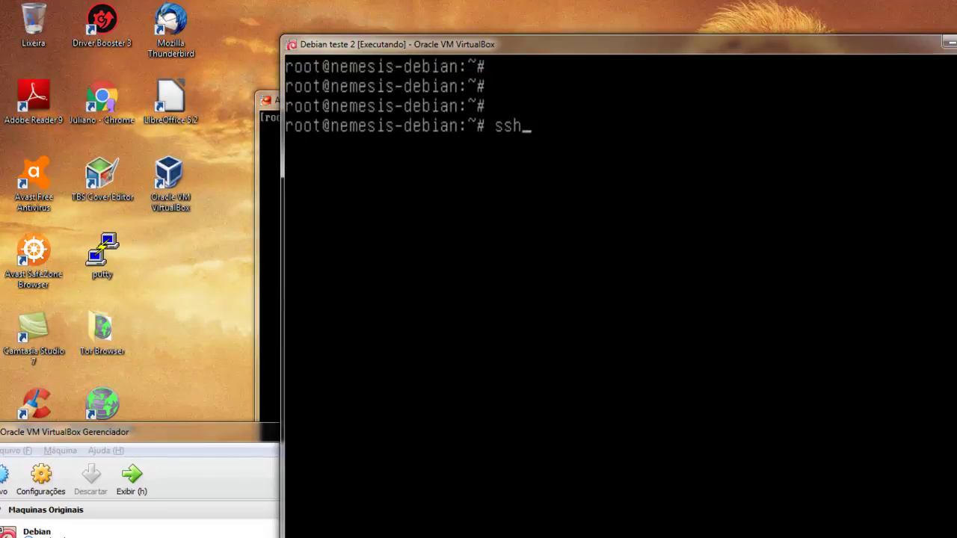
text(root@172)
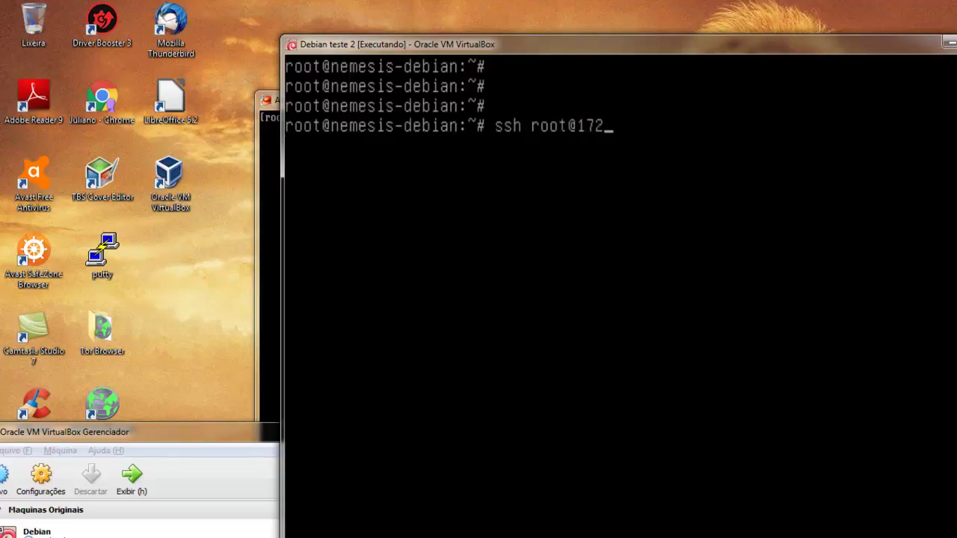
text(.168.1.2)
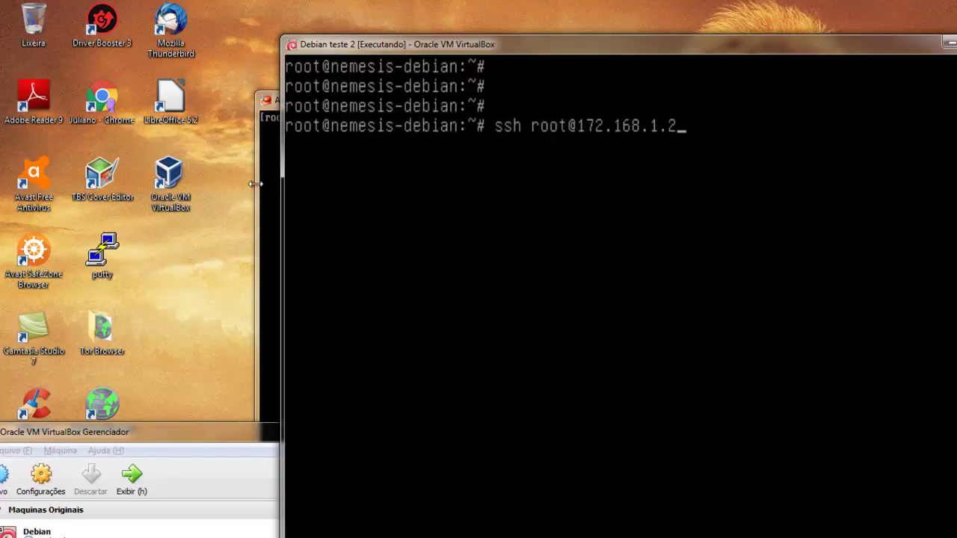
key(BackSpace)
key(BackSpace)
key(BackSpace)
key(BackSpace)
key(BackSpace)
text(.10.254)
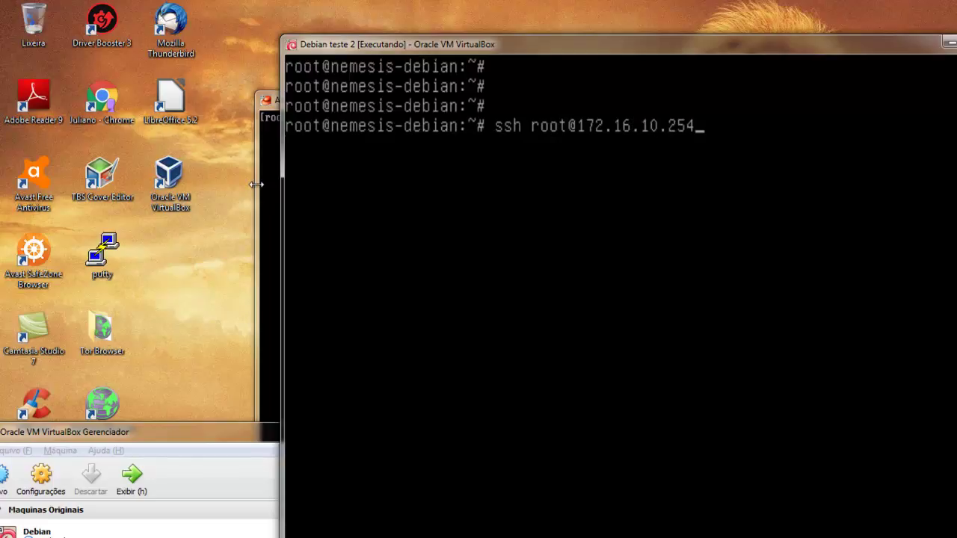
key(Return)
Answer yes to accept the remote host's key for 172.16.10.254.
text(yte)
key(BackSpace)
key(BackSpace)
text(es)
key(Return)
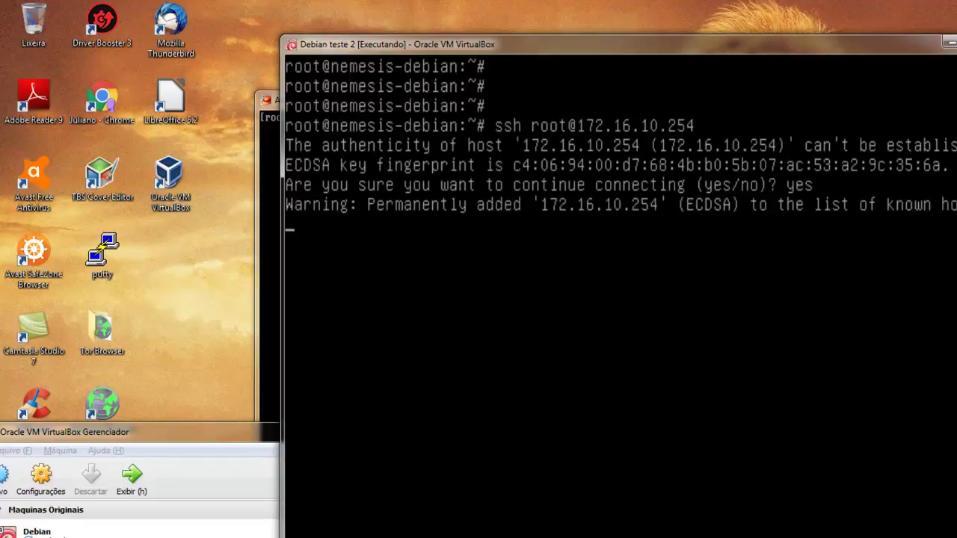
Rearrange the VM windows and bring the CentOS test machine to the front.
drag(381, 49, 236, 41)
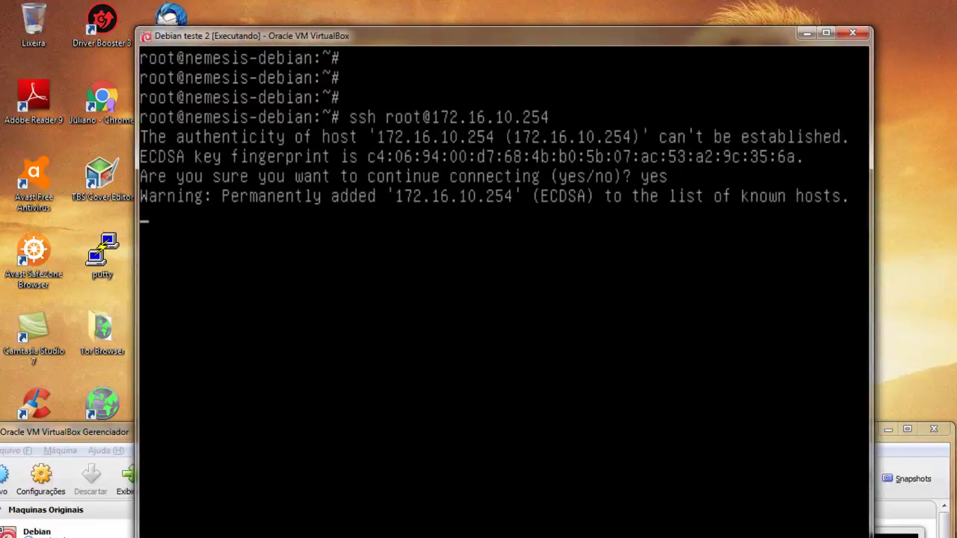
drag(240, 41, 317, 86)
drag(403, 92, 462, 50)
click(258, 141)
Run ifconfig on the CentOS machine to show its network interfaces.
drag(307, 99, 56, 10)
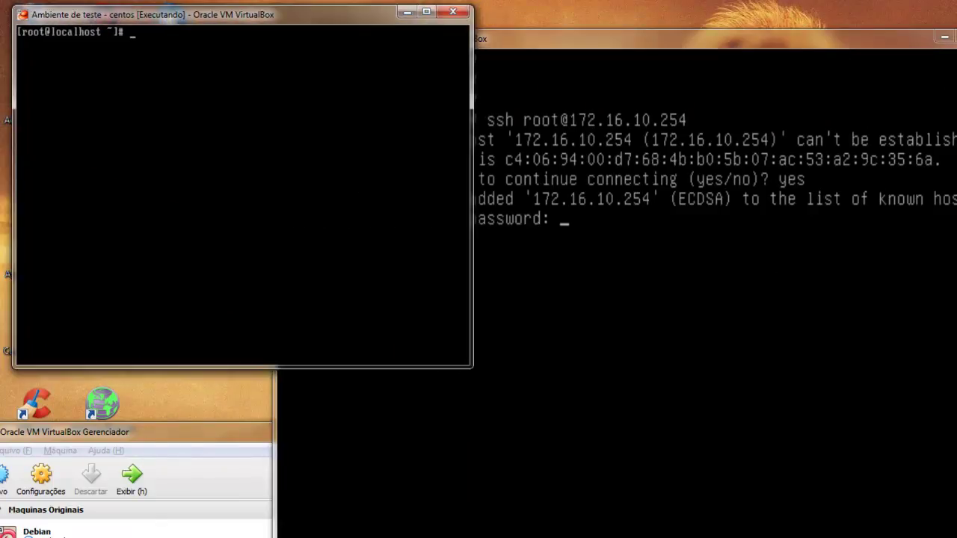
text(ifconfig)
key(Return)
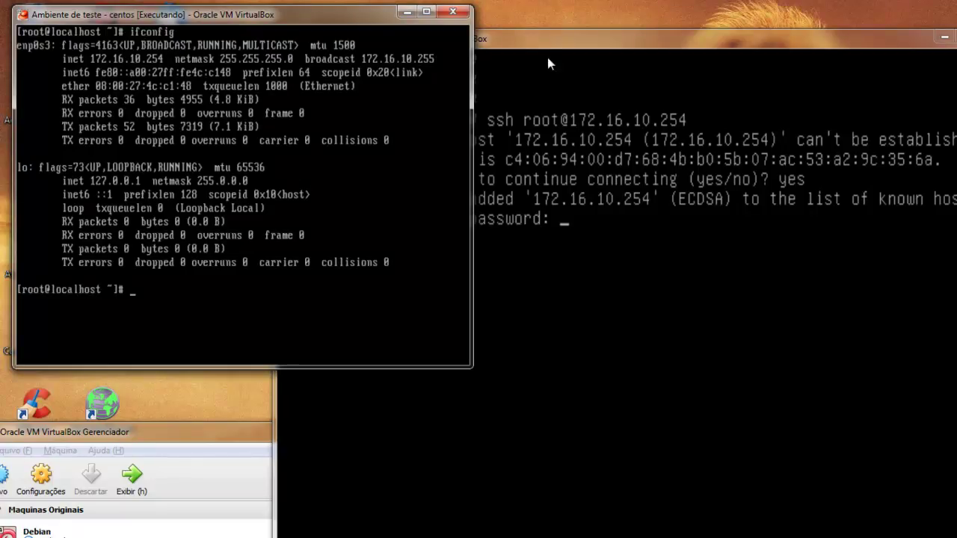
On the gateway, log into 172.16.10.254 with the root password, exit, and clear.
key(alt+Tab)
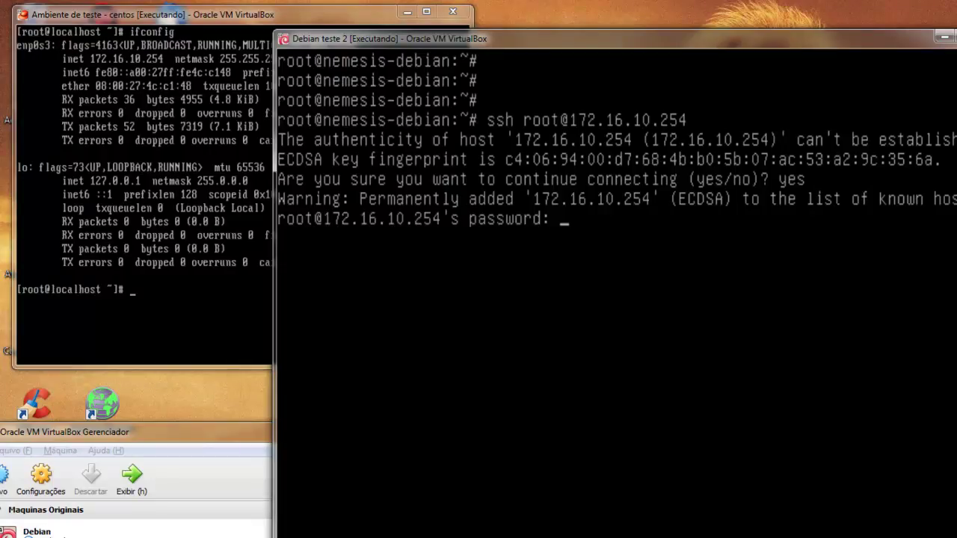
key(Return)
text(exit)
key(Return)
text(cle)
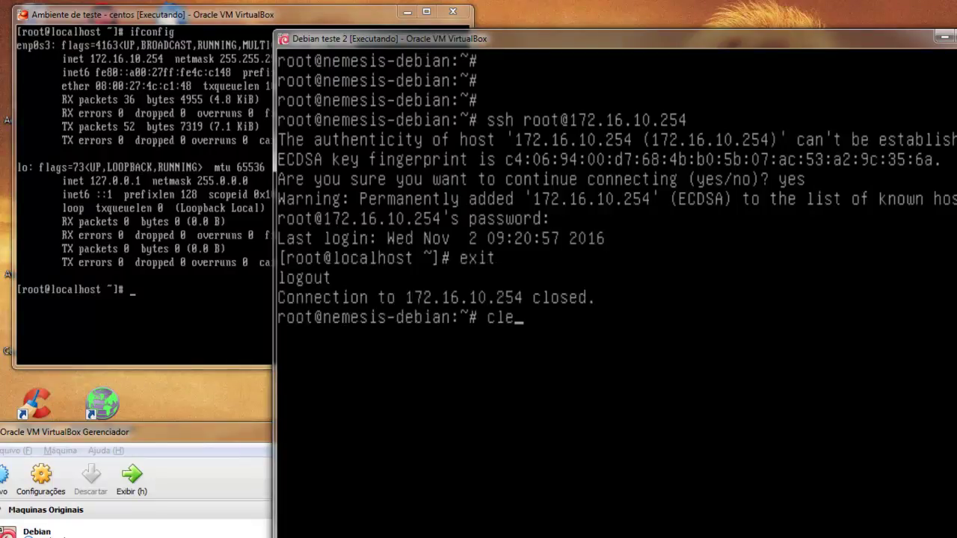
text(ar)
key(Return)
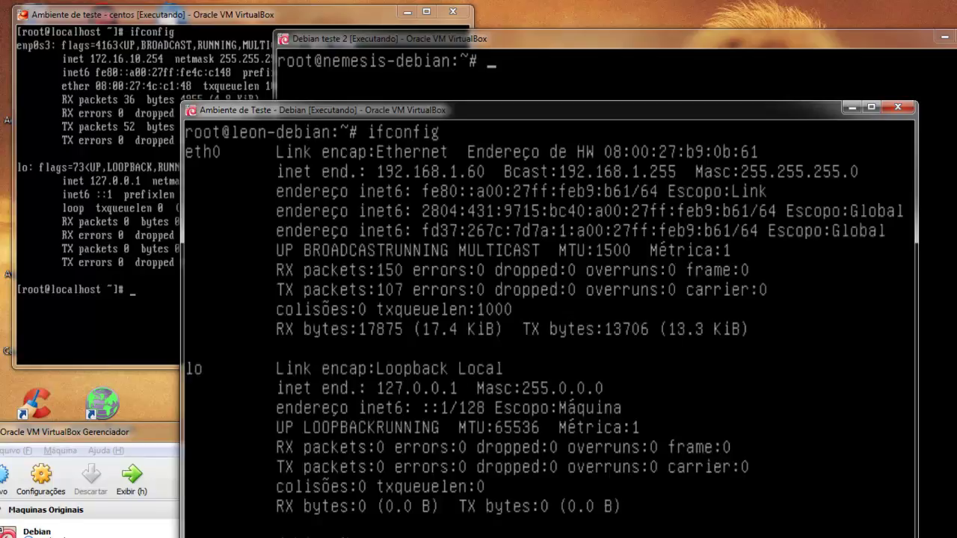
On leon-debian, start SSH with /etc/init.d/ssh start and clear the console.
key(ctrl+l)
text(uif)
key(BackSpace)
key(BackSpace)
key(BackSpace)
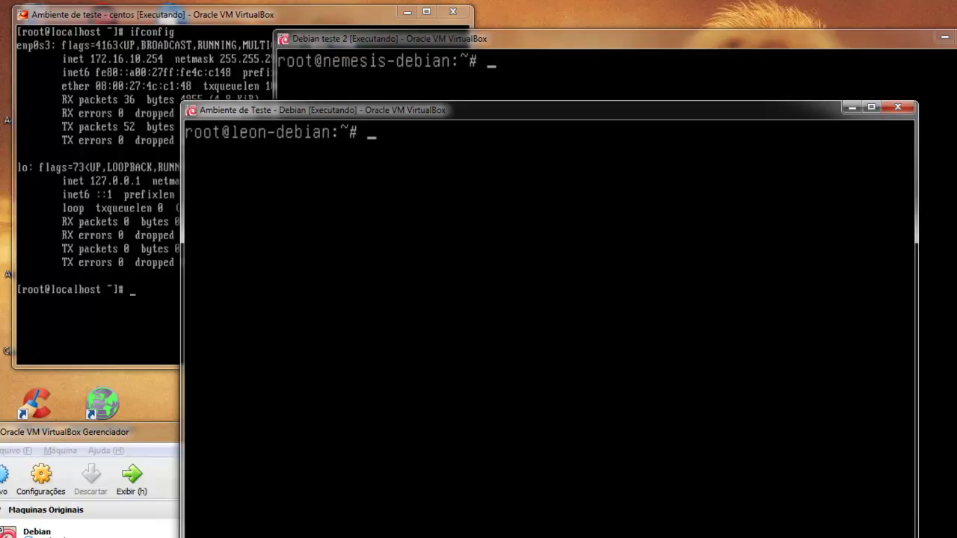
text(/etc/in)
key(Tab)
key(Tab)
text(it.d/ssh star)
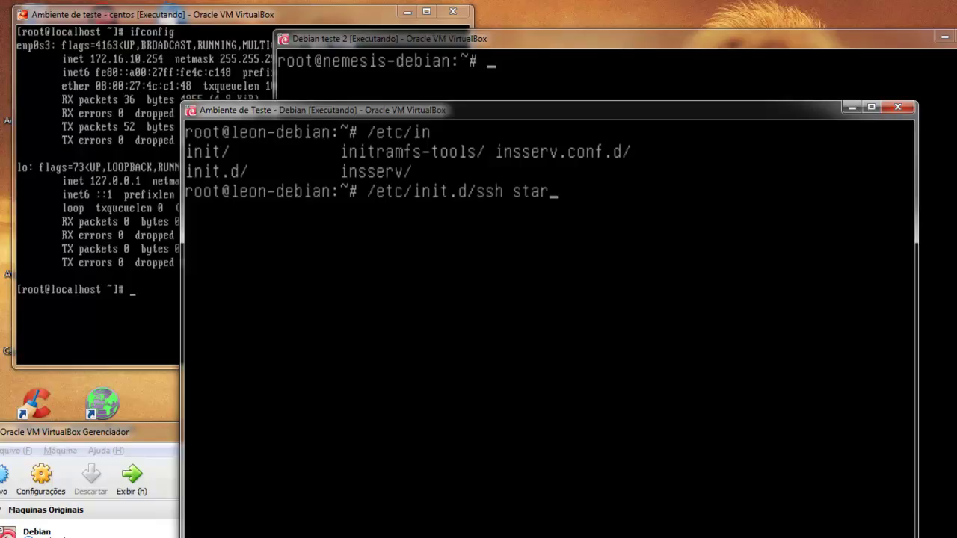
text(t)
key(Return)
text(c)
text(r)
key(Return)
text(root )
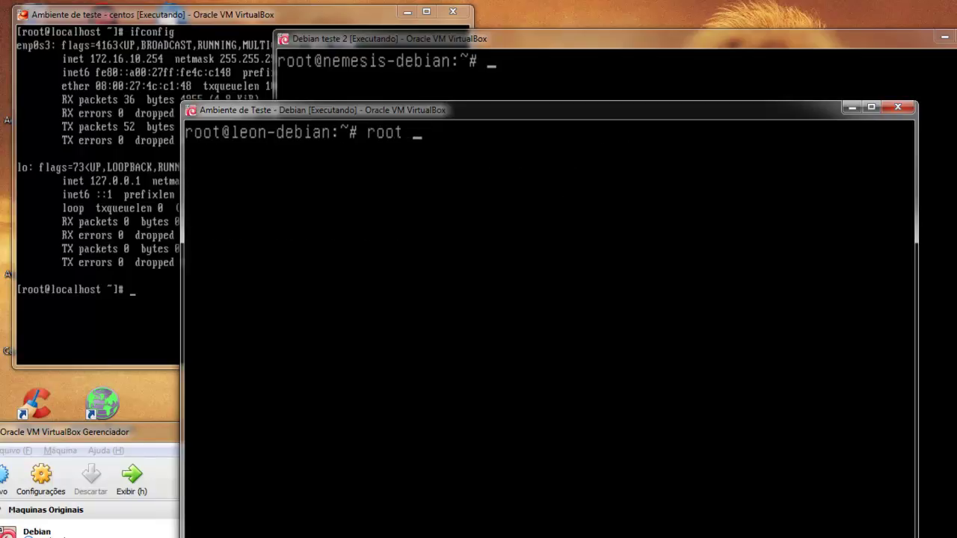
text(192.168.10.66)
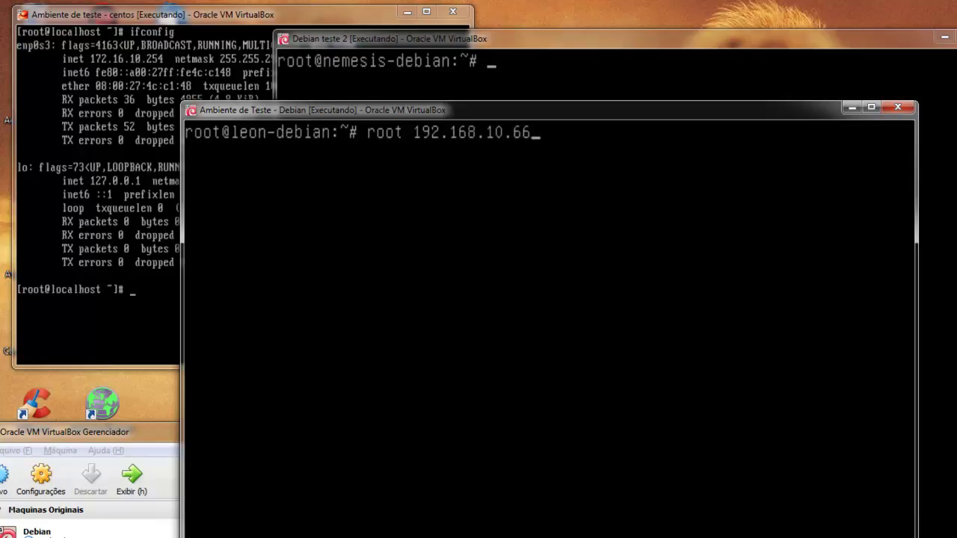
text(:22)
key(BackSpace)
key(Left)
key(Left)
key(Left)
key(Left)
key(Left)
key(Left)
key(Left)
key(Left)
key(Left)
key(Left)
key(Left)
key(Left)
key(Left)
key(Left)
key(Left)
key(Left)
key(Left)
key(Left)
key(Left)
key(Left)
text(ssh)
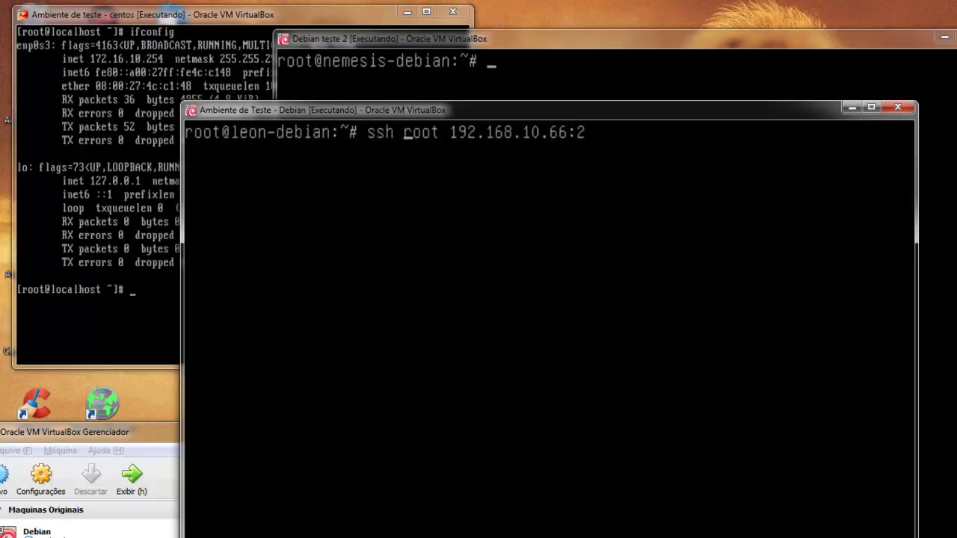
key(Right)
key(Right)
key(Right)
key(Right)
key(Delete)
text(@#)
key(BackSpace)
key(Right)
key(Right)
key(Right)
key(Right)
key(Right)
key(Right)
key(Right)
key(Right)
key(Right)
key(Right)
key(Right)
key(Right)
key(Right)
key(Right)
key(Right)
key(BackSpace)
key(BackSpace)
text(-p 2254)
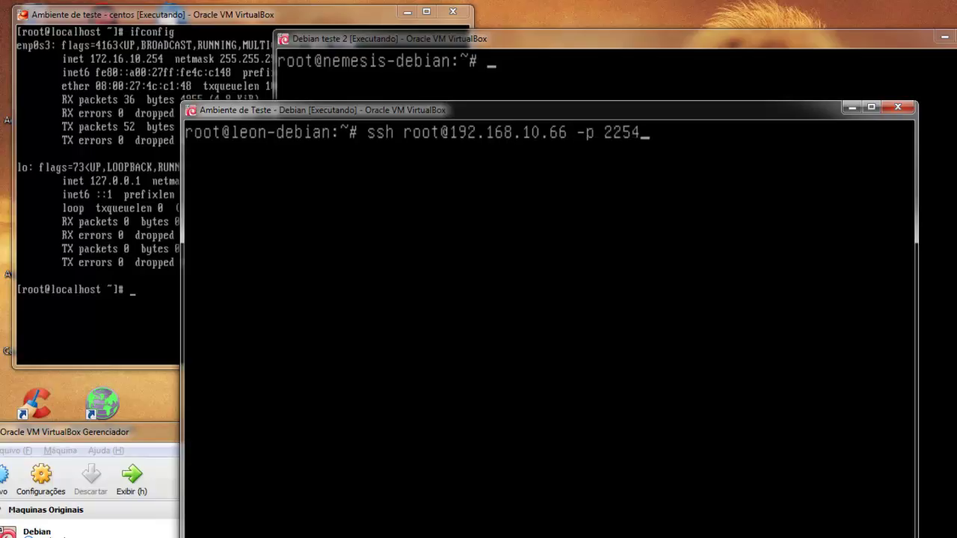
key(Return)
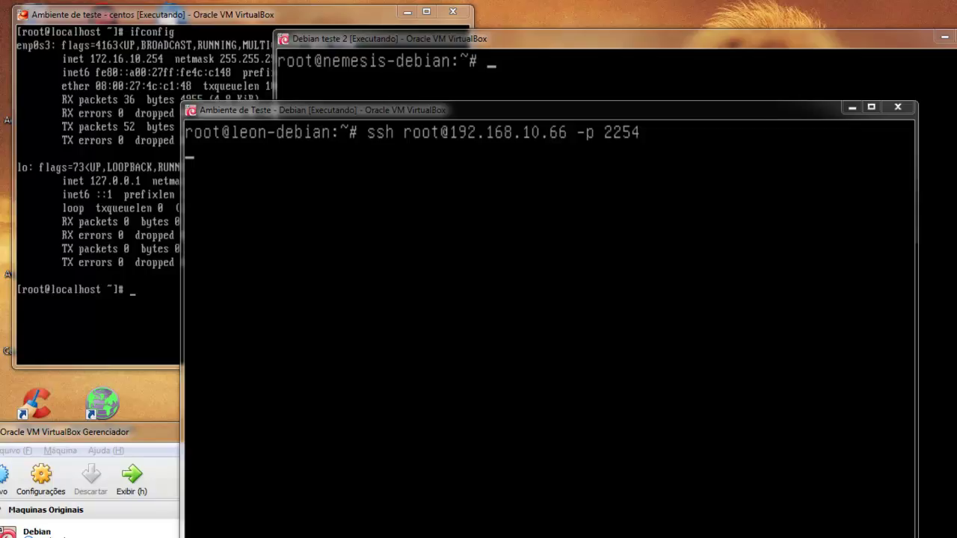
key(alt+Tab)
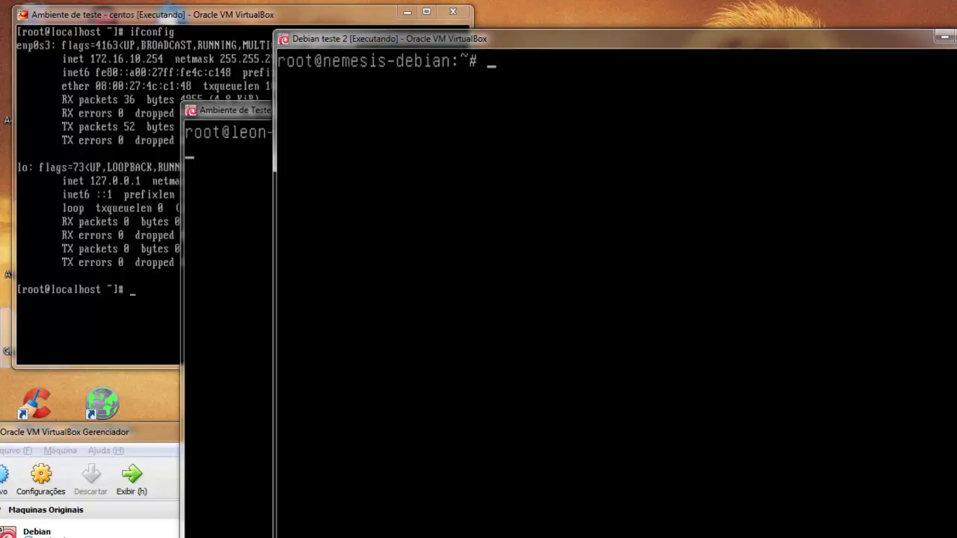
key(alt+Tab)
key(ctrl+c)
key(ctrl+c)
key(ctrl+c)
key(Up)
key(BackSpace)
key(BackSpace)
key(BackSpace)
key(BackSpace)
key(BackSpace)
key(BackSpace)
key(BackSpace)
key(BackSpace)
key(Return)
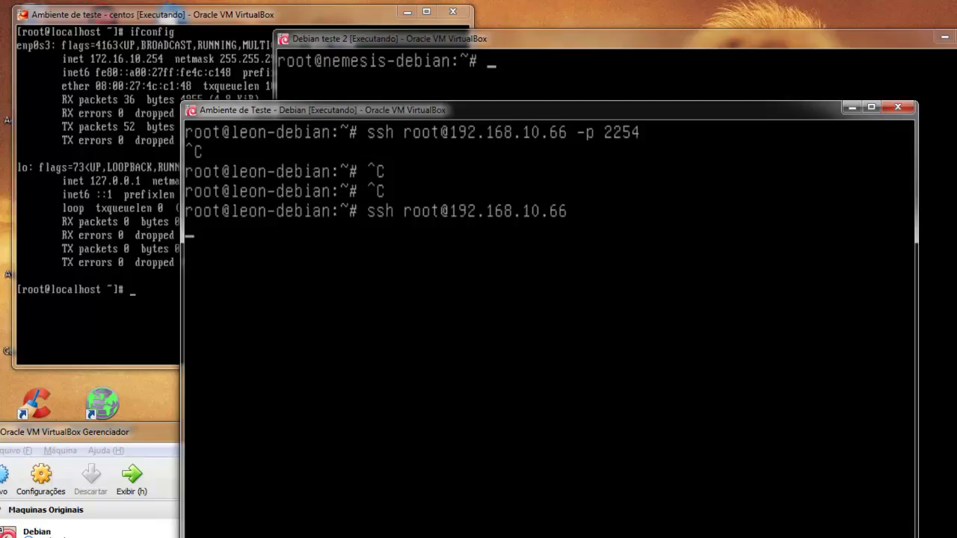
Run ifconfig on the nemesis-debian gateway to confirm eth0 is 192.168.1.66.
click(658, 74)
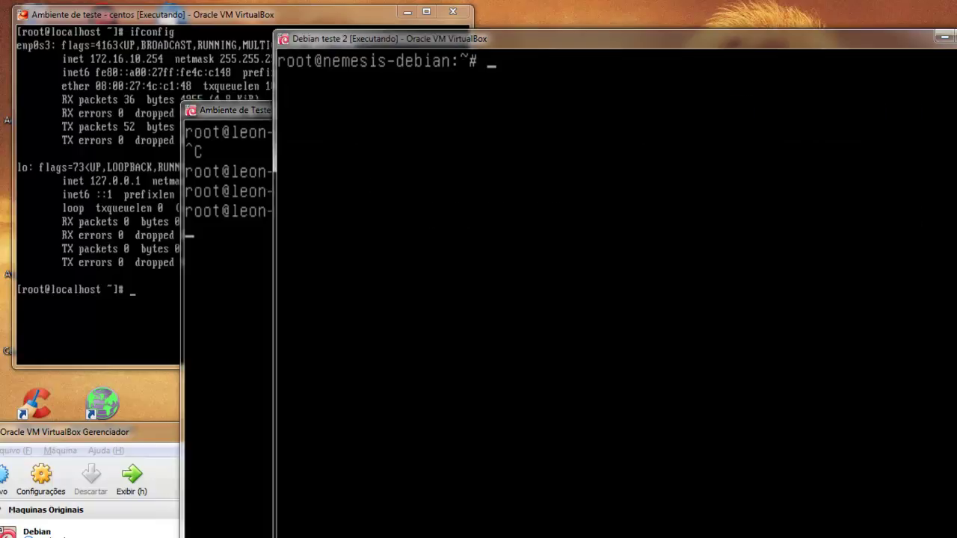
text(ifconfig)
key(Return)
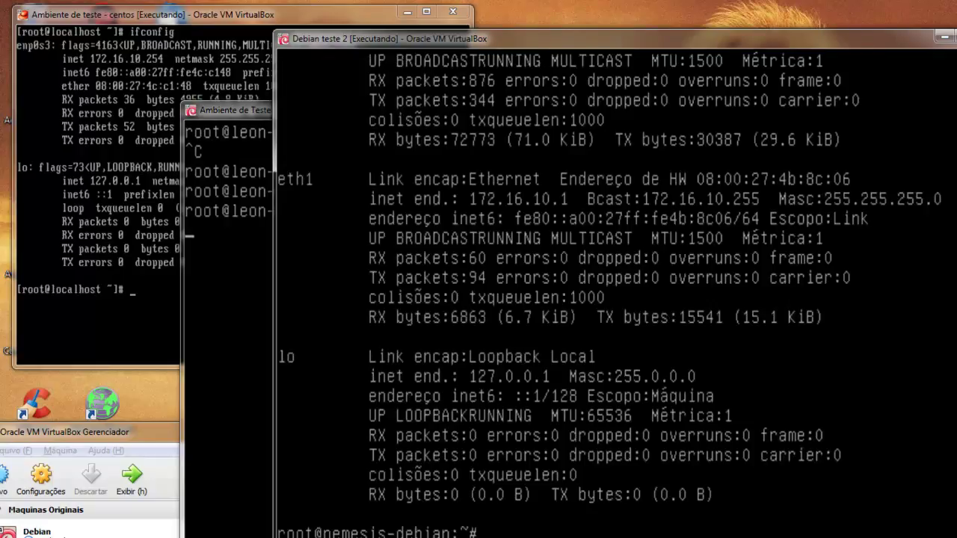
key(shift+Page_Up)
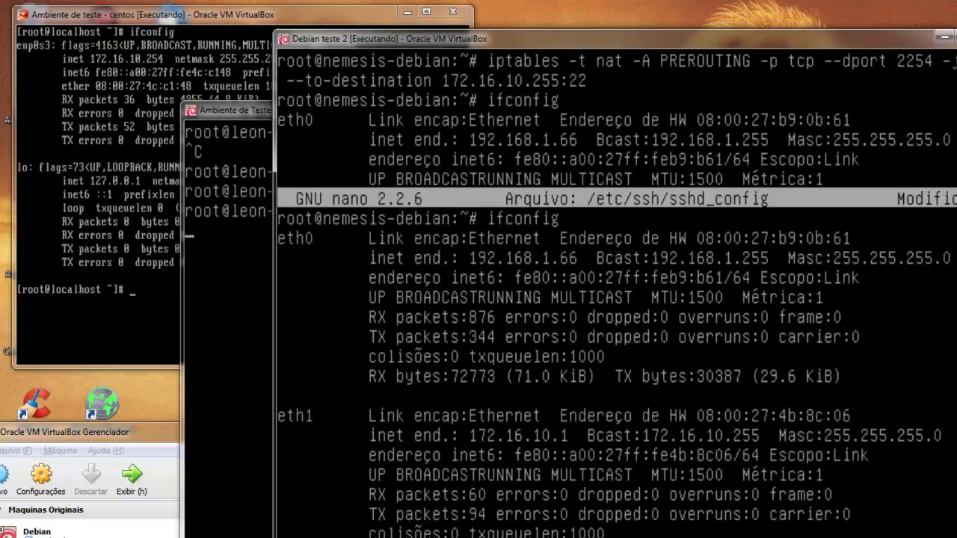
key(shift+Page_Down)
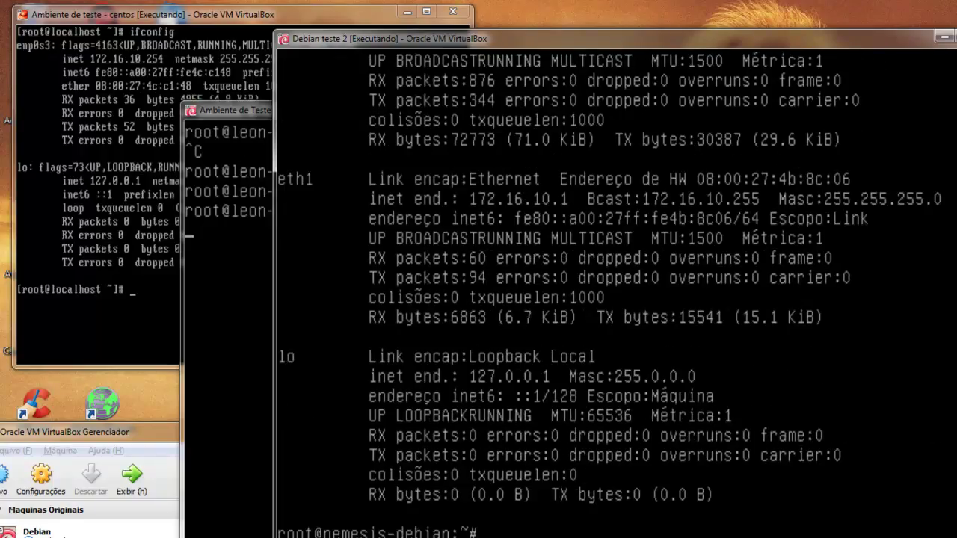
key(alt+Tab)
key(ctrl+c)
key(Up)
key(BackSpace)
key(BackSpace)
key(BackSpace)
key(BackSpace)
text(.66)
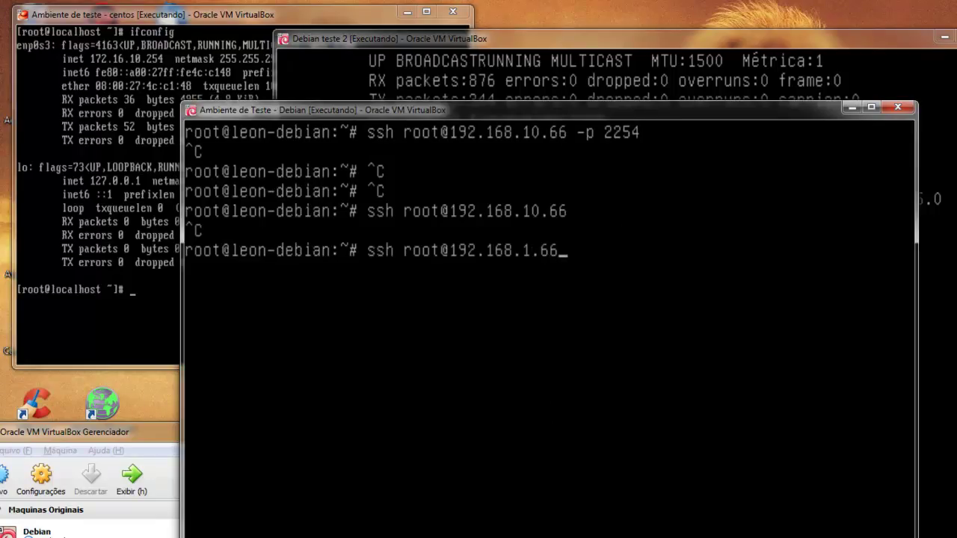
key(Return)
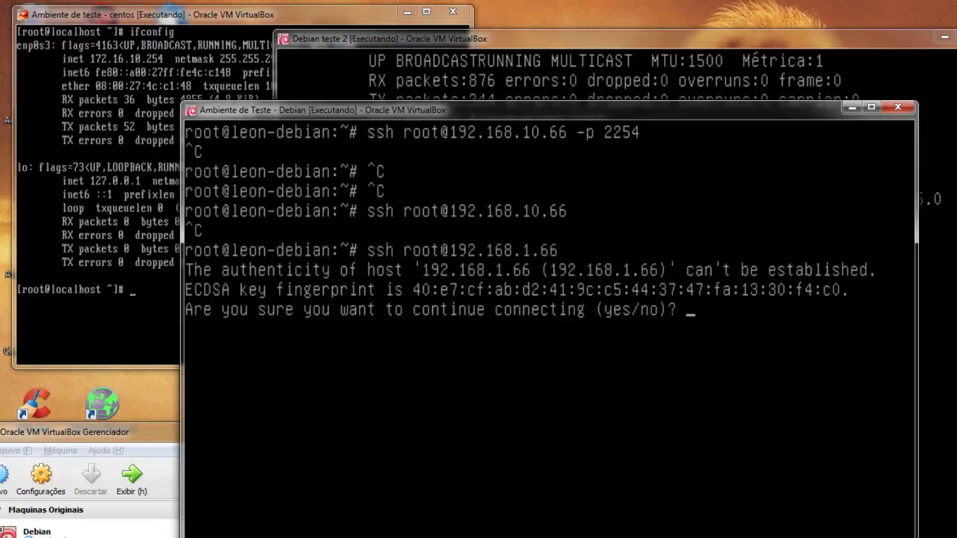
text(no)
key(Return)
Clear the console, try ssh to 192.168.1.66 on port 2254, and abort it when it hangs.
text(clear)
key(Return)
key(Up)
text(-p)
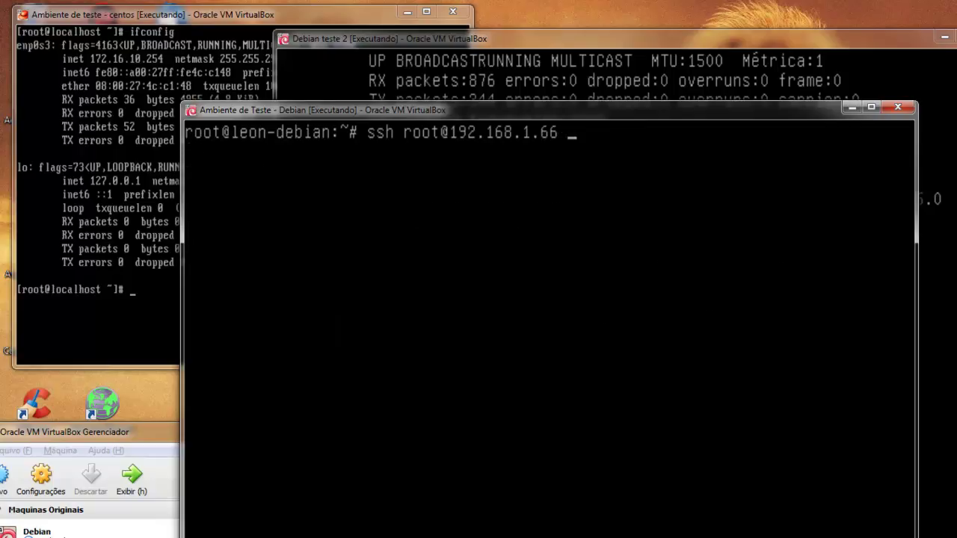
text( 2254)
key(Return)
key(ctrl+c)
key(ctrl+c)
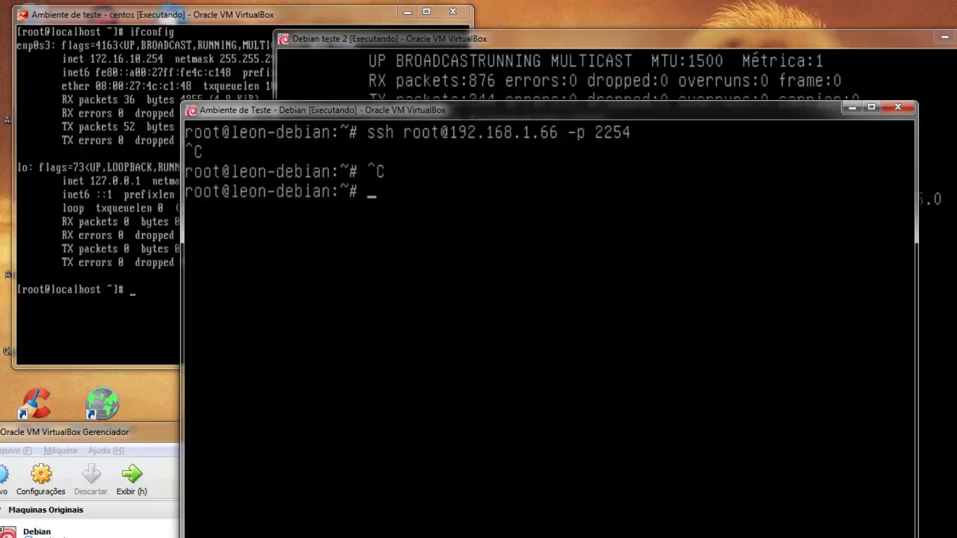
Clear the gateway console, run reboot on nemesis-debian, and skip the GRUB countdown while it boots.
click(605, 82)
text(clear)
key(Return)
text(reboot)
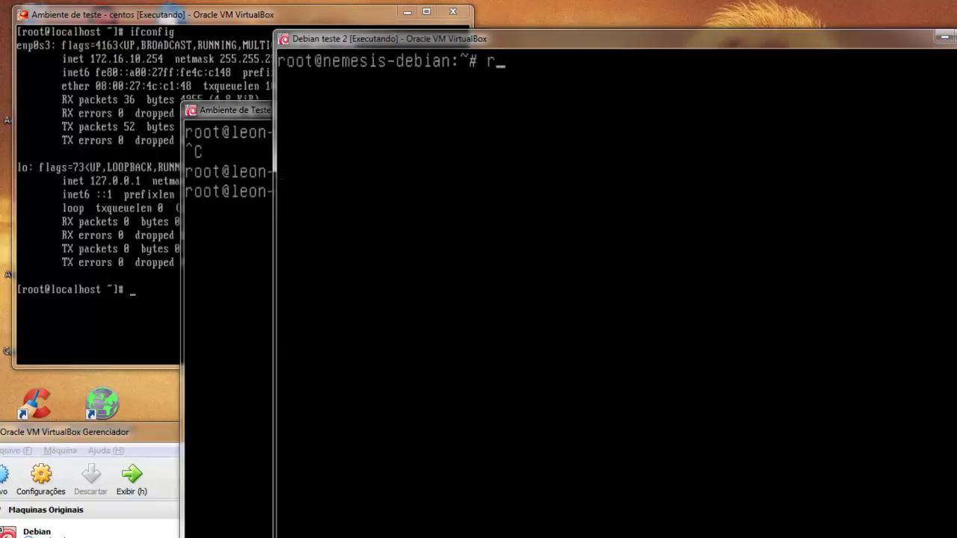
key(Return)
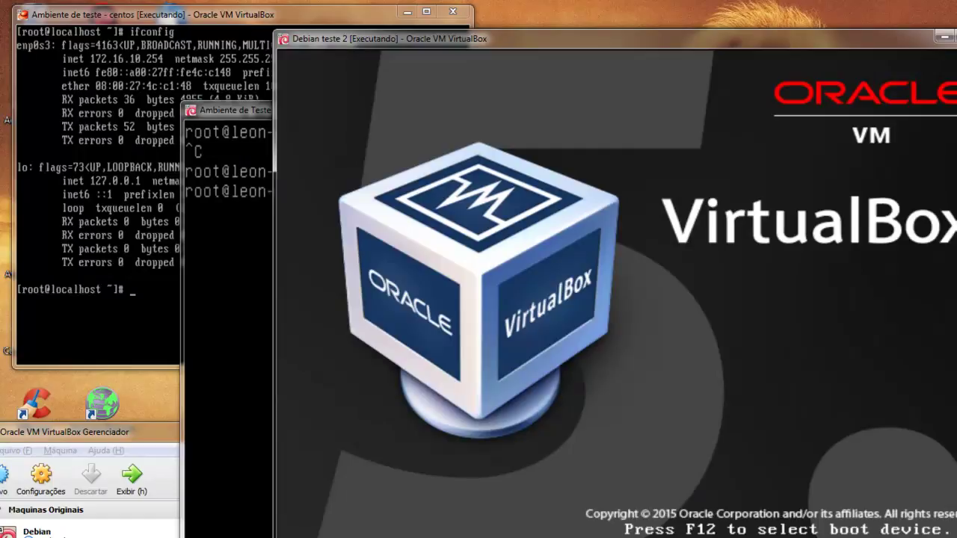
key(Return)
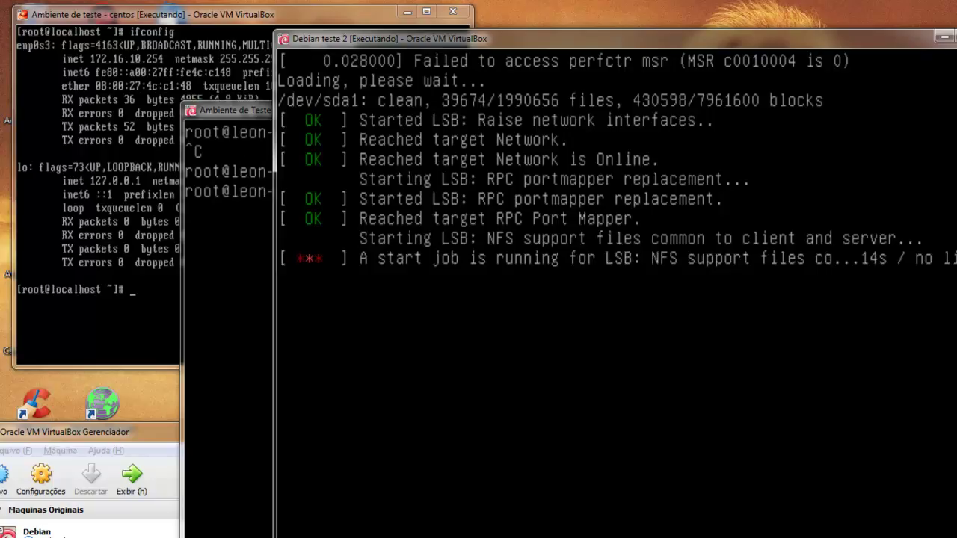
drag(502, 33, 458, 29)
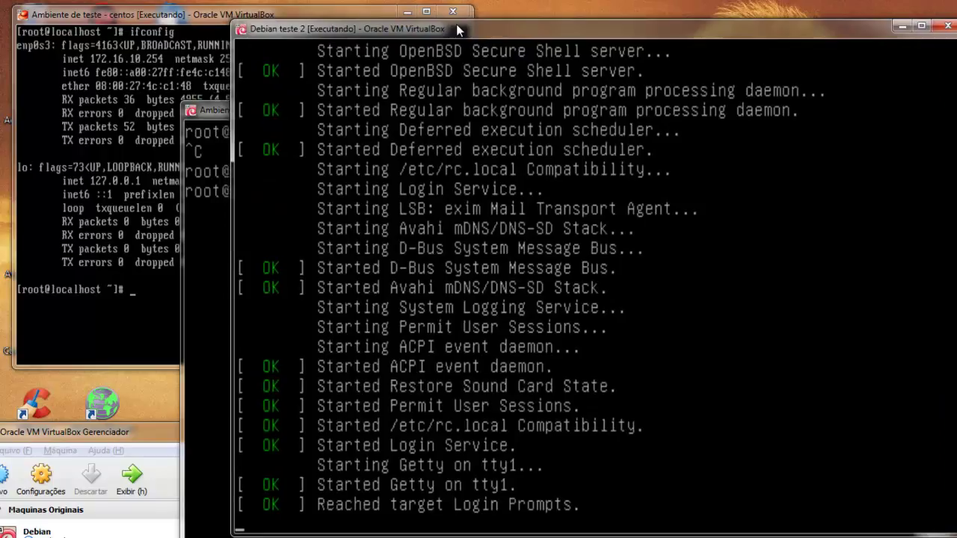
drag(213, 110, 84, 102)
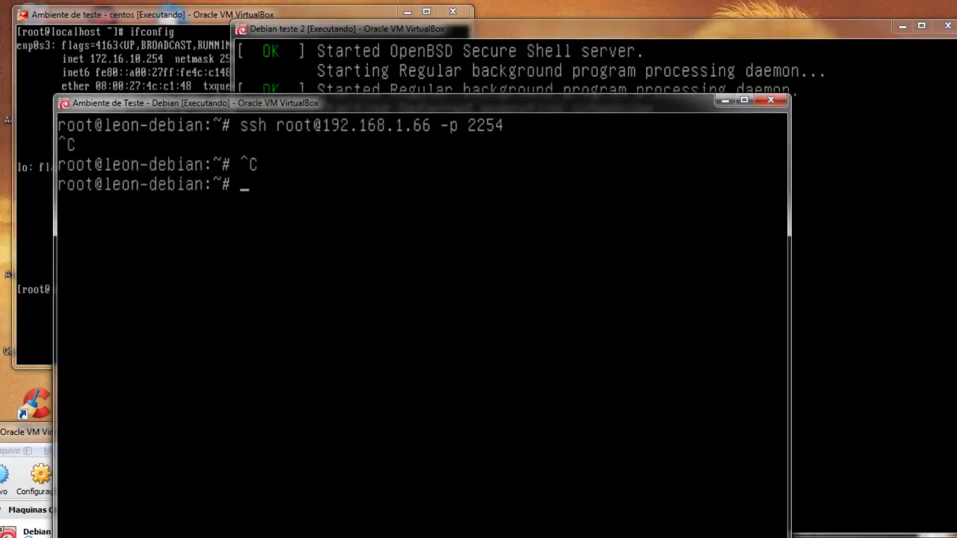
Log in as root on the rebooted nemesis-debian gateway.
click(296, 41)
text(root)
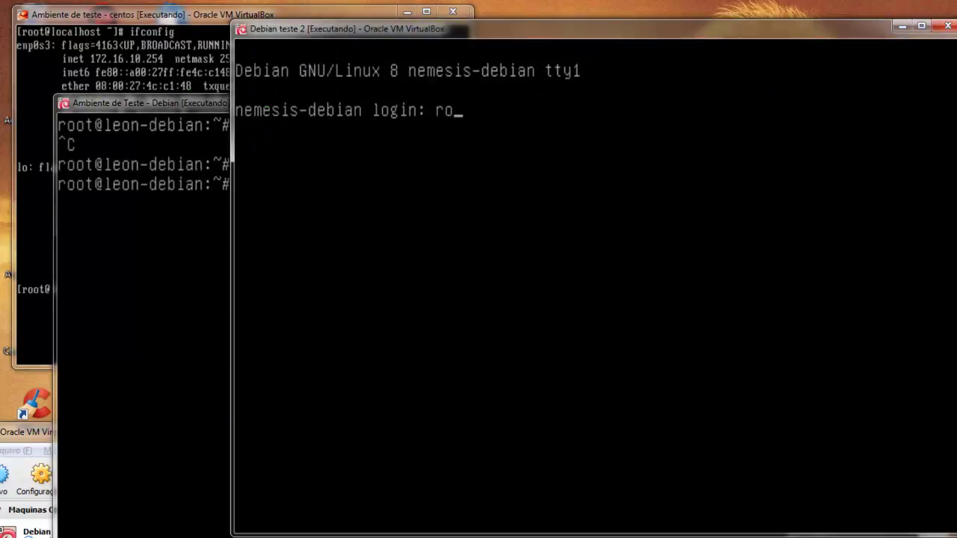
key(Return)
key(Return)
text(clear)
key(Return)
text(ifconfig)
key(Return)
text([)
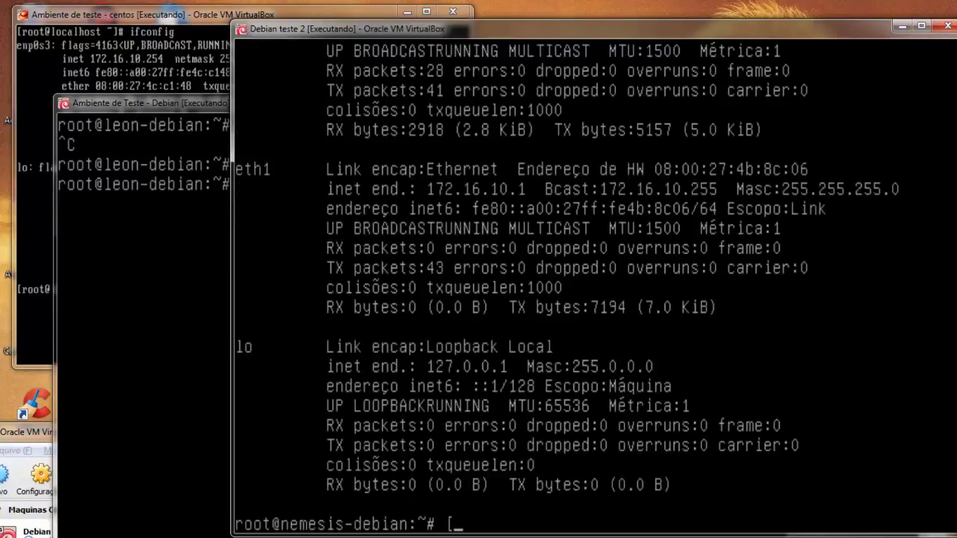
key(BackSpace)
key(shift+Page_Up)
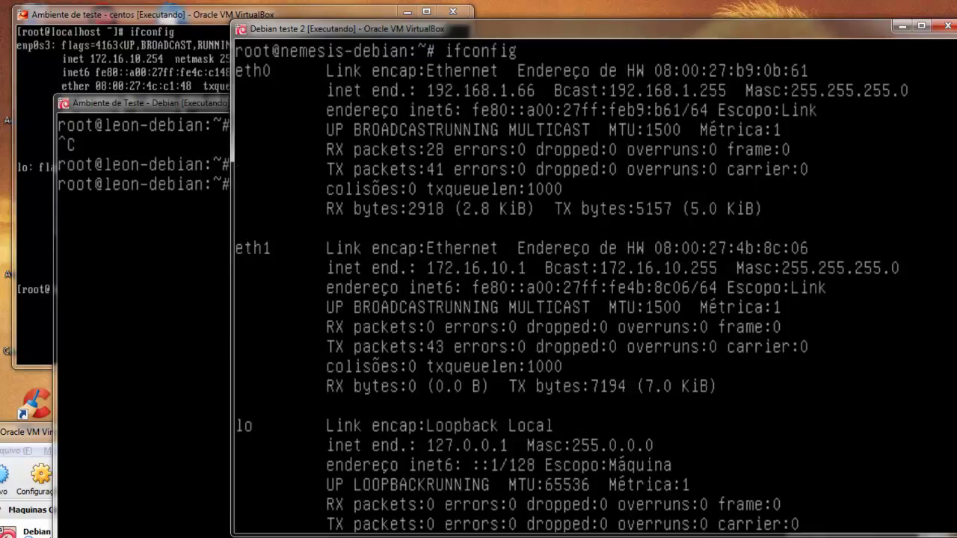
key(shift+Page_Down)
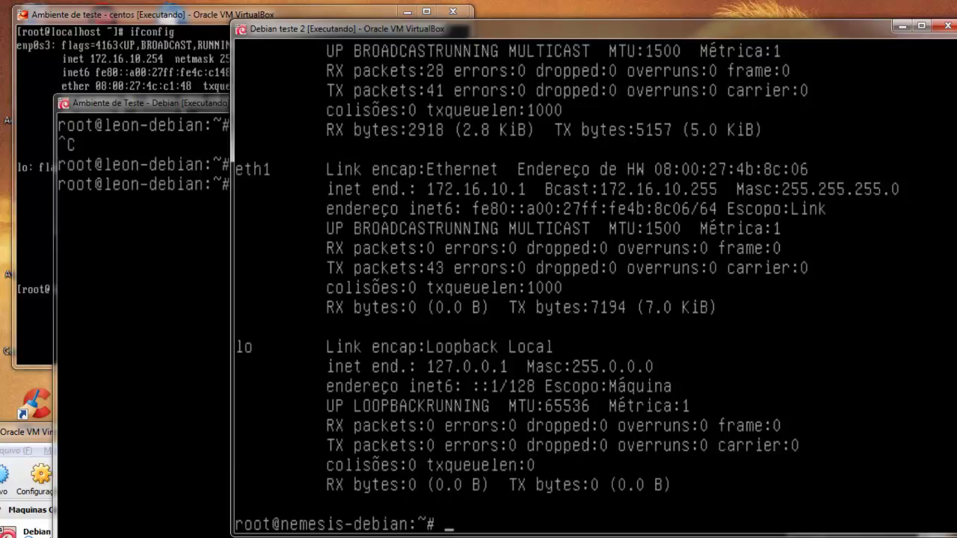
click(132, 31)
text(ping www.google.com.br)
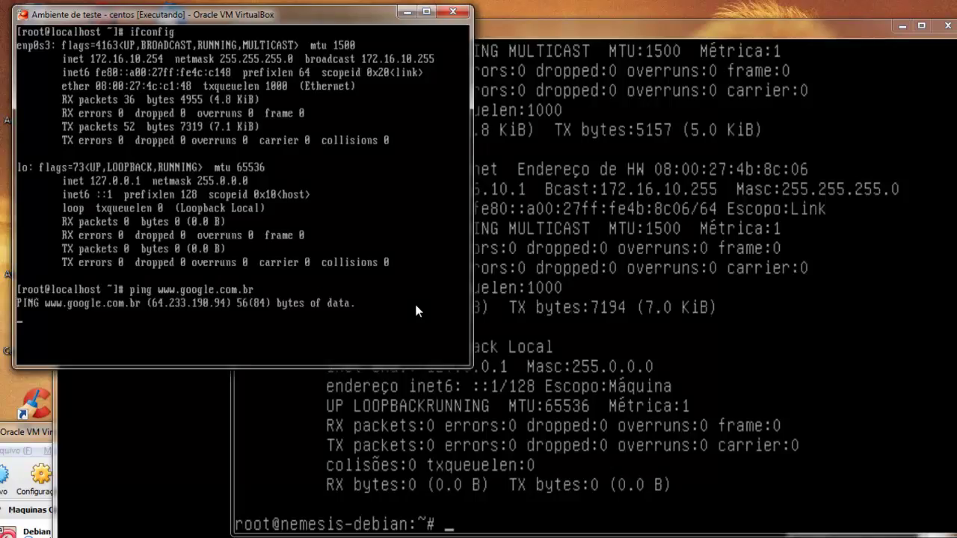
Stop the ping on the CentOS machine and clear its screen.
key(ctrl+c)
text(clear)
key(Return)
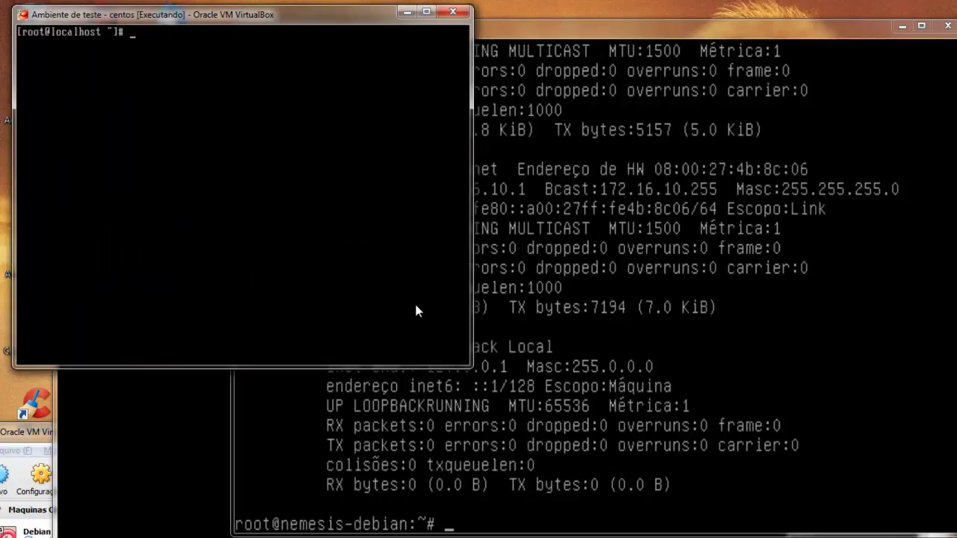
key(alt+Tab)
text(ssh root@19)
text(2.168.1)
text(.5)
text(6)
key(Return)
text(yes)
key(Return)
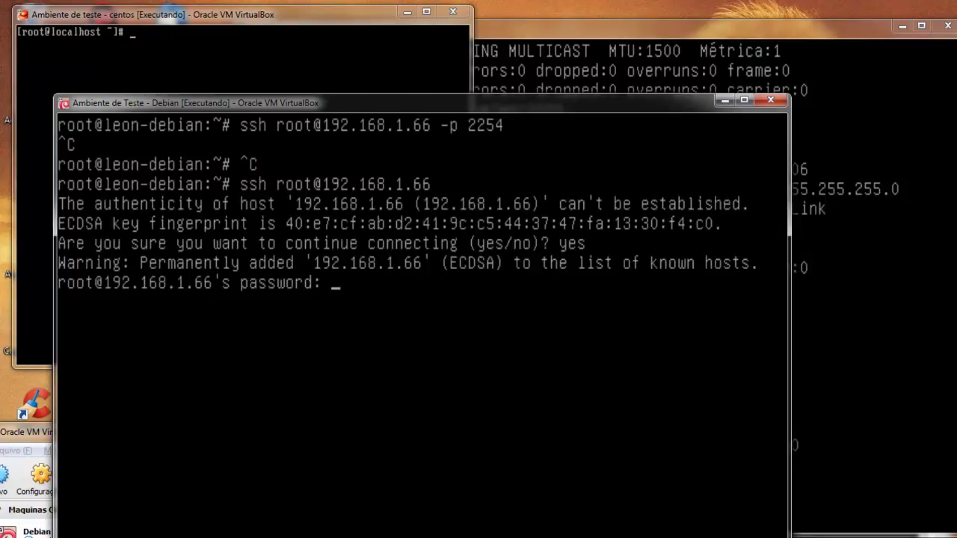
key(Return)
text(exit)
key(Return)
Clear both the client and the gateway consoles.
text(clea)
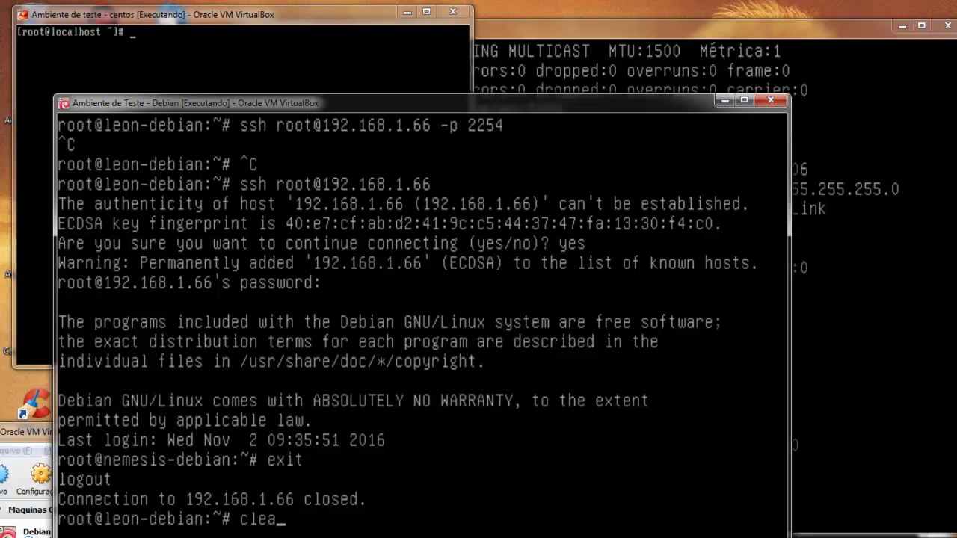
text(r)
key(Return)
click(654, 45)
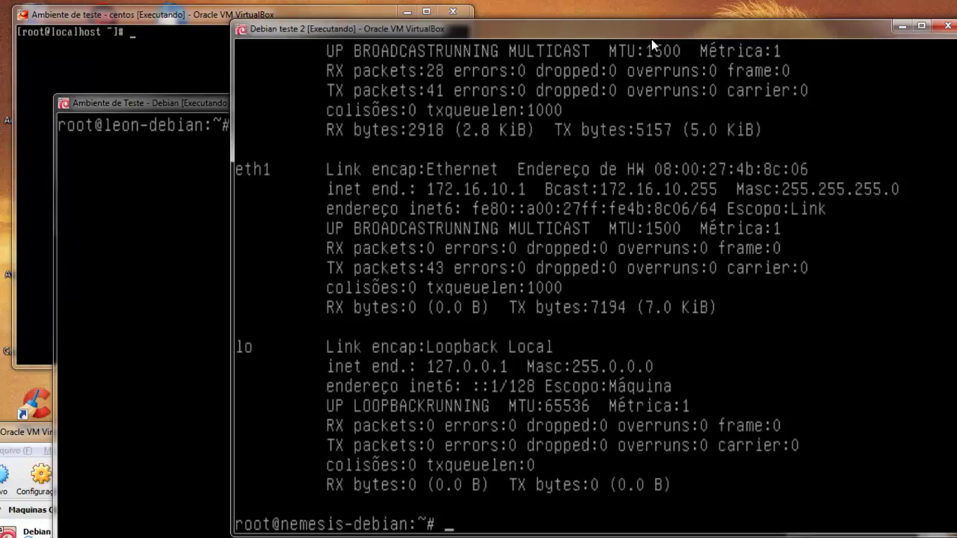
text(clear)
key(Return)
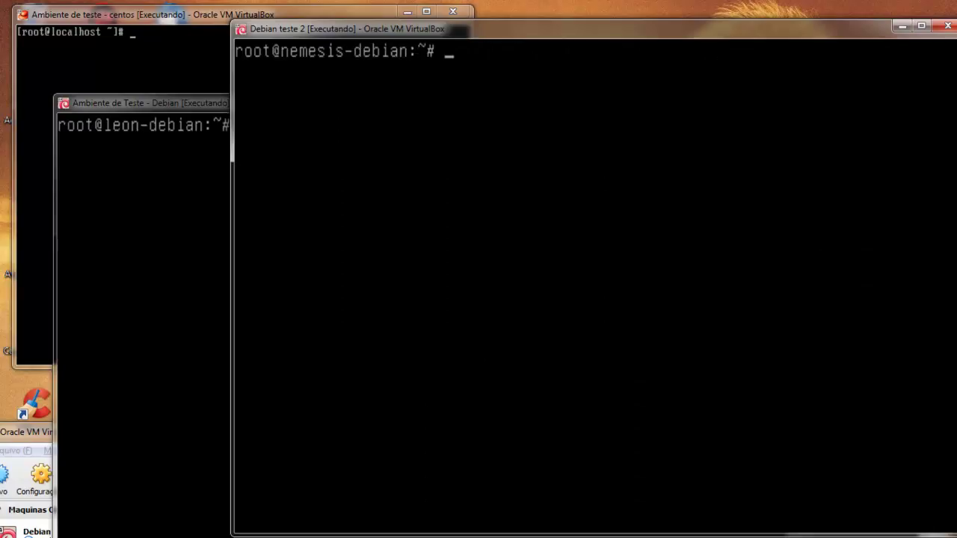
Run iptables -t nat -A PREROUTING -p tcp --dport 2254 -j DNAT --to-destination 172.16.10.254:22 on the gateway.
text(iptables -t)
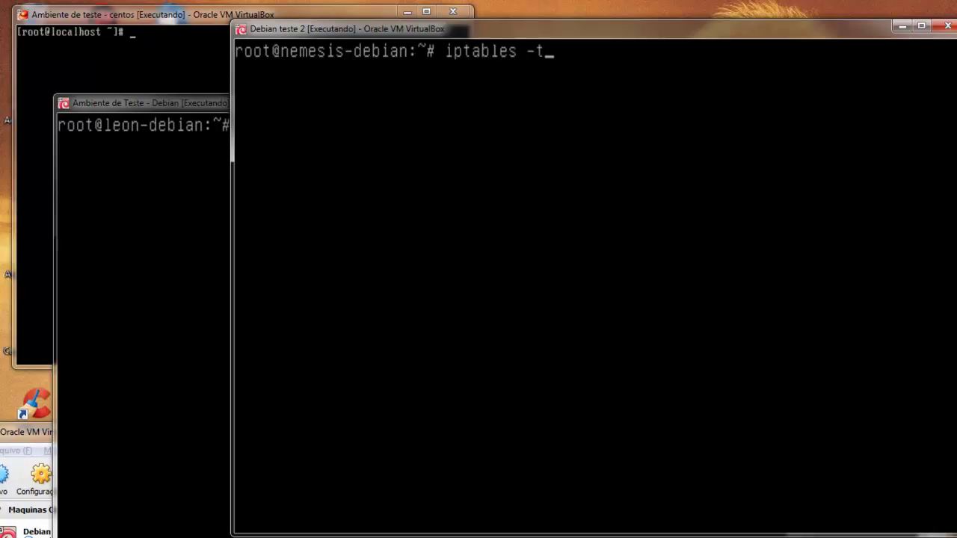
text( nat -A PREROUTINGH)
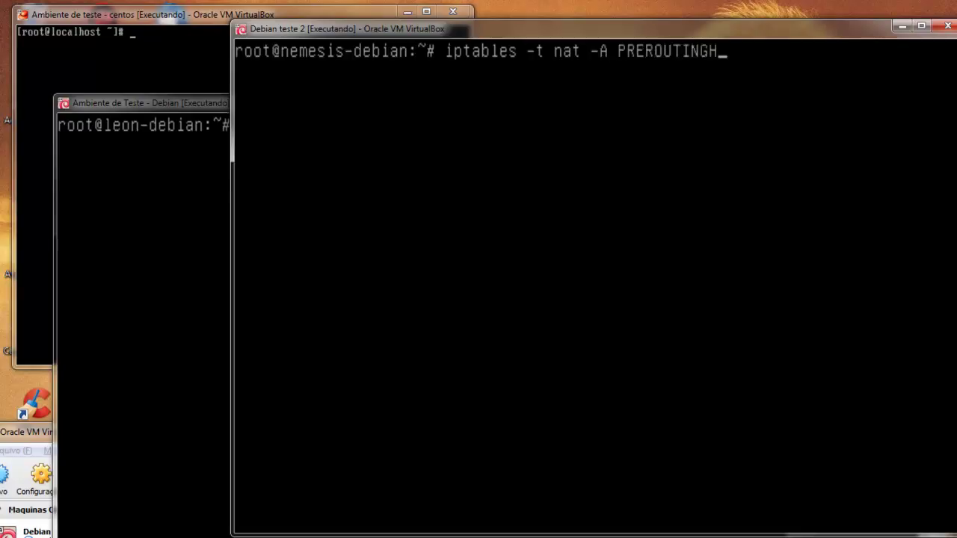
key(BackSpace)
text(-p tcp --dport 2254 -j )
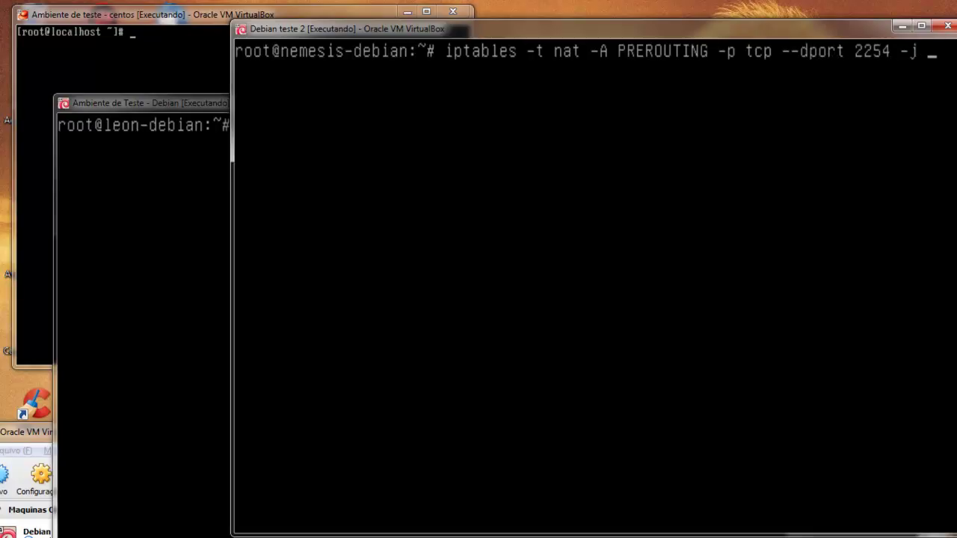
text(DNAT --to-)
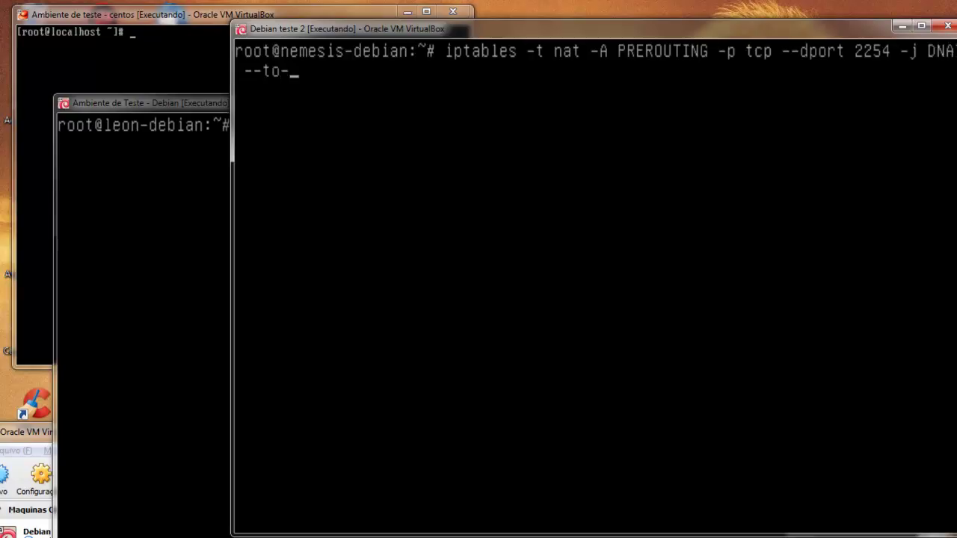
text(destination)
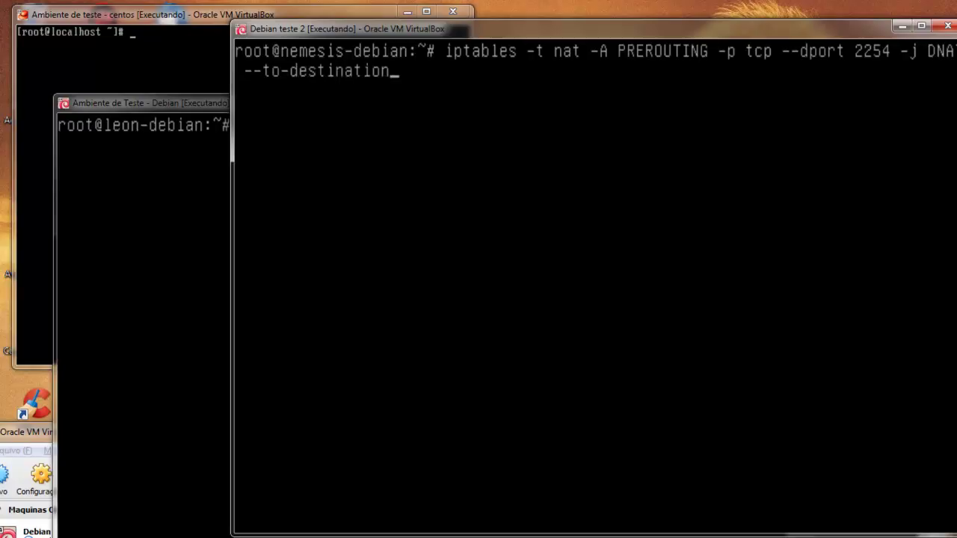
text( 172.1)
text(6.10)
text(.253)
key(BackSpace)
text(534)
key(BackSpace)
key(BackSpace)
text(4:)
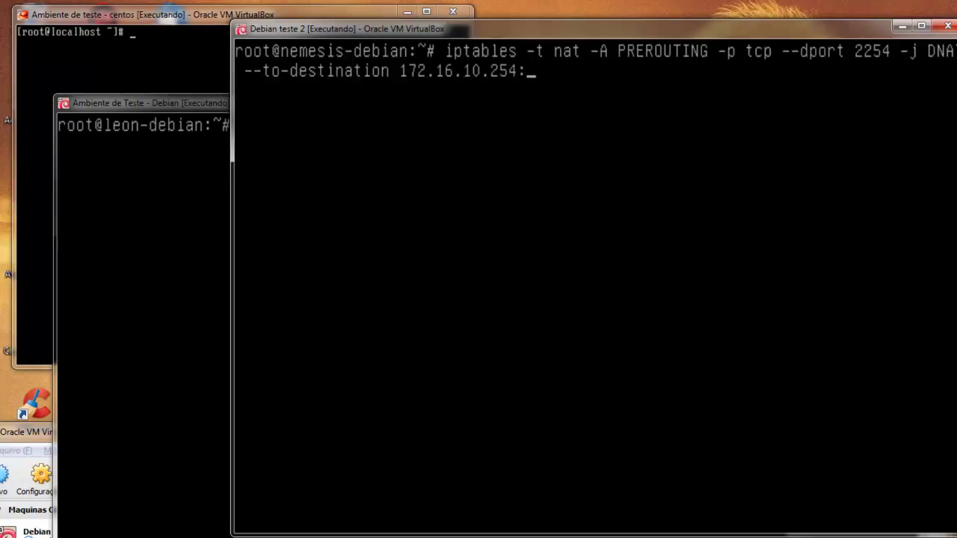
text(22)
double_click(292, 28)
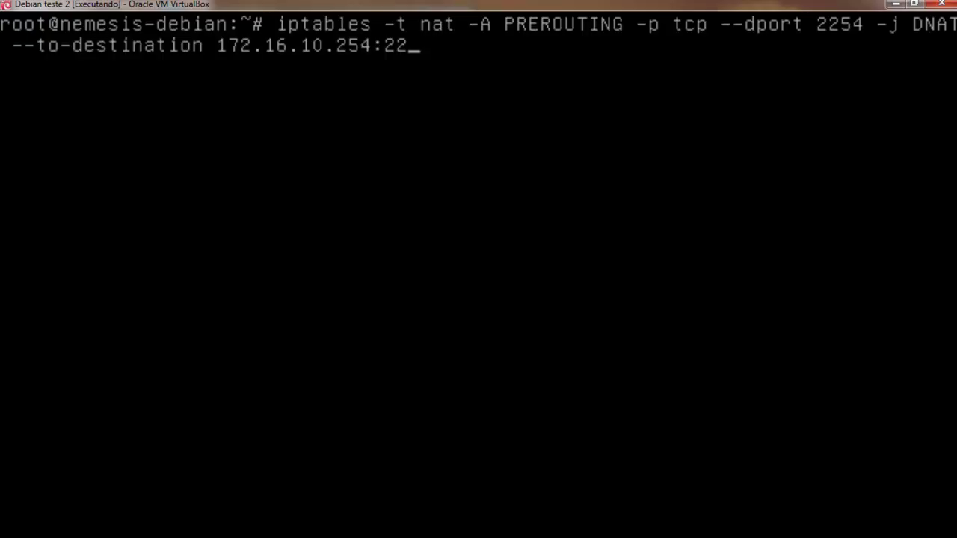
key(Return)
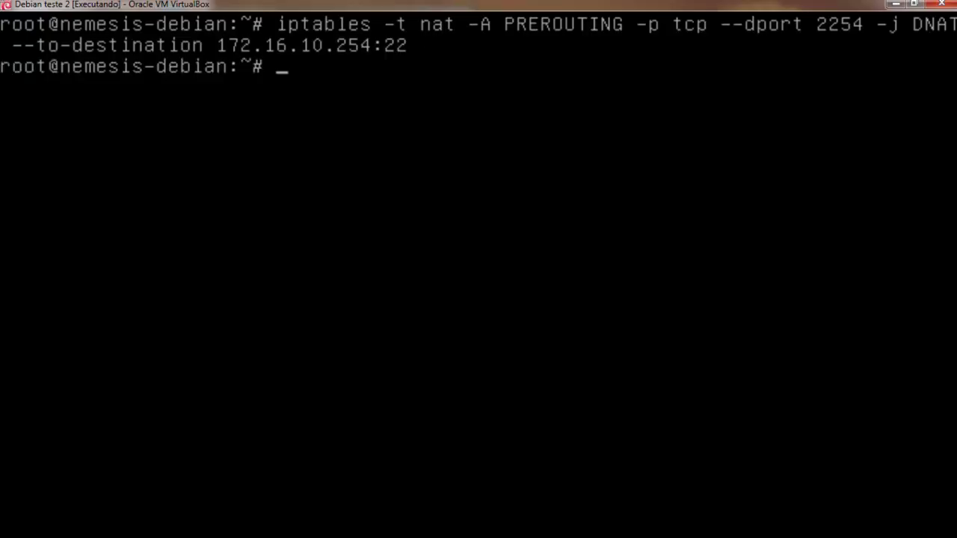
drag(602, 4, 613, 86)
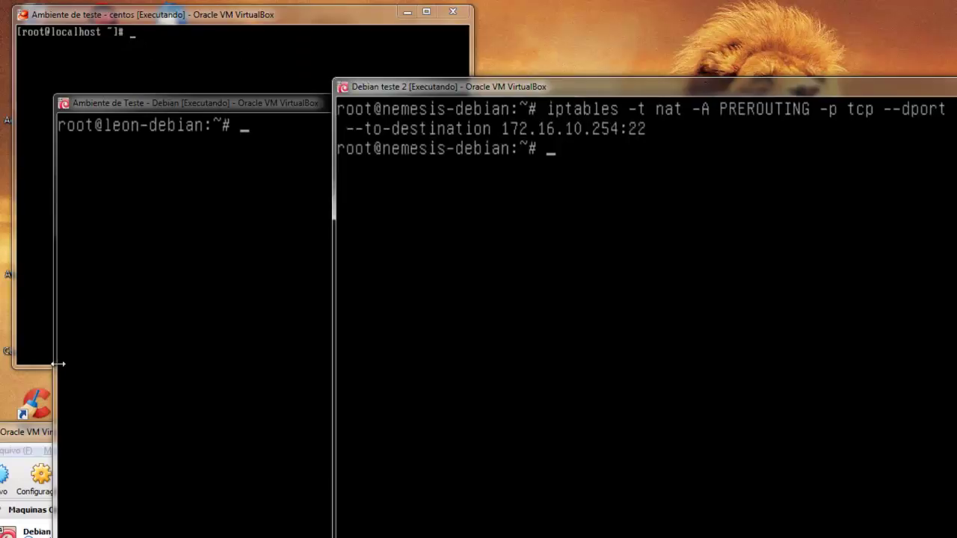
key(alt+Tab)
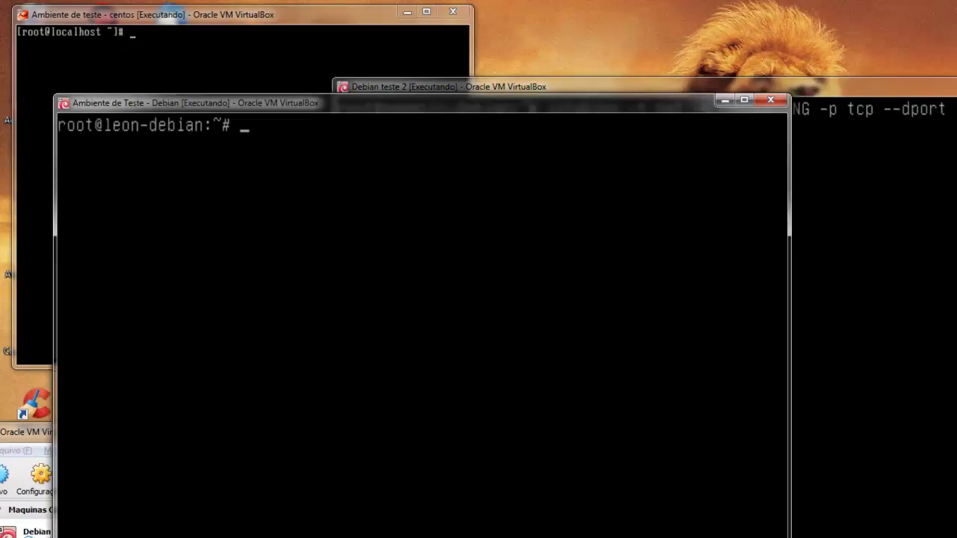
text(ssh root@192.168.1.66)
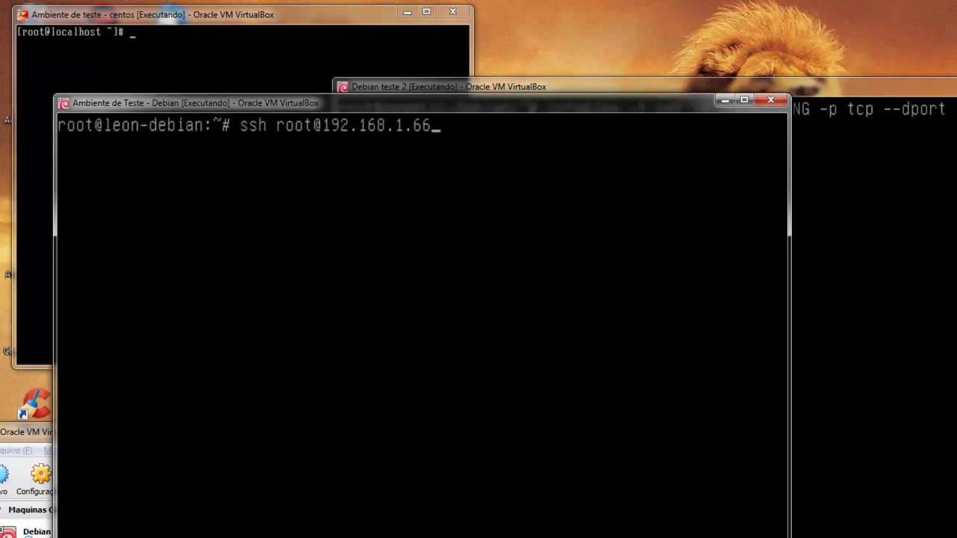
text( -p 2254)
key(Return)
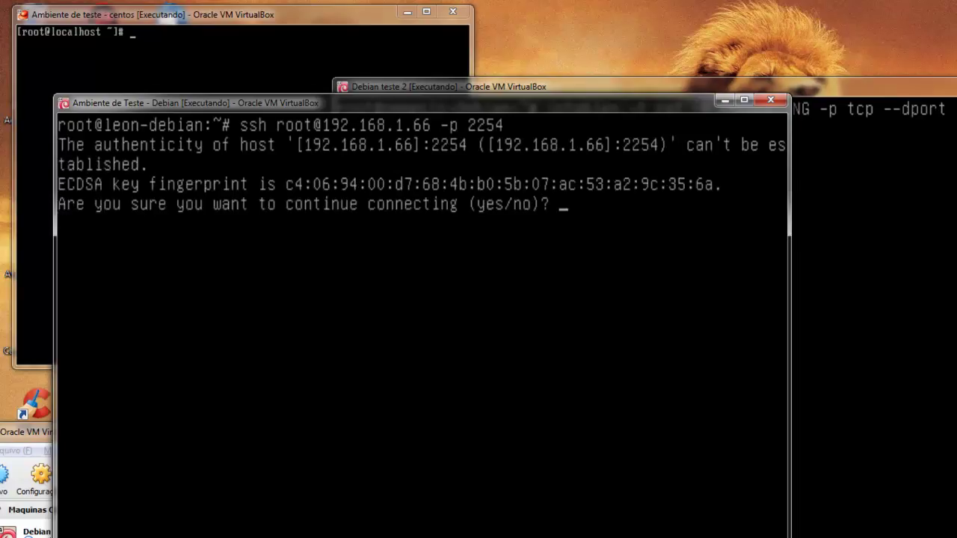
text(yes)
key(Return)
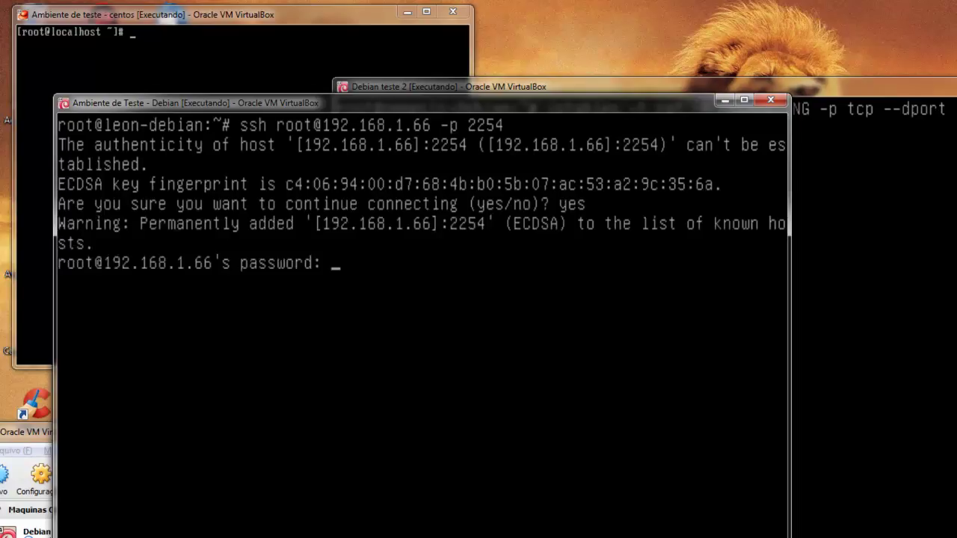
key(Return)
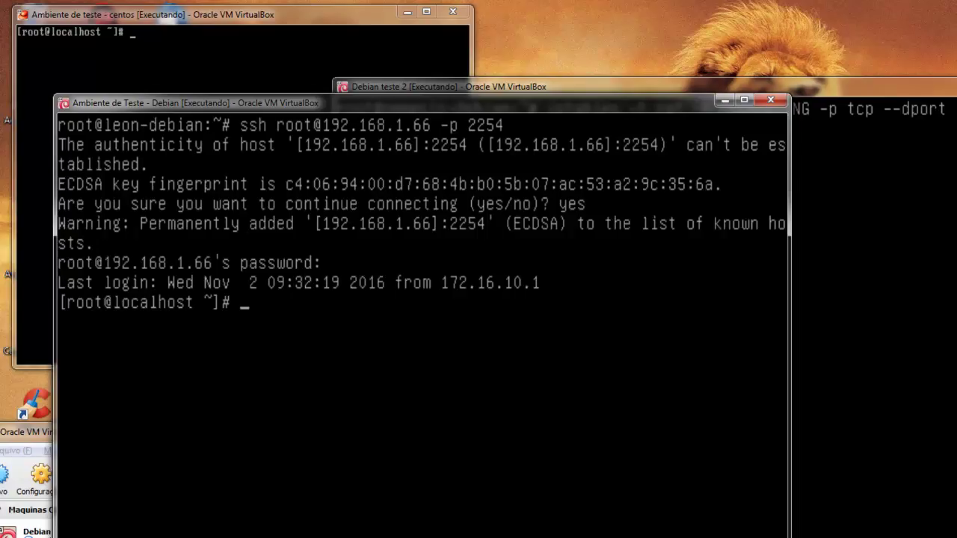
Run uname -a to confirm the session is on the CentOS machine, then clear the screen.
text(uname -h)
key(Return)
key(Up)
key(BackSpace)
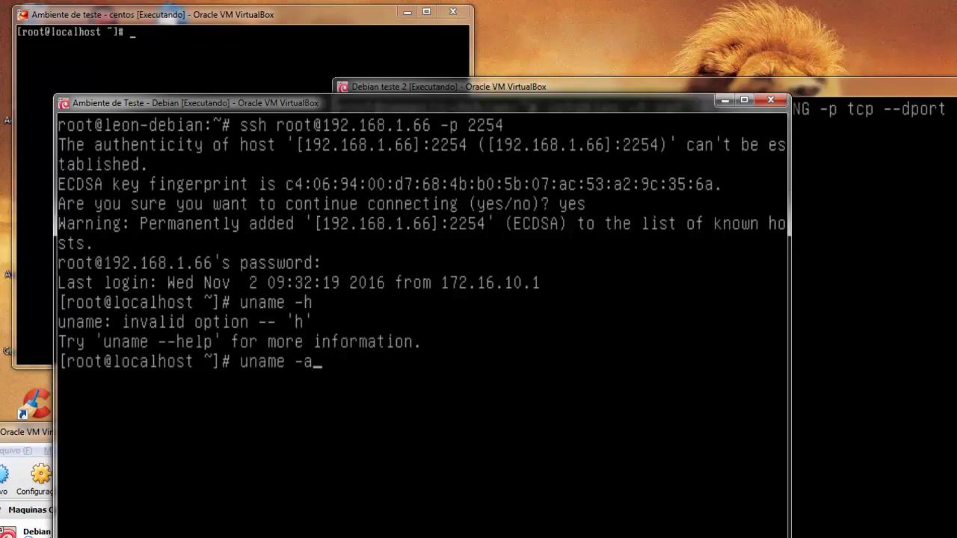
text(a)
key(Return)
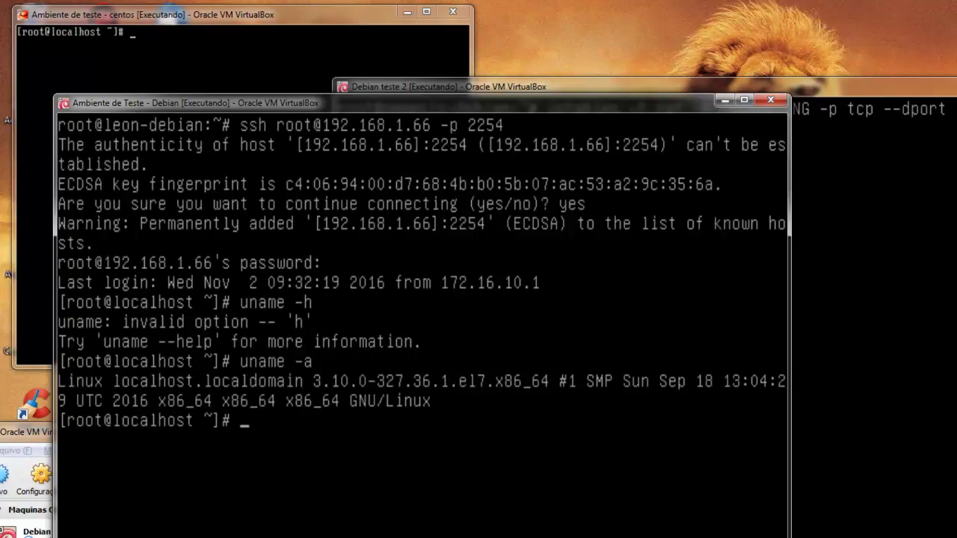
text(clear)
key(Return)
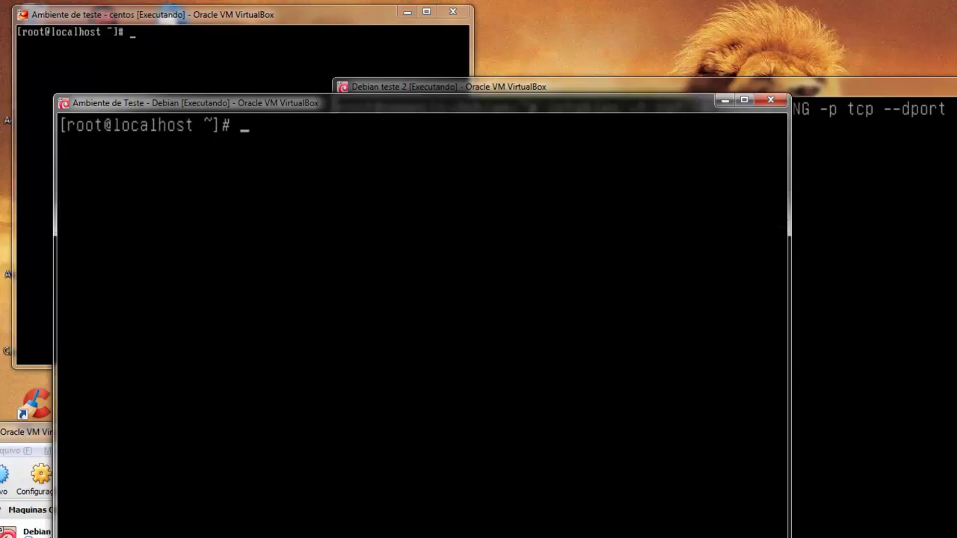
Maximize the gateway console to review the port 2254 rule, then restore it.
click(550, 86)
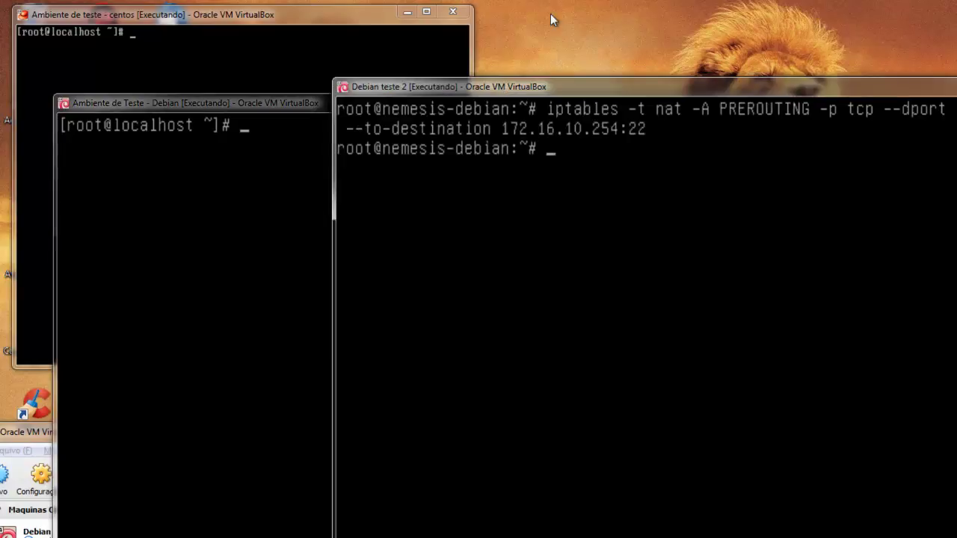
double_click(494, 90)
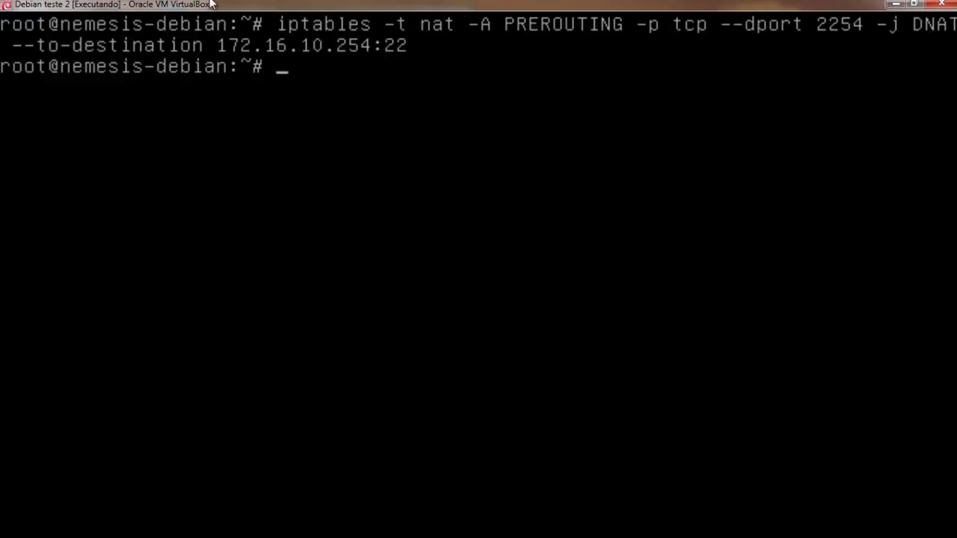
key(super+Down)
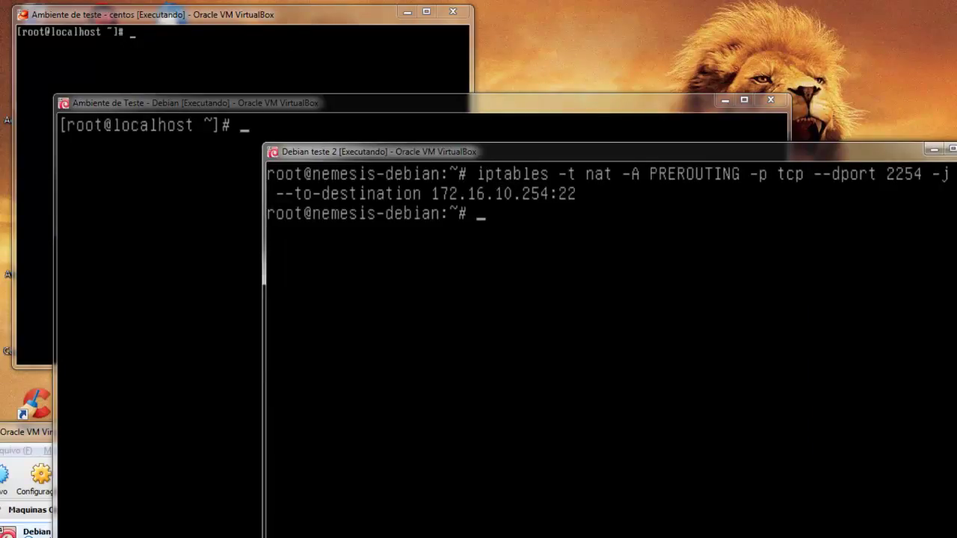
Minimize VirtualBox Manager and move the CentOS and Debian client windows right and down.
click(46, 435)
drag(639, 436, 652, 222)
click(899, 223)
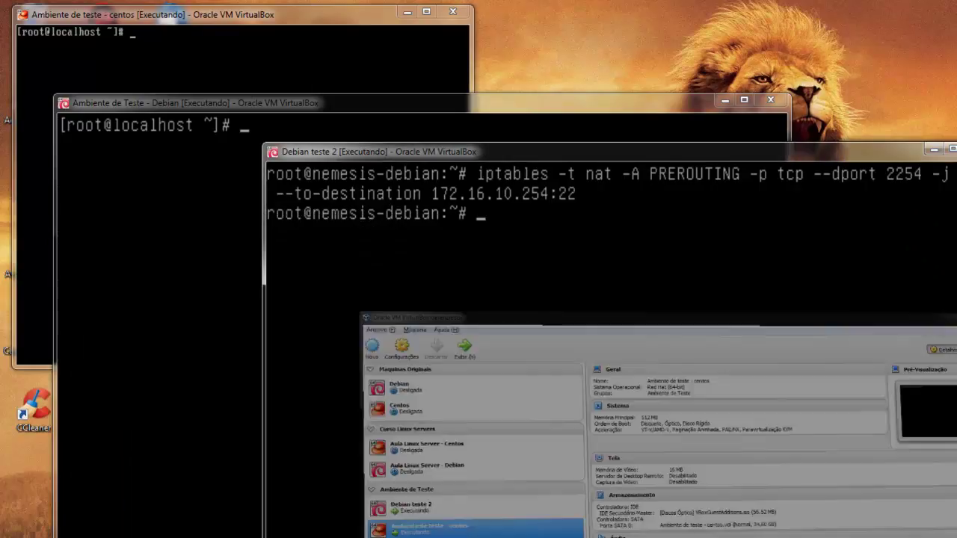
drag(243, 13, 392, 24)
drag(107, 103, 270, 114)
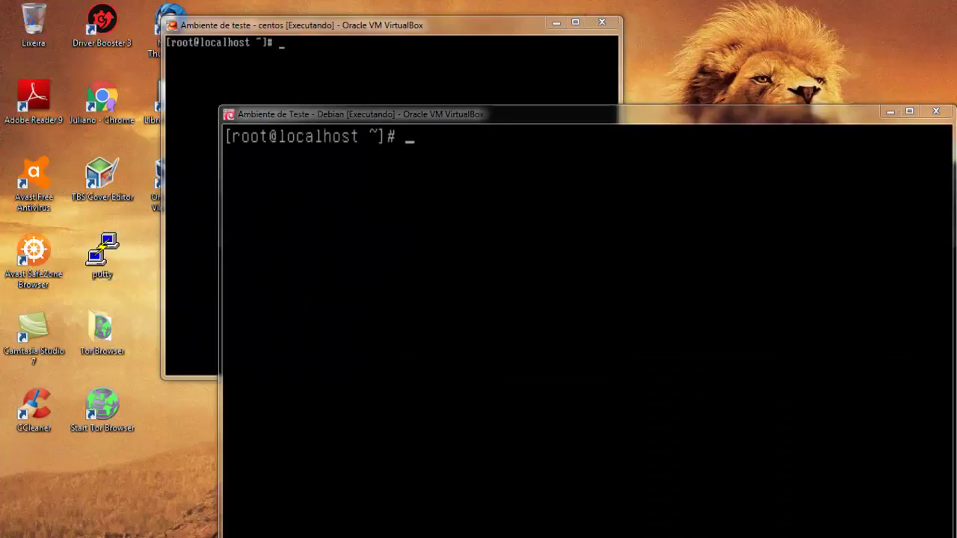
Launch PuTTY and enter host 192.168.1.66.
double_click(93, 246)
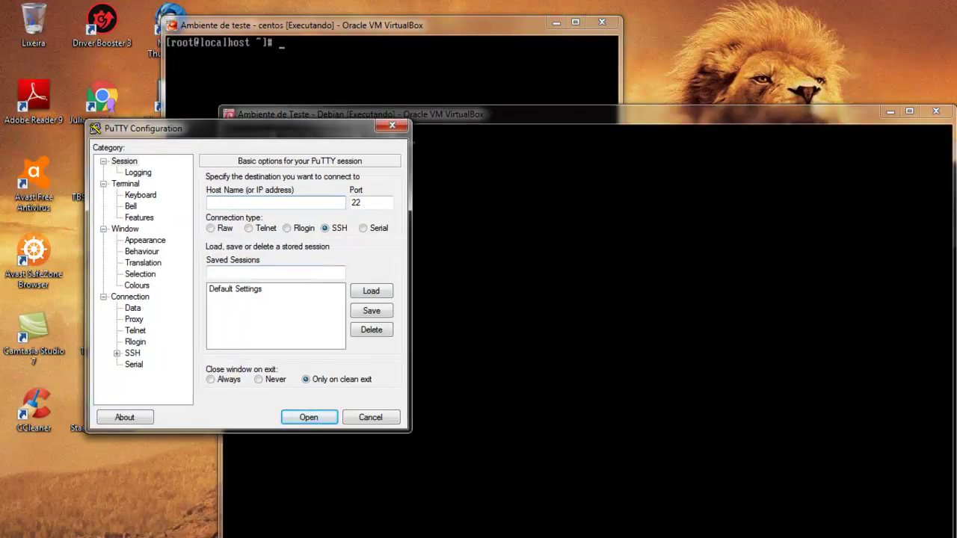
text(192.168.1.66)
key(Tab)
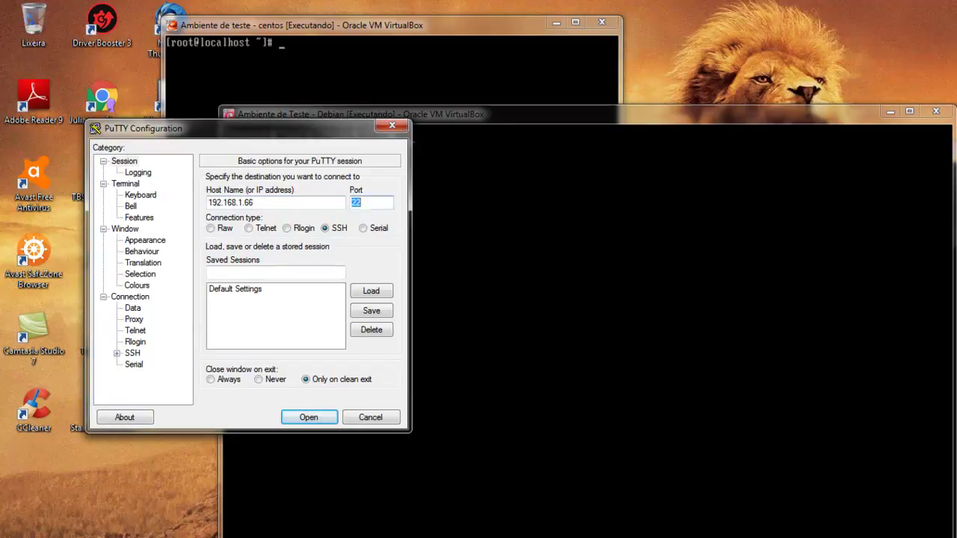
Run ifconfig in the client's remote session, showing address 172.16.10.254.
key(alt+Tab)
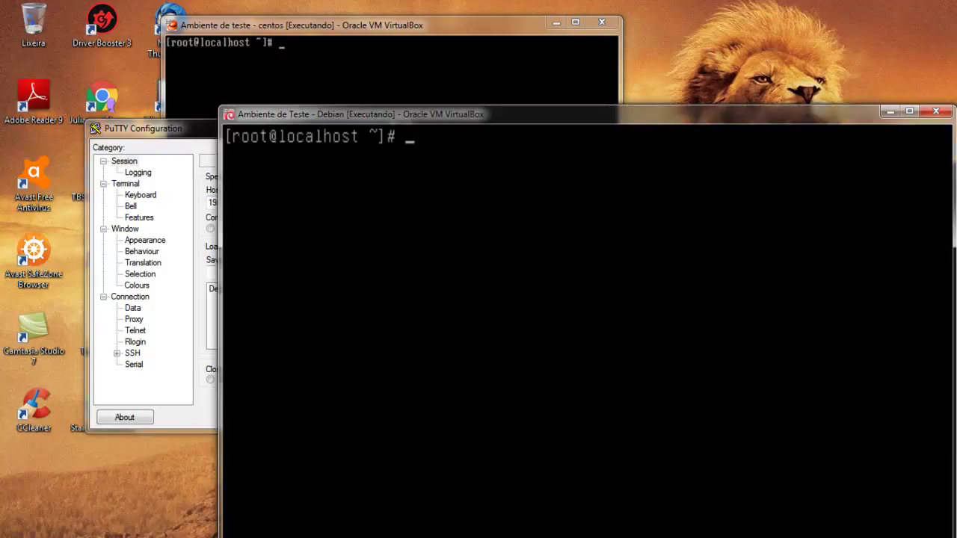
text(ifconfig)
key(Return)
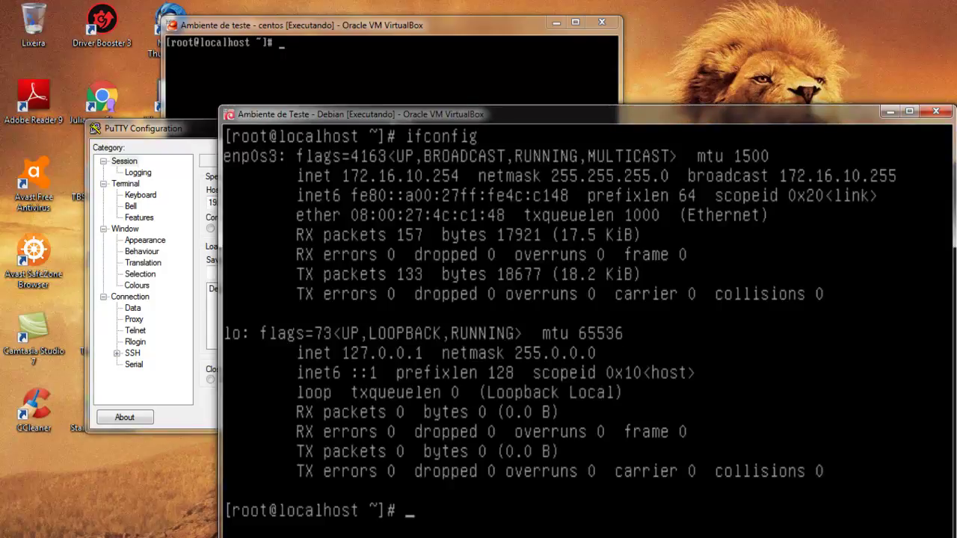
Run ifconfig on the Debian teste 2 gateway and page through its interface list.
key(alt+Tab)
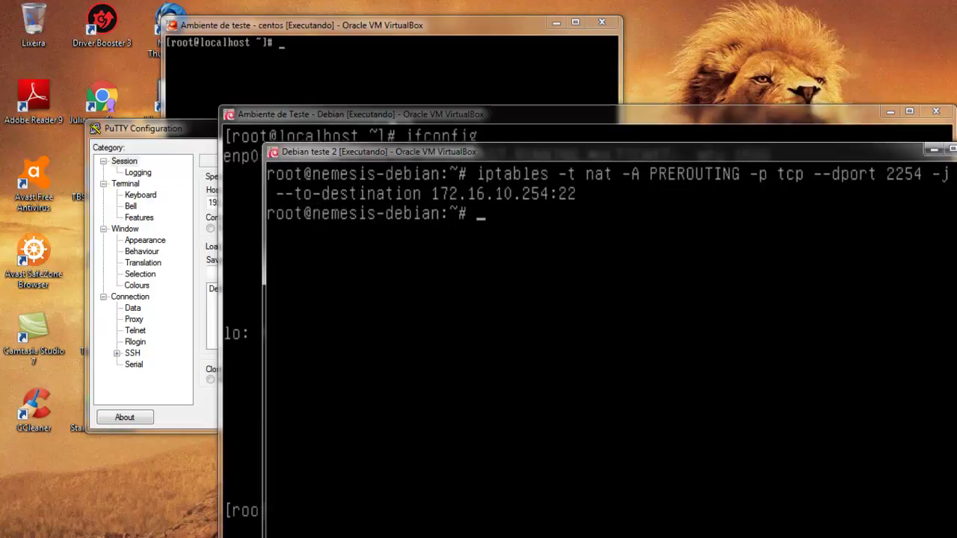
key(Up)
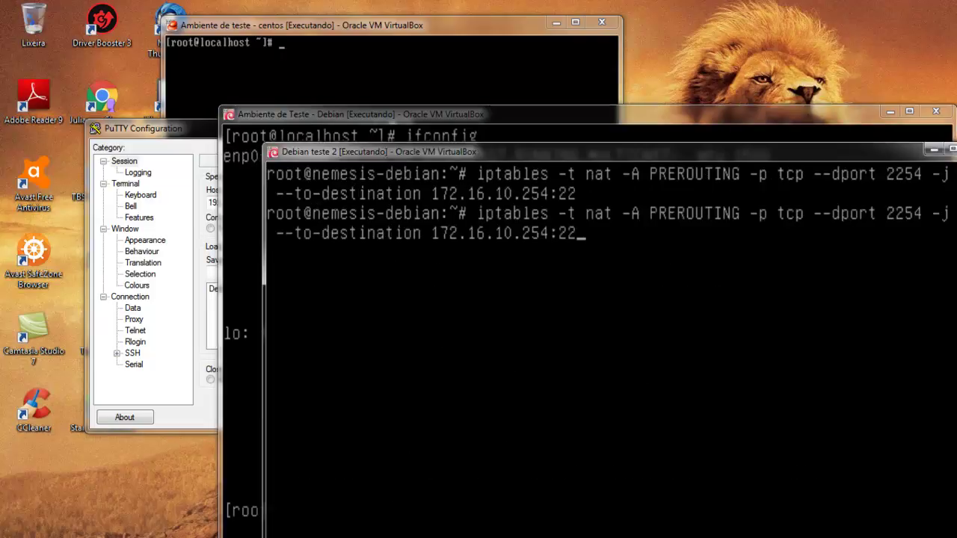
key(ctrl+c)
text(ifconfig)
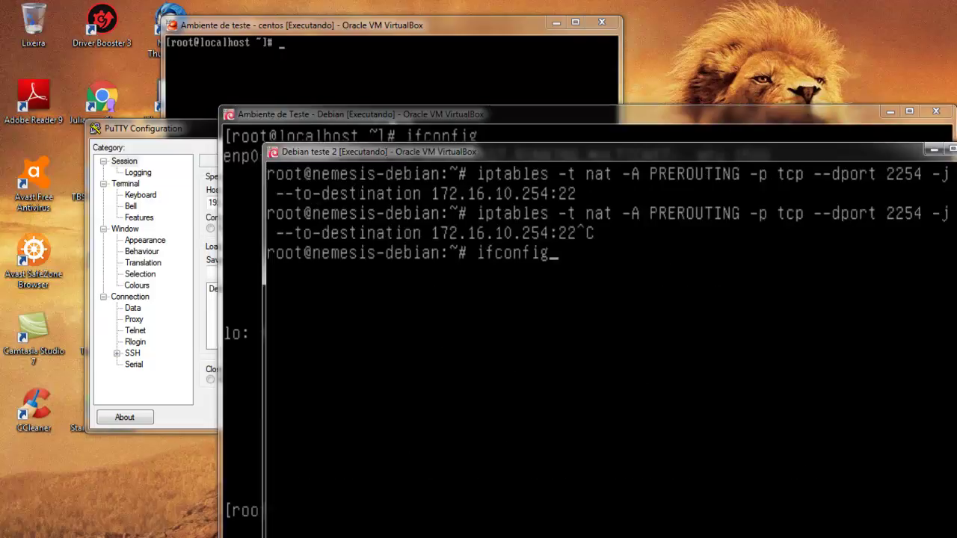
key(Return)
key(shift+Page_Up)
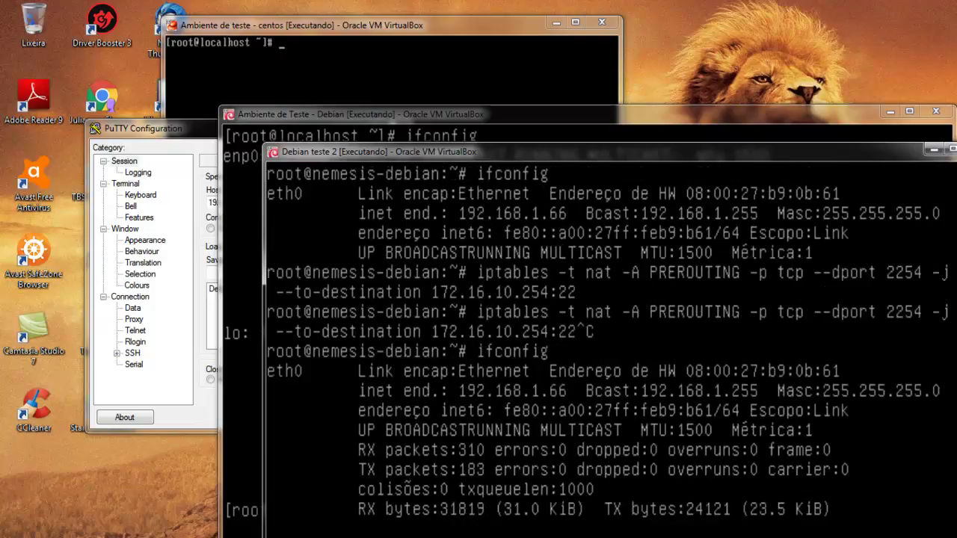
key(shift+Page_Down)
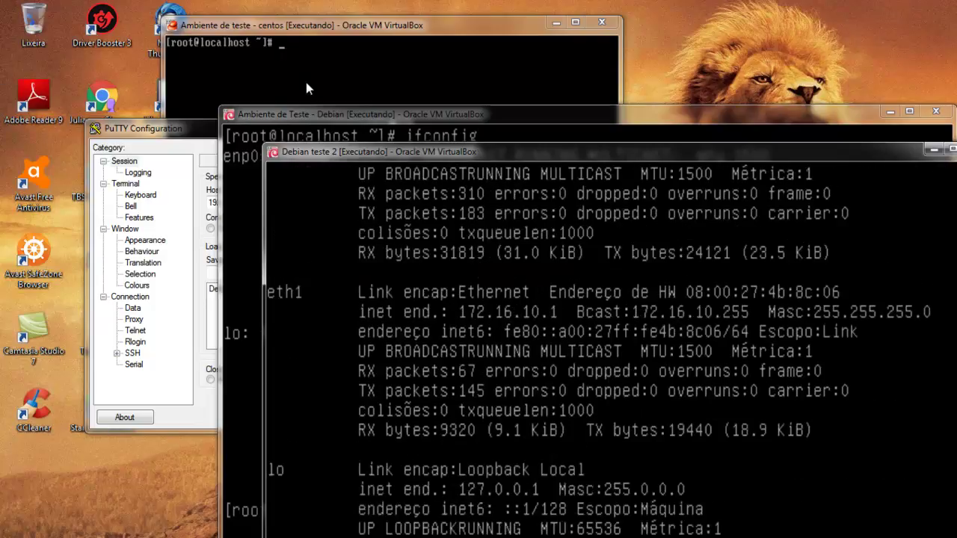
click(188, 133)
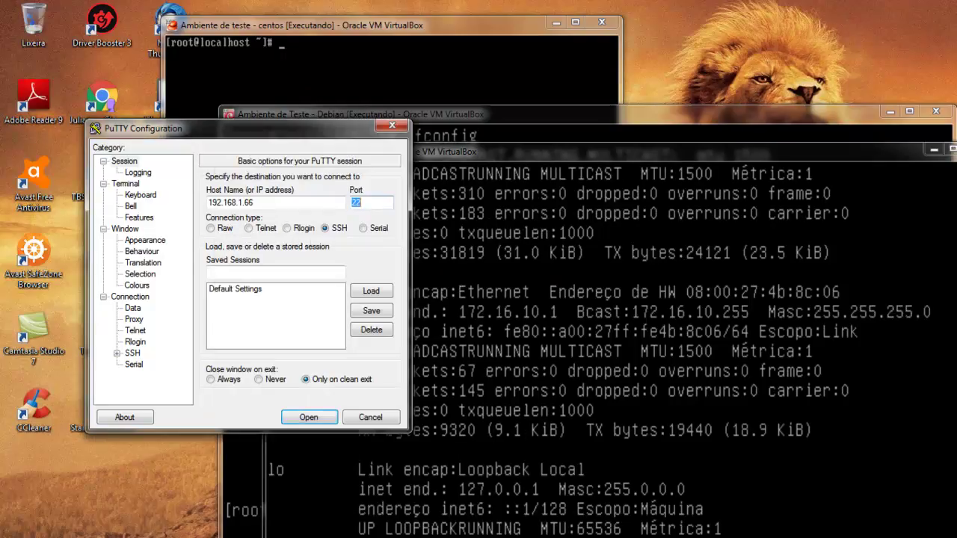
Connect PuTTY to 192.168.1.66 port 2254, accept the host key, log in as root, then exit.
text(2254)
key(Return)
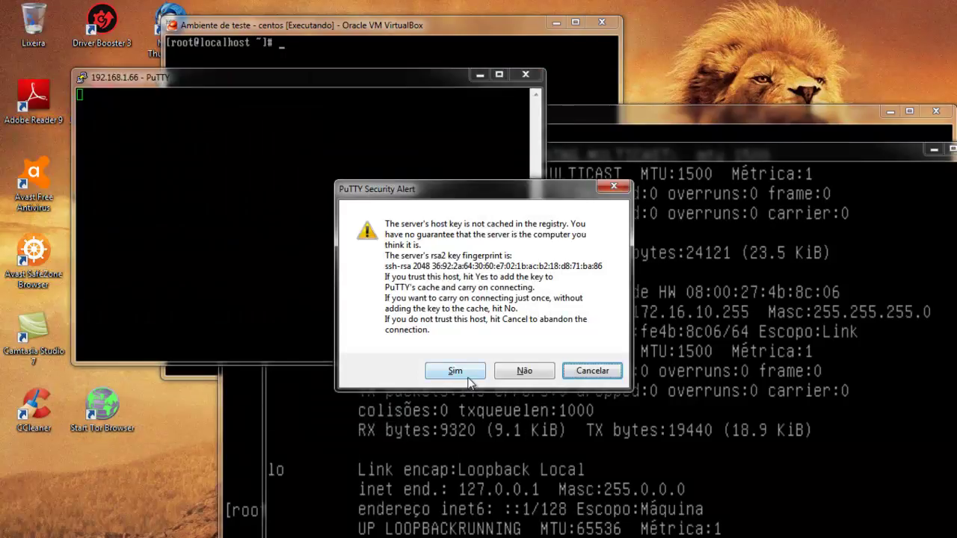
click(468, 374)
text(root)
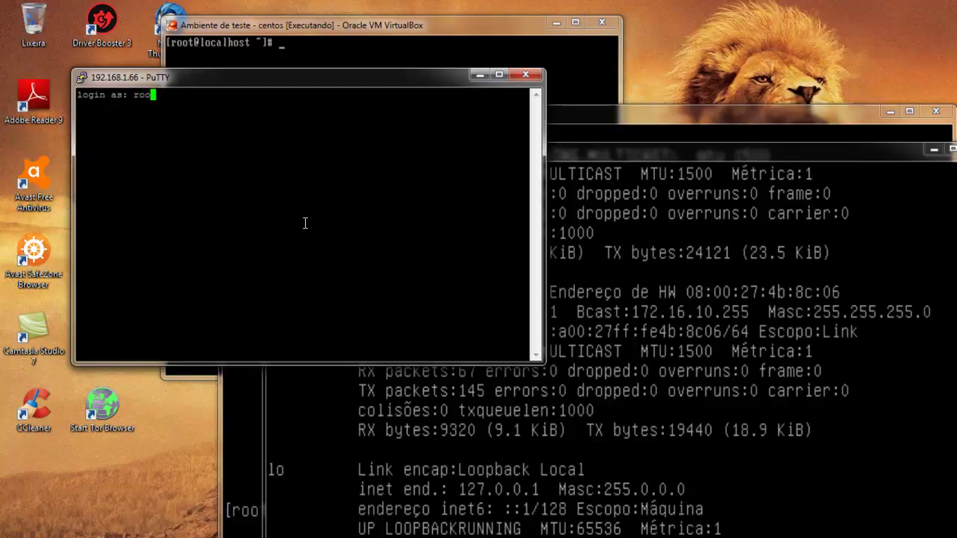
key(Return)
key(Return)
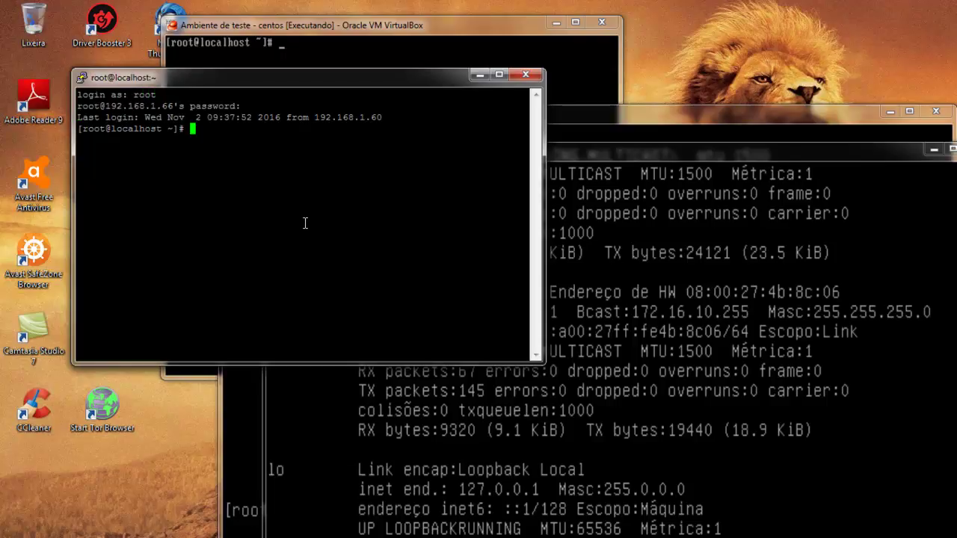
key(Return)
key(Return)
key(Return)
key(Return)
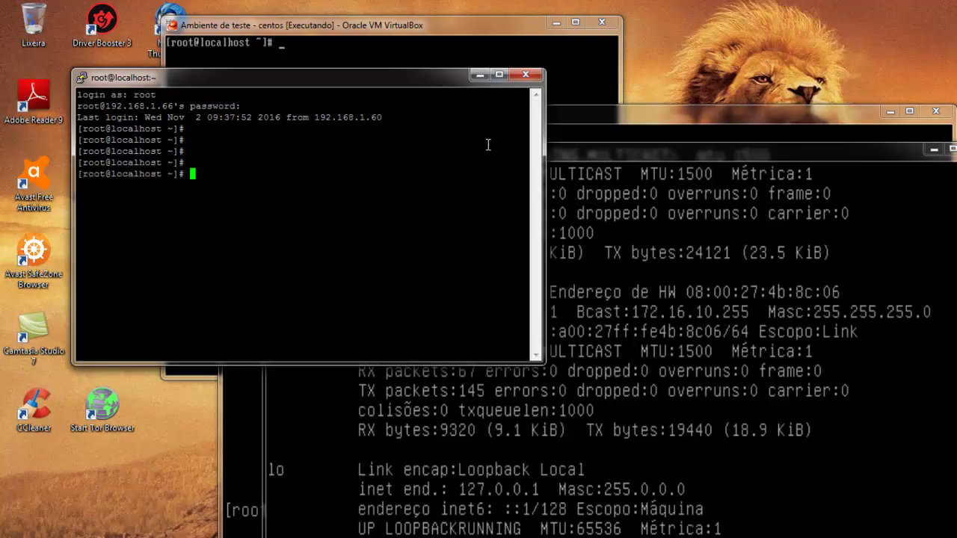
text(exit)
key(Return)
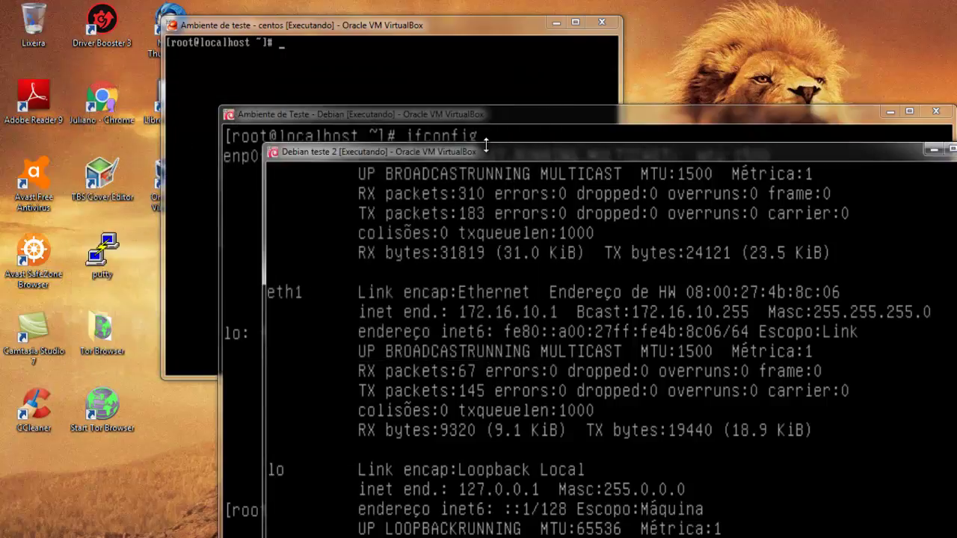
Open /etc/rc.local in nano on Debian teste 2 and go to the empty line below the MASQUERADE rule.
drag(383, 145, 237, 55)
key(alt+Tab)
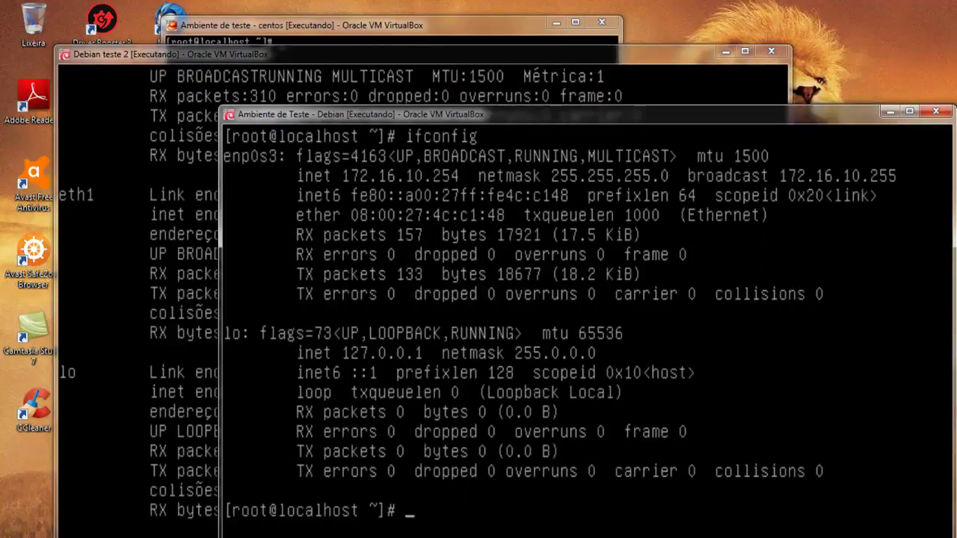
key(alt+Tab)
drag(448, 56, 438, 32)
text(nano /e)
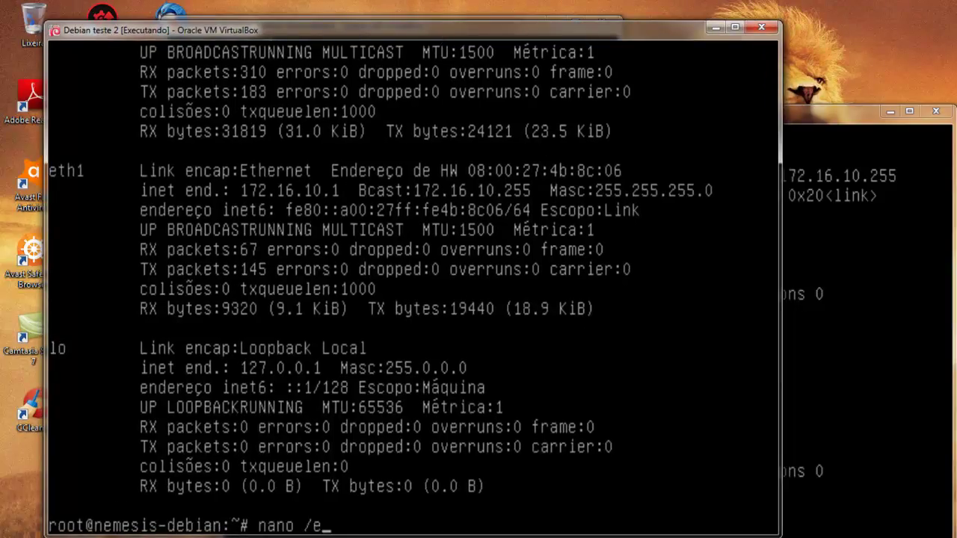
text(t)
key(Tab)
text(rc.)
key(Tab)
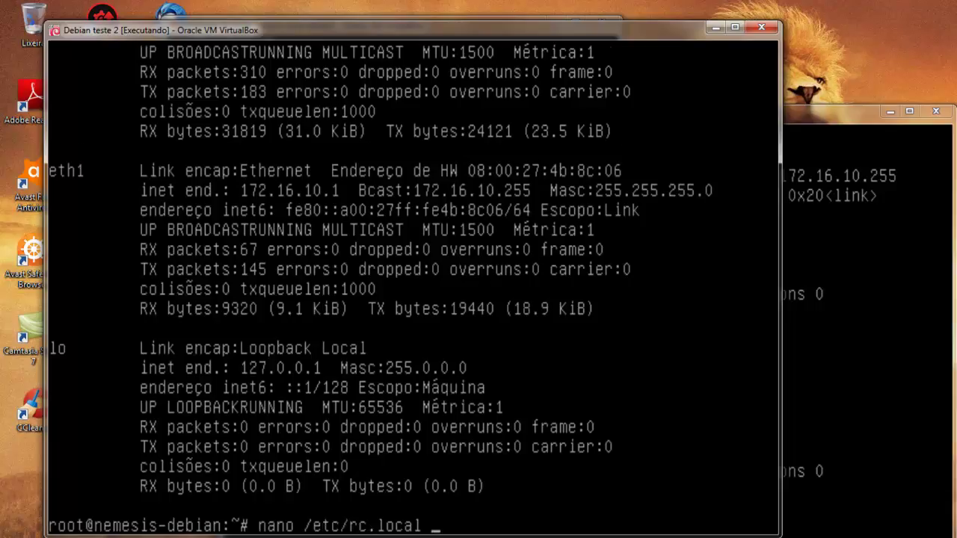
key(Return)
key(Down)
key(Down)
key(Down)
key(Down)
key(Down)
key(Down)
key(Down)
key(Down)
key(Down)
key(Down)
key(Down)
key(Down)
key(Down)
key(Down)
key(Down)
key(Down)
key(Down)
key(Up)
key(Up)
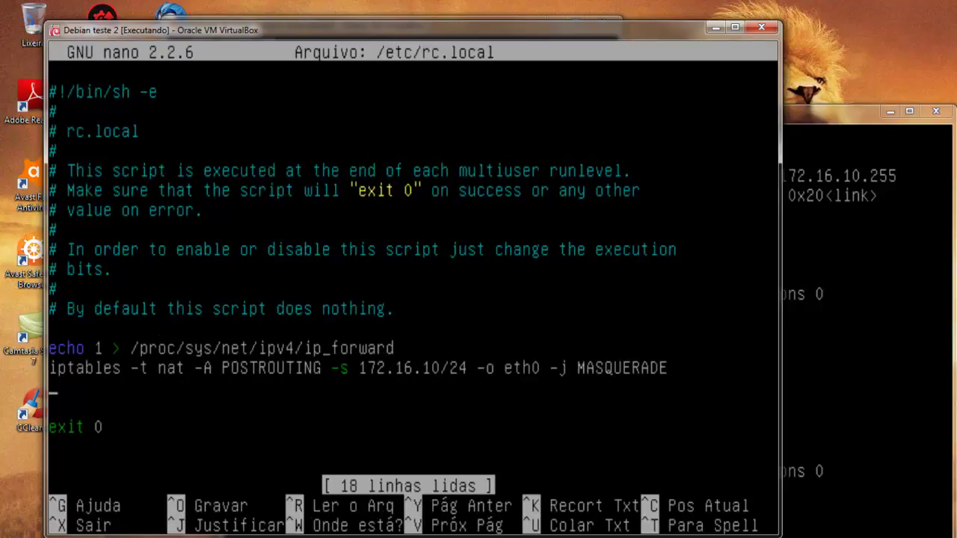
Above exit 0, add 'iptables -t nat -A PREROUTING -p tcp --dport 2254 -j DNAT --to-destination 172.16.10.254:22'.
key(Return)
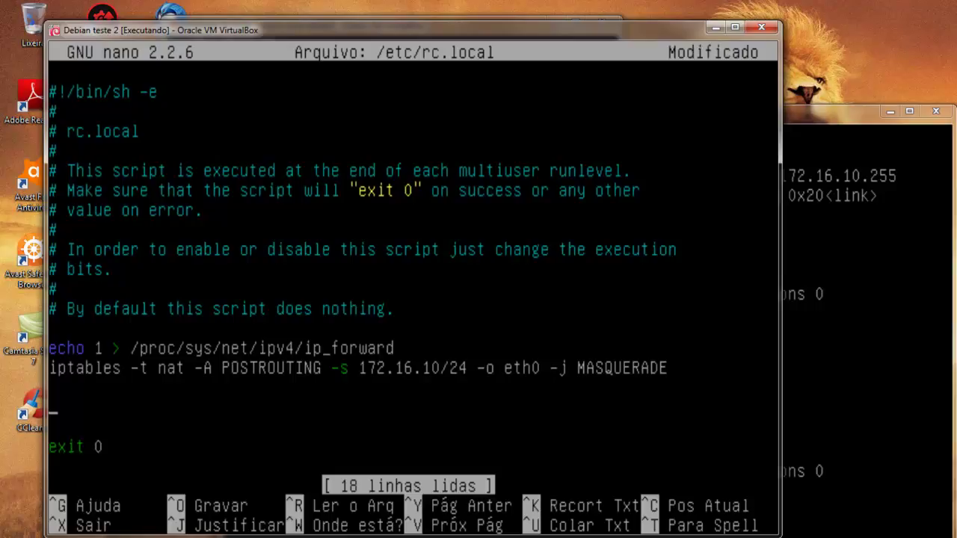
text(iptables -t nat -A PREROUTING -)
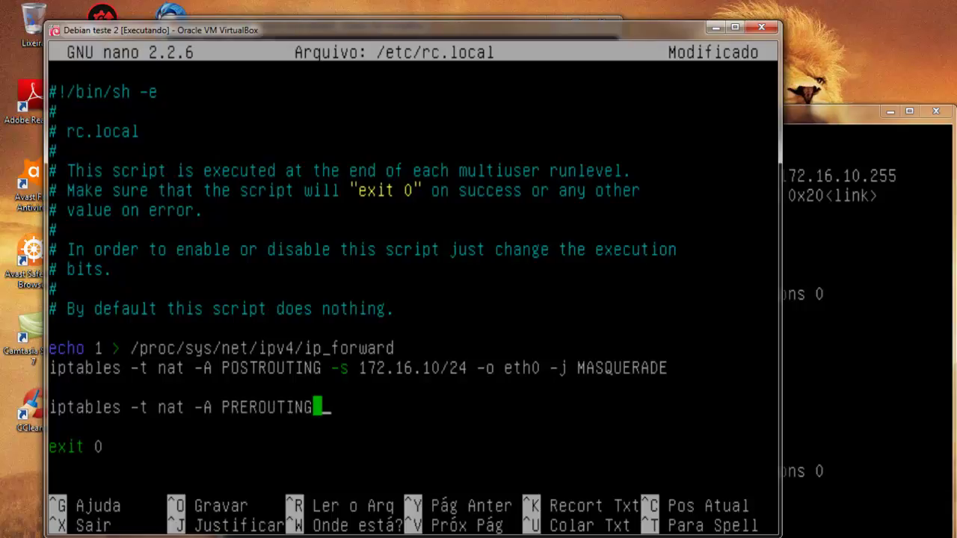
text(p)
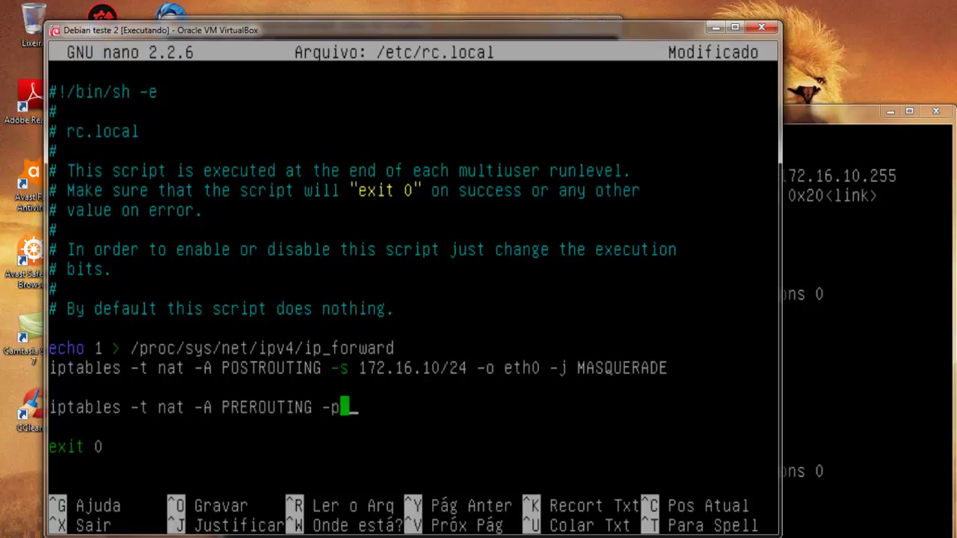
text( tcp --dport 225)
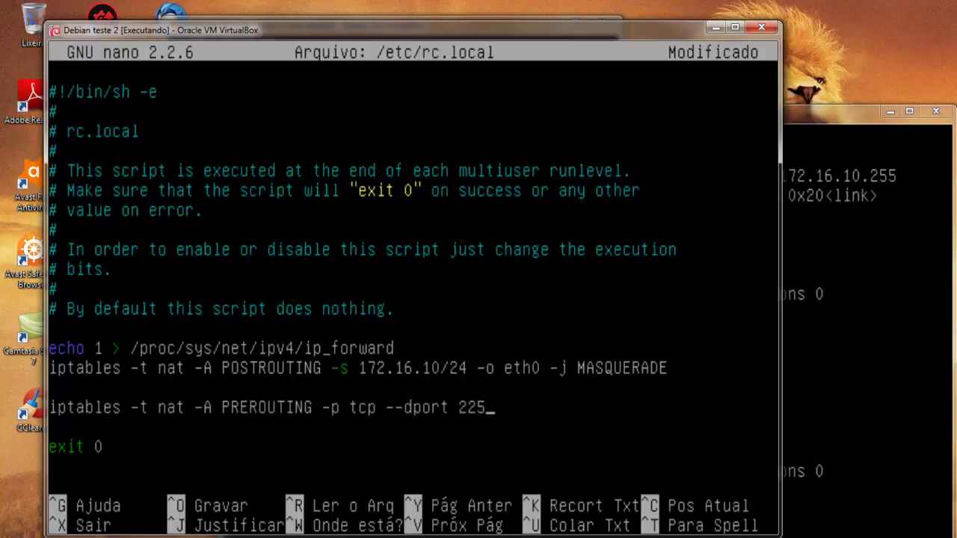
text(4 -j DNAT --)
text(to-destina)
text(tion)
text( 172)
text(.)
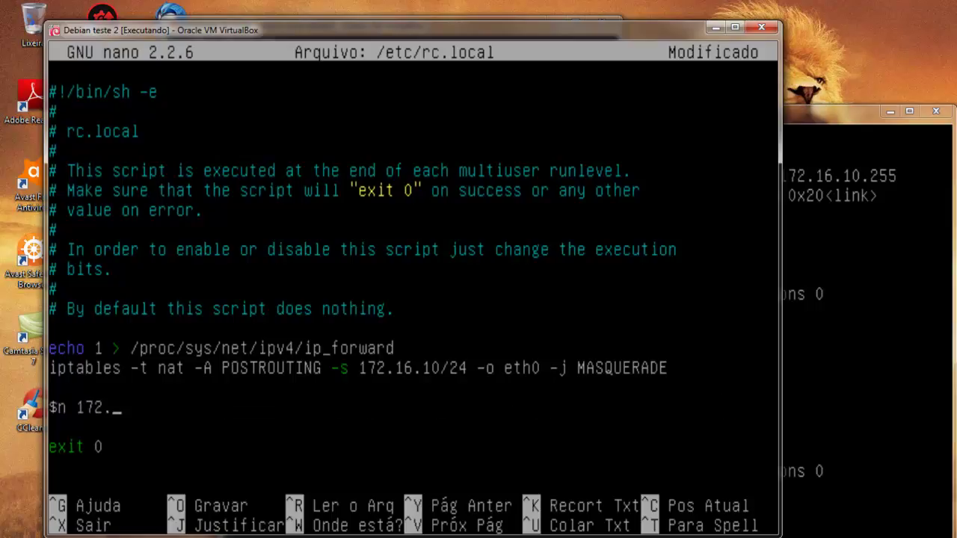
text(16.10.254:22)
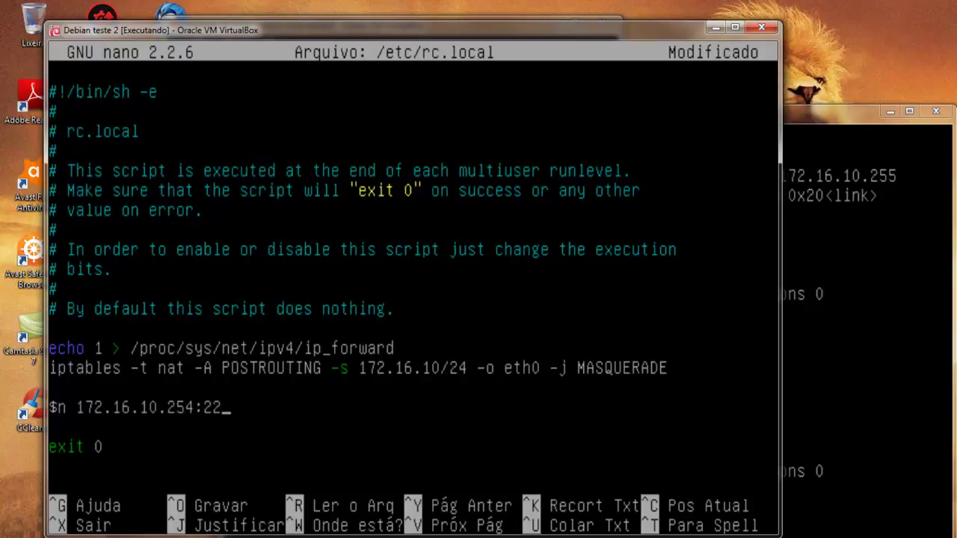
click(730, 29)
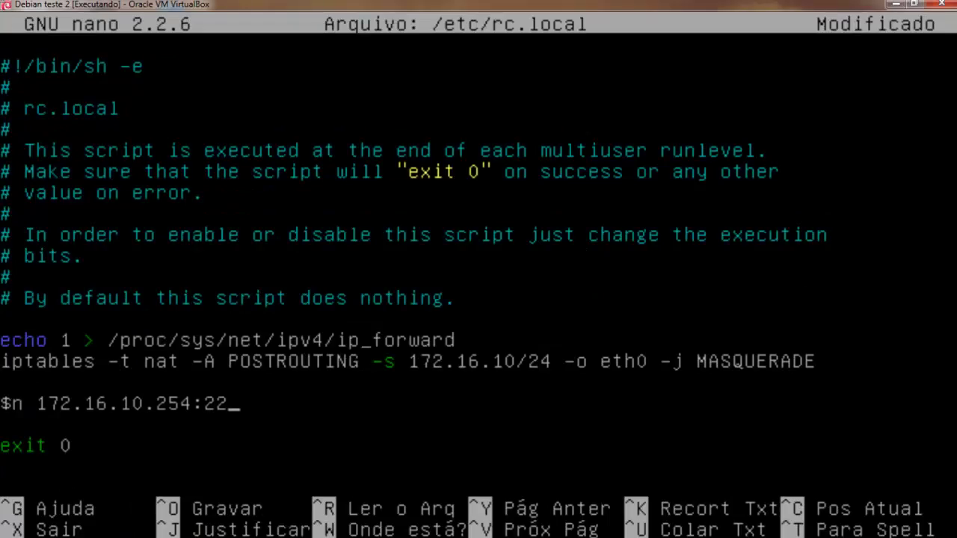
Check the port 2254 rule, save /etc/rc.local and exit nano.
key(Left)
key(Left)
key(Left)
key(Left)
key(Left)
key(Left)
key(Left)
key(Left)
key(Left)
key(Left)
key(Left)
key(Left)
key(Left)
key(Left)
key(Left)
key(Left)
key(Left)
key(Left)
key(Left)
key(Left)
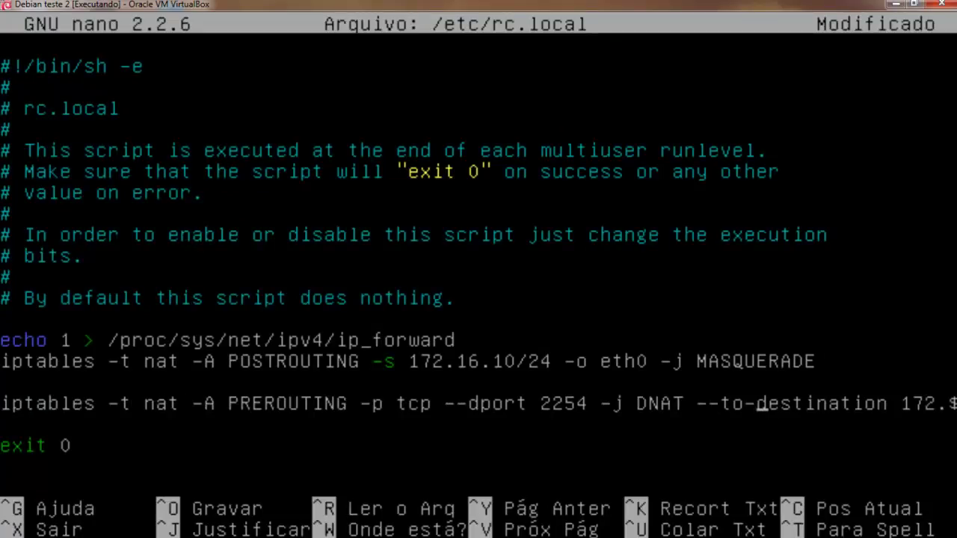
key(Left)
key(Left)
key(Left)
key(Left)
key(Left)
key(Left)
key(Left)
key(Left)
key(Left)
key(Left)
key(Left)
key(Left)
key(Left)
key(Left)
key(Left)
key(Left)
key(Left)
key(Left)
key(Left)
key(Left)
key(Right)
key(Right)
key(Right)
key(Right)
key(Right)
key(Right)
key(Right)
key(Right)
key(Right)
key(Right)
key(Right)
key(Right)
key(Right)
key(Right)
key(Right)
key(Right)
key(Right)
key(Right)
key(Right)
key(Right)
key(Right)
key(Right)
key(Right)
key(Right)
key(Right)
key(Right)
key(Right)
key(Right)
key(Right)
key(Right)
key(Right)
key(Right)
key(Right)
key(Right)
key(Right)
key(Right)
key(Right)
key(Right)
key(Right)
key(Right)
key(Right)
key(Right)
key(Right)
key(Right)
key(Right)
key(Right)
key(Right)
key(Right)
key(Right)
key(Right)
key(Right)
key(Right)
key(Right)
key(Right)
key(Right)
key(Right)
key(Right)
key(Right)
key(Right)
key(Right)
key(Right)
key(Right)
key(Right)
key(Right)
key(Right)
key(Right)
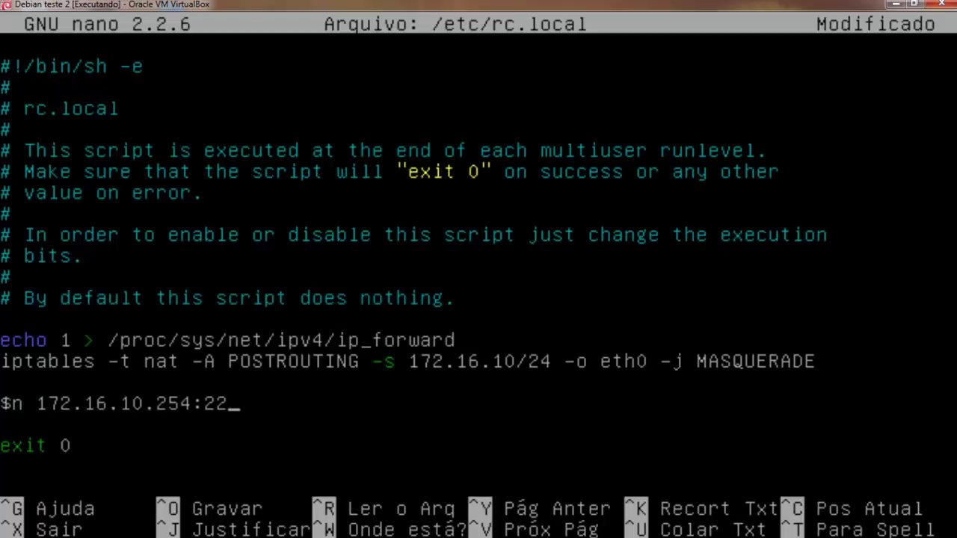
key(ctrl+o)
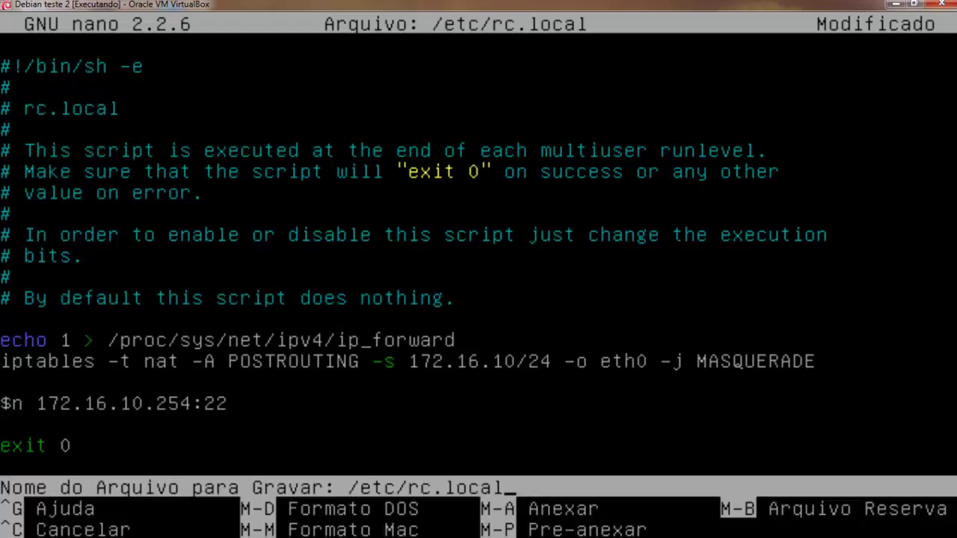
key(Return)
key(ctrl+x)
Clear the terminal and take the VM out of full-screen.
text(clear)
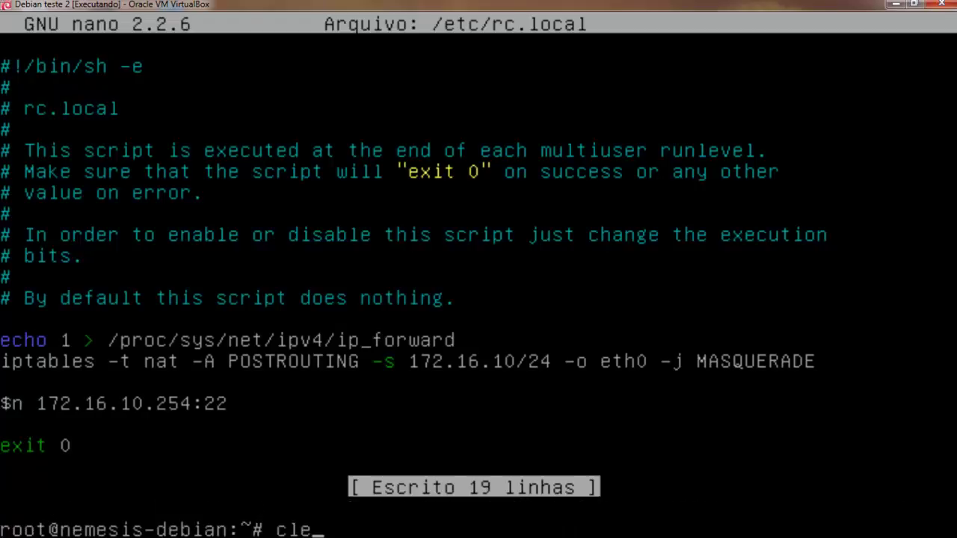
key(Return)
key(ctrl+f)
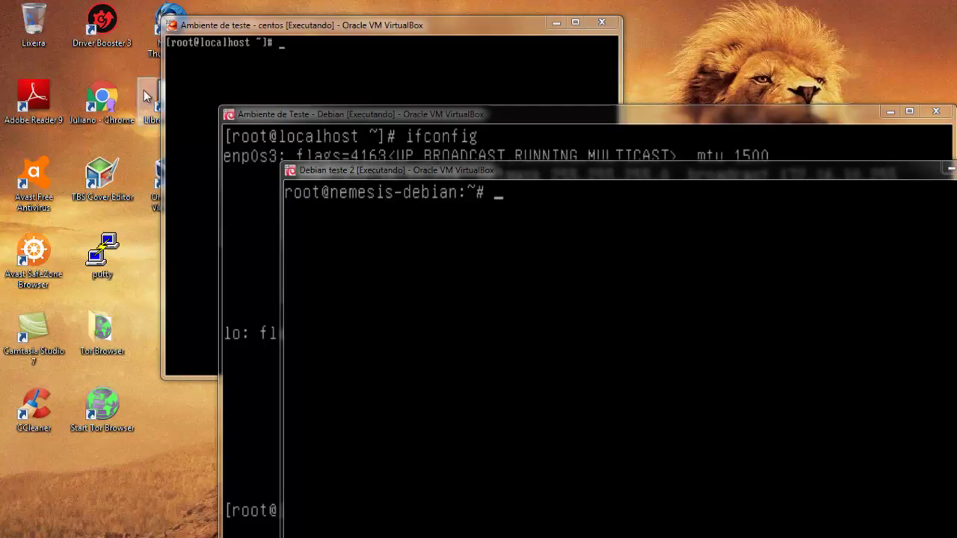
Minimize the Ambiente de Teste Debian window and move Debian teste 2 up-left.
click(334, 118)
drag(334, 120, 206, 112)
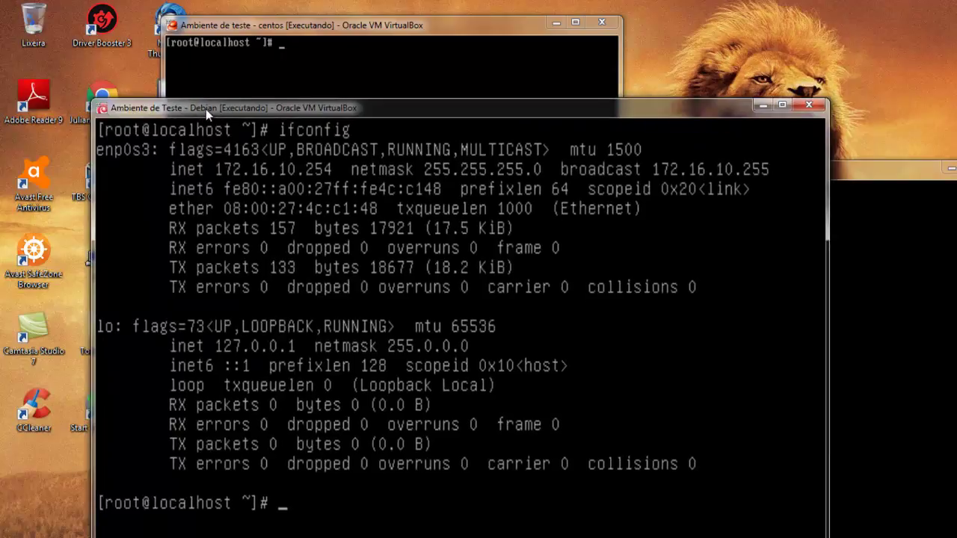
key(alt+Tab)
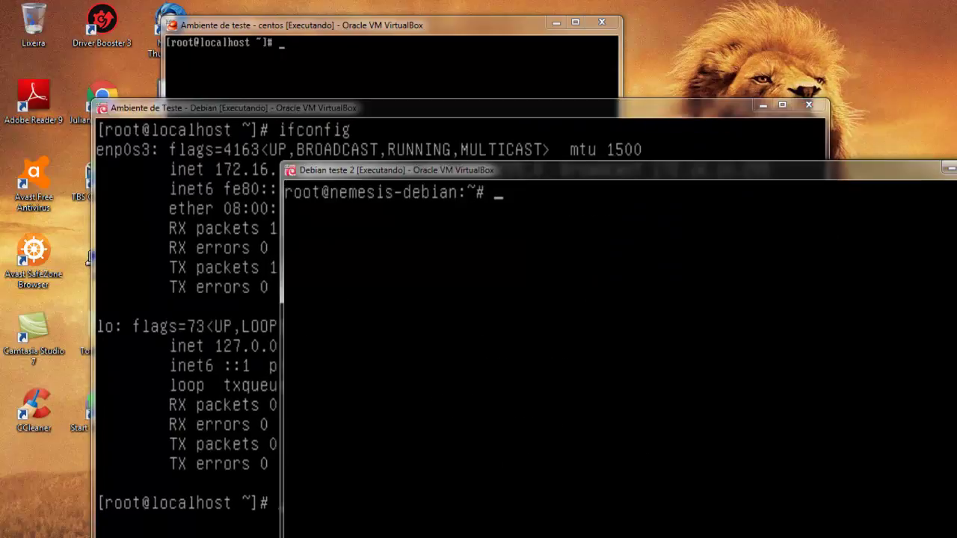
click(763, 107)
drag(673, 175, 500, 132)
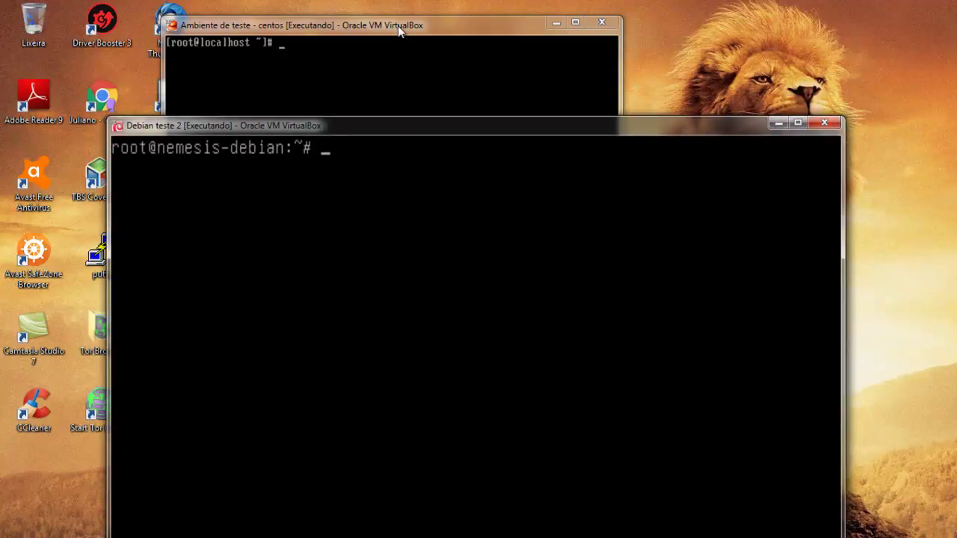
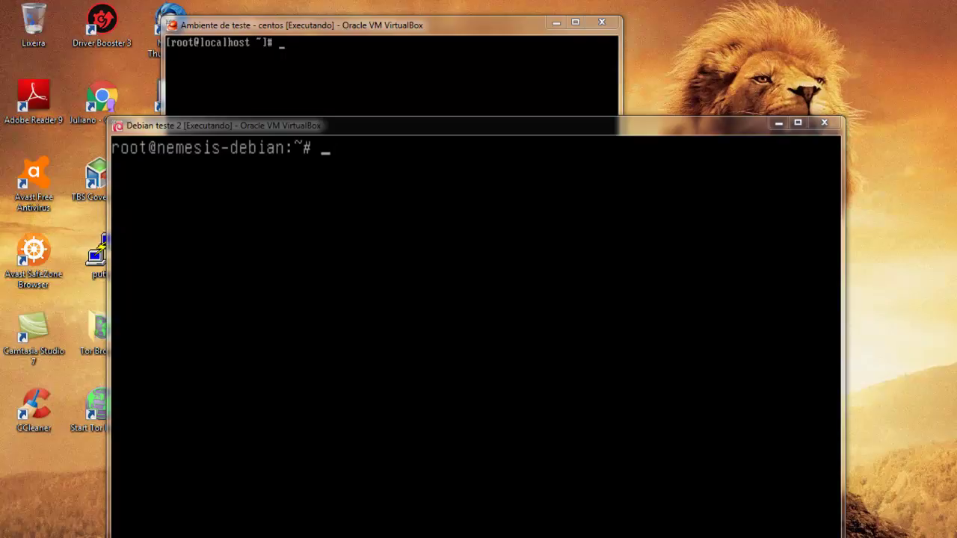
Maximize the CentOS VM console and run 'service dhcpd start', which fails with an error.
click(326, 59)
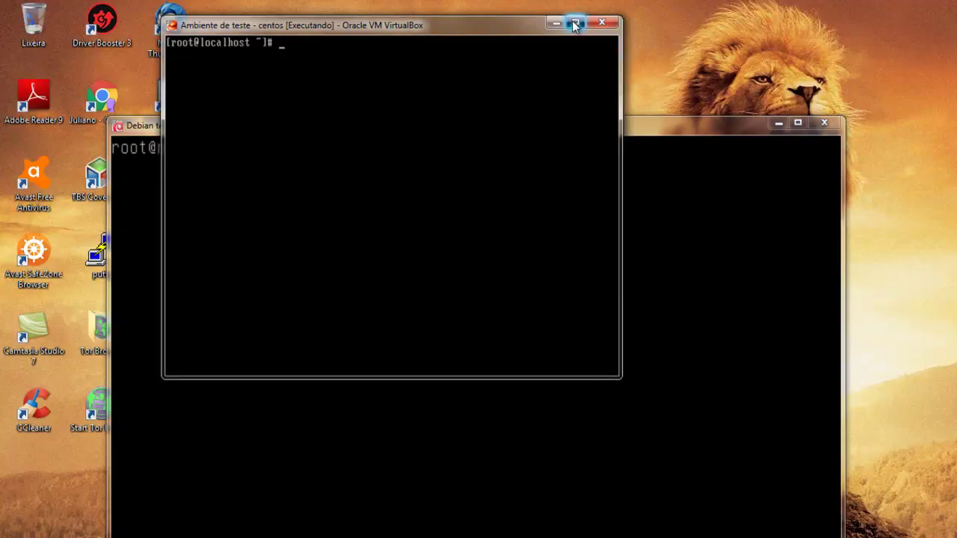
click(574, 22)
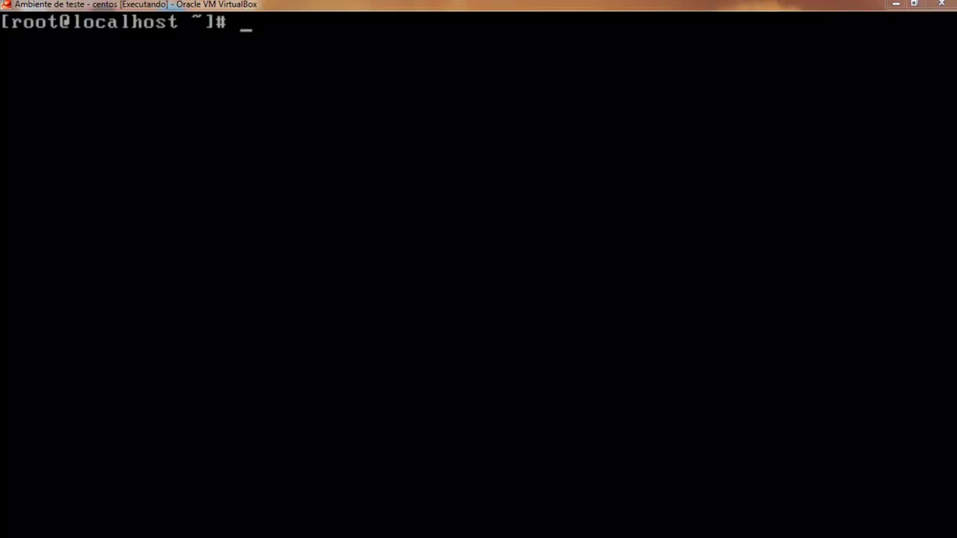
click(620, 187)
text(service dhcpd start)
key(Return)
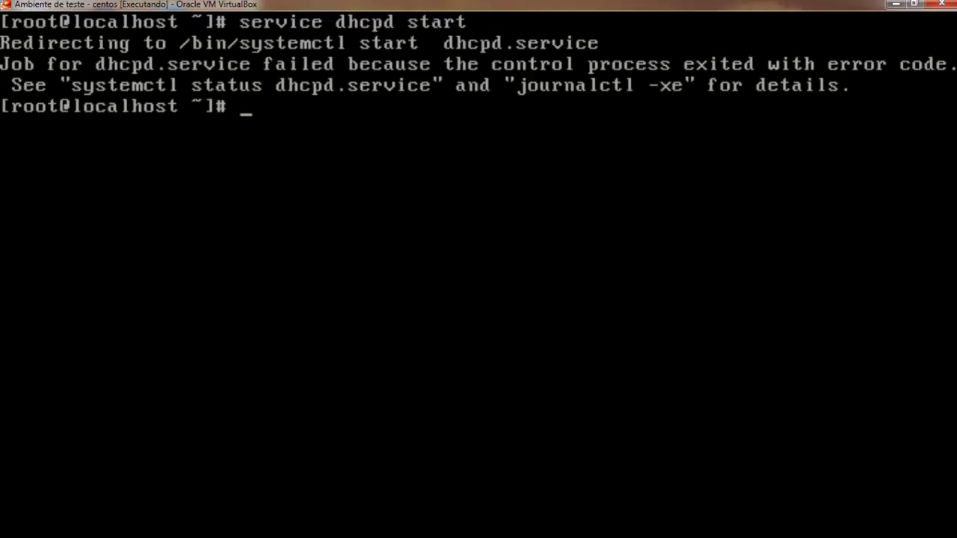
Begin entering a vim command to edit the DHCP config under /etc.
text(yumm)
key(BackSpace)
key(BackSpace)
key(BackSpace)
text(ui)
key(BackSpace)
key(BackSpace)
text(im /etc/)
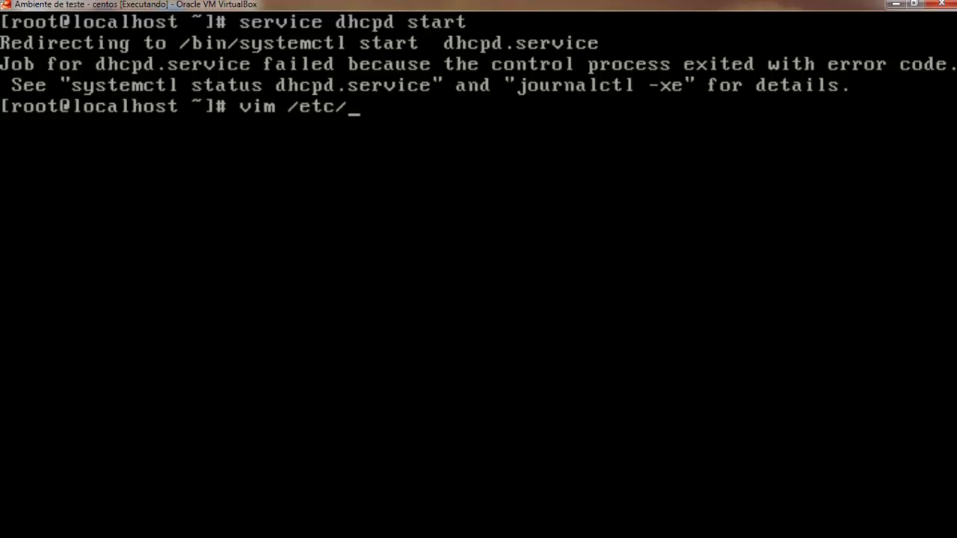
text(dhcp/dch)
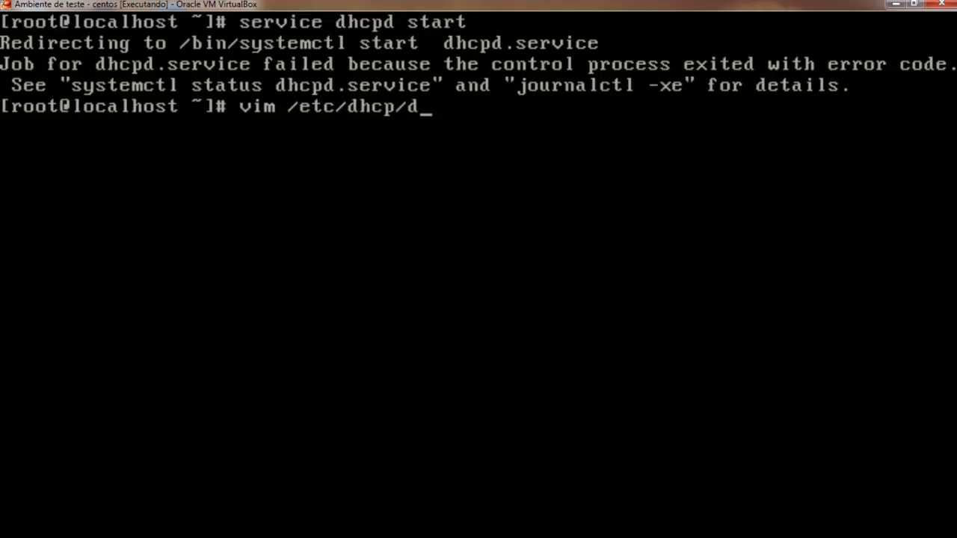
Open /etc/dhcp/dhcpd.conf in vim.
key(BackSpace)
key(BackSpace)
text(hcpd)
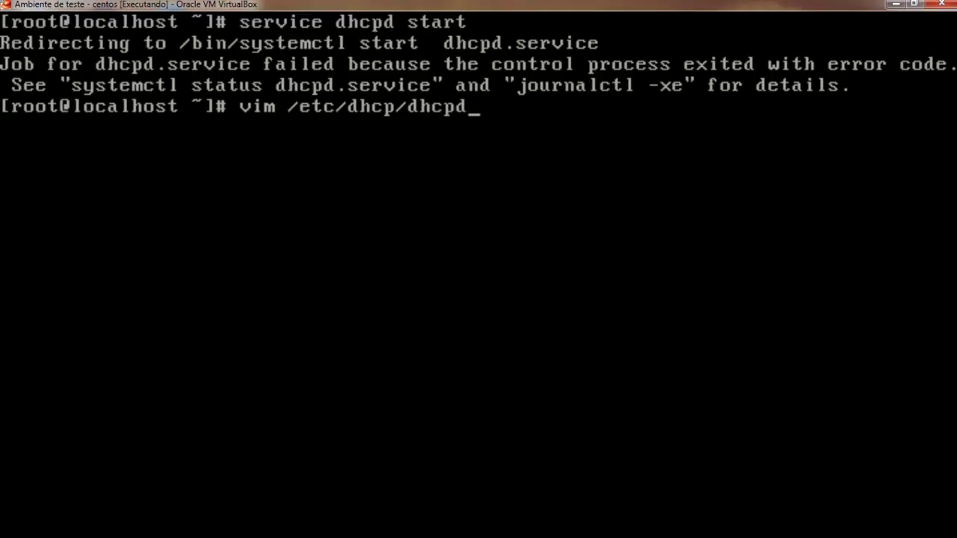
text(.)
key(Tab)
key(Return)
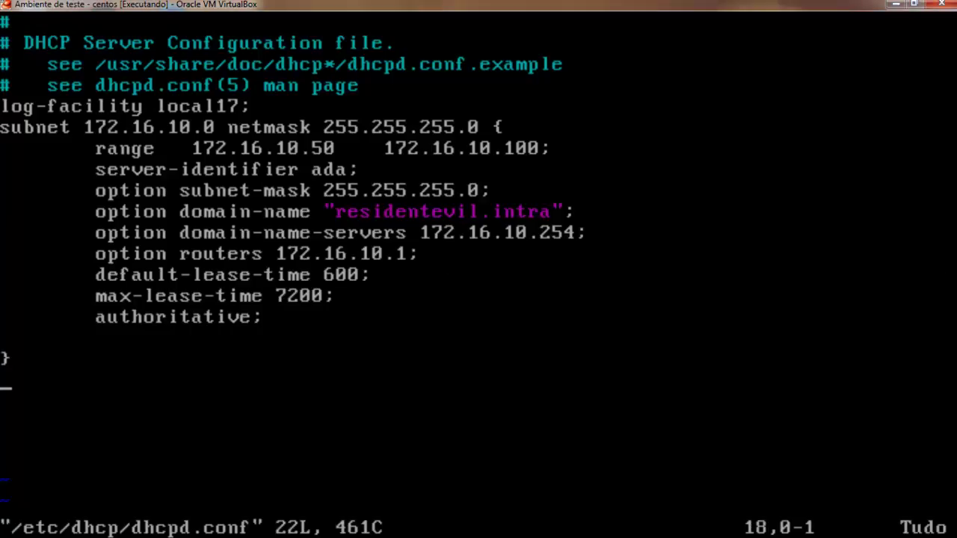
Comment out the log-facility line with a leading #.
key(Up)
key(Up)
key(Up)
key(Up)
key(Up)
key(Up)
key(Up)
key(Up)
key(Up)
key(Up)
key(Up)
key(Up)
key(Up)
key(Up)
key(Up)
key(Up)
key(Down)
key(Down)
key(Down)
key(Down)
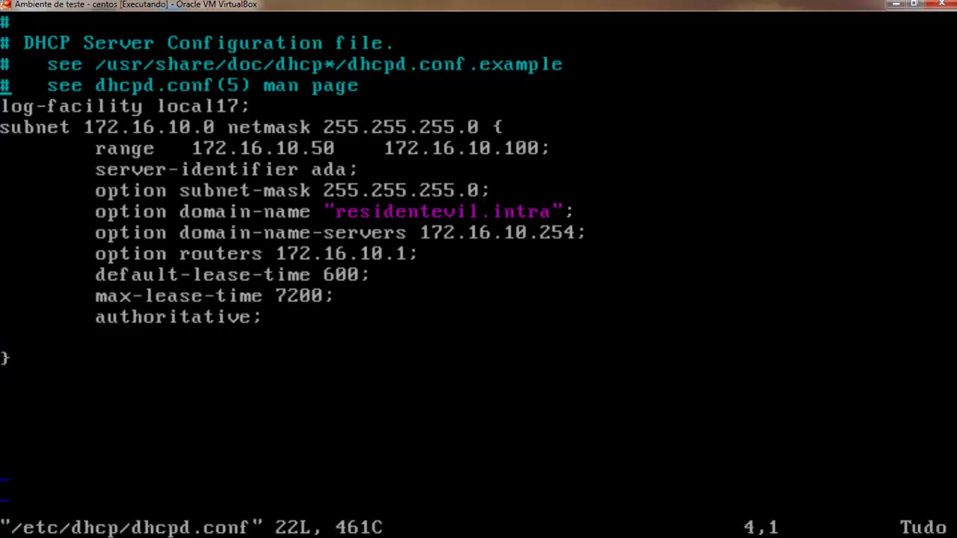
key(Up)
key(Up)
key(Down)
key(numbersign)
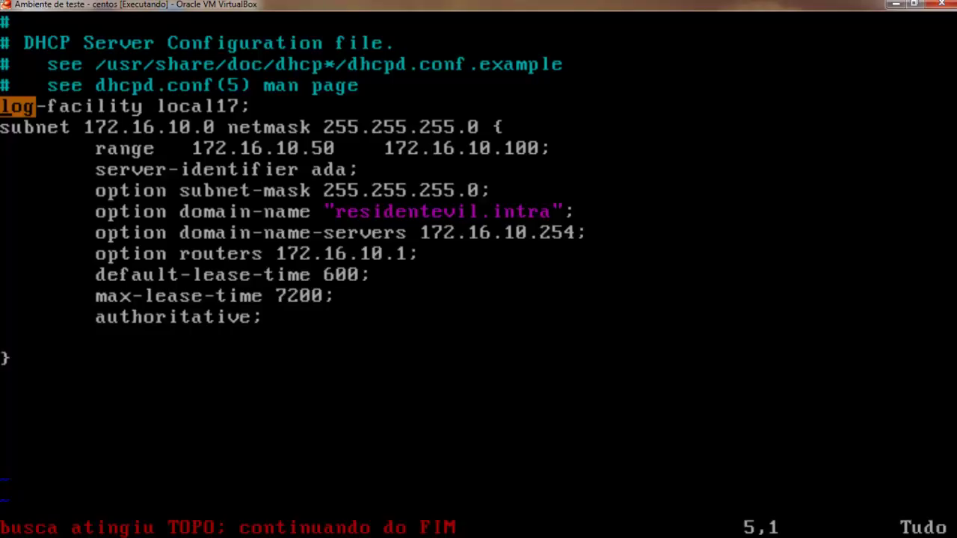
text(i@#)
key(Left)
key(Left)
key(Delete)
key(Right)
key(Right)
key(Right)
key(Right)
key(Right)
key(Right)
key(Right)
key(Right)
key(Right)
key(Right)
key(Right)
key(Right)
key(Right)
key(Right)
key(Right)
key(Right)
key(Right)
key(Right)
Replace the range line's wide gaps with single spaces, keeping the range ending at 172.16.10.100.
key(Down)
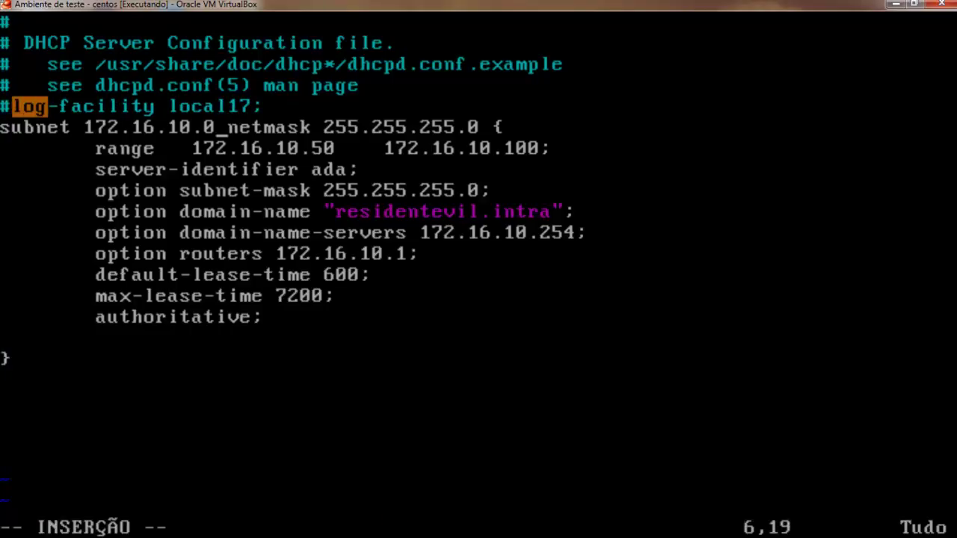
key(Left)
key(Left)
key(Left)
key(Left)
key(Left)
key(Left)
key(Left)
key(Left)
key(Left)
key(Right)
key(Right)
key(Right)
key(Right)
key(Right)
key(Right)
key(Right)
key(Right)
key(Right)
key(Right)
key(Right)
key(Right)
key(Right)
key(Right)
key(Right)
key(Right)
key(Right)
key(Right)
key(Right)
key(Right)
key(Right)
key(Right)
key(Right)
key(Right)
key(Right)
key(Right)
key(Right)
key(Right)
key(Right)
key(Right)
key(Right)
key(Right)
key(Right)
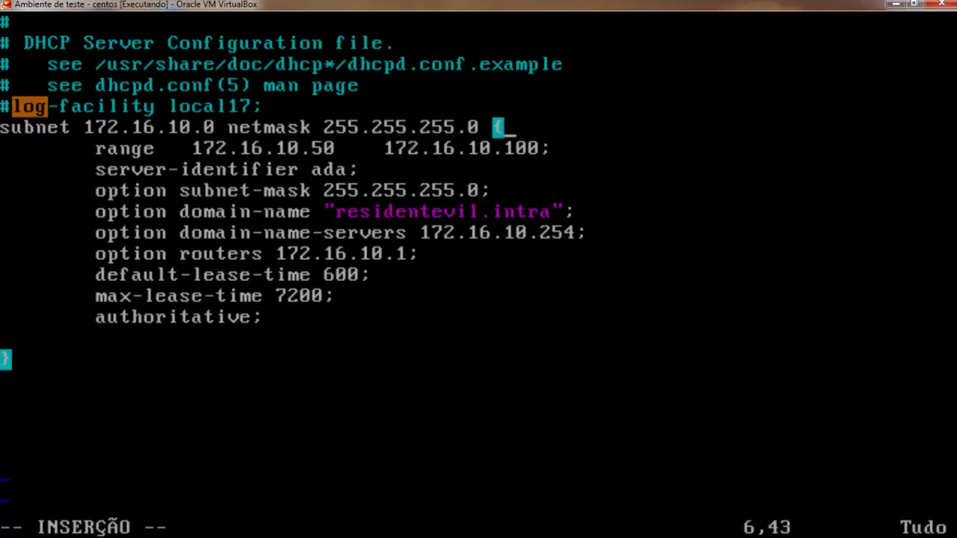
key(Down)
key(Left)
key(Left)
key(Left)
key(Left)
key(Left)
key(Left)
key(Left)
key(Left)
key(Left)
key(Left)
key(Left)
key(Left)
key(Left)
key(Left)
key(Left)
key(Left)
key(Left)
key(Left)
key(Left)
key(Left)
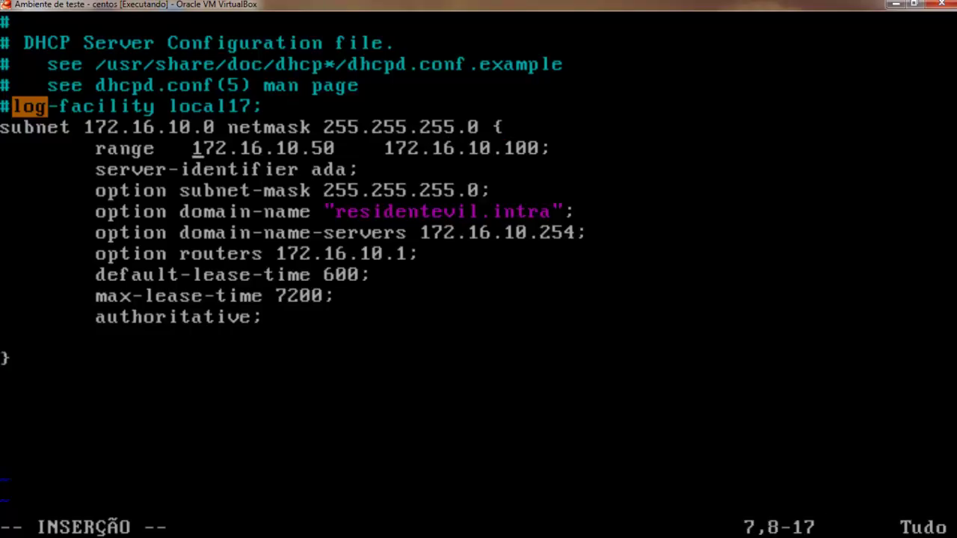
key(Delete)
key(Delete)
text(')
key(Left)
key(Delete)
key(Insert)
text(1)
key(Left)
key(Right)
key(Insert)
text(7)
key(Left)
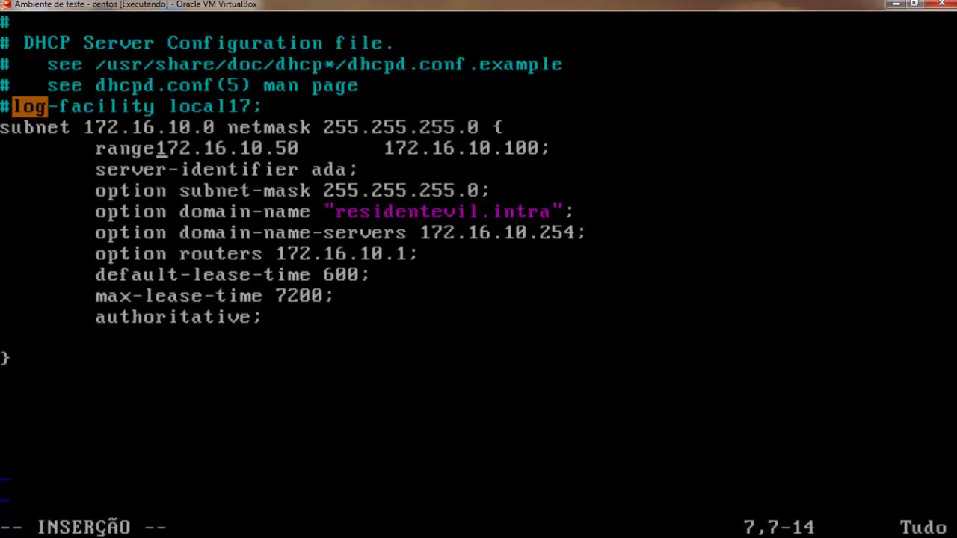
key(Left)
key(Right)
key(Right)
key(Right)
key(Right)
key(Right)
key(Right)
key(Right)
key(Right)
key(Right)
key(Right)
key(Right)
key(Right)
key(Right)
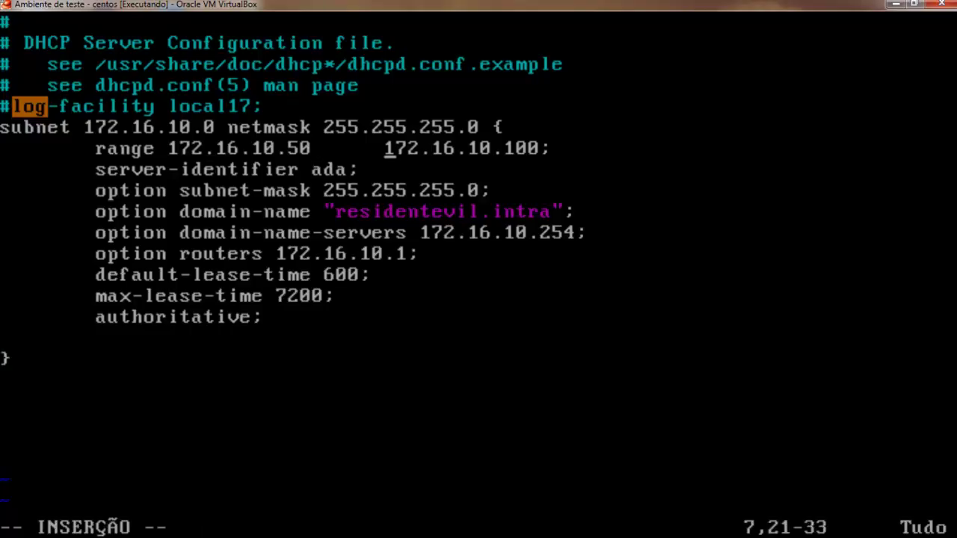
key(BackSpace)
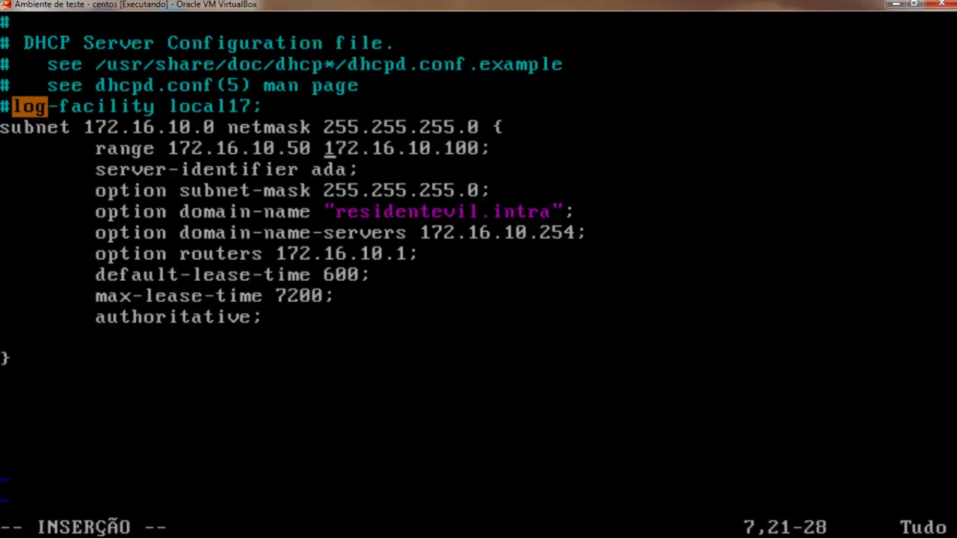
key(Right)
key(Right)
key(Right)
key(Right)
key(Right)
key(Right)
key(Right)
key(Right)
key(Right)
key(Right)
key(Right)
key(Right)
key(Right)
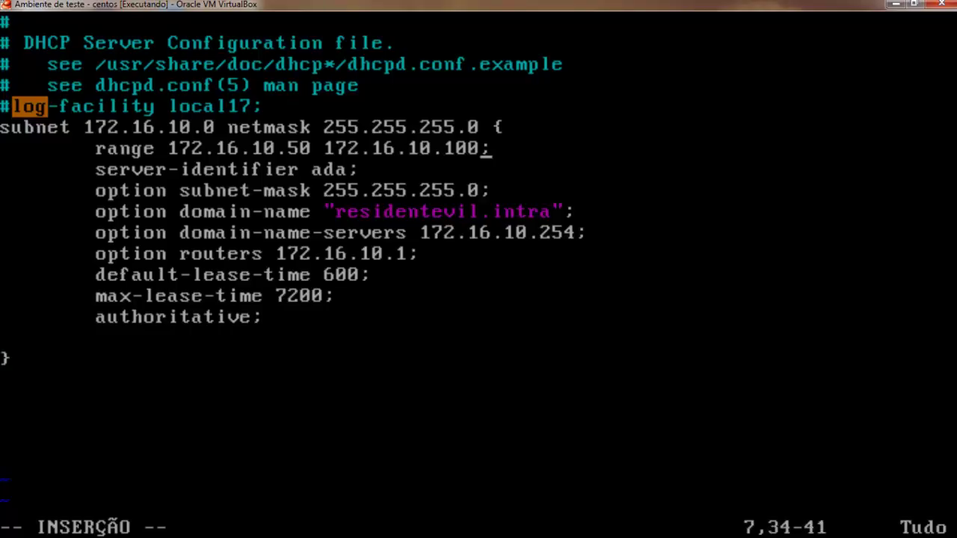
Check the server-identifier, subnet-mask, domain-name and domain-name-servers lines, then leave insert mode.
key(Down)
key(Left)
key(Left)
key(Left)
key(Left)
key(Left)
key(Left)
key(Left)
key(Left)
key(Left)
key(Left)
key(Left)
key(Left)
key(Left)
key(Left)
key(Left)
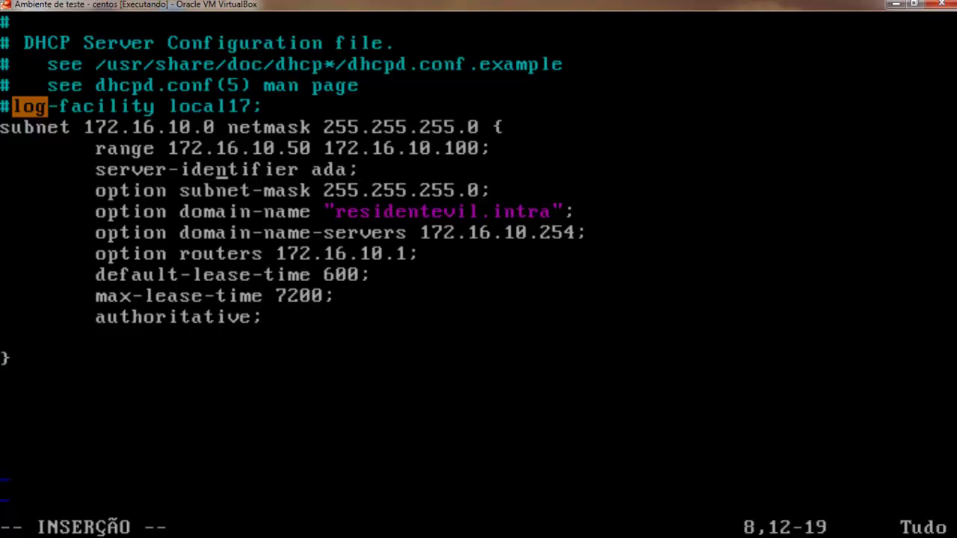
key(Right)
key(Right)
key(Right)
key(Right)
key(Right)
key(Right)
key(Right)
key(Right)
key(Right)
key(Right)
key(Right)
key(Down)
key(Left)
key(Left)
key(Left)
key(Left)
key(Left)
key(Left)
key(Left)
key(Left)
key(Right)
key(Right)
key(Right)
key(Right)
key(Right)
key(Right)
key(Right)
key(Right)
key(Right)
key(Right)
key(Right)
key(Right)
key(Right)
key(Right)
key(Right)
key(Right)
key(Right)
key(Right)
key(Right)
key(Right)
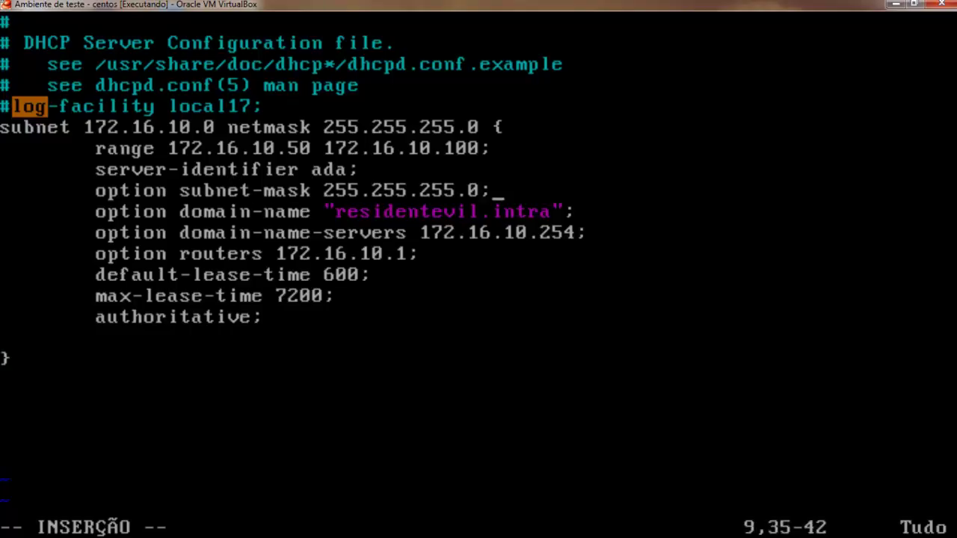
key(Up)
key(Down)
key(Left)
key(Down)
key(Left)
key(Left)
key(Left)
key(Left)
key(Left)
key(Left)
key(Left)
key(Right)
key(Right)
key(Right)
key(Right)
key(Right)
key(Right)
key(Right)
key(Right)
key(Right)
key(Right)
key(Right)
key(Right)
key(Right)
key(Right)
key(Right)
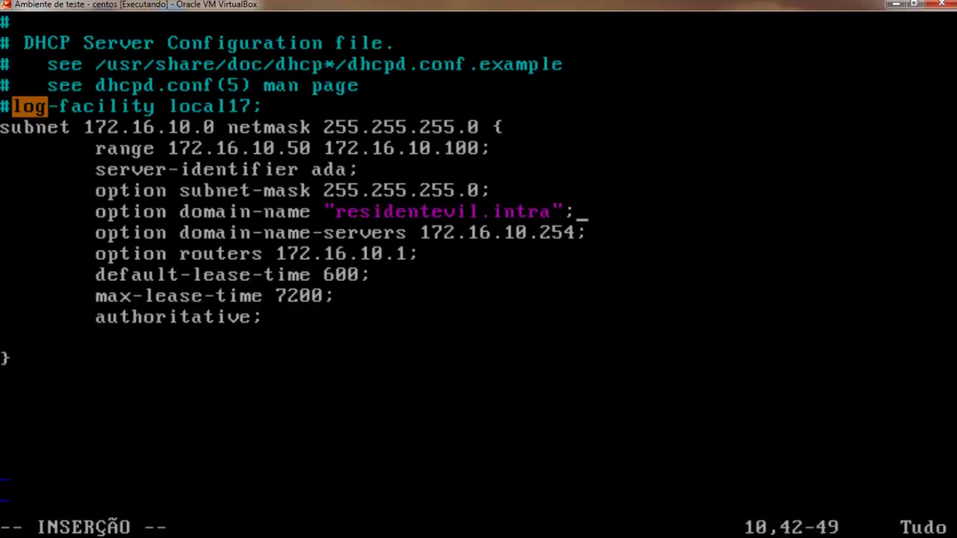
key(Down)
key(Down)
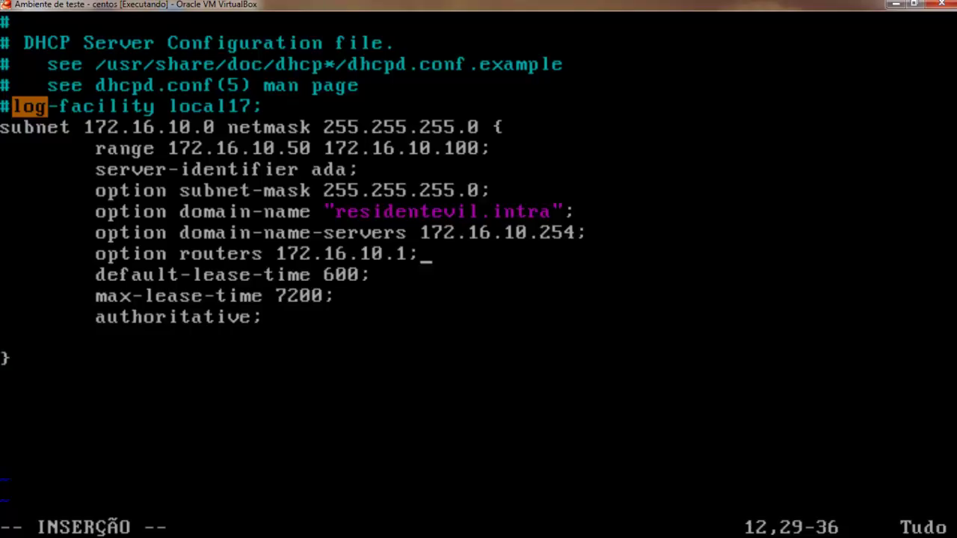
key(Down)
key(Down)
key(Down)
key(Down)
key(Down)
key(Down)
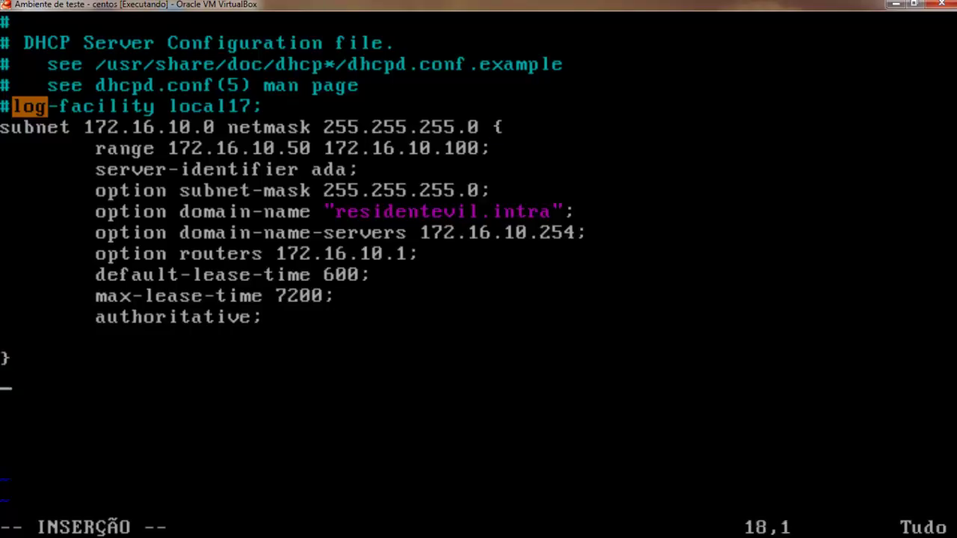
key(Escape)
Save dhcpd.conf with :wq, clear the screen, and rerun 'service dhcpd start' without errors.
text(:wq!)
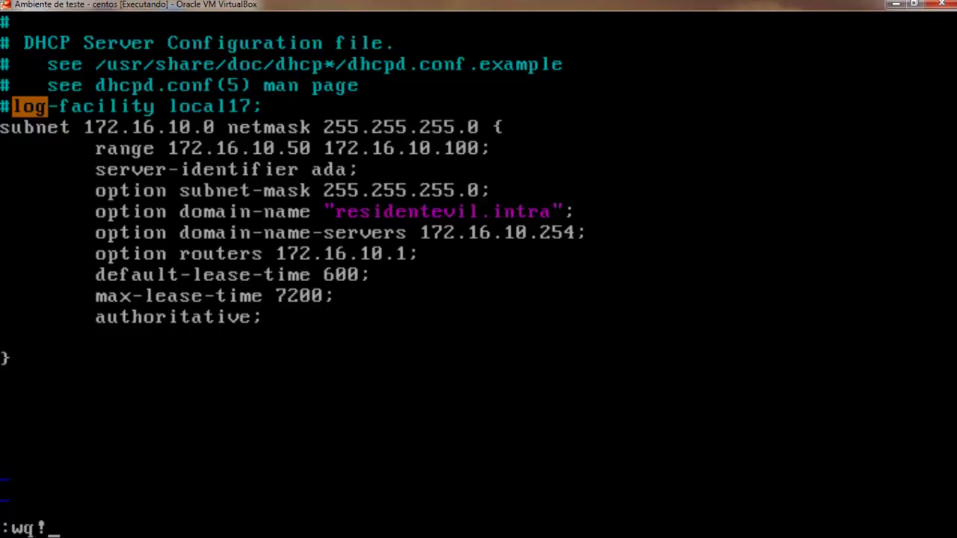
key(Return)
text(clear)
key(Return)
text(servv)
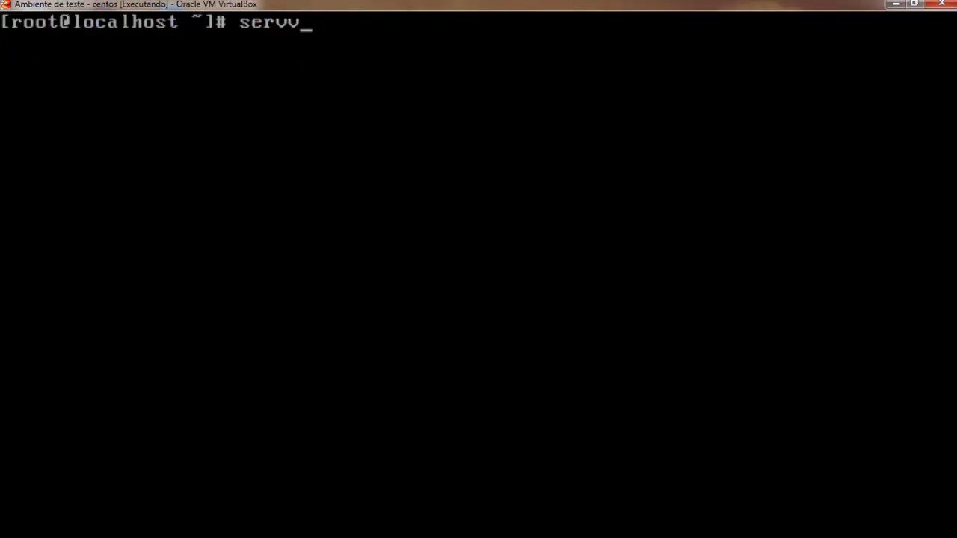
key(BackSpace)
text(ice dh)
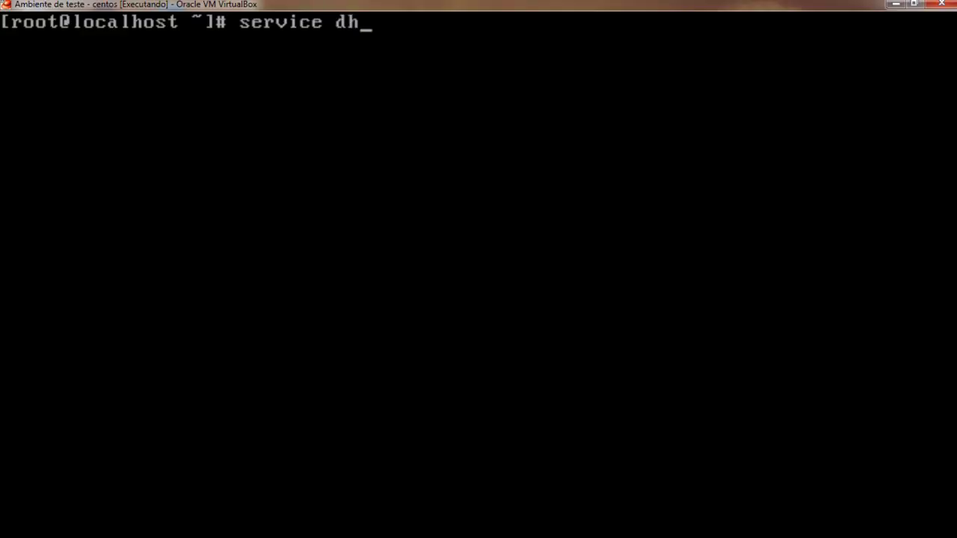
text(cpd start)
key(Return)
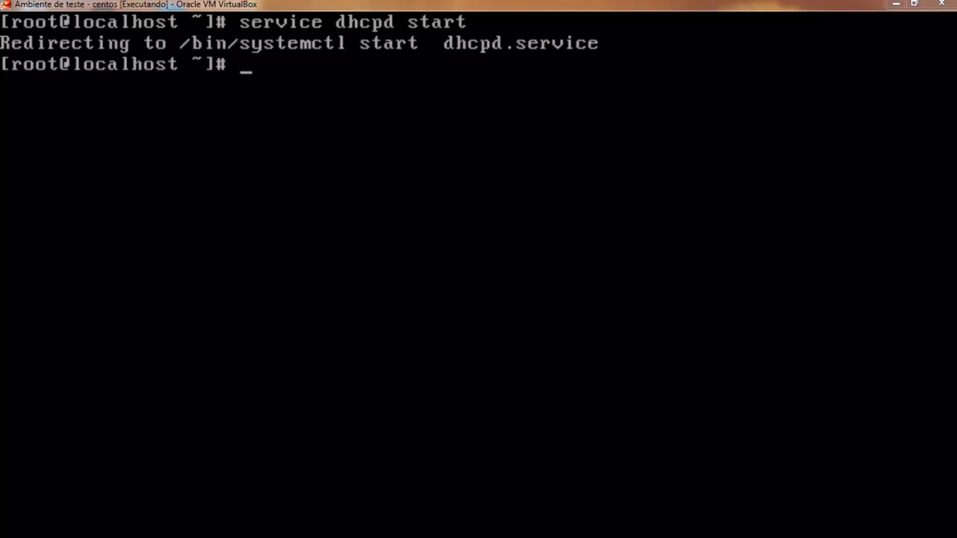
double_click(547, 4)
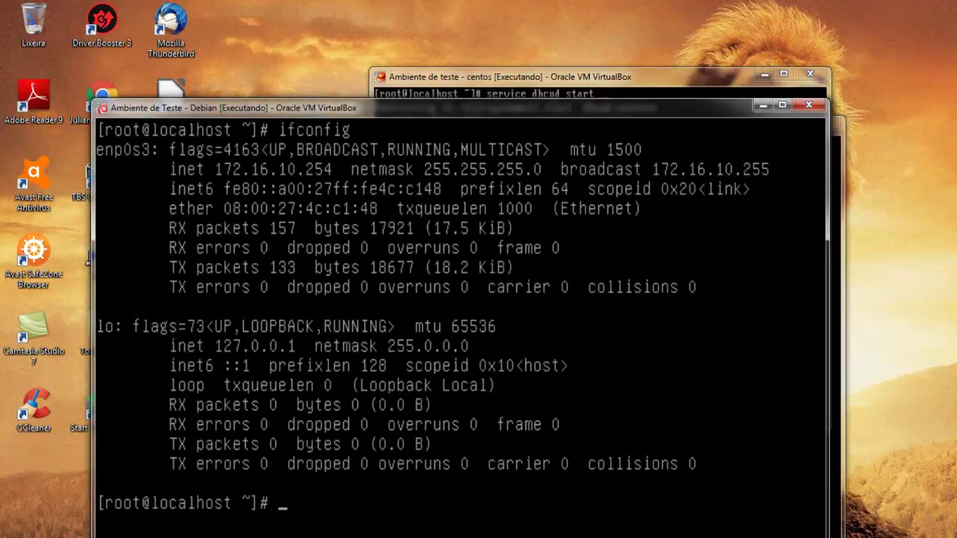
Shut down the CentOS machine over SSH with 'shutdown -h now'.
text(clear)
key(Return)
text(dh)
key(BackSpace)
key(BackSpace)
text(sah)
key(BackSpace)
key(BackSpace)
text(hutdown -h now)
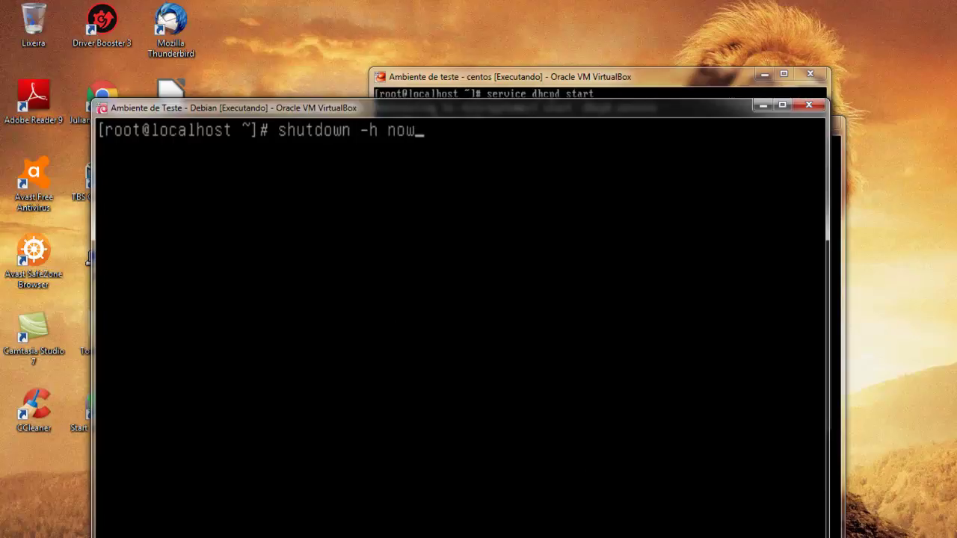
key(Return)
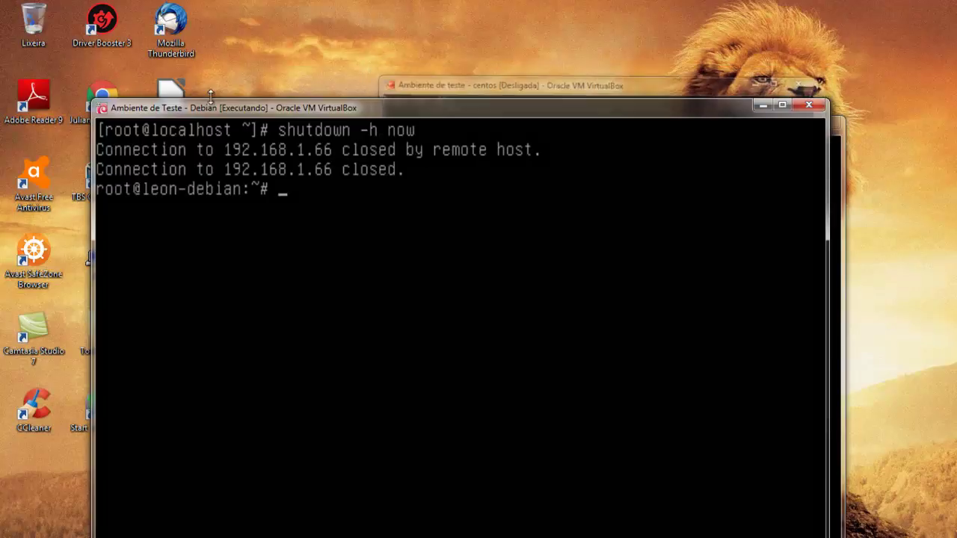
Shut down the leon-debian machine locally with 'shutdown -h now'.
drag(442, 106, 473, 38)
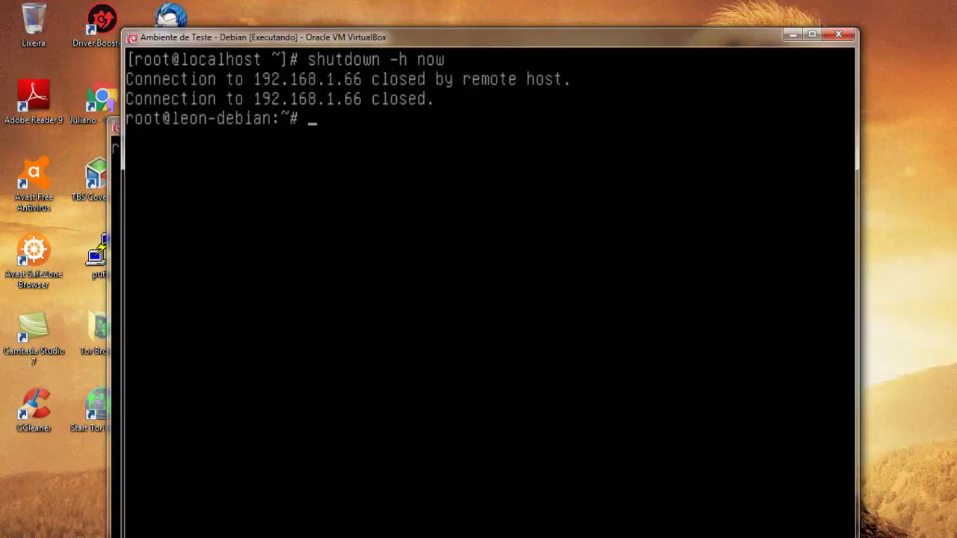
text(shutdown -)
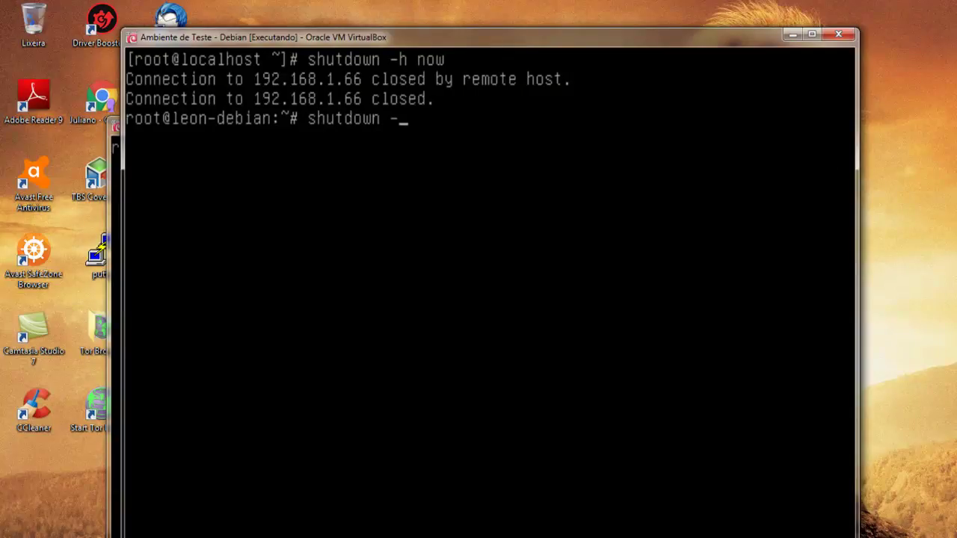
text(h now)
key(Return)
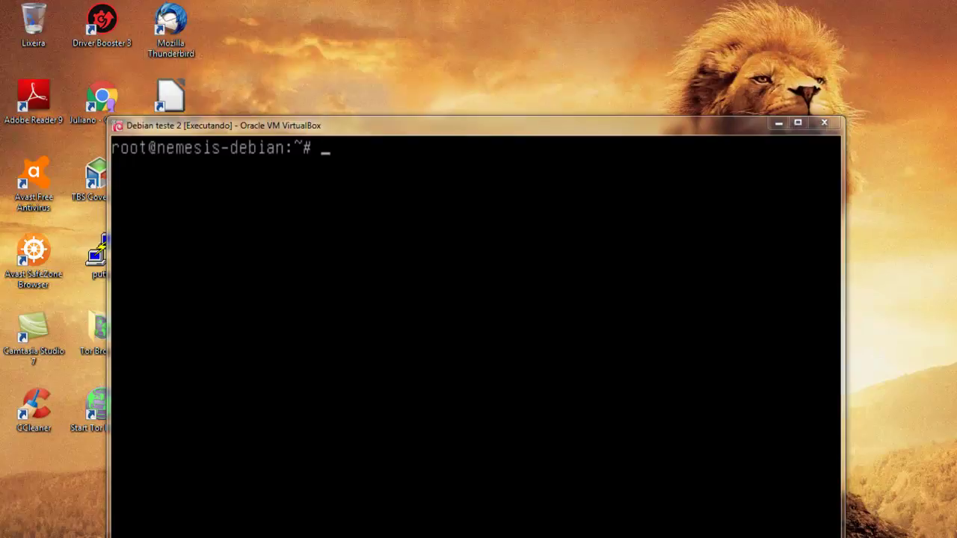
Set the Ambiente de Teste - Debian network adapter to Rede Interna named sw-tyrant.
key(alt+Tab)
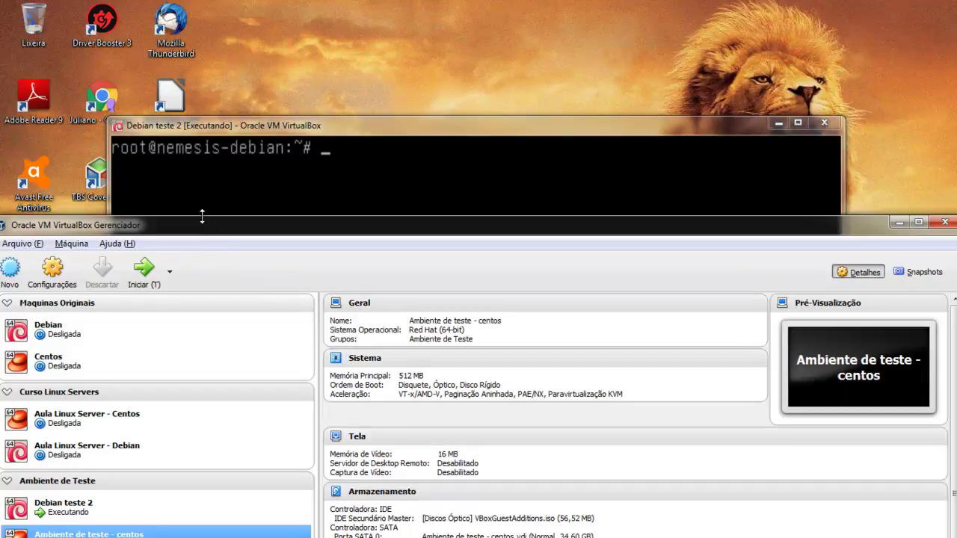
double_click(206, 231)
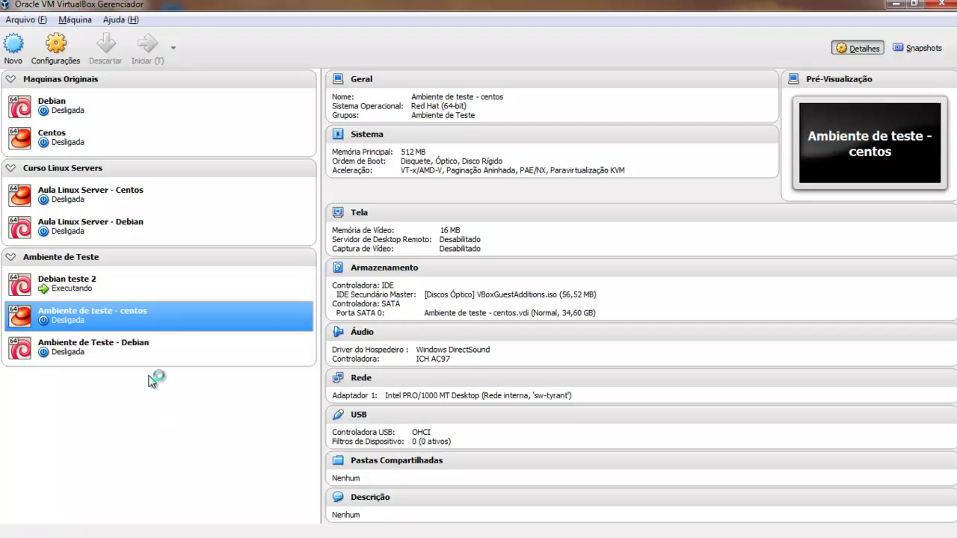
click(149, 349)
click(55, 49)
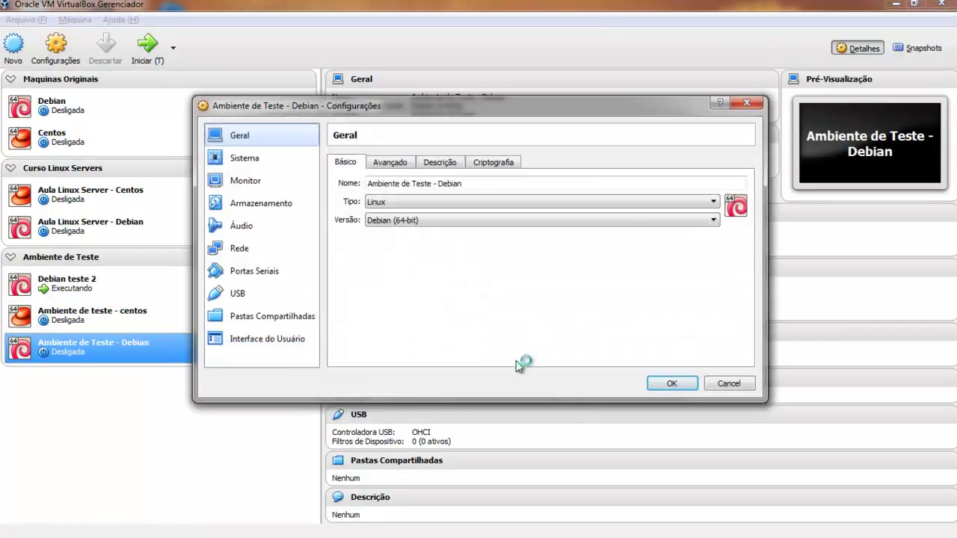
click(261, 250)
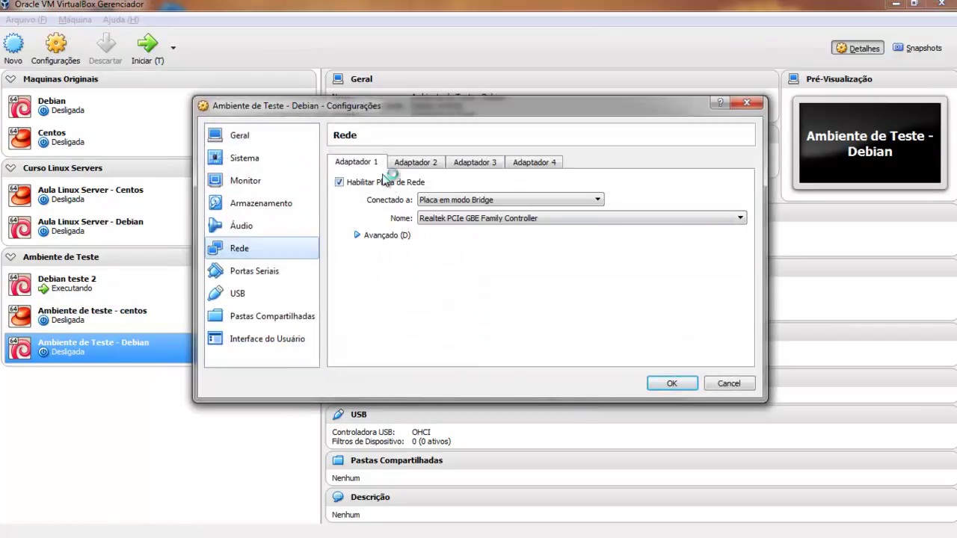
click(477, 200)
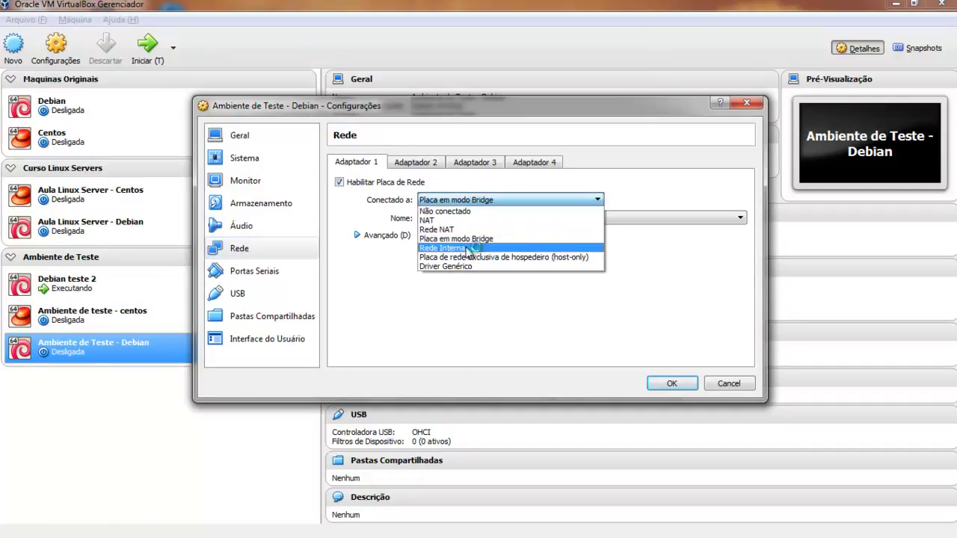
click(469, 248)
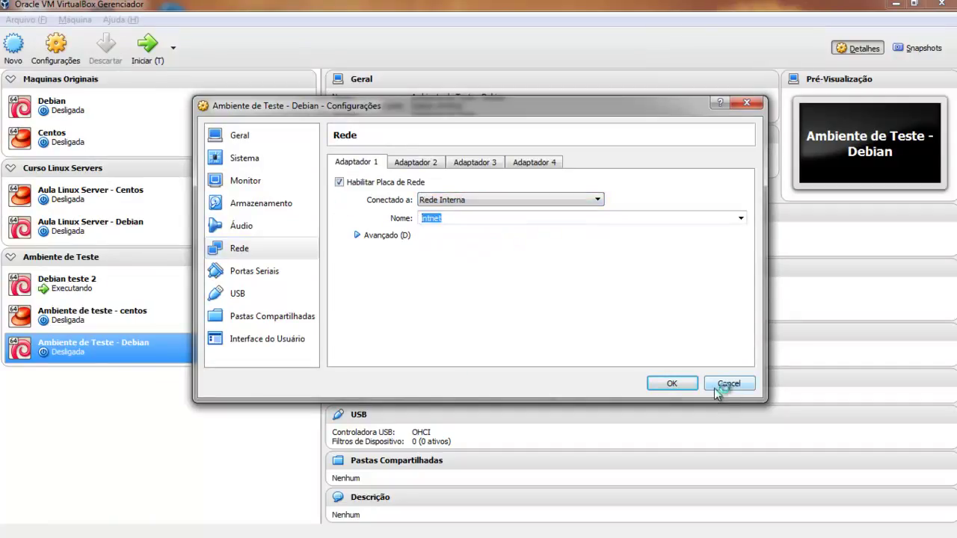
text(sw-tyrant)
click(522, 217)
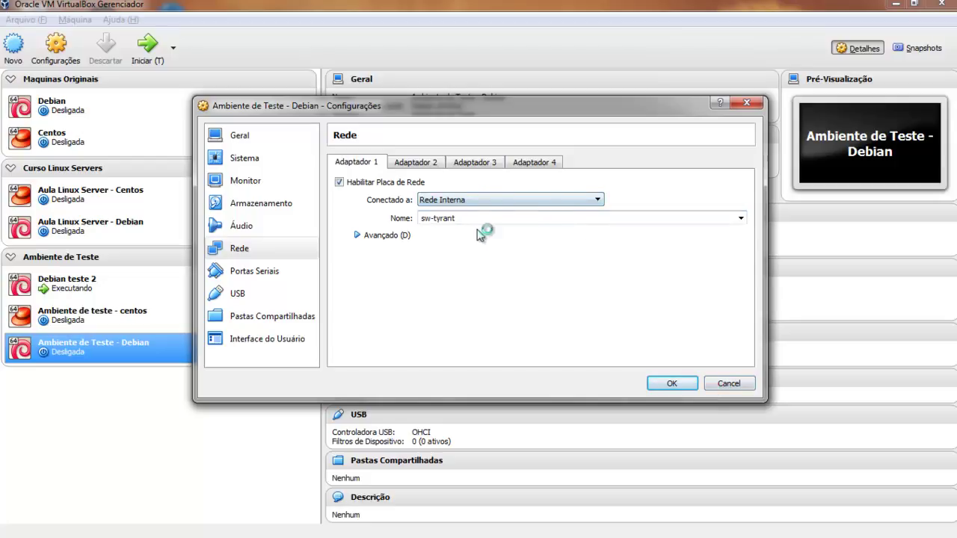
click(671, 382)
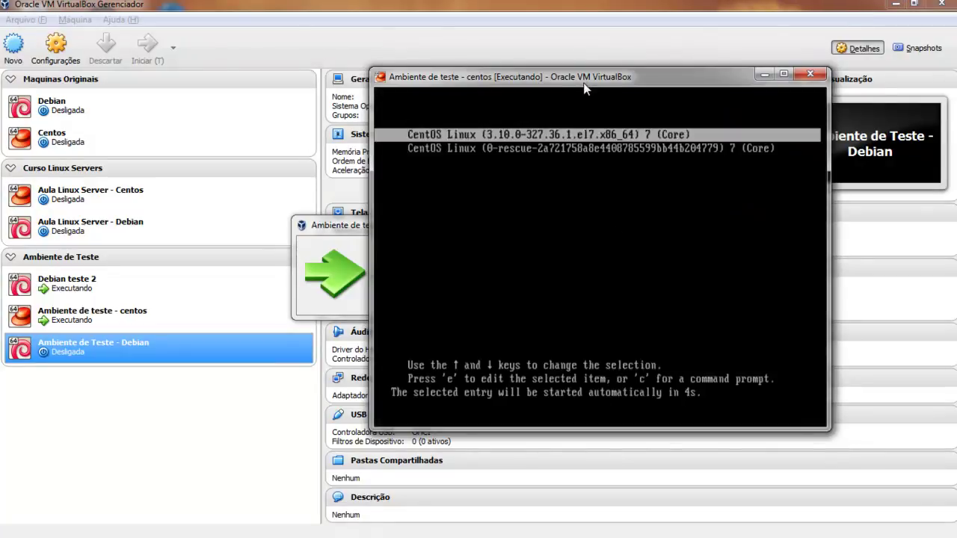
Boot CentOS past its GRUB menu and start the Ambiente de Teste - Debian VM.
key(Return)
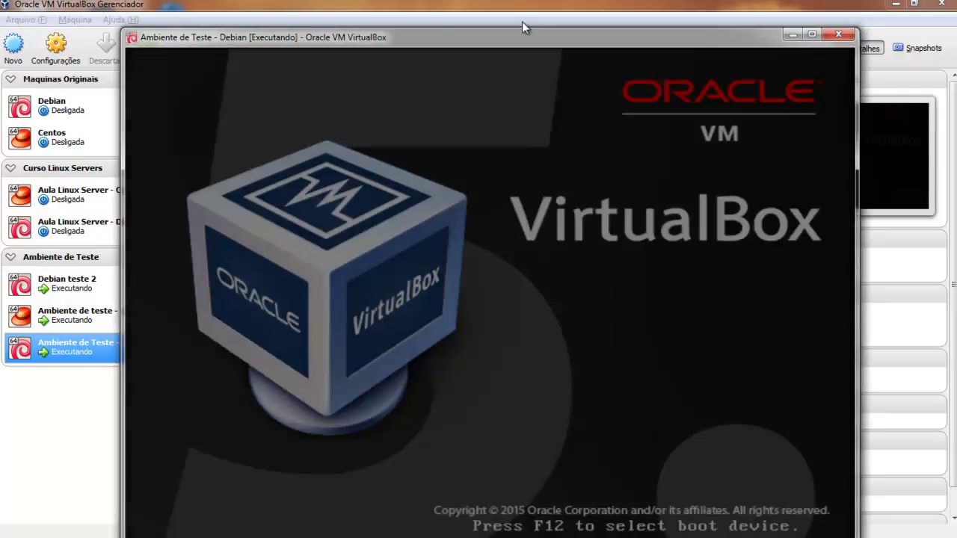
click(563, 3)
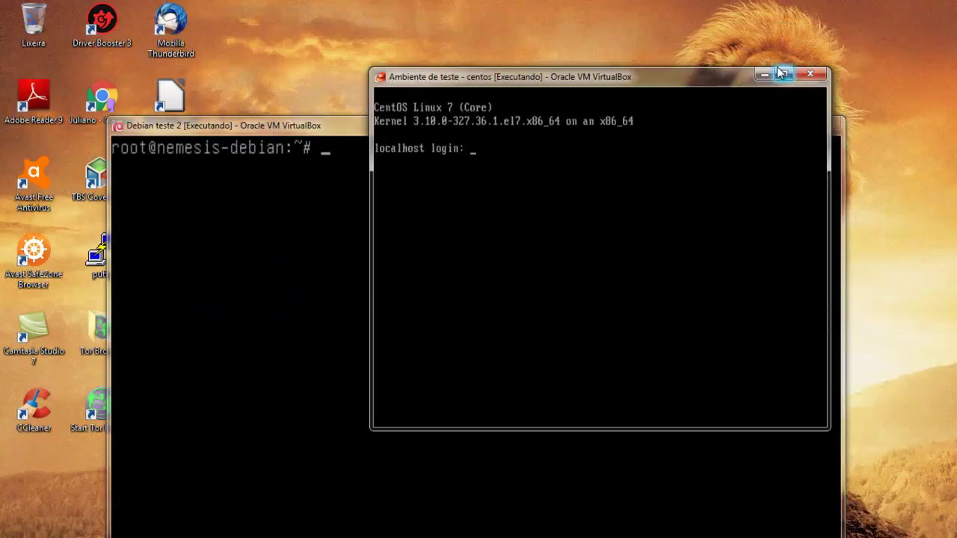
click(783, 74)
Log in as root, start dhcpd, and enable it at boot with 'chkconfig dhcpd on'.
text(root)
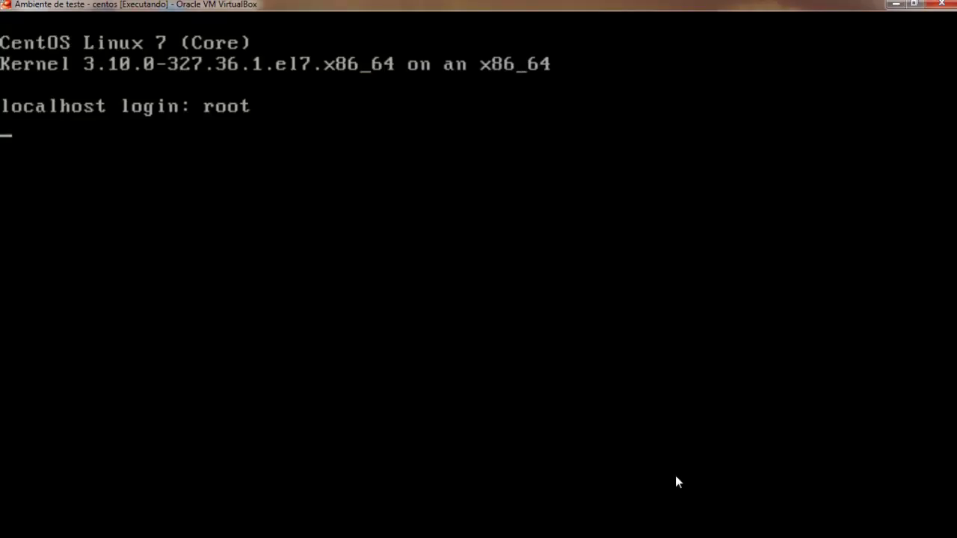
key(Return)
key(Return)
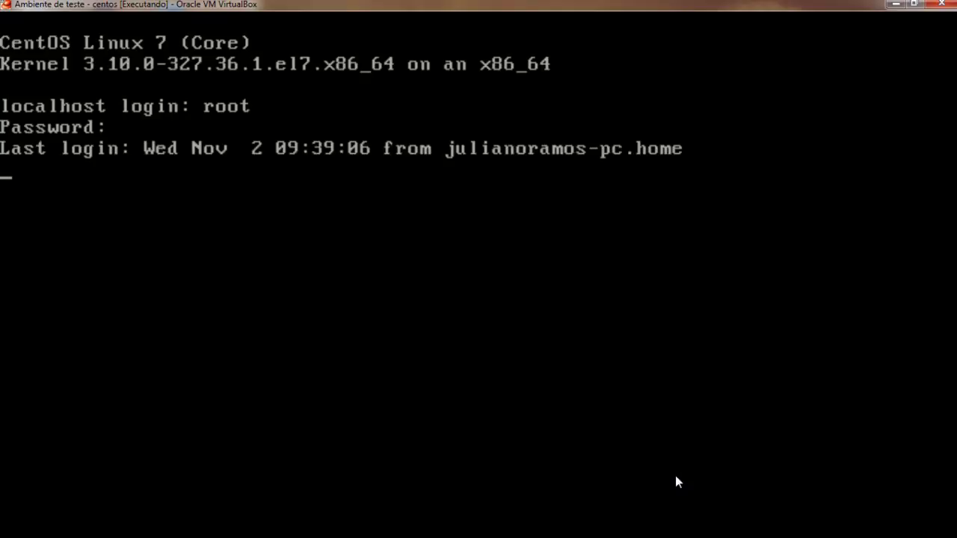
text(service )
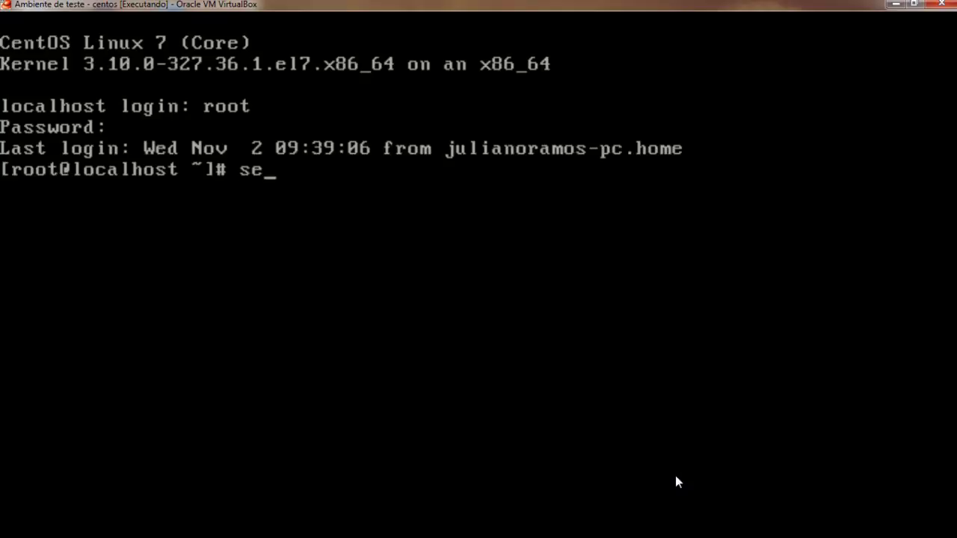
text(dh)
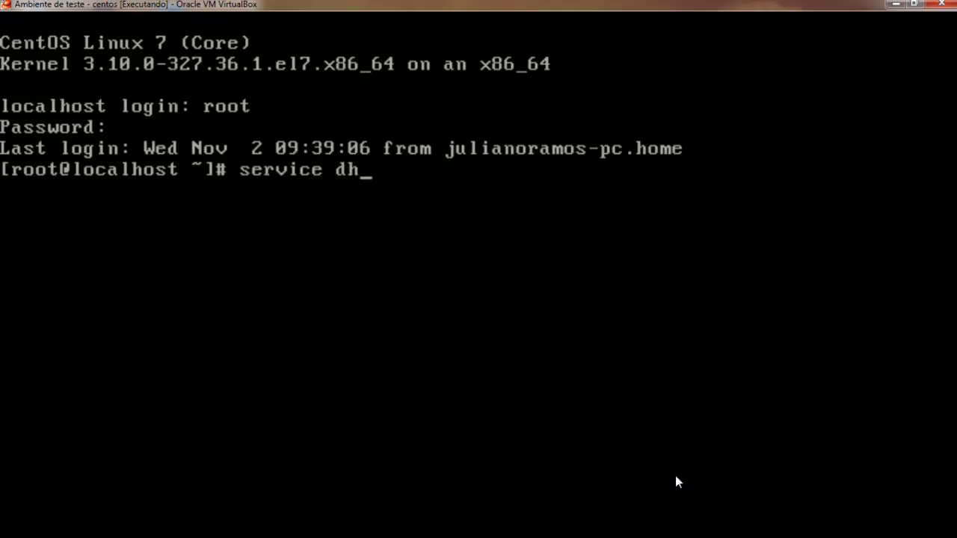
text(cpd start)
key(Return)
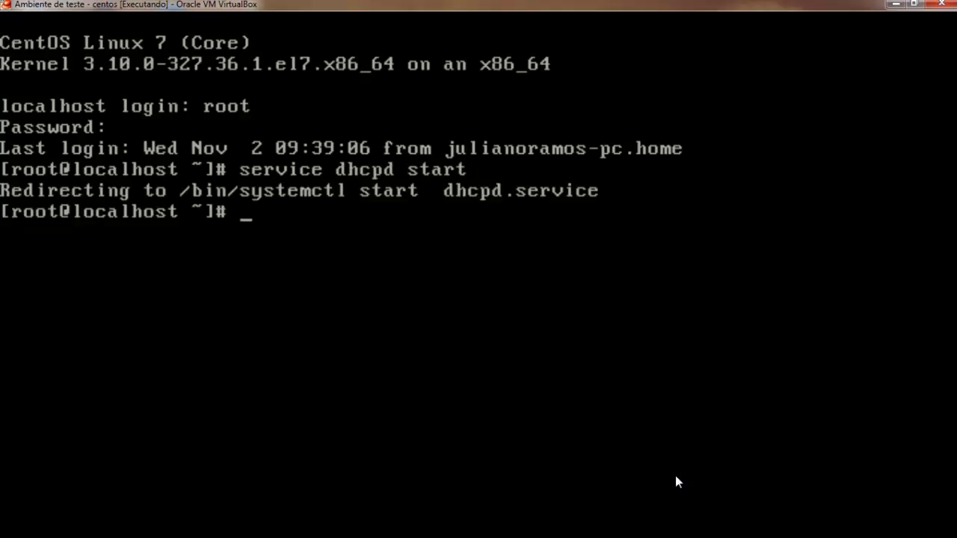
text(chkco)
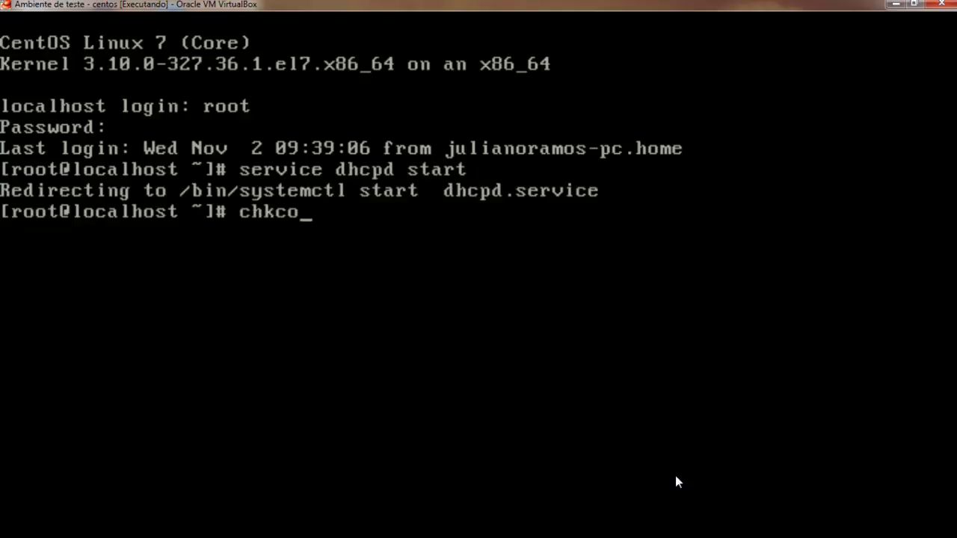
text(nfig dhc)
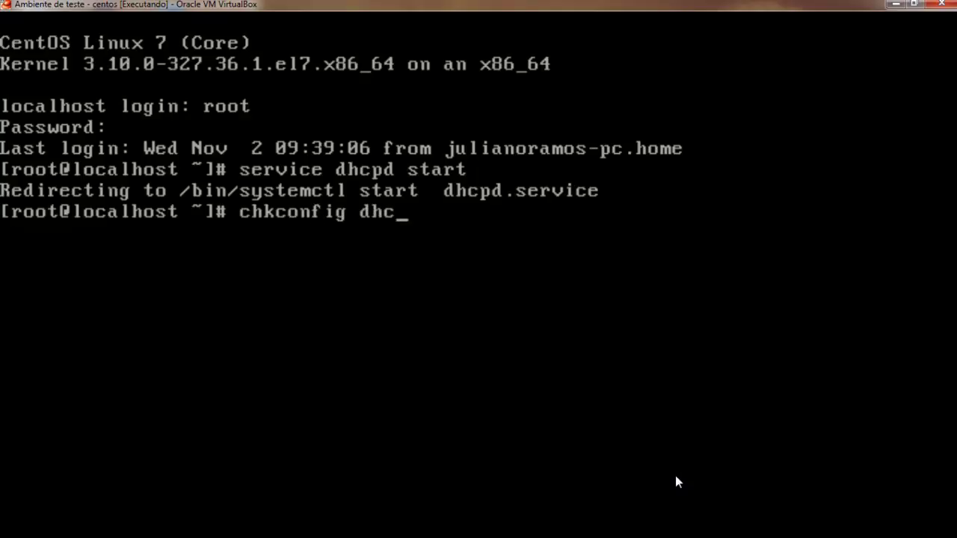
text(pd on)
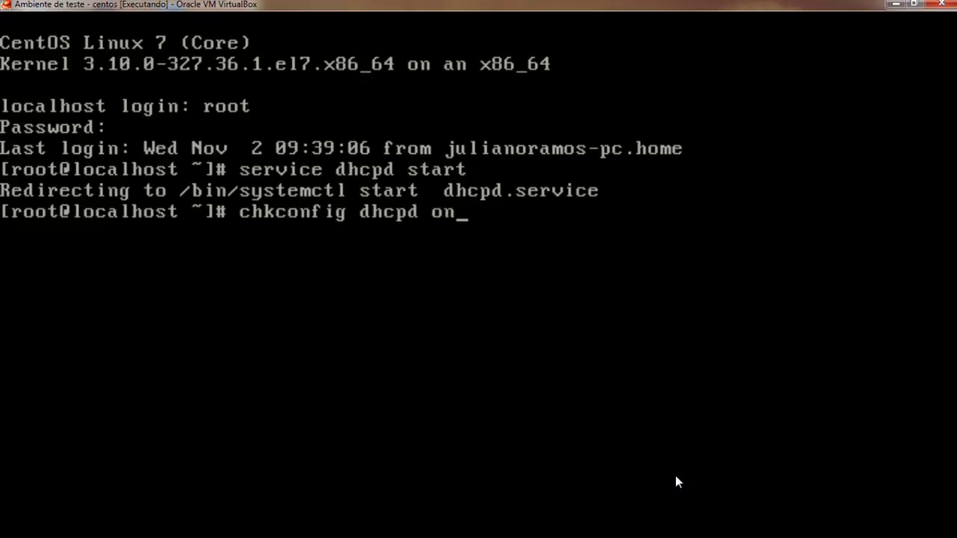
key(Return)
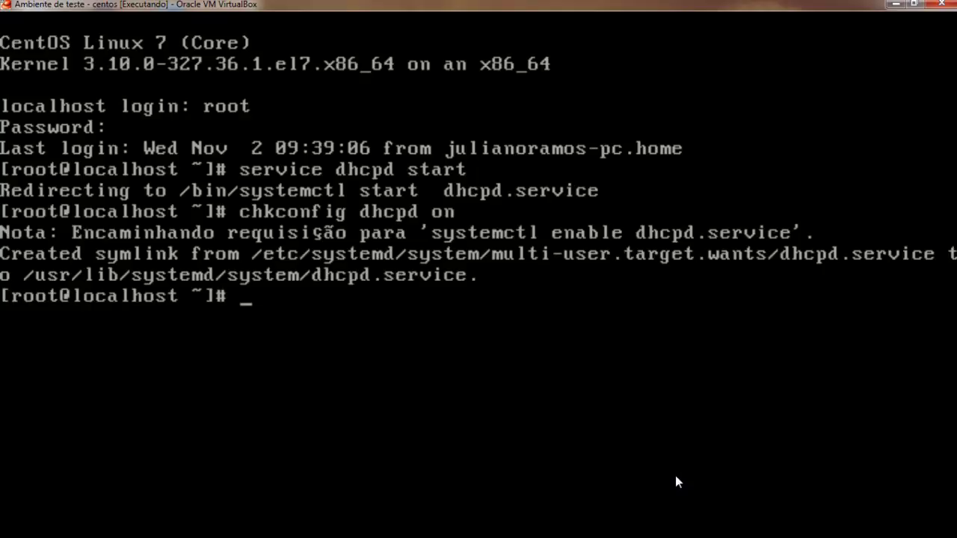
text(ping www.google.com.br)
key(Return)
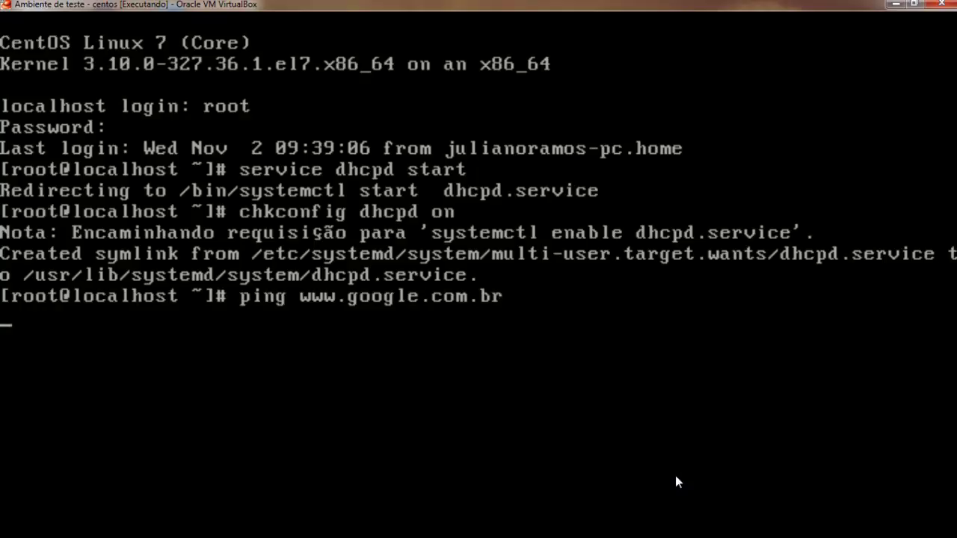
key(ctrl+c)
key(ctrl+c)
text(clea)
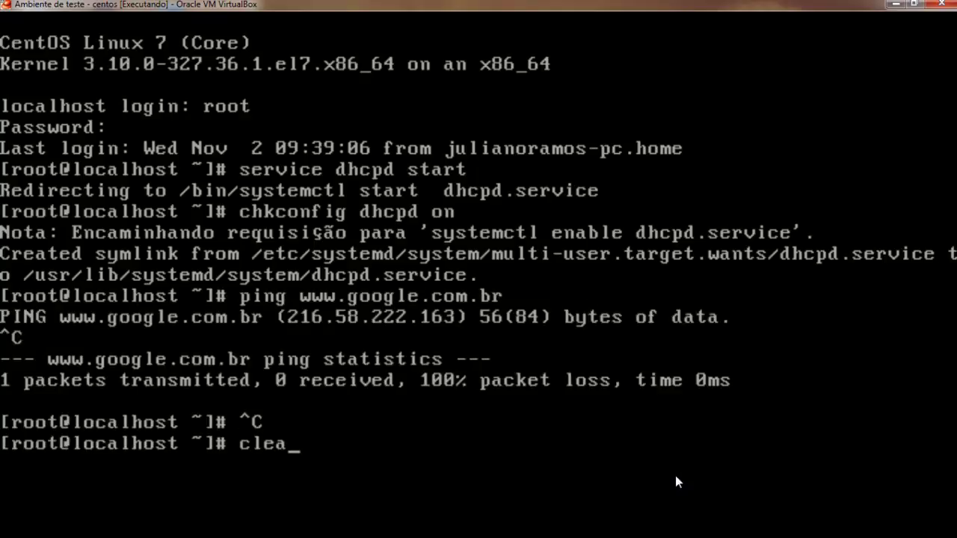
text(r)
key(Return)
key(Return)
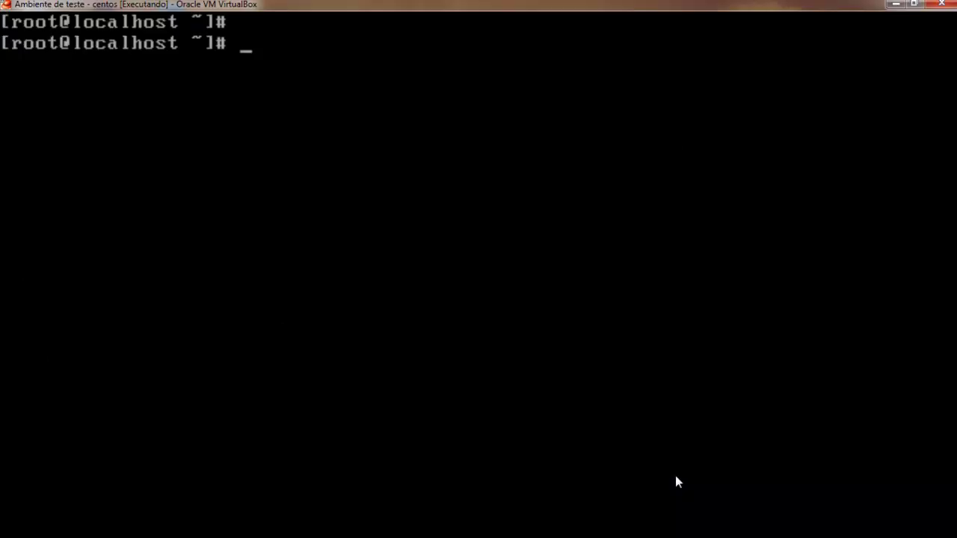
click(895, 3)
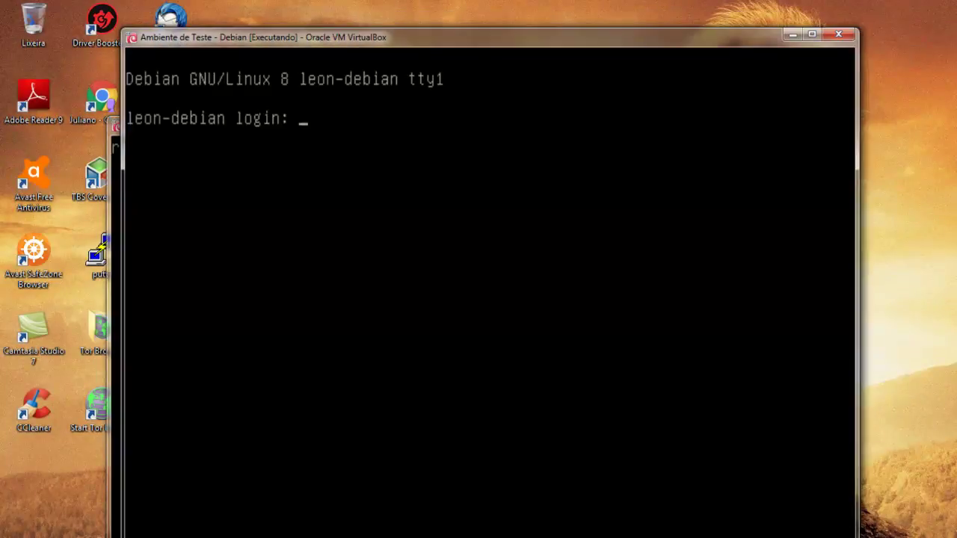
Maximize the Debian VM window and log in as root.
click(812, 34)
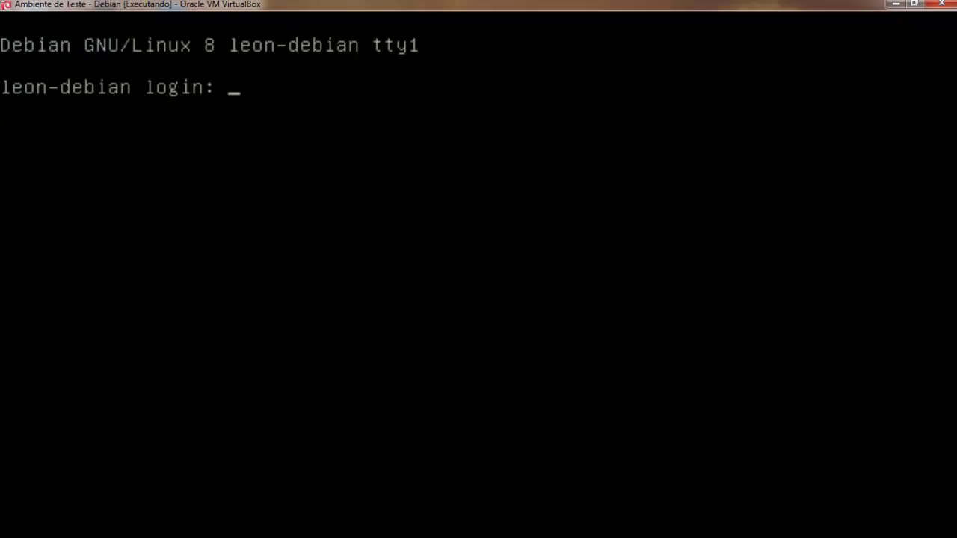
text(rooty)
key(Return)
key(ctrl+c)
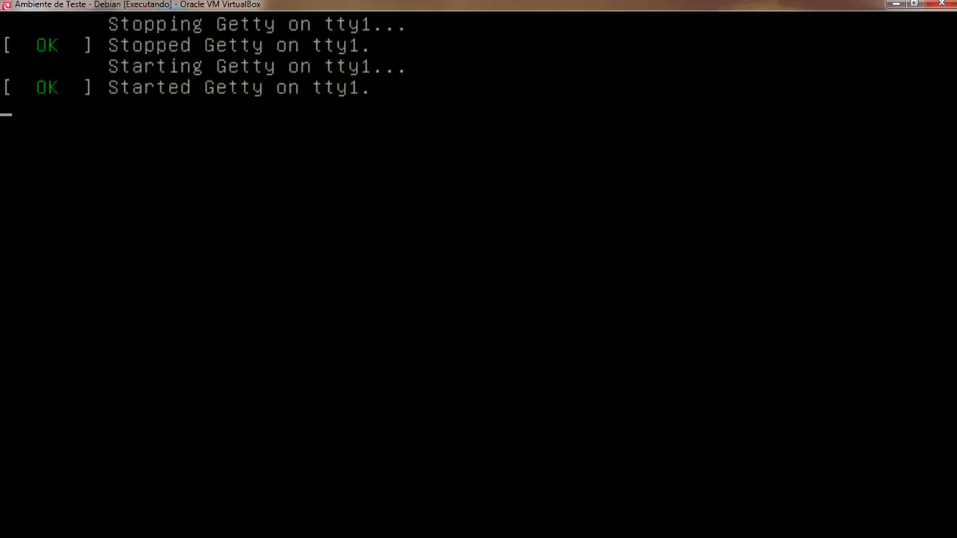
key(alt+F2)
key(alt+F3)
key(alt+F1)
text(rooot)
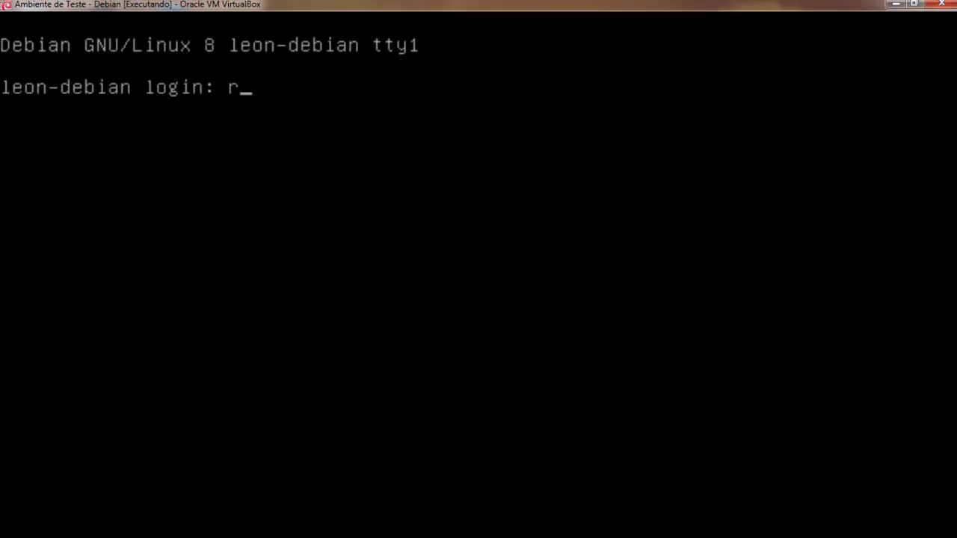
key(BackSpace)
key(BackSpace)
text(t)
key(Return)
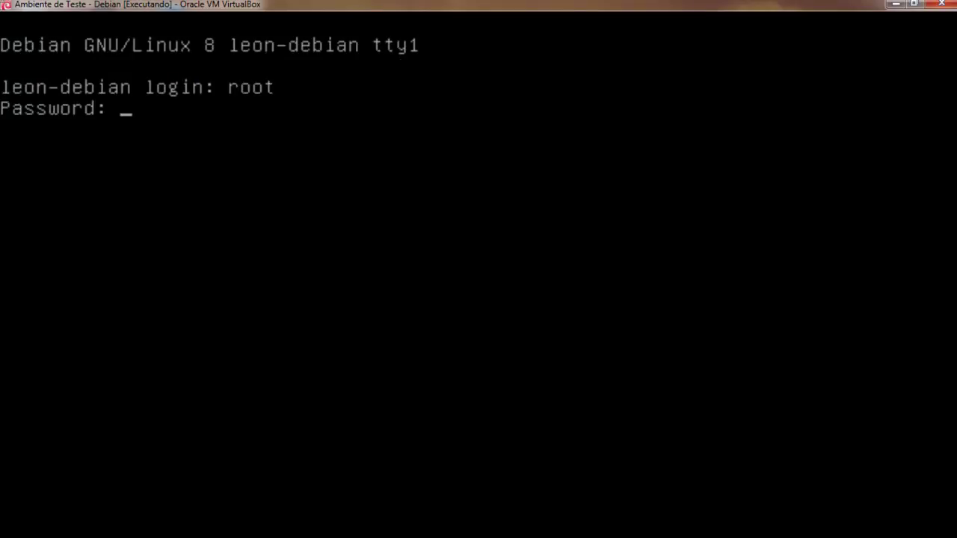
key(Return)
Open /etc/network/interfaces in nano and move down to the eth0 section.
text(nano /etc/network)
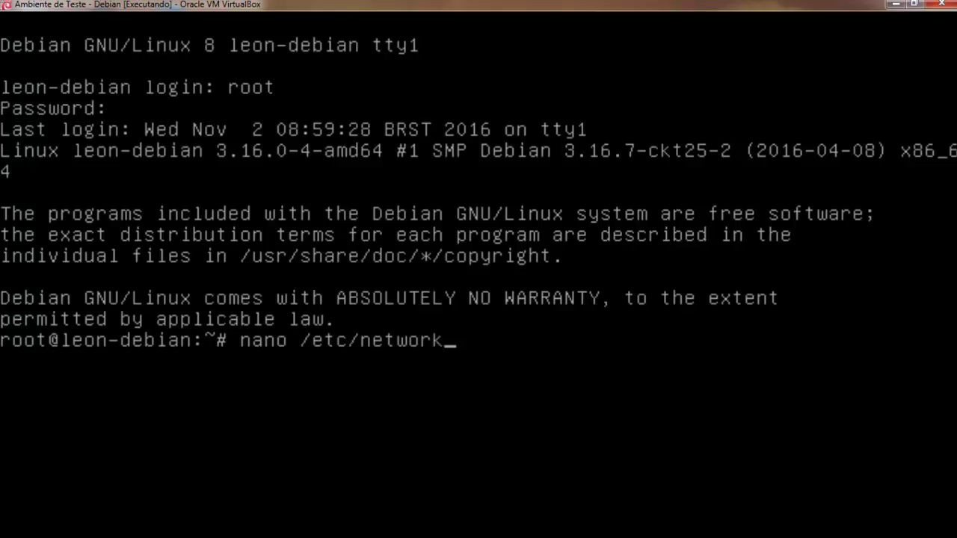
text(/interfaces)
key(Return)
key(Down)
key(Down)
key(Down)
key(Down)
key(Down)
key(Down)
key(Down)
key(Down)
key(Down)
key(Down)
Comment out the iface eth0 static, address, netmask, gateway and broadcast lines with '#'.
key(Down)
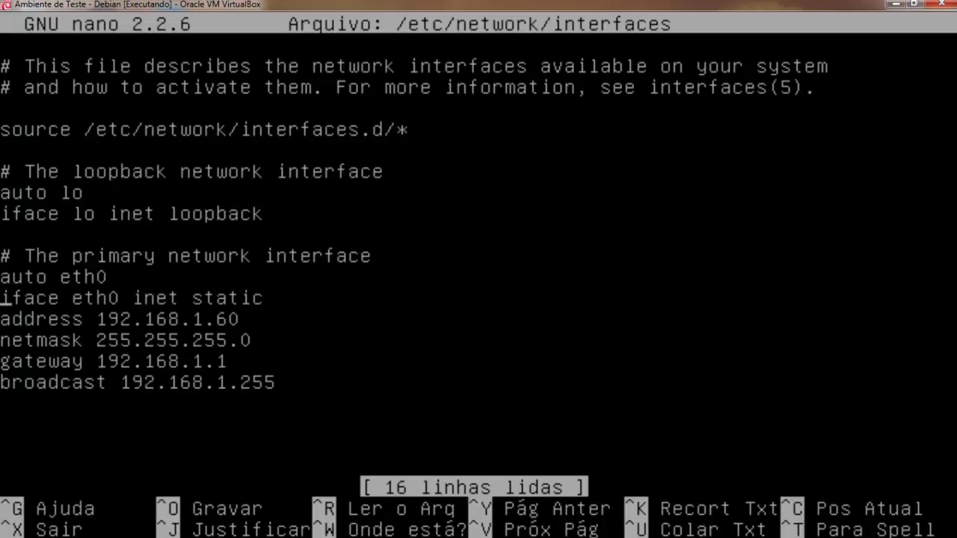
text(#)
key(Down)
key(Left)
text(#)
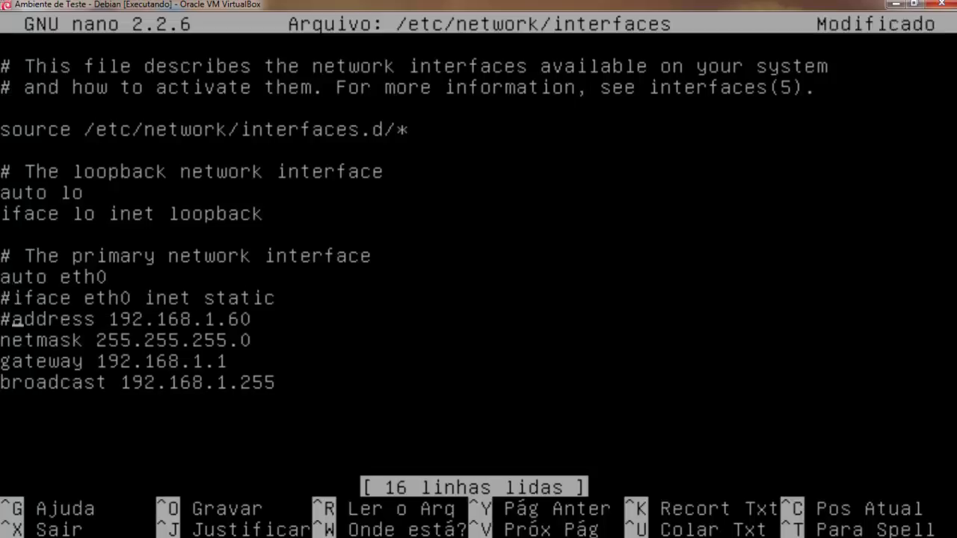
key(Down)
key(Left)
text(#)
key(Down)
key(Left)
text(#)
Open blank space between auto eth0 and the commented static block.
key(Down)
key(Left)
text(#)
key(Up)
key(Up)
key(Up)
key(Up)
key(Up)
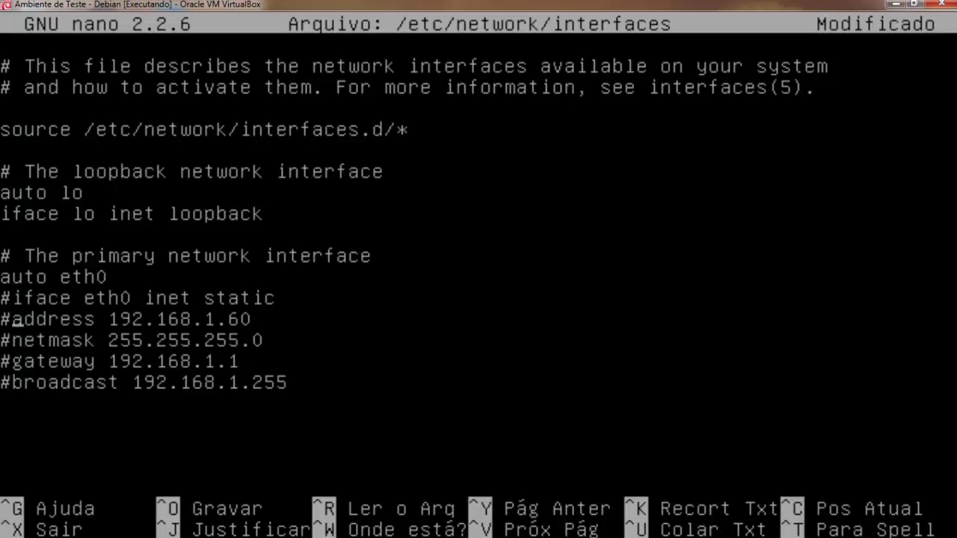
key(Down)
key(Left)
key(Return)
key(Return)
key(Up)
key(Up)
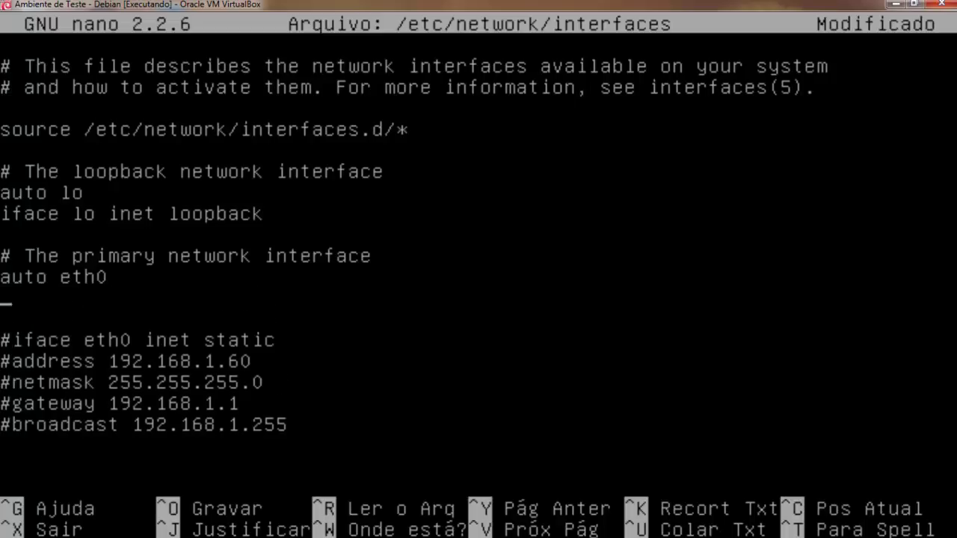